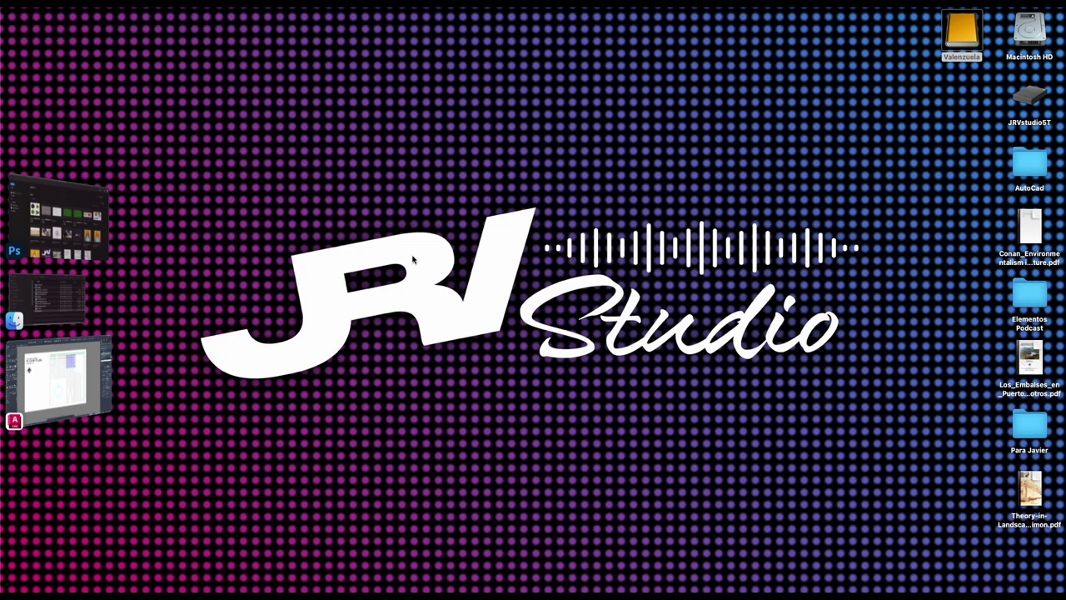
- Bring the AutoCAD window with the Site.dwg floor plan to the front
{"action": "left_click", "coordinate": [97, 411]}
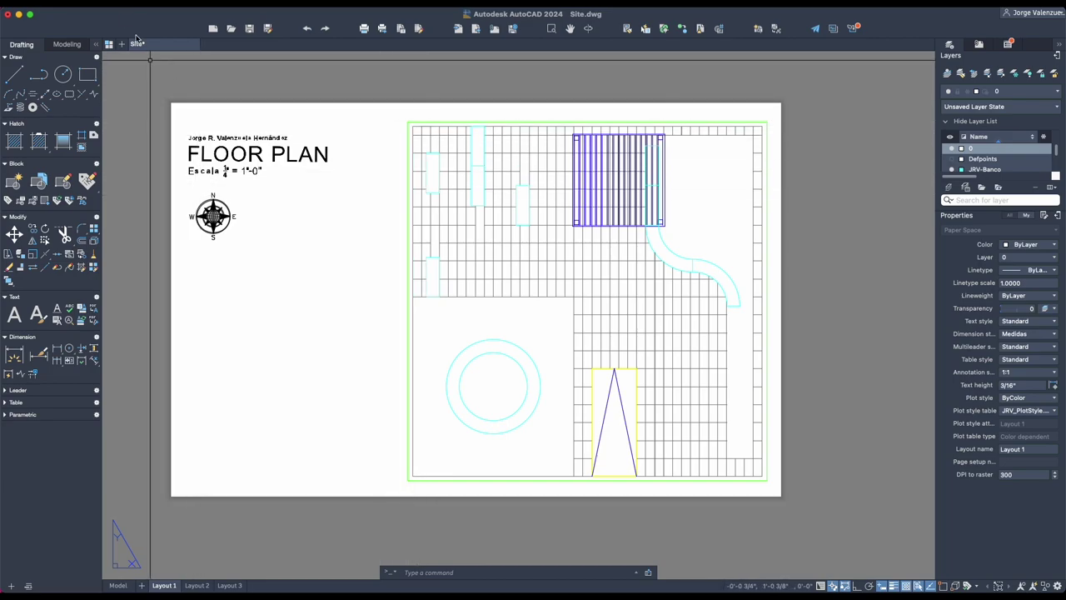
- Start exporting Layout 1 to PDF and dismiss the missing-plotter warning
{"action": "left_click", "coordinate": [107, 4]}
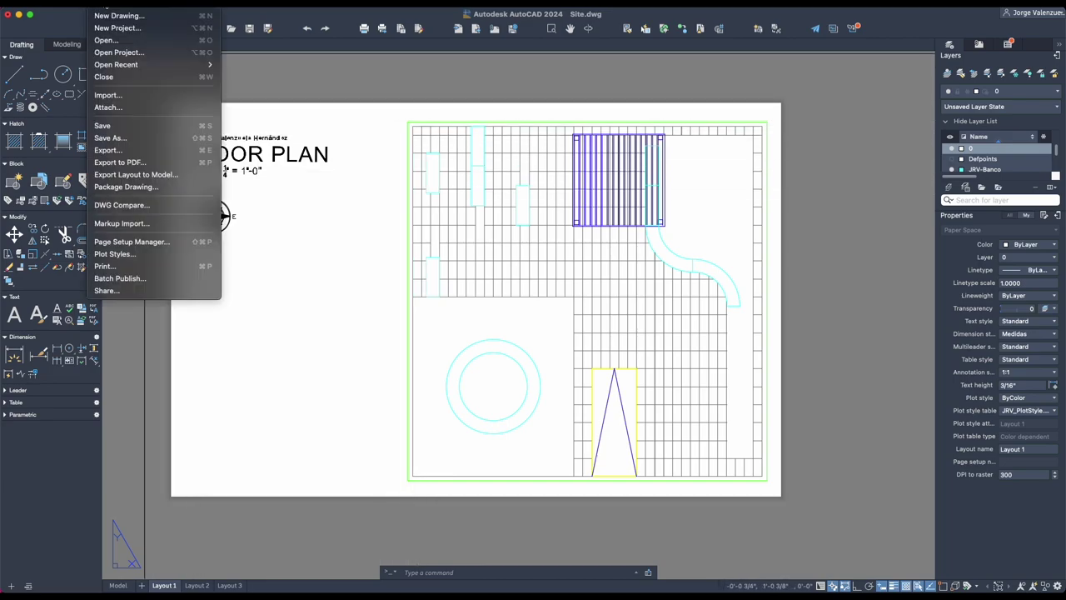
{"action": "left_click", "coordinate": [119, 164]}
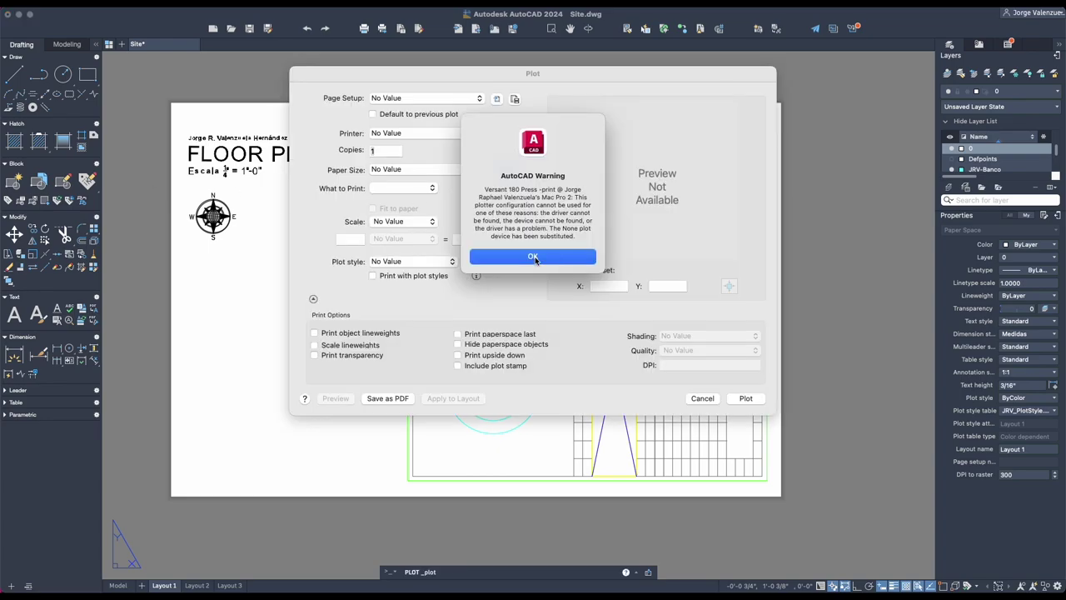
{"action": "left_click", "coordinate": [534, 257]}
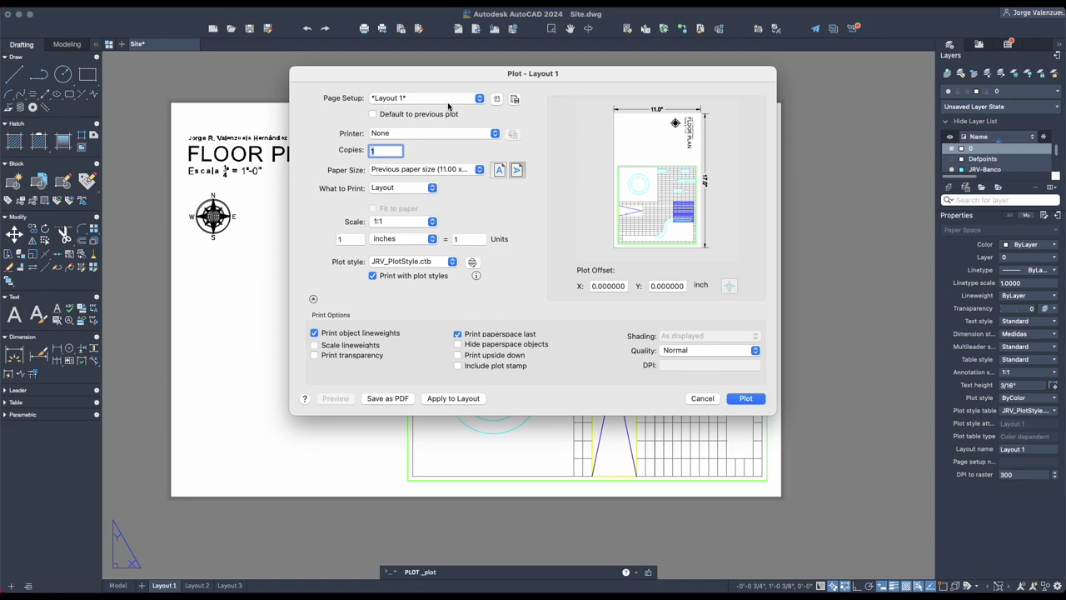
- Set the plot output device to DWG To PDF.pc3, keeping the existing paper size
{"action": "left_click", "coordinate": [477, 99]}
{"action": "left_click", "coordinate": [478, 99]}
{"action": "left_click", "coordinate": [440, 133]}
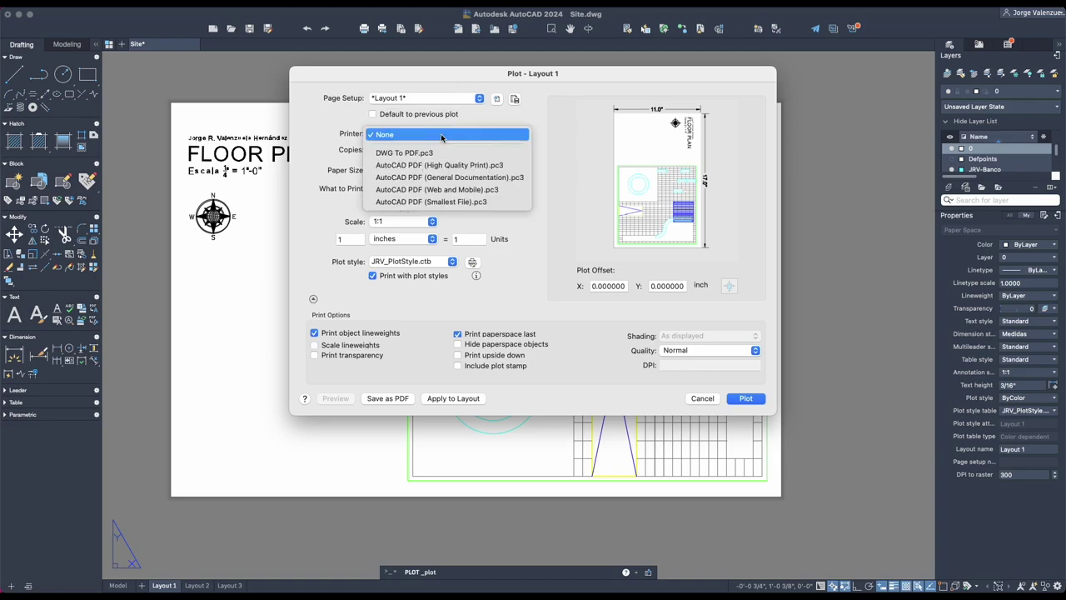
{"action": "left_click", "coordinate": [401, 153]}
{"action": "left_click", "coordinate": [459, 172]}
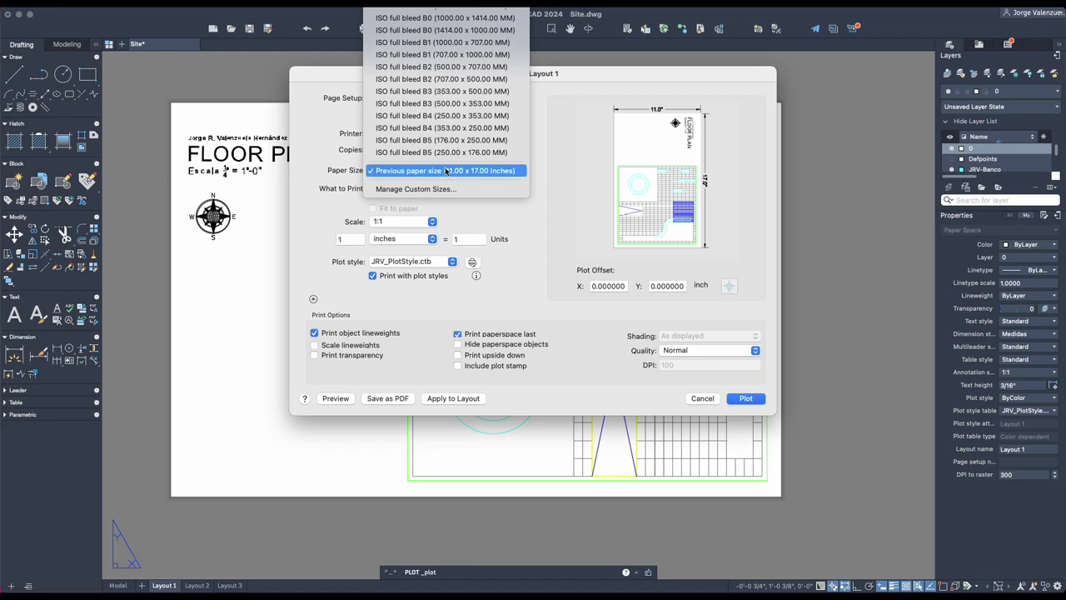
{"action": "scroll", "coordinate": [402, 181], "scroll_direction": "up", "scroll_amount": 5}
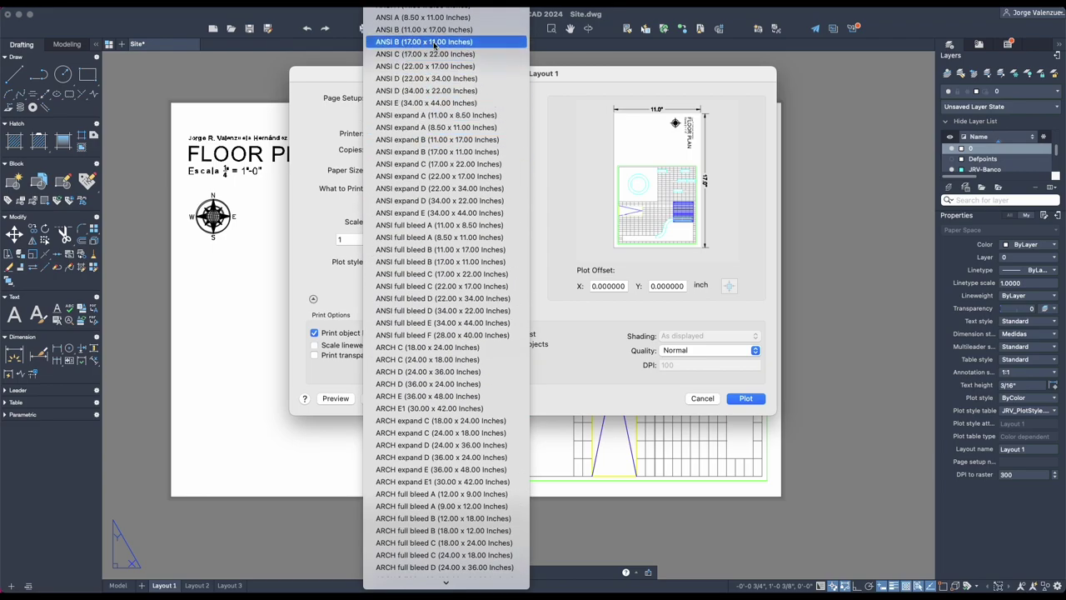
{"action": "left_click", "coordinate": [559, 170]}
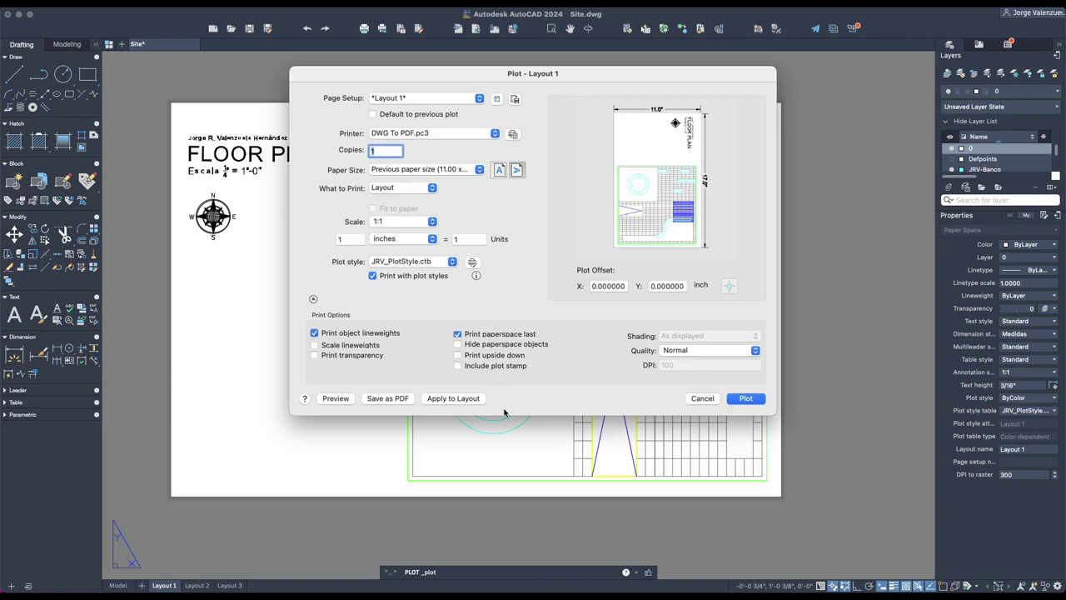
- Choose Save as PDF and create a new EJEMPLO folder on the Desktop
{"action": "left_click", "coordinate": [386, 399]}
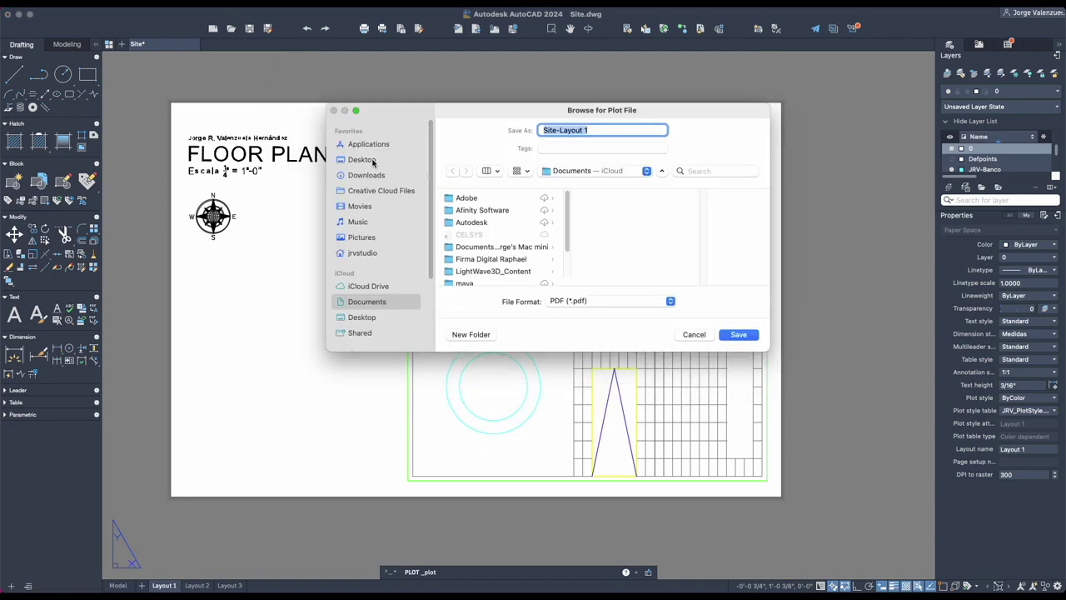
{"action": "left_click", "coordinate": [372, 163]}
{"action": "left_click", "coordinate": [471, 335]}
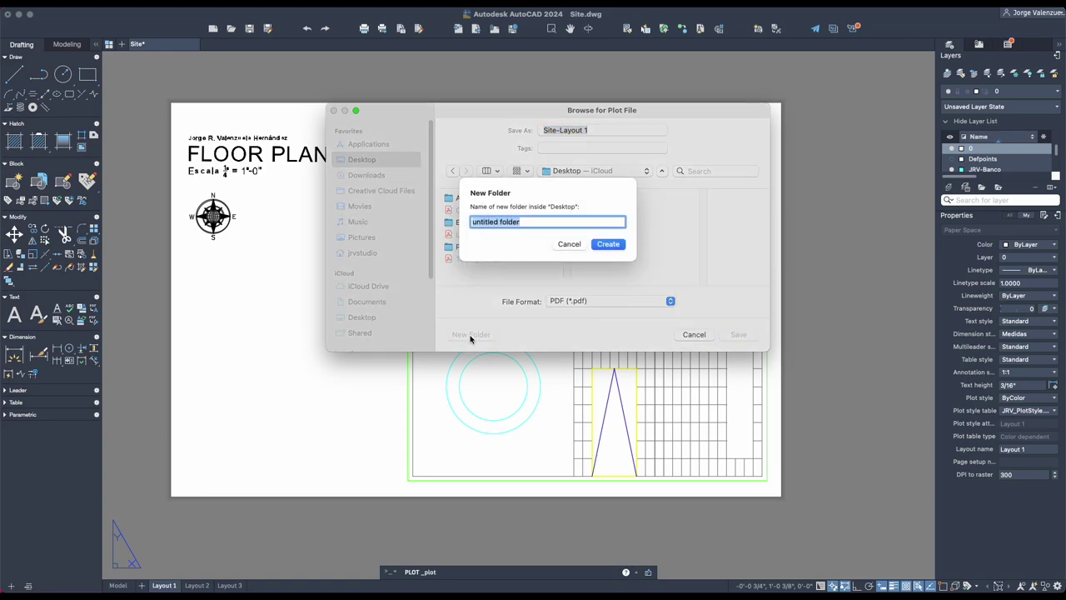
{"action": "type", "text": "EJEMPLO"}
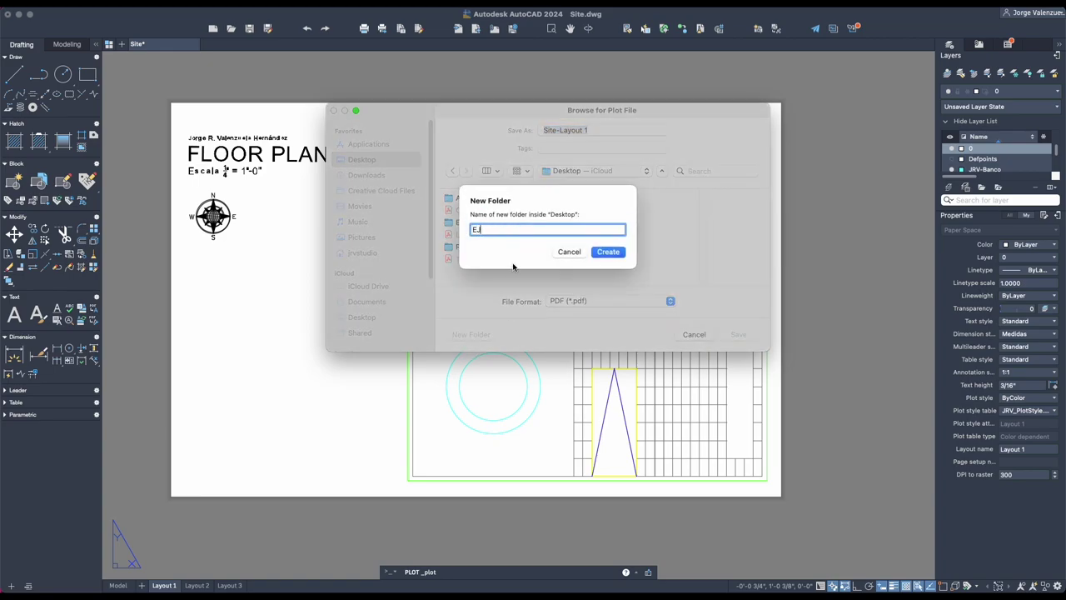
{"action": "left_click", "coordinate": [617, 250]}
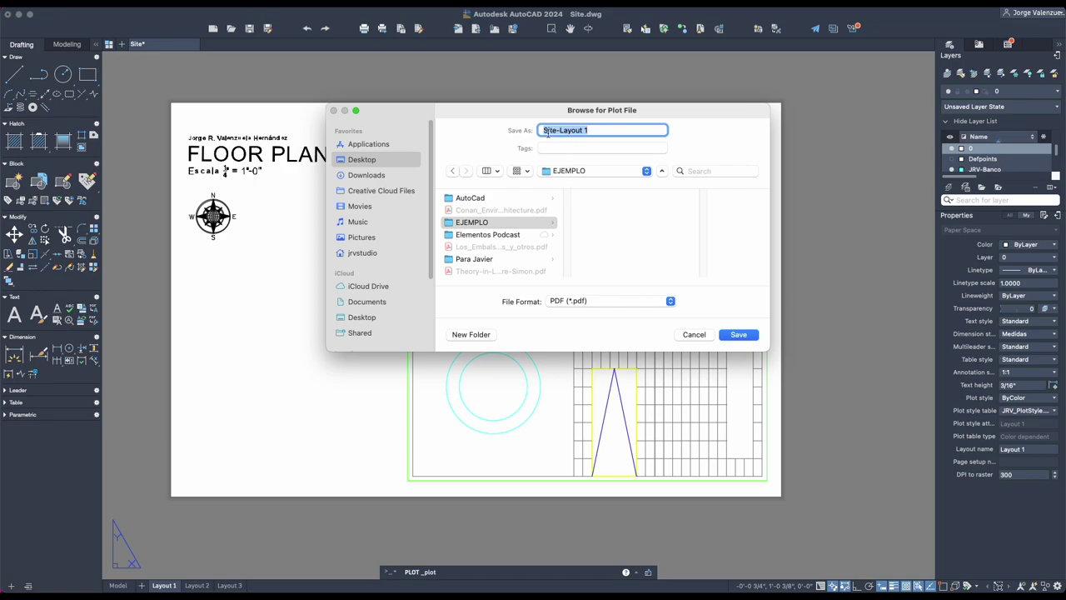
- Save the plot as Site-Layout 1 in PDF format into EJEMPLO
{"action": "left_click", "coordinate": [606, 132]}
{"action": "left_click", "coordinate": [581, 302]}
{"action": "left_click", "coordinate": [581, 302]}
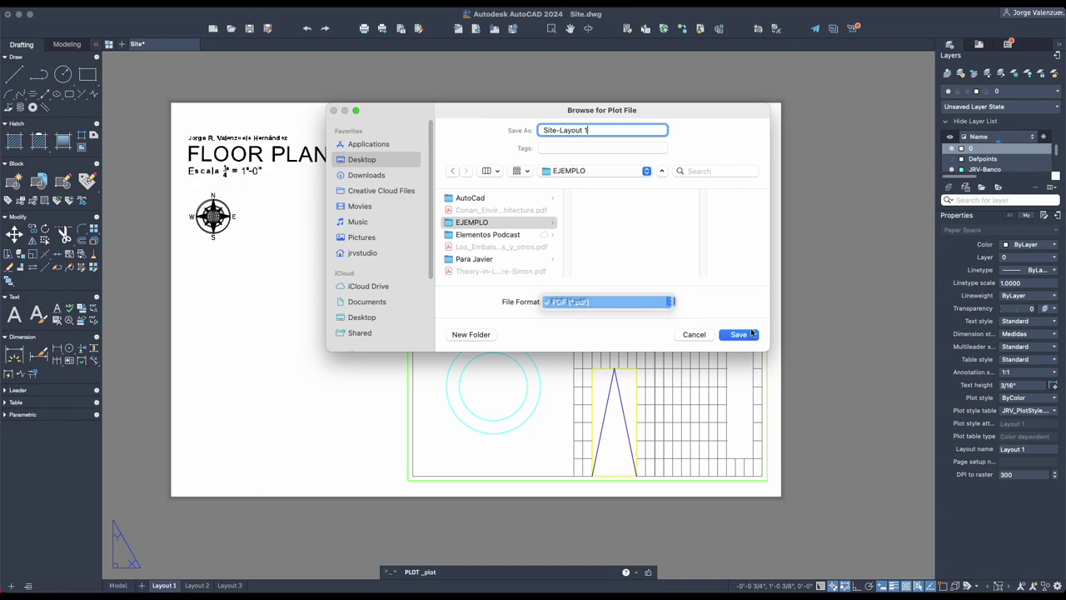
{"action": "left_click", "coordinate": [750, 335]}
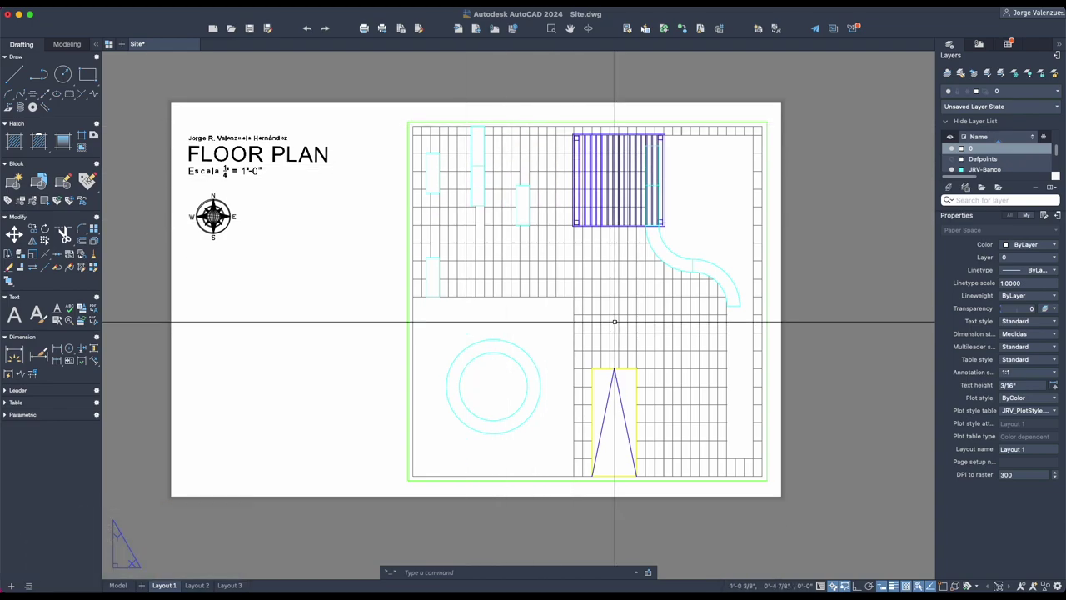
- Minimise AutoCAD and bring Photoshop 2023 forward on its Home screen
{"action": "left_click", "coordinate": [19, 15]}
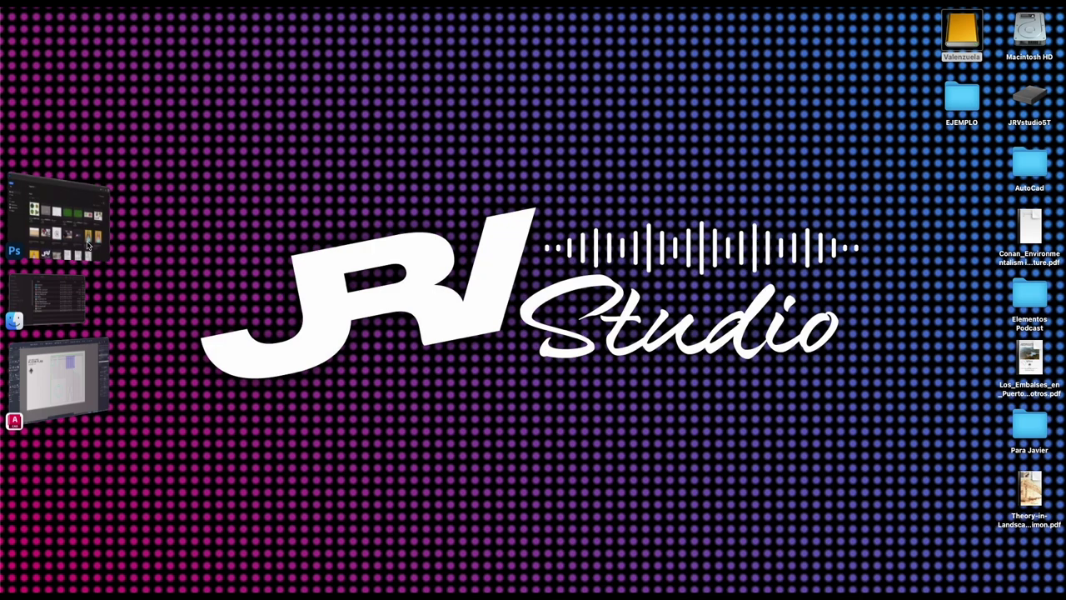
{"action": "left_click", "coordinate": [59, 225]}
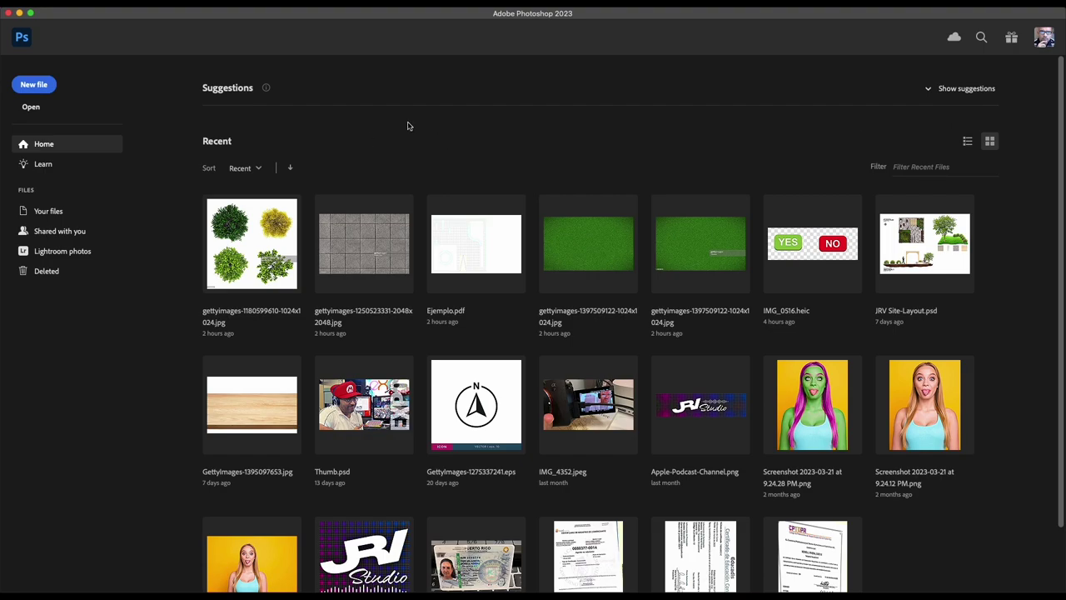
- Open Site-Layout 1.pdf from Desktop > EJEMPLO, after cancelling a stray new-document dialog
{"action": "left_click", "coordinate": [34, 86]}
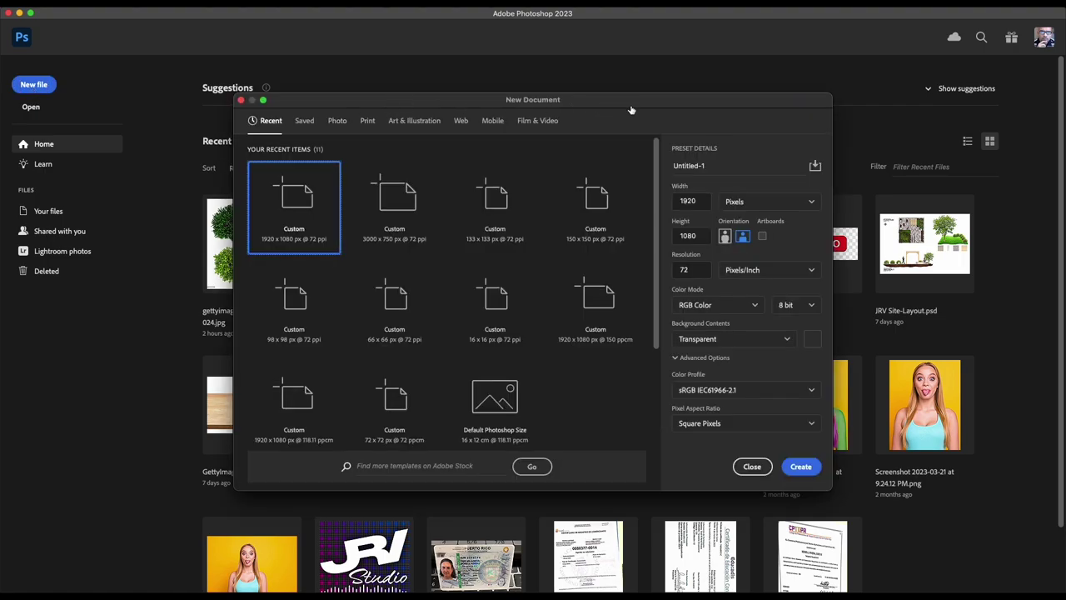
{"action": "left_click", "coordinate": [752, 467]}
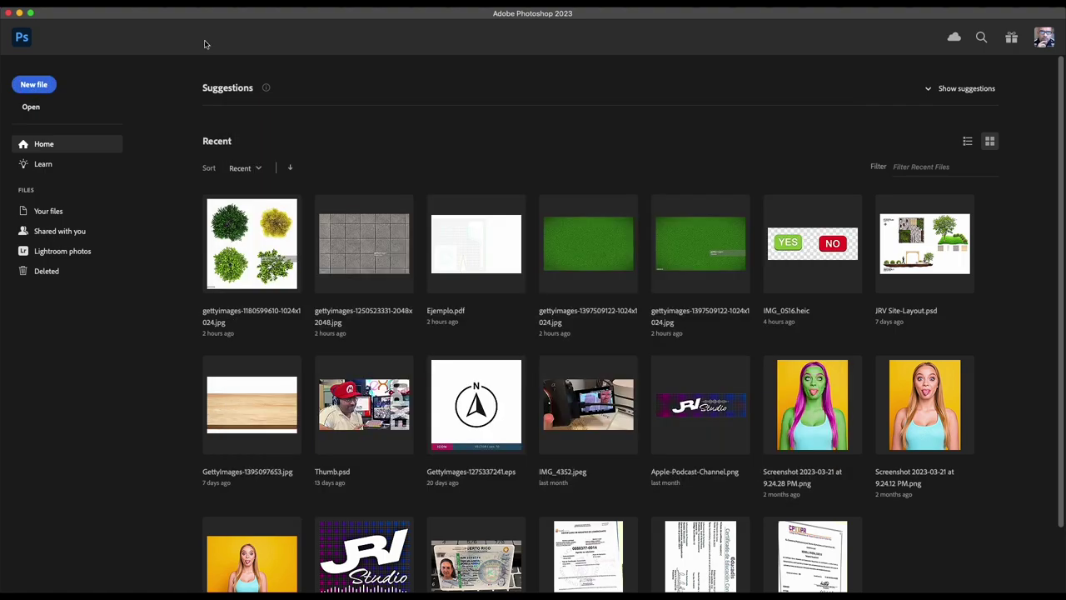
{"action": "left_click", "coordinate": [32, 108]}
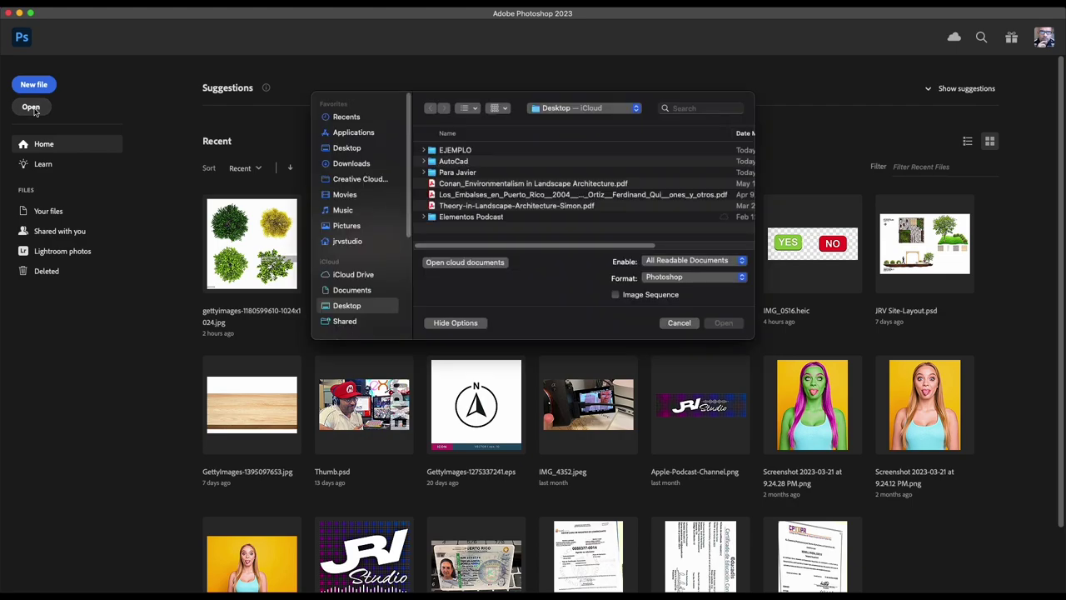
{"action": "left_click", "coordinate": [345, 148]}
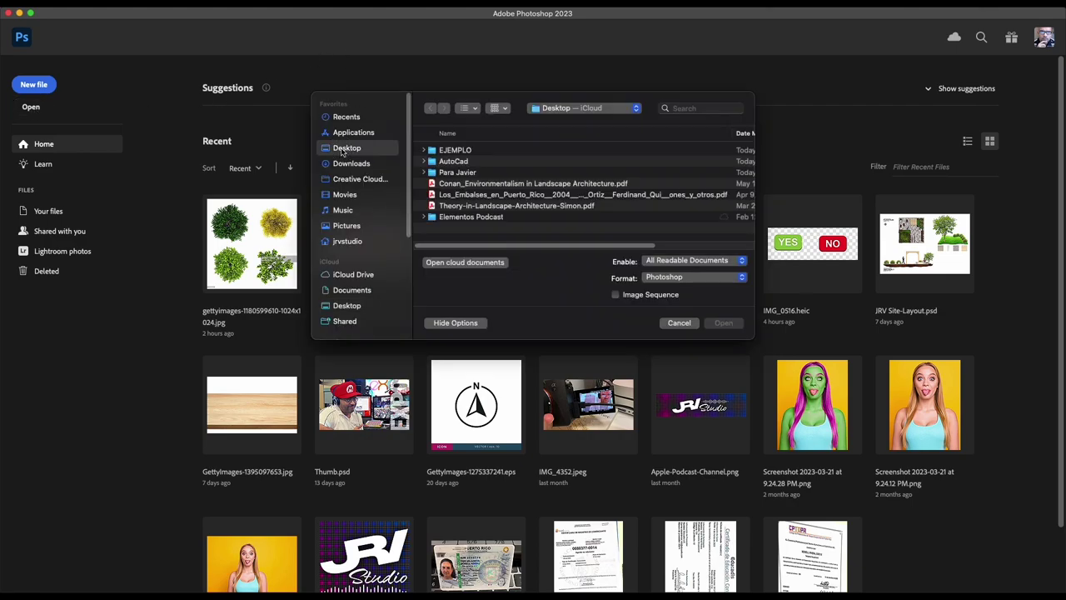
{"action": "double_click", "coordinate": [455, 150]}
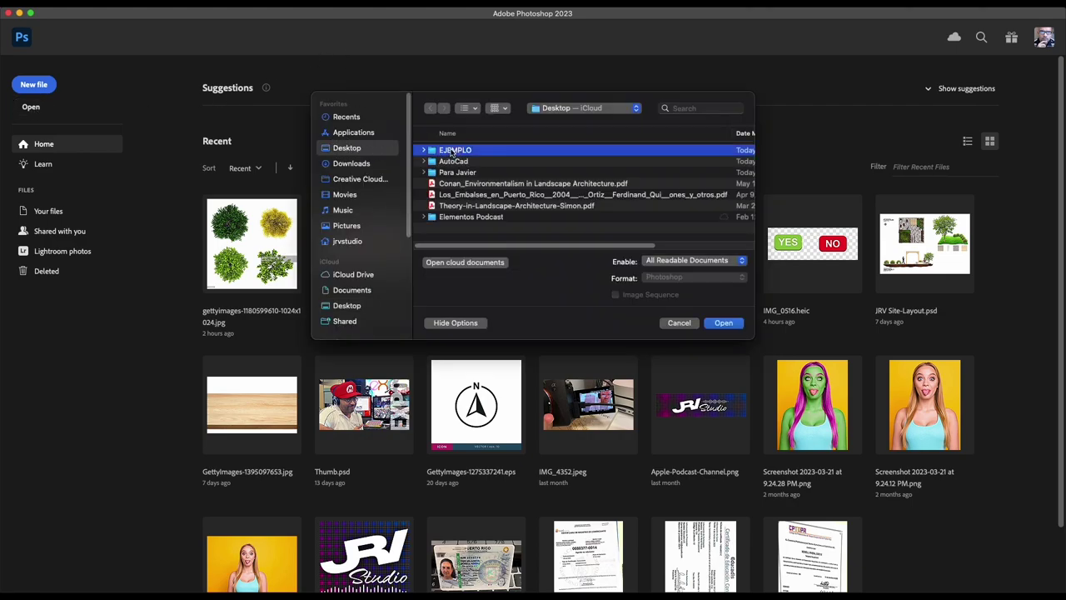
{"action": "left_click", "coordinate": [453, 151]}
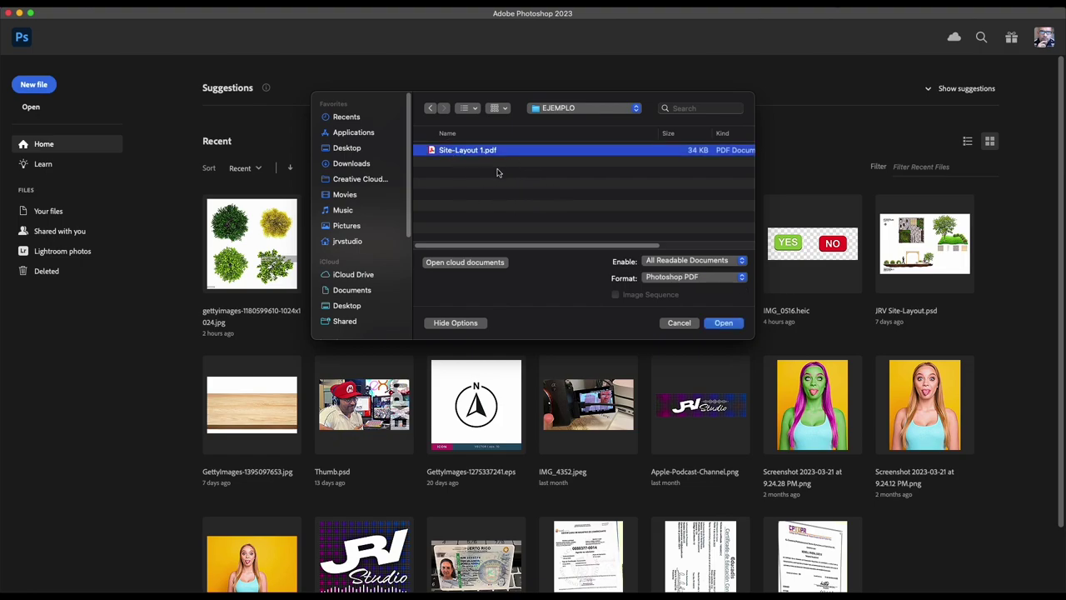
{"action": "left_click", "coordinate": [727, 323]}
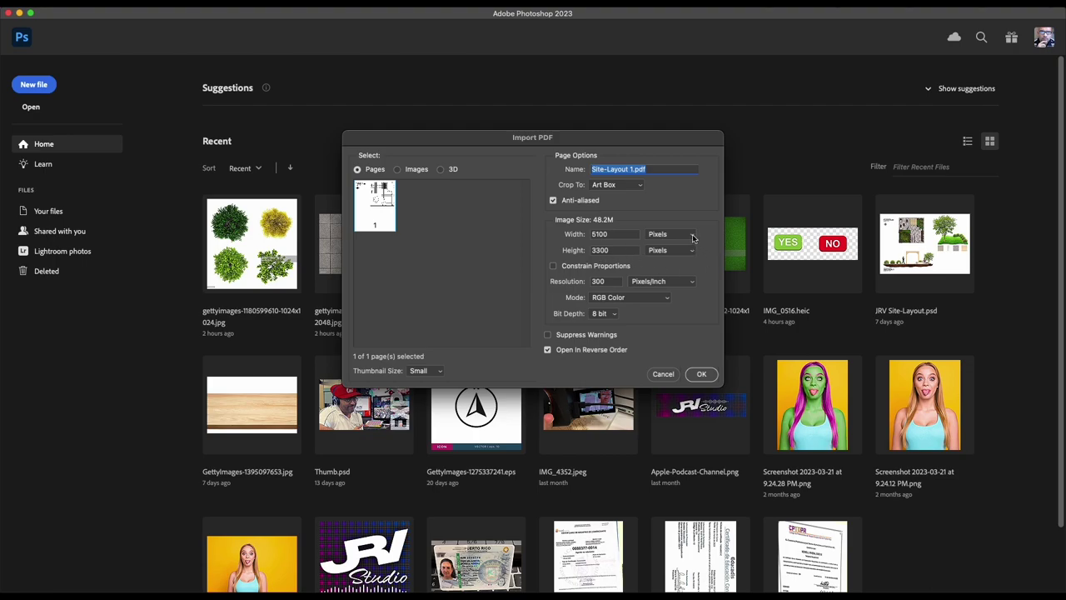
- Set the Import PDF size units to inches and try resolutions 350 and 150
{"action": "left_click", "coordinate": [694, 236]}
{"action": "left_click", "coordinate": [669, 247]}
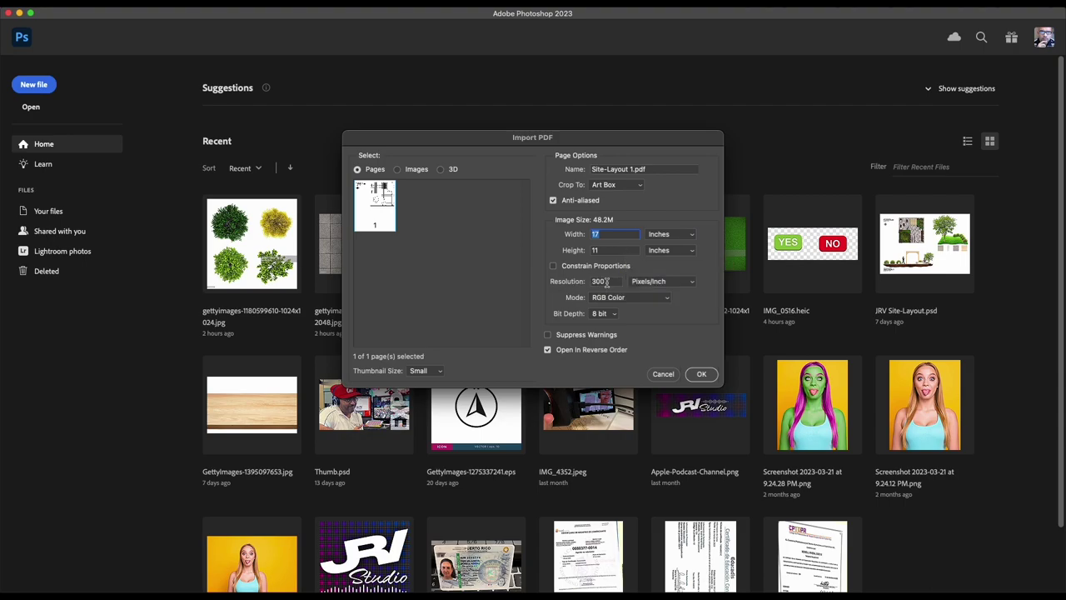
{"action": "left_click", "coordinate": [612, 281]}
{"action": "type", "text": "350"}
{"action": "left_click_drag", "start_coordinate": [608, 281], "coordinate": [538, 283]}
{"action": "type", "text": "150"}
- After trying 72 and 75, settle on 350 pixels/inch and import the PDF
{"action": "left_click_drag", "start_coordinate": [612, 281], "coordinate": [535, 279]}
{"action": "type", "text": "7"}
{"action": "type", "text": "2"}
{"action": "left_click_drag", "start_coordinate": [607, 280], "coordinate": [568, 282]}
{"action": "type", "text": "75"}
{"action": "left_click_drag", "start_coordinate": [608, 281], "coordinate": [523, 281]}
{"action": "type", "text": "350"}
{"action": "left_click", "coordinate": [373, 206]}
{"action": "left_click", "coordinate": [702, 375]}
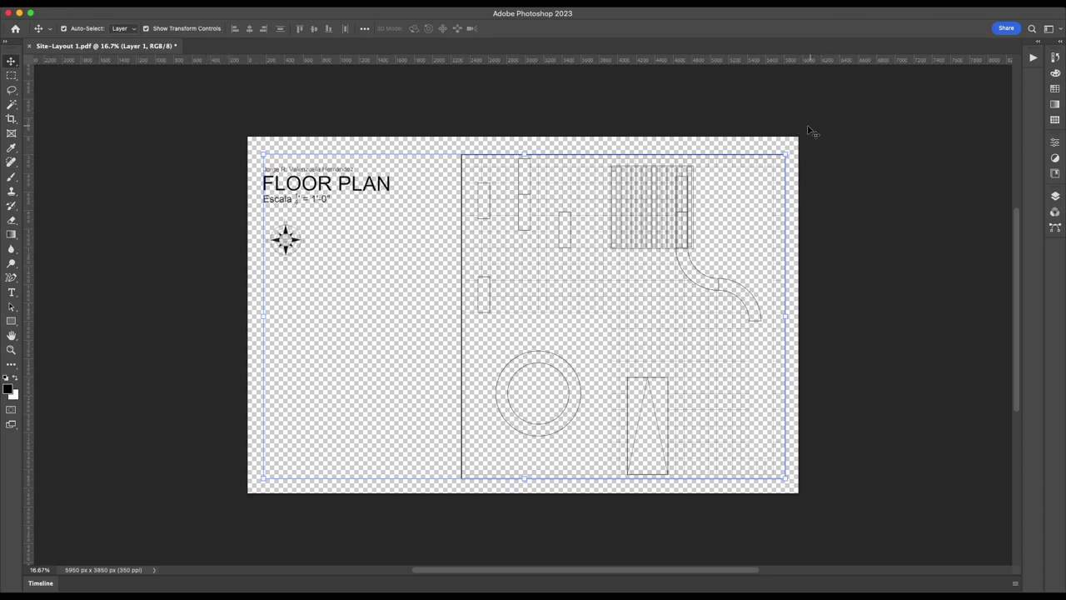
{"action": "left_click", "coordinate": [884, 192]}
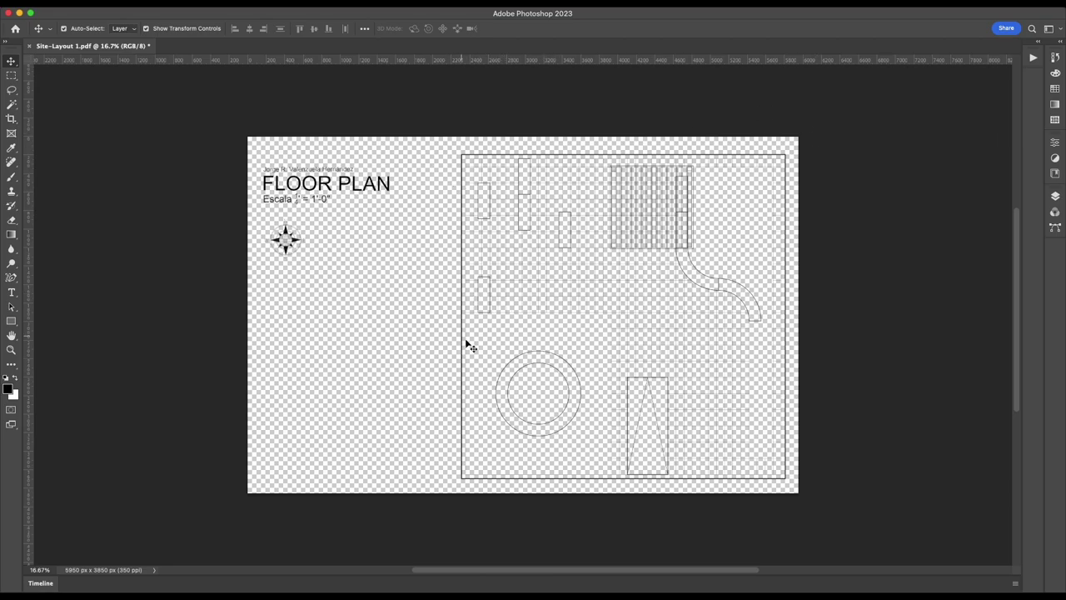
{"action": "key", "text": "ctrl+plus"}
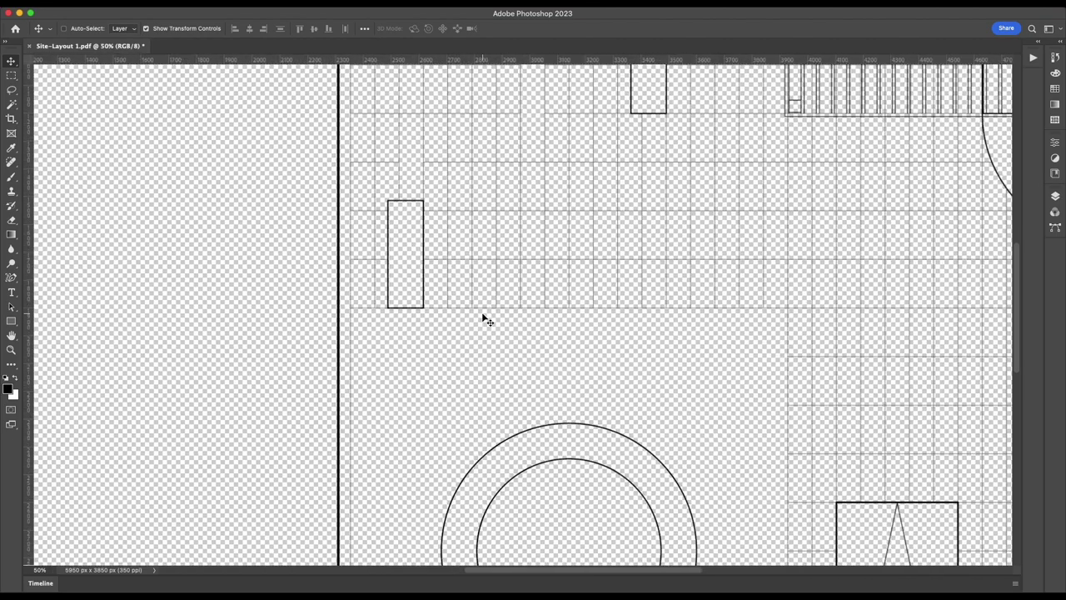
{"action": "key", "text": "ctrl+minus"}
{"action": "key", "text": "ctrl+plus"}
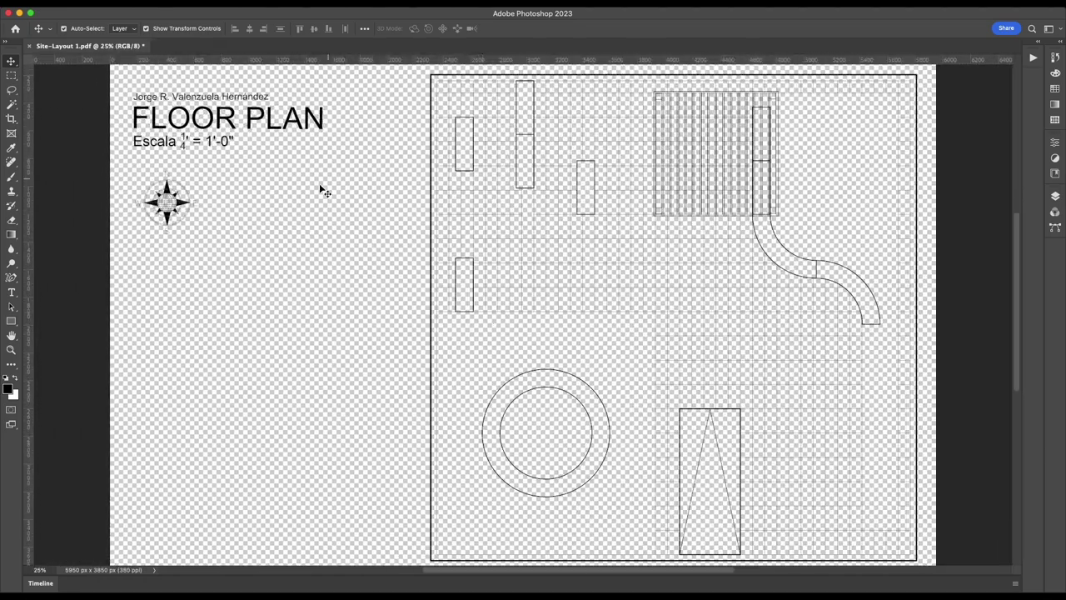
{"action": "key", "text": "ctrl+minus"}
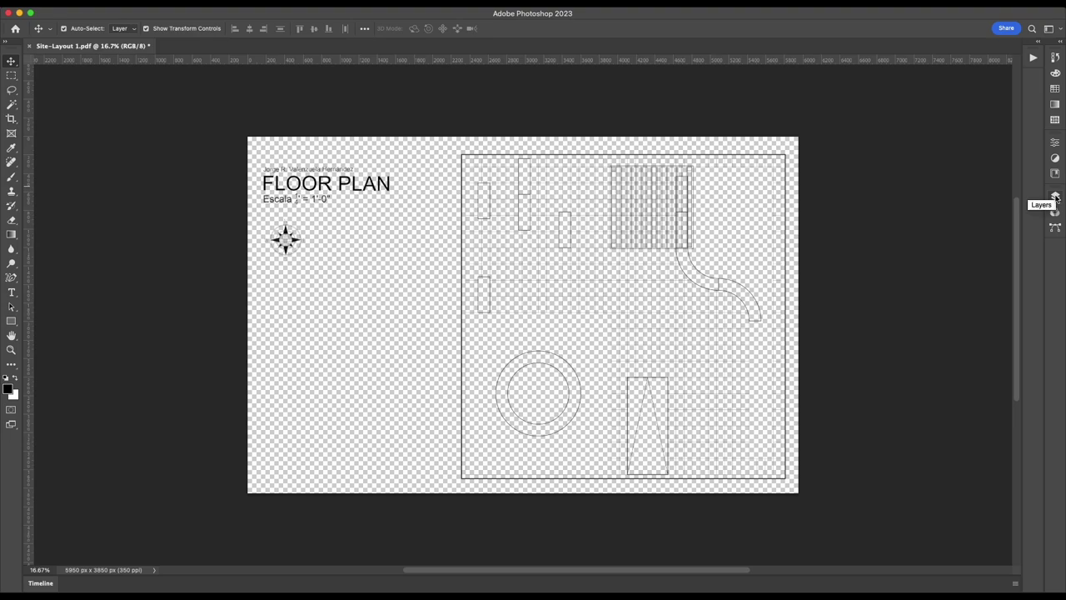
- Show the Layers panel and toggle Layer 1's visibility to confirm it holds the floor plan
{"action": "left_click", "coordinate": [1056, 197]}
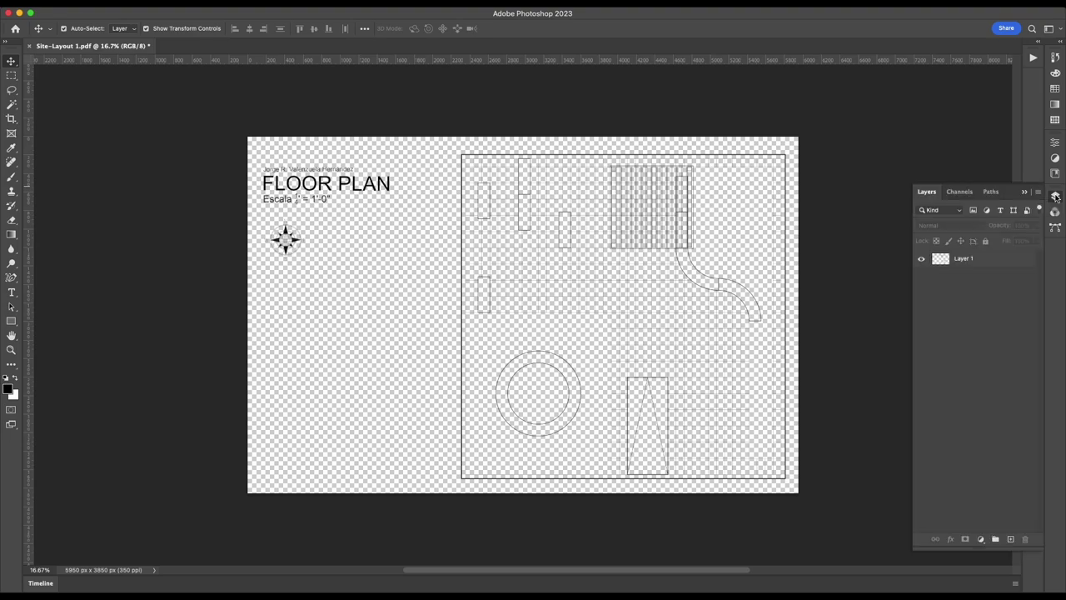
{"action": "left_click", "coordinate": [923, 261]}
{"action": "left_click", "coordinate": [922, 261]}
{"action": "left_click", "coordinate": [923, 261]}
{"action": "left_click", "coordinate": [922, 260]}
- Rename Layer 1 to LAYOUT, recheck its visibility, and deselect it
{"action": "double_click", "coordinate": [964, 260]}
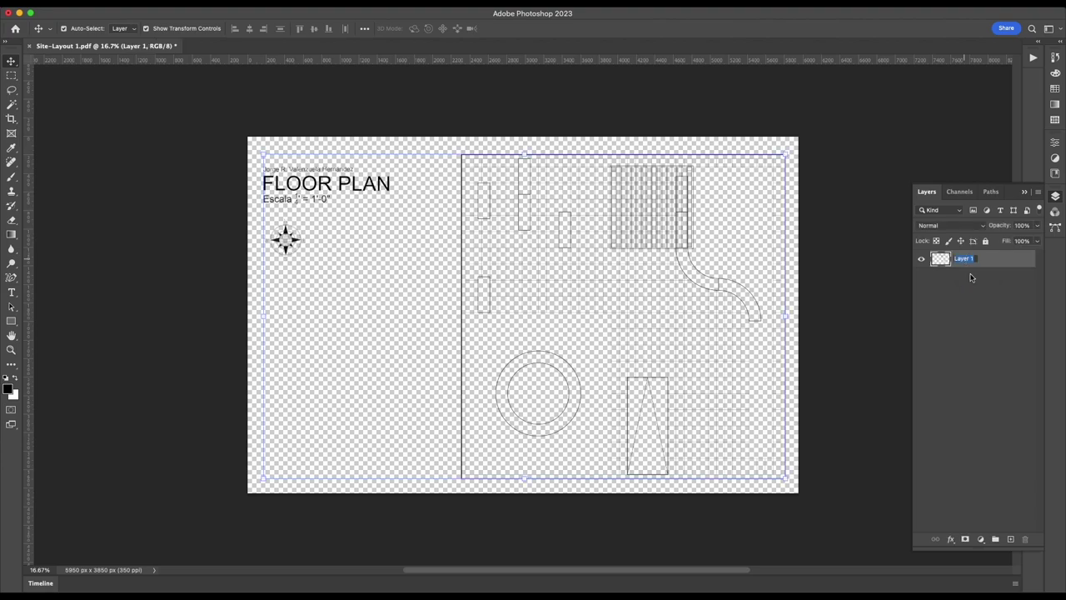
{"action": "type", "text": "LAYOUT"}
{"action": "key", "text": "Return"}
{"action": "left_click", "coordinate": [922, 259]}
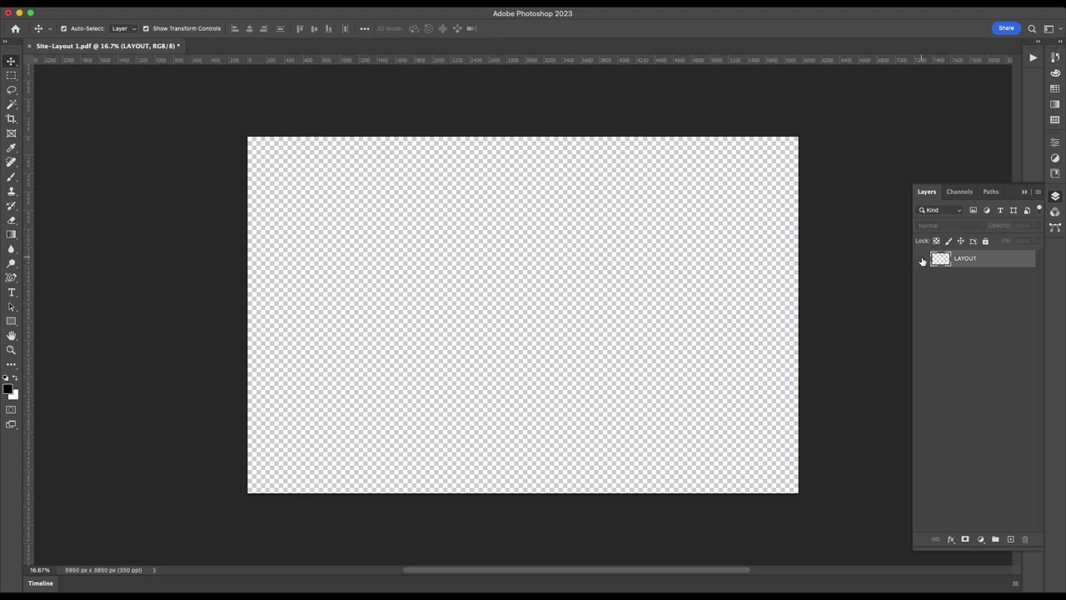
{"action": "left_click", "coordinate": [922, 259]}
{"action": "left_click", "coordinate": [977, 338]}
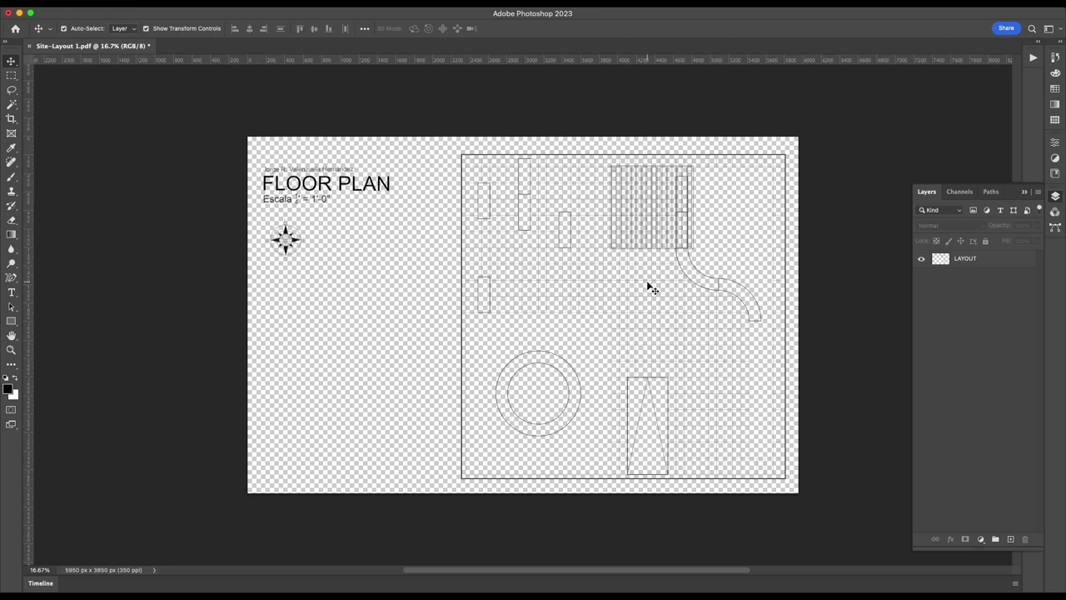
- Zoom in, zoom back out to fit the whole page, and open the Layers panel menu
{"action": "key", "text": "ctrl+1"}
{"action": "key", "text": "ctrl+minus"}
{"action": "key", "text": "ctrl+minus"}
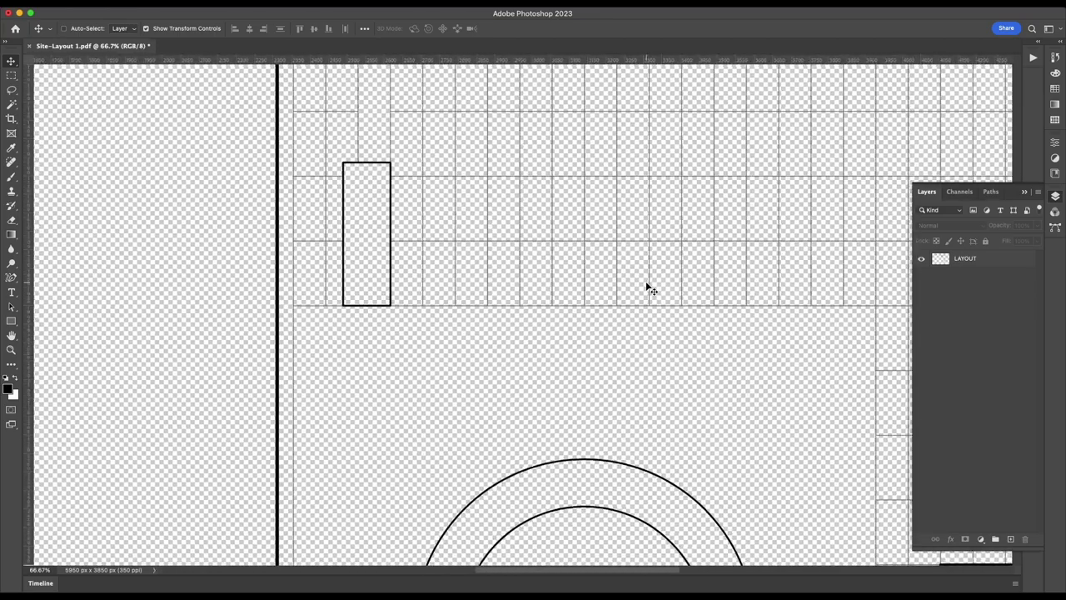
{"action": "key", "text": "ctrl+minus"}
{"action": "key", "text": "ctrl+minus"}
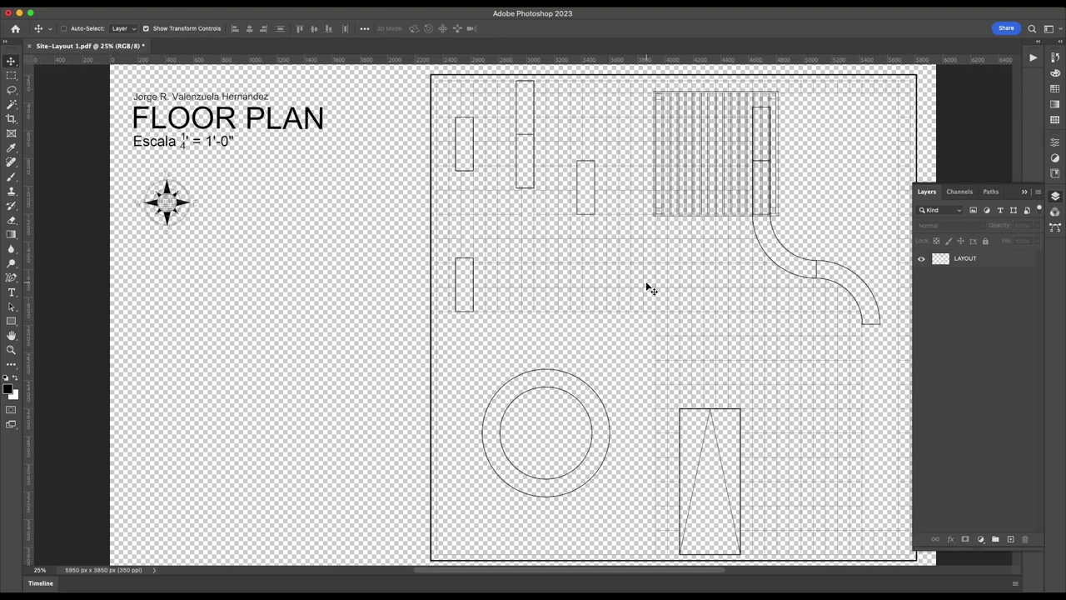
{"action": "key", "text": "ctrl+minus"}
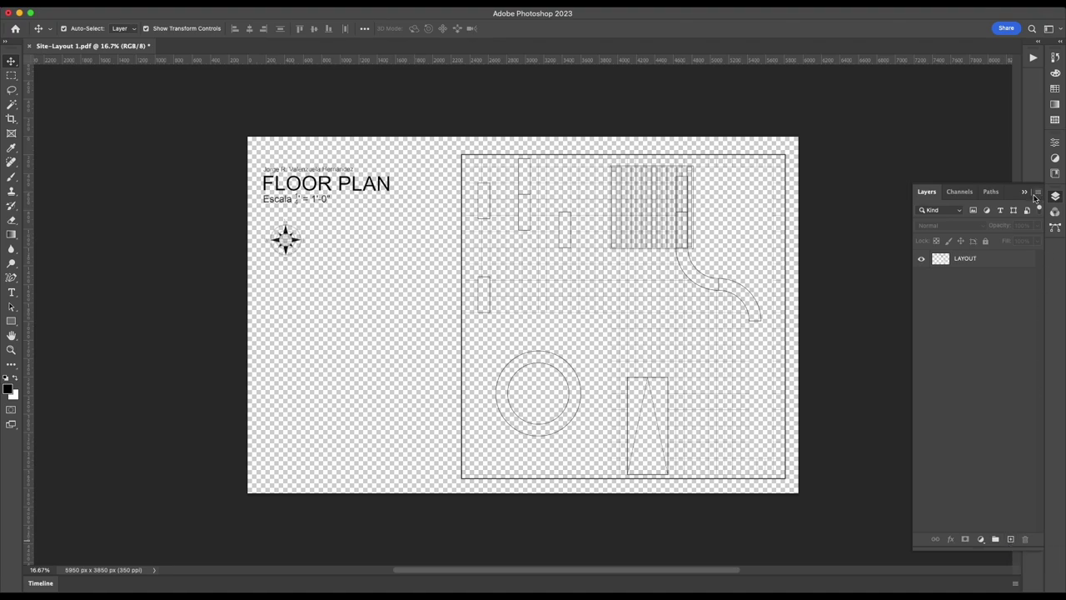
{"action": "left_click", "coordinate": [1037, 194]}
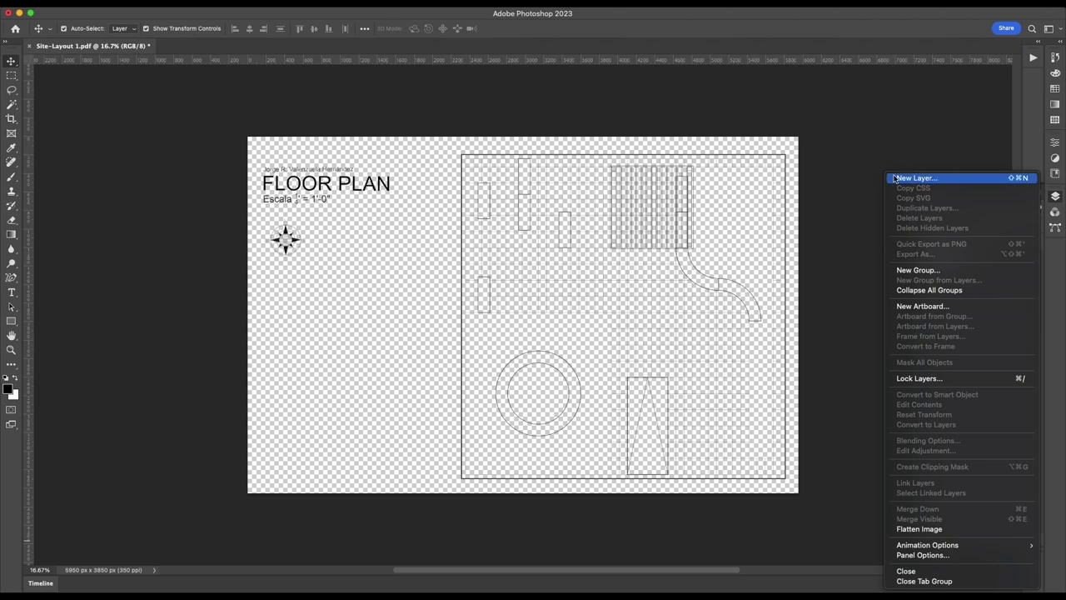
- Create a new empty layer named GRAMA
{"action": "left_click", "coordinate": [1019, 178]}
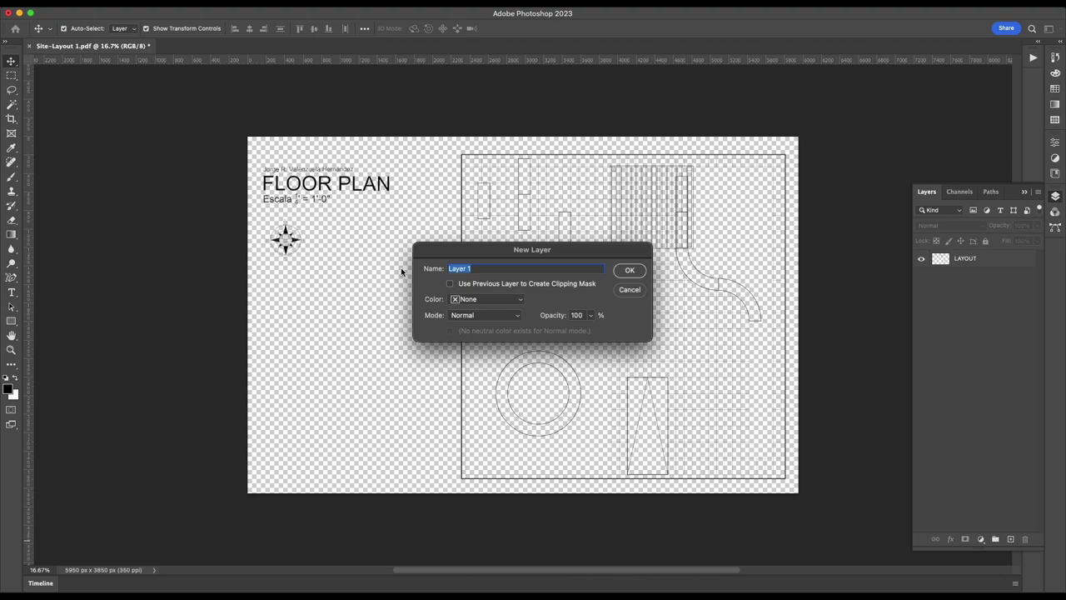
{"action": "type", "text": "GRAMA"}
{"action": "left_click", "coordinate": [630, 270]}
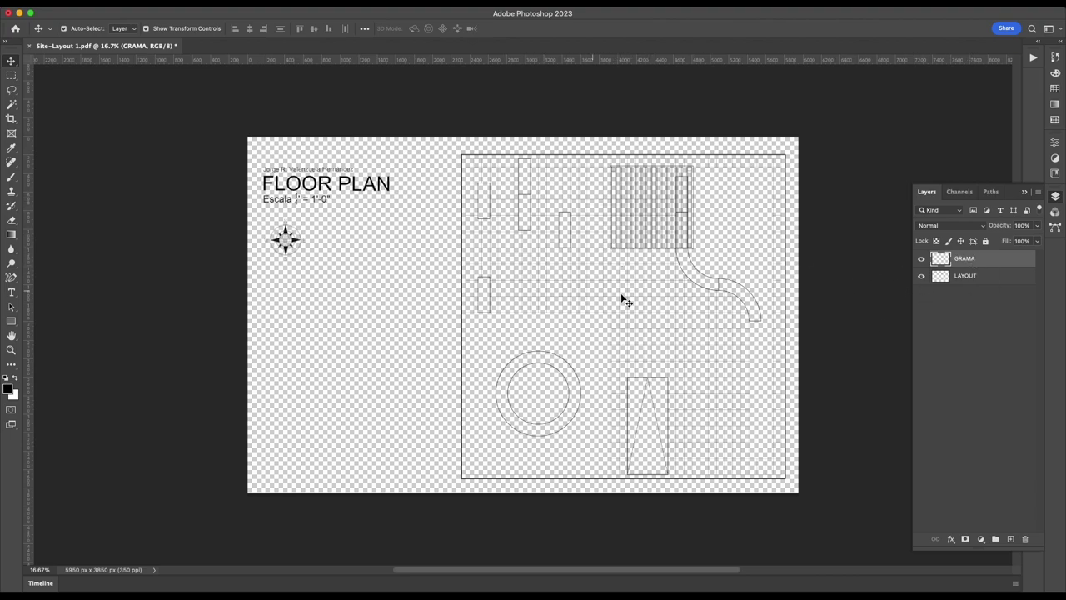
- Place GRAMA beneath LAYOUT in the layer stack, then switch to Safari
{"action": "left_click_drag", "start_coordinate": [984, 260], "coordinate": [984, 283]}
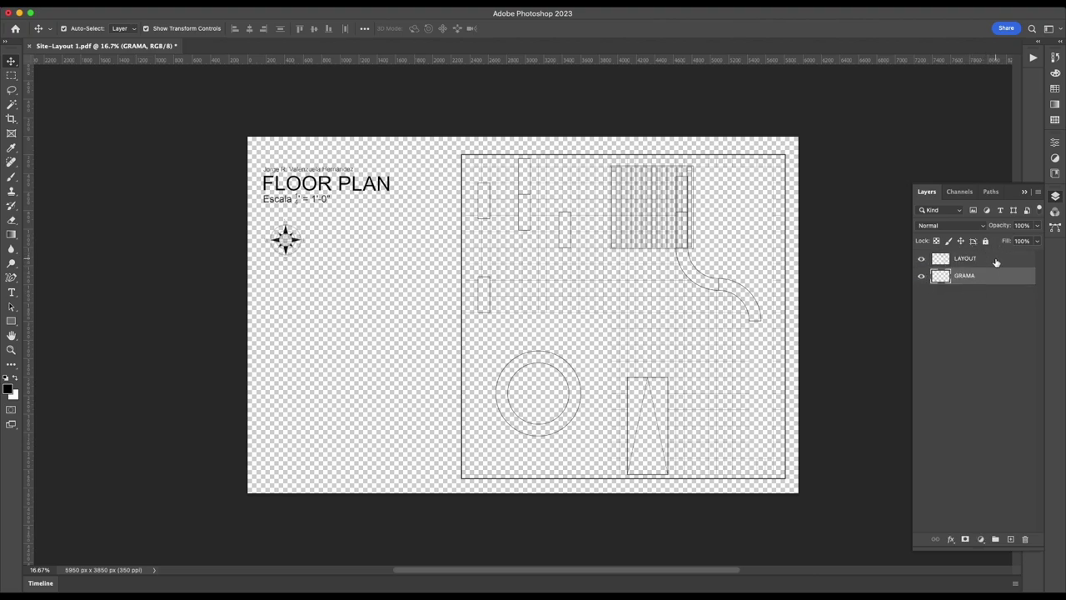
{"action": "left_click_drag", "start_coordinate": [996, 263], "coordinate": [994, 285]}
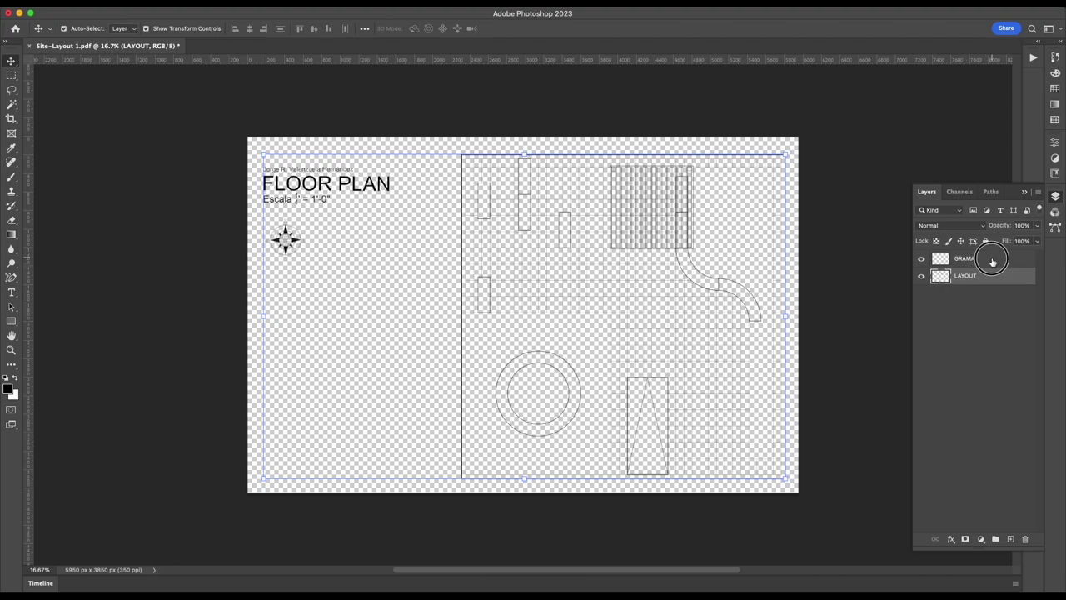
{"action": "left_click_drag", "start_coordinate": [991, 262], "coordinate": [991, 284]}
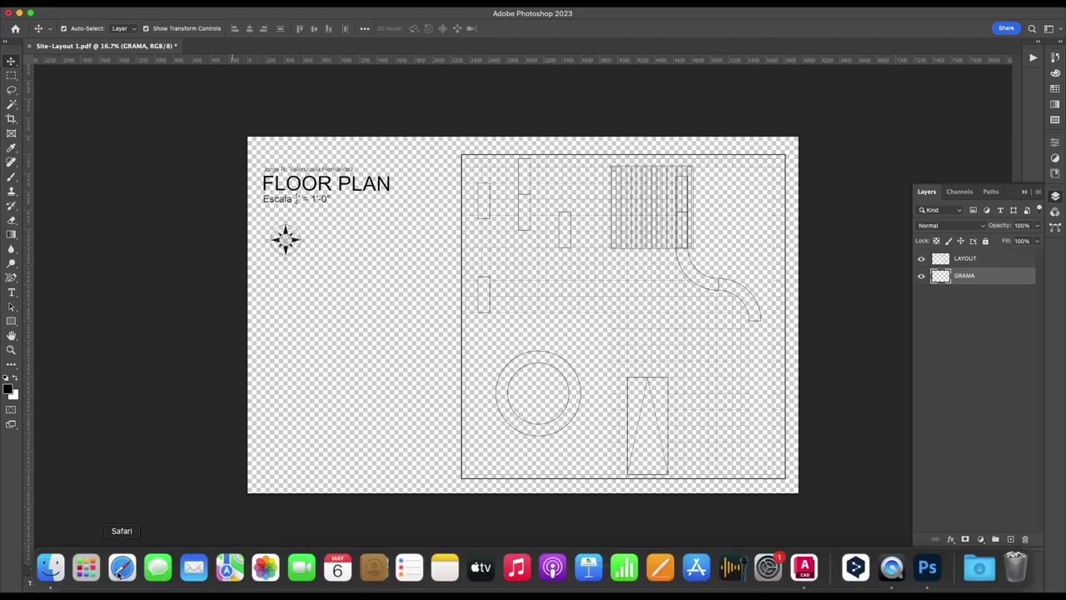
{"action": "left_click", "coordinate": [122, 568]}
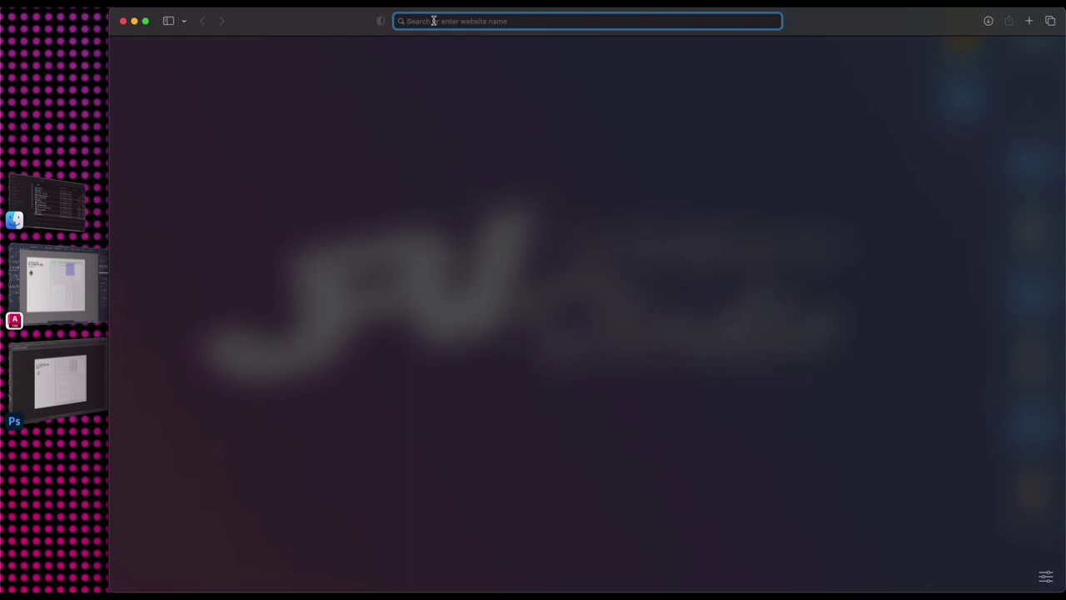
- Load gettyimages.es from the address bar, browse its home page, and start an image search
{"action": "type", "text": "getty"}
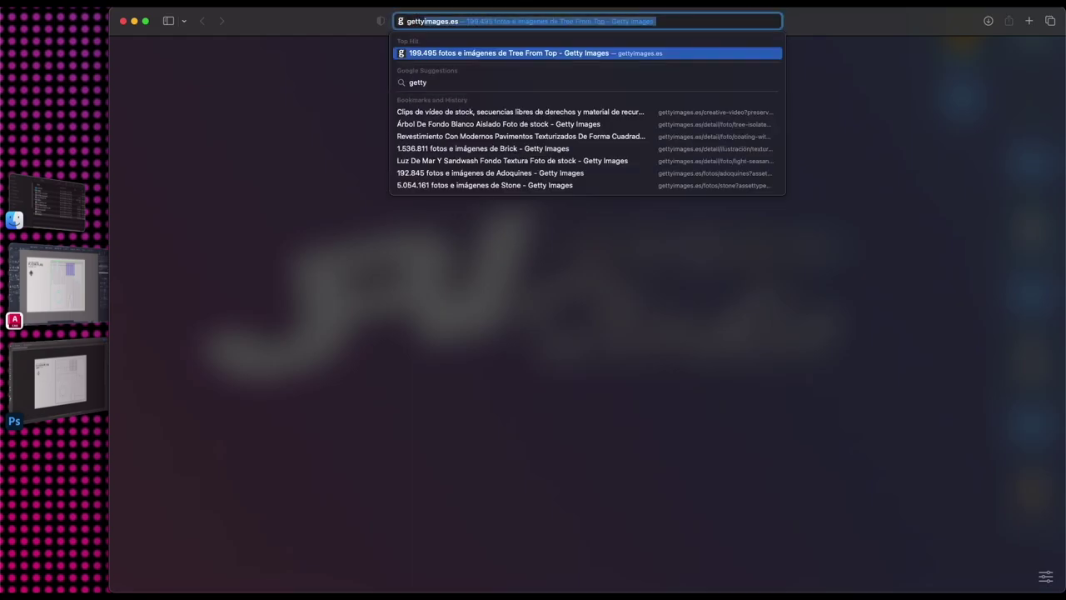
{"action": "key", "text": "Return"}
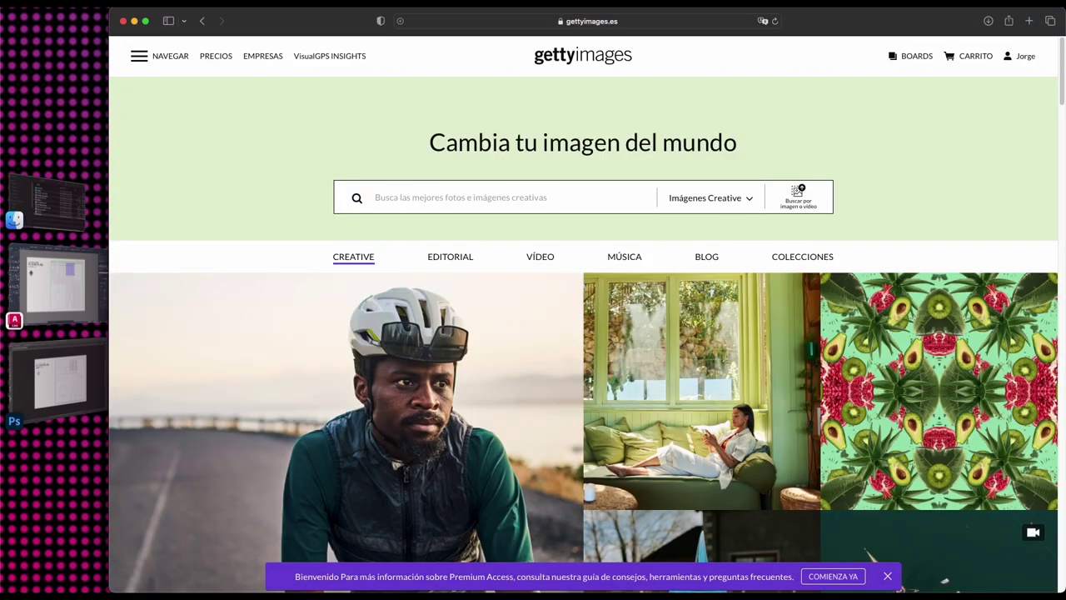
{"action": "scroll", "coordinate": [457, 261], "scroll_direction": "down", "scroll_amount": 2}
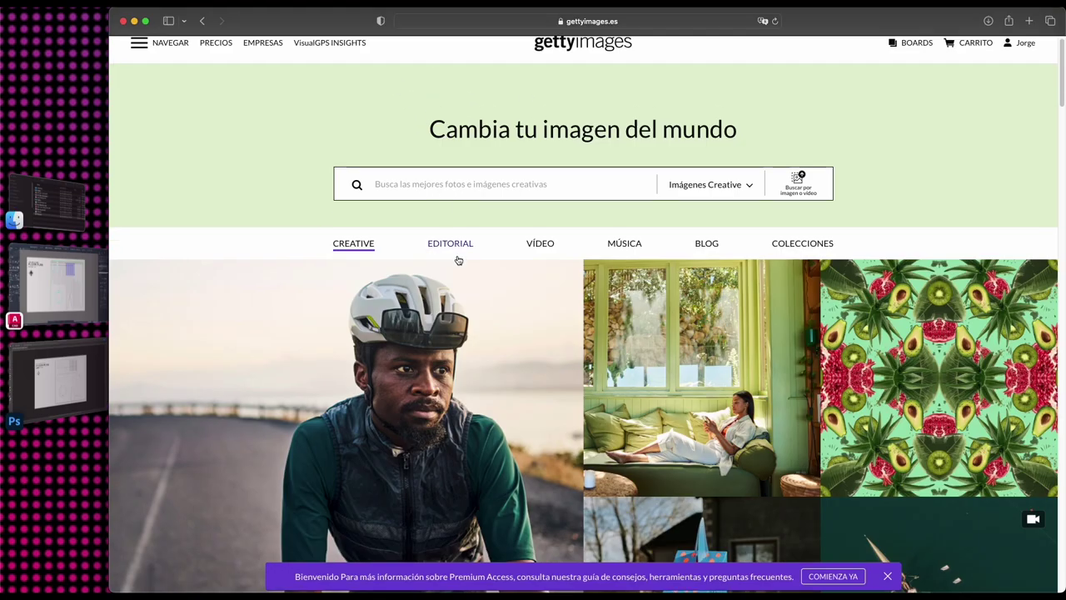
{"action": "scroll", "coordinate": [458, 261], "scroll_direction": "down", "scroll_amount": 10}
{"action": "scroll", "coordinate": [457, 260], "scroll_direction": "down", "scroll_amount": 10}
{"action": "scroll", "coordinate": [458, 260], "scroll_direction": "up", "scroll_amount": 10}
{"action": "scroll", "coordinate": [457, 261], "scroll_direction": "up", "scroll_amount": 10}
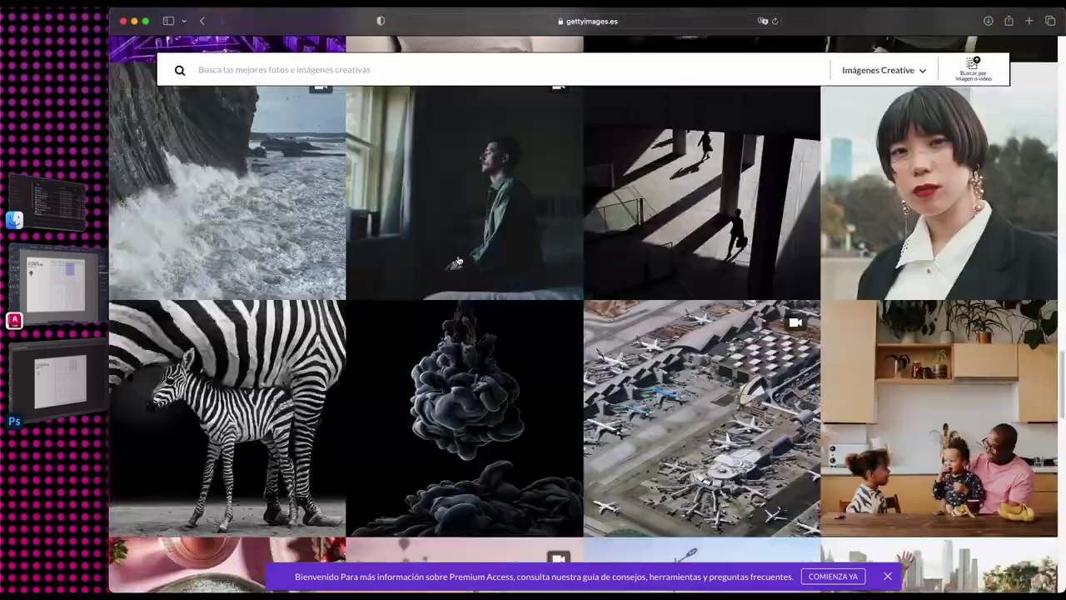
{"action": "scroll", "coordinate": [458, 258], "scroll_direction": "up", "scroll_amount": 5}
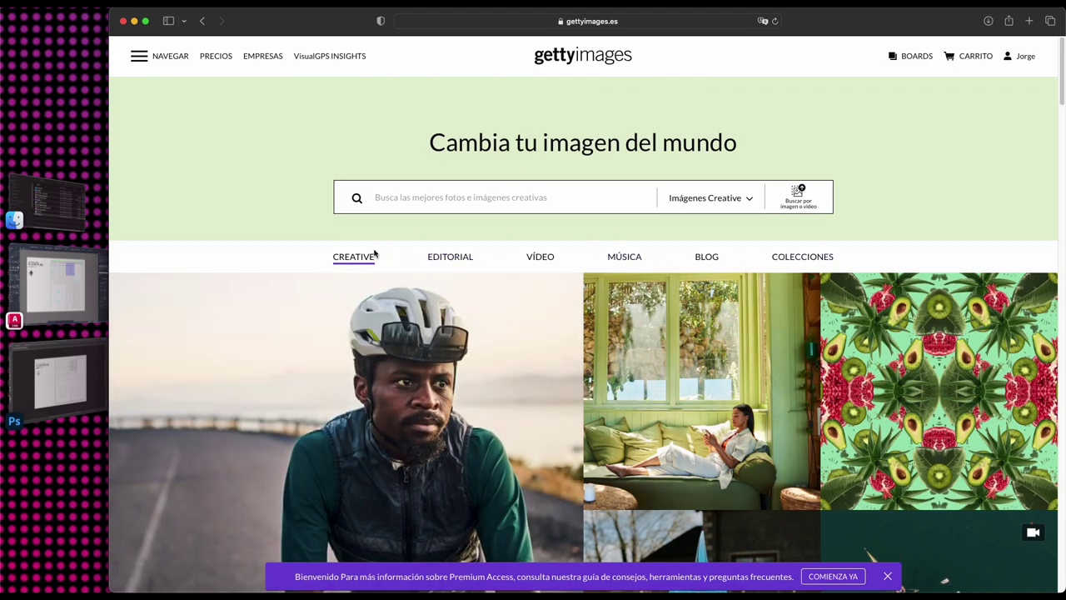
{"action": "left_click", "coordinate": [414, 195]}
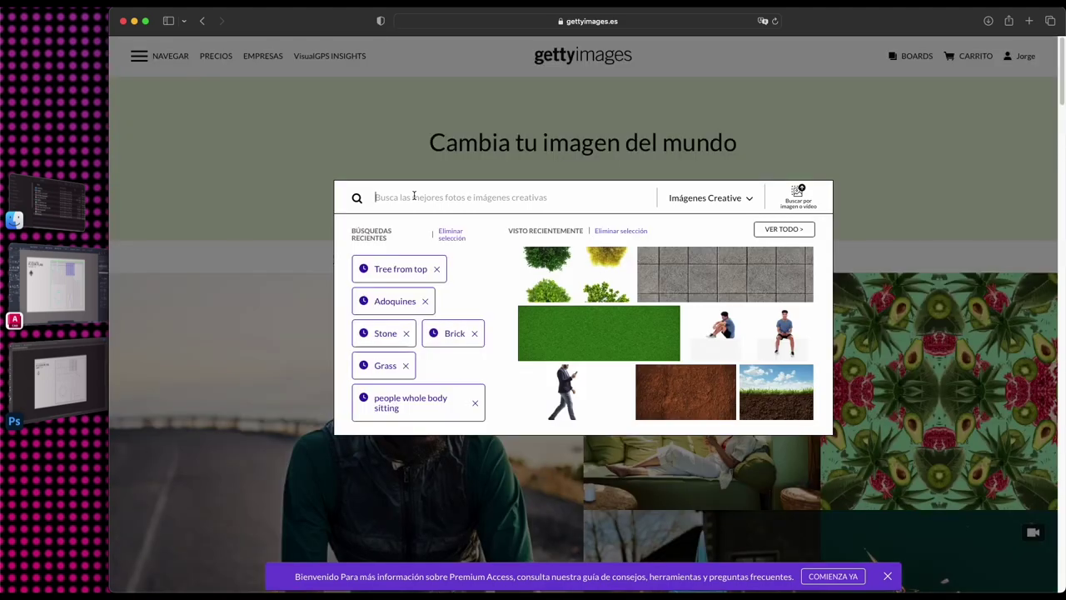
- Search Getty Images for 'Grass' and browse the results
{"action": "type", "text": "Gr"}
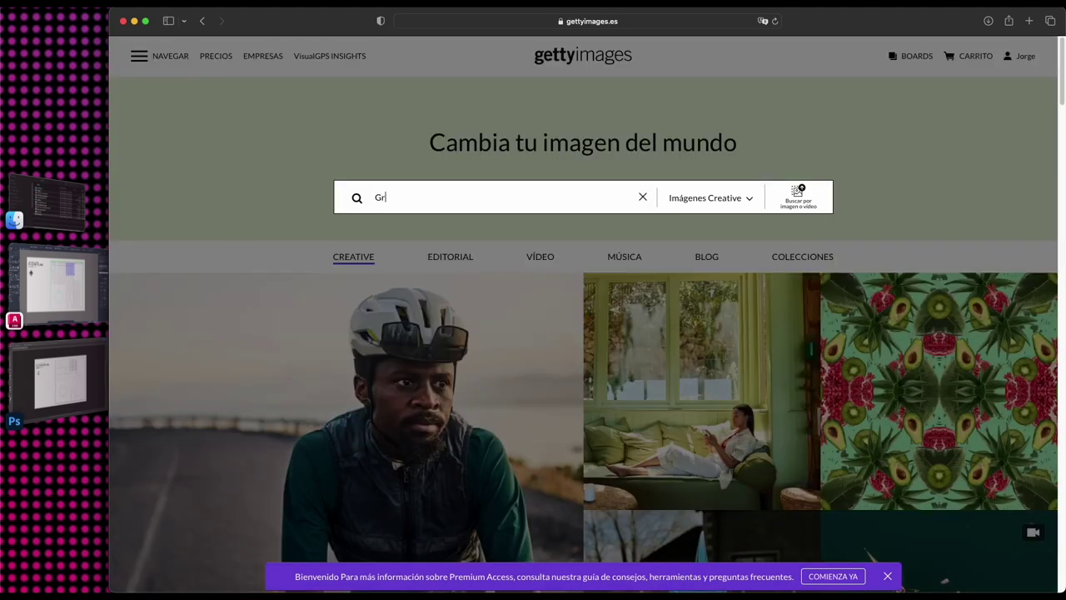
{"action": "type", "text": "ass"}
{"action": "key", "text": "Return"}
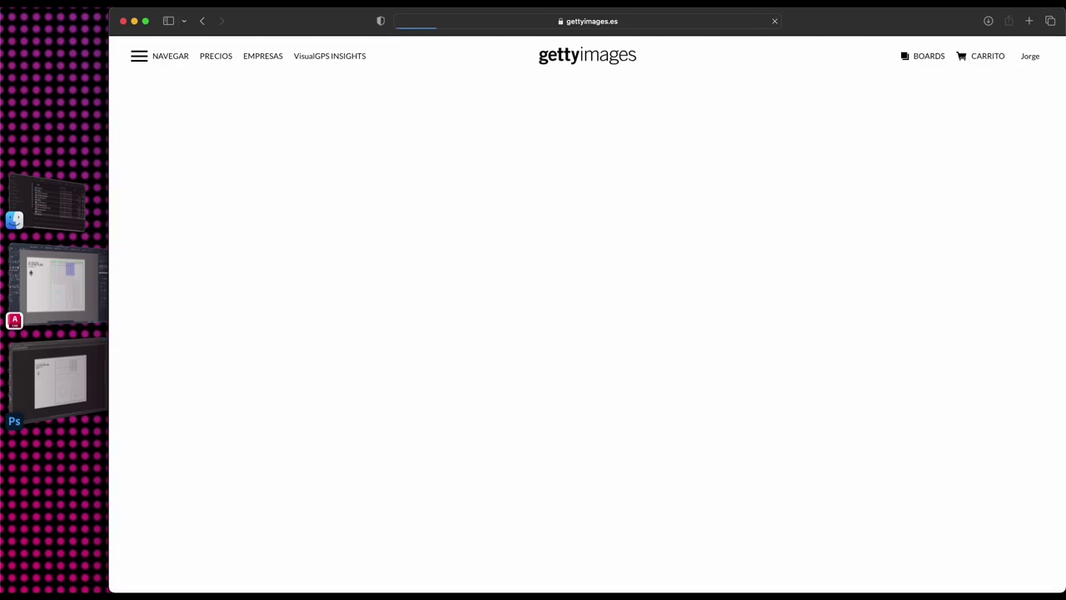
{"action": "scroll", "coordinate": [571, 270], "scroll_direction": "down", "scroll_amount": 3}
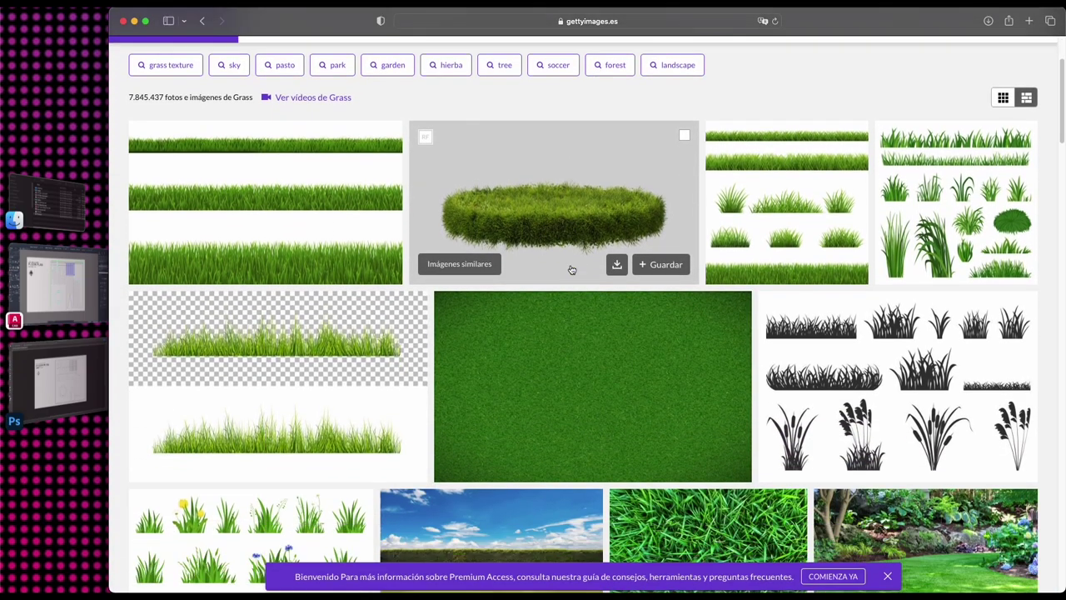
{"action": "scroll", "coordinate": [572, 270], "scroll_direction": "down", "scroll_amount": 3}
{"action": "scroll", "coordinate": [571, 270], "scroll_direction": "down", "scroll_amount": 3}
{"action": "scroll", "coordinate": [572, 268], "scroll_direction": "down", "scroll_amount": 3}
{"action": "scroll", "coordinate": [572, 270], "scroll_direction": "down", "scroll_amount": 5}
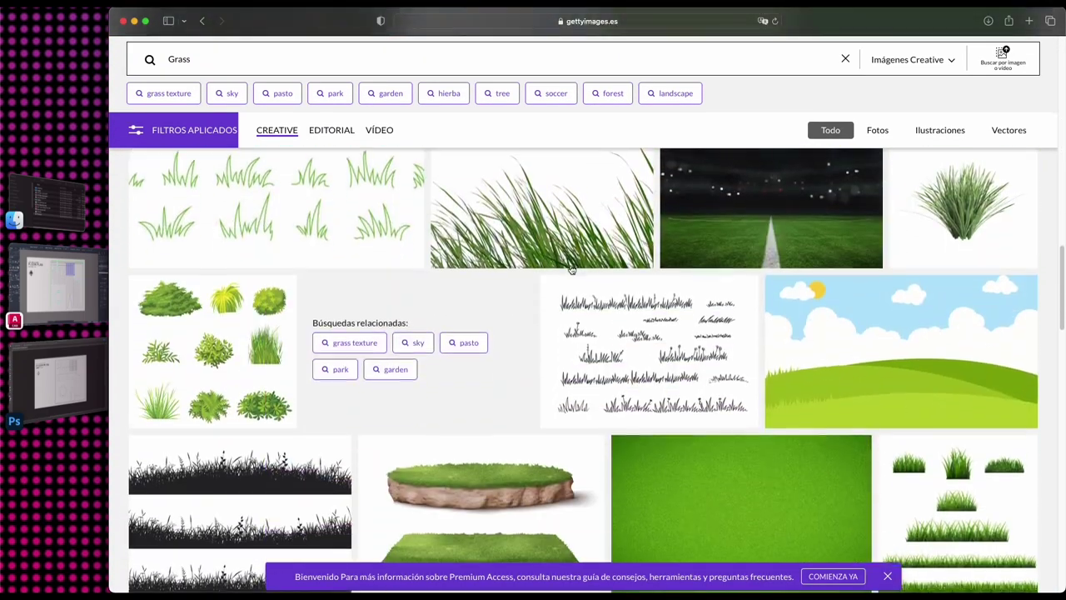
{"action": "scroll", "coordinate": [571, 270], "scroll_direction": "down", "scroll_amount": 4}
{"action": "scroll", "coordinate": [571, 270], "scroll_direction": "down", "scroll_amount": 5}
- Open the detail page of the dark green lawn background illustration
{"action": "scroll", "coordinate": [571, 270], "scroll_direction": "up", "scroll_amount": 2}
{"action": "scroll", "coordinate": [571, 270], "scroll_direction": "up", "scroll_amount": 3}
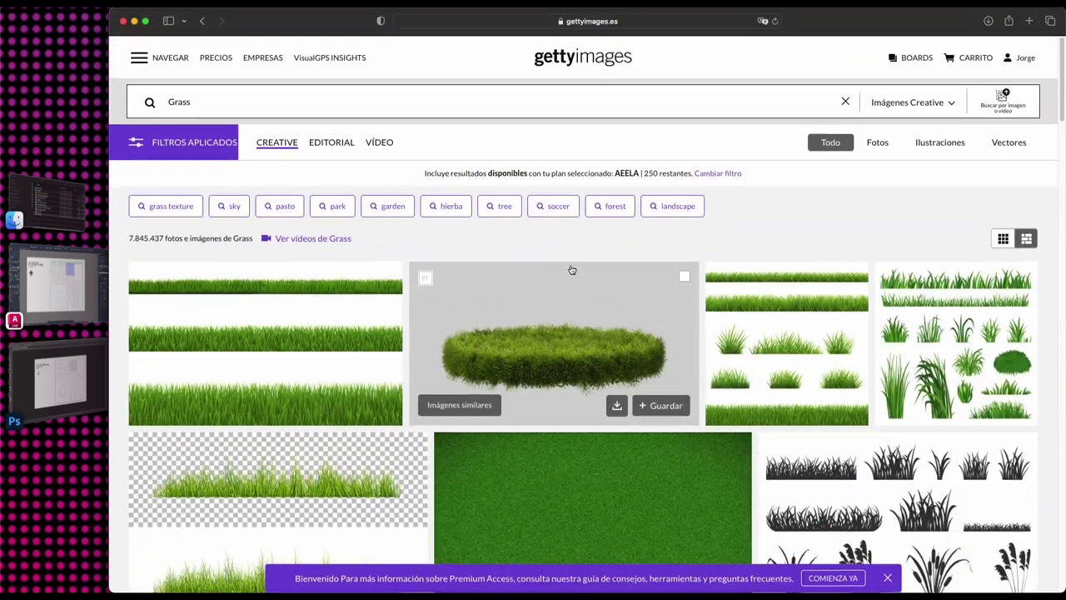
{"action": "scroll", "coordinate": [571, 270], "scroll_direction": "down", "scroll_amount": 1}
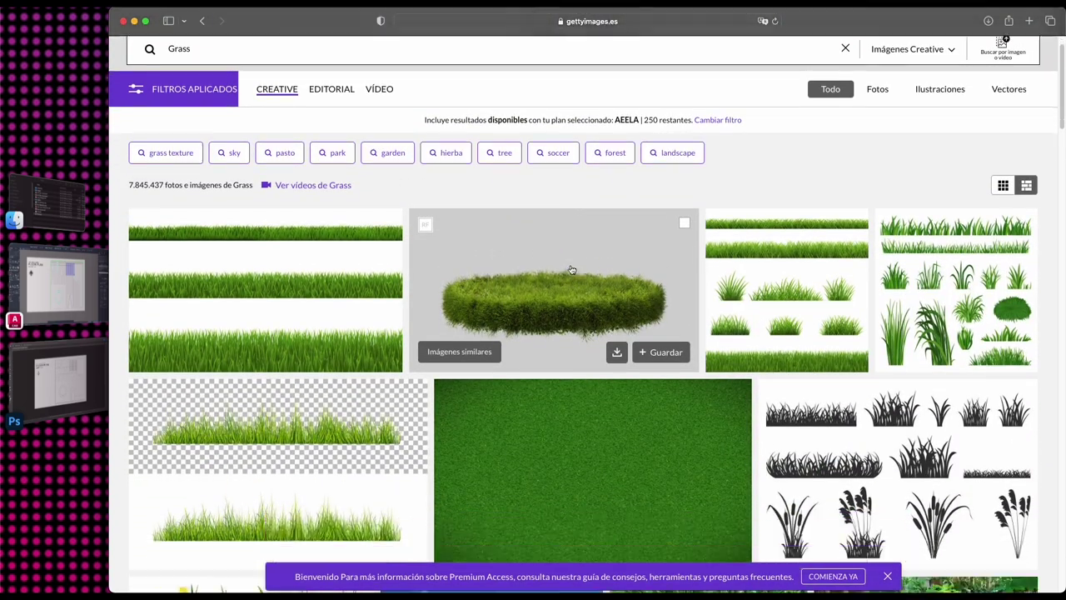
{"action": "scroll", "coordinate": [583, 267], "scroll_direction": "down", "scroll_amount": 3}
{"action": "scroll", "coordinate": [592, 226], "scroll_direction": "down", "scroll_amount": 1}
{"action": "scroll", "coordinate": [563, 347], "scroll_direction": "down", "scroll_amount": 3}
{"action": "scroll", "coordinate": [564, 347], "scroll_direction": "down", "scroll_amount": 4}
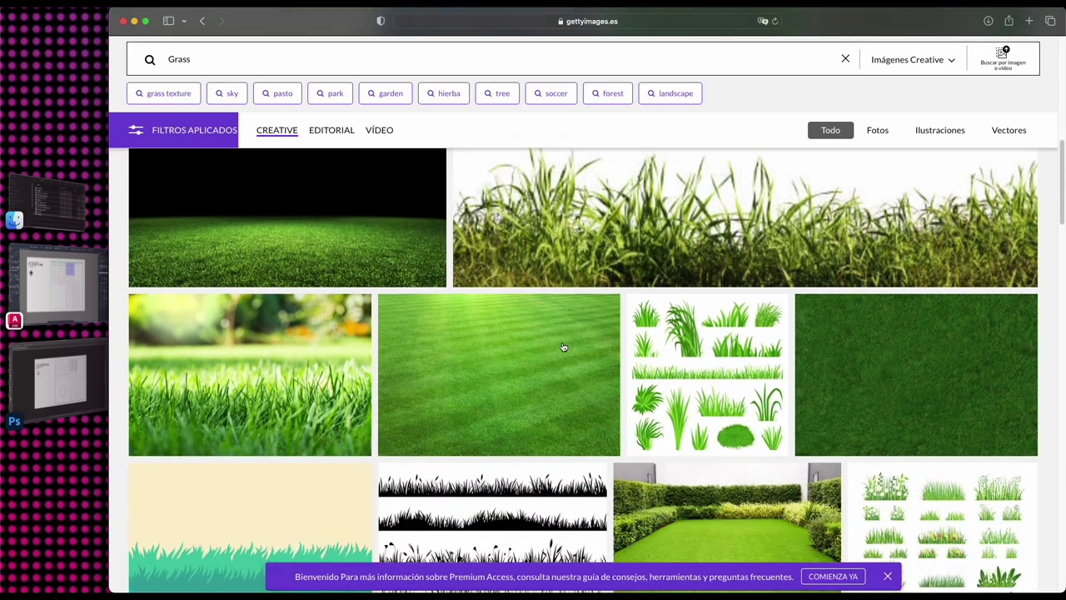
{"action": "scroll", "coordinate": [563, 346], "scroll_direction": "down", "scroll_amount": 1}
{"action": "scroll", "coordinate": [890, 351], "scroll_direction": "down", "scroll_amount": 3}
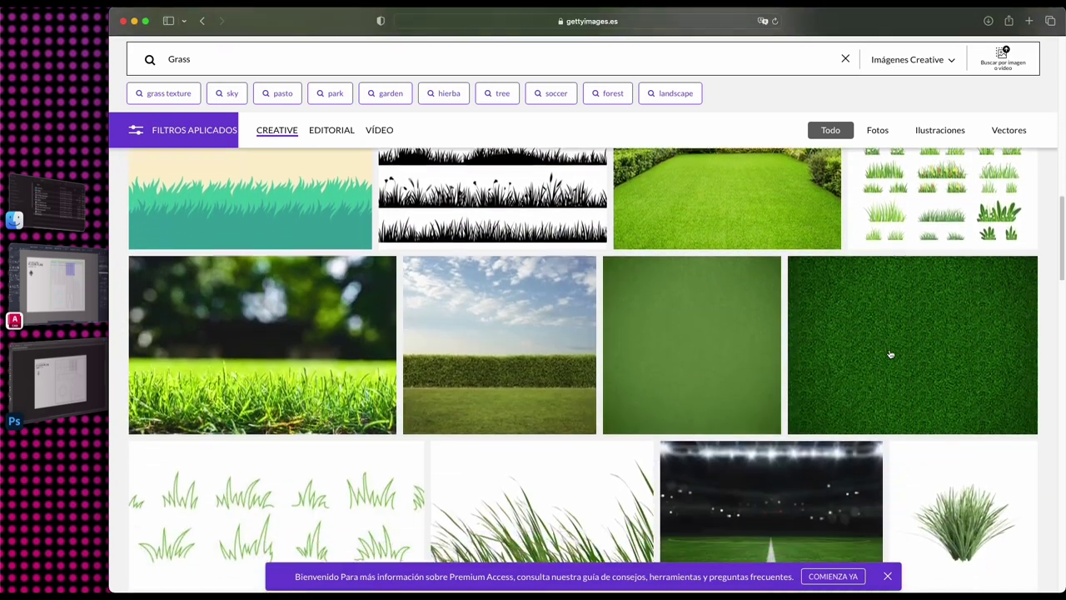
{"action": "scroll", "coordinate": [889, 352], "scroll_direction": "down", "scroll_amount": 1}
{"action": "scroll", "coordinate": [890, 352], "scroll_direction": "up", "scroll_amount": 4}
{"action": "scroll", "coordinate": [925, 430], "scroll_direction": "up", "scroll_amount": 2}
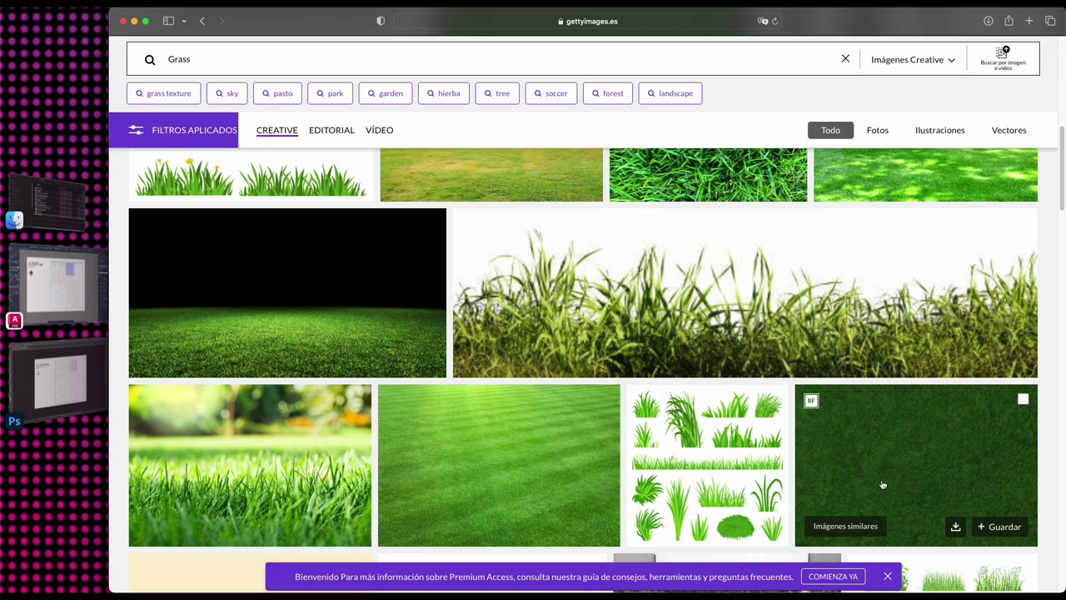
{"action": "left_click", "coordinate": [921, 460]}
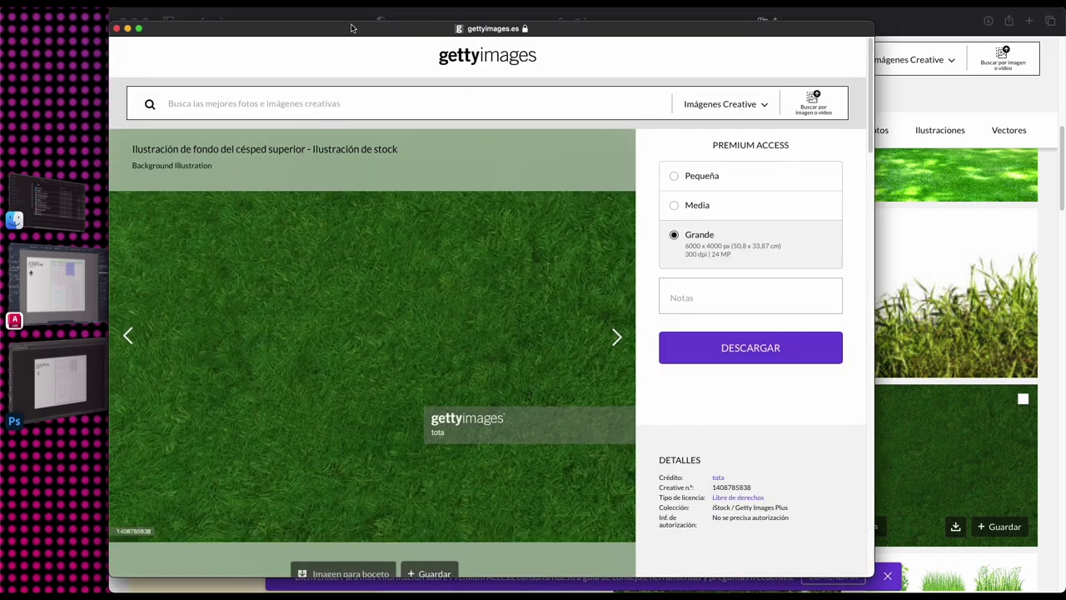
- Download the grass illustration, close its detail view and minimize Safari
{"action": "left_click_drag", "start_coordinate": [351, 28], "coordinate": [453, 23]}
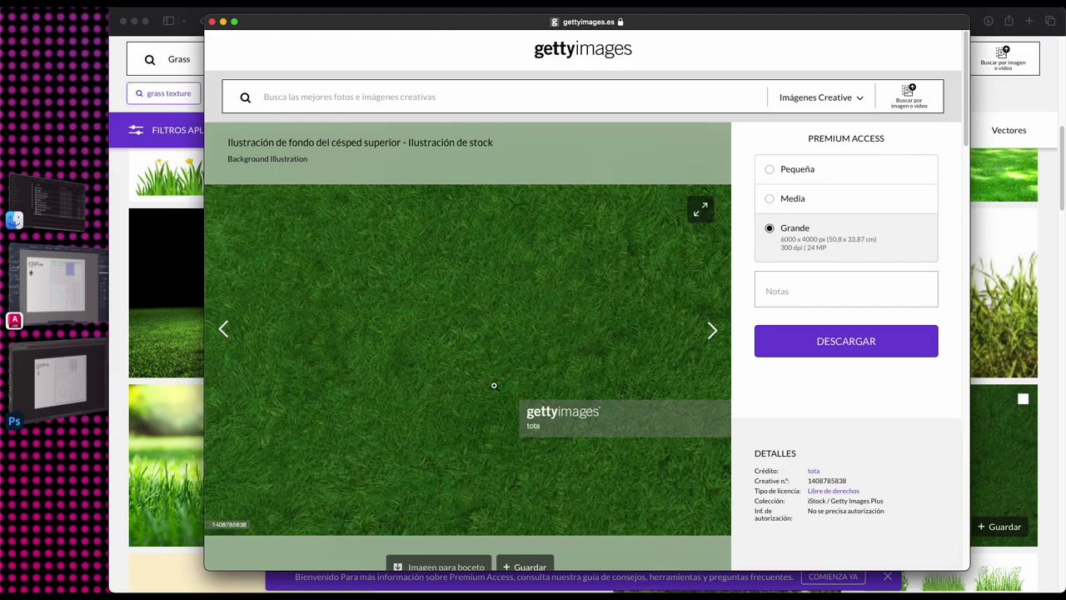
{"action": "mouse_move", "coordinate": [468, 359]}
{"action": "right_click", "coordinate": [496, 308]}
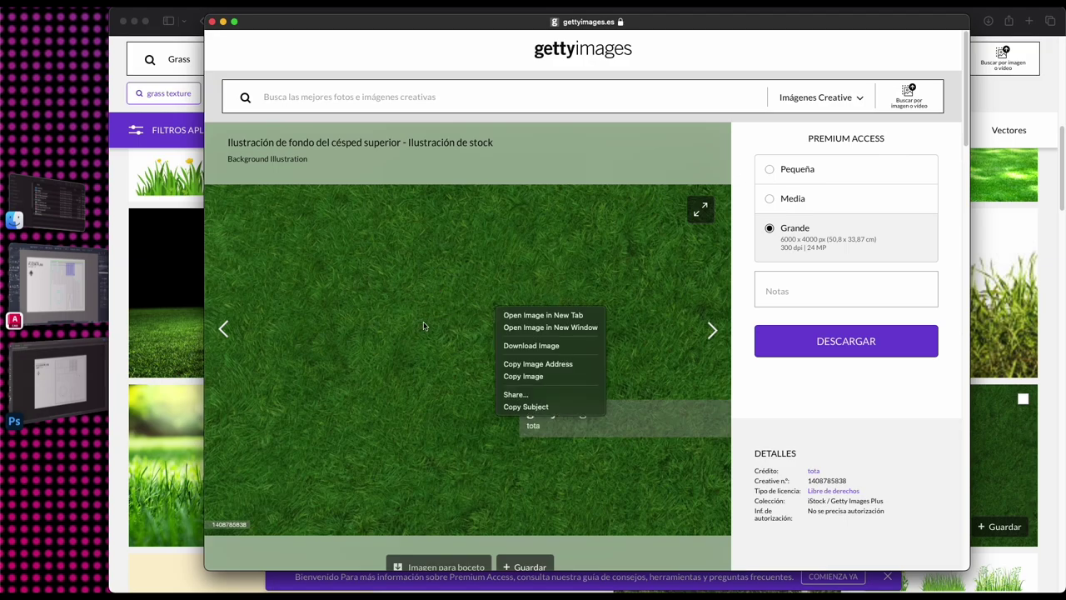
{"action": "left_click", "coordinate": [527, 346]}
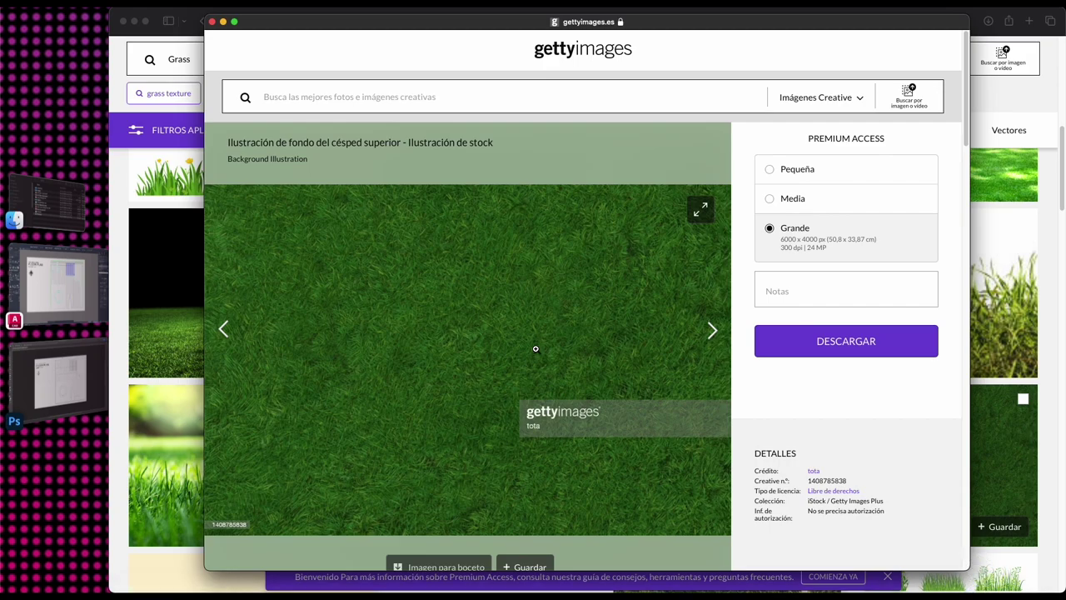
{"action": "left_click", "coordinate": [212, 22]}
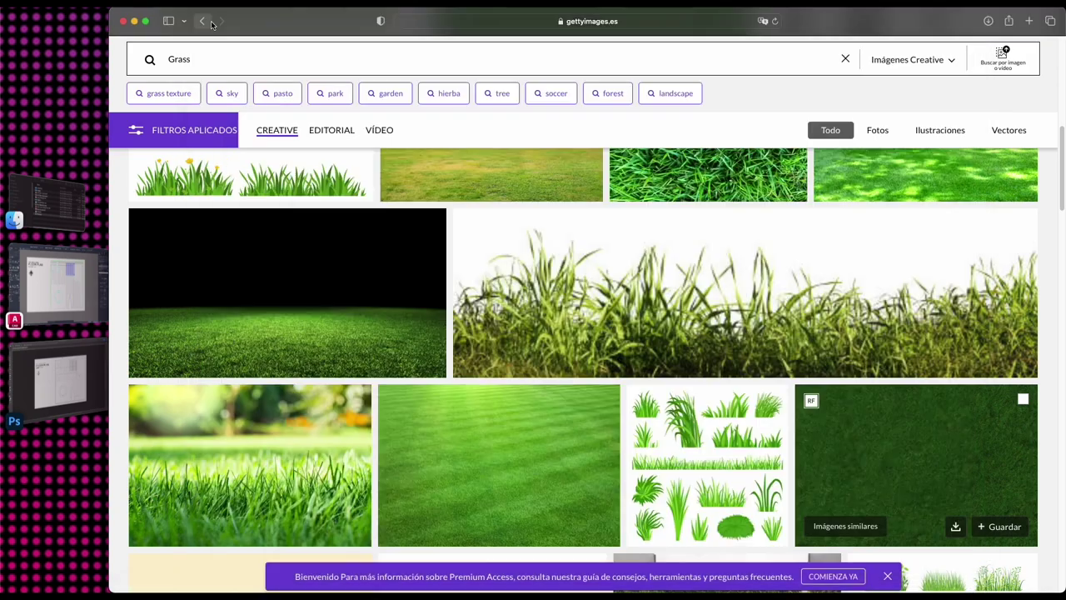
{"action": "left_click", "coordinate": [134, 23]}
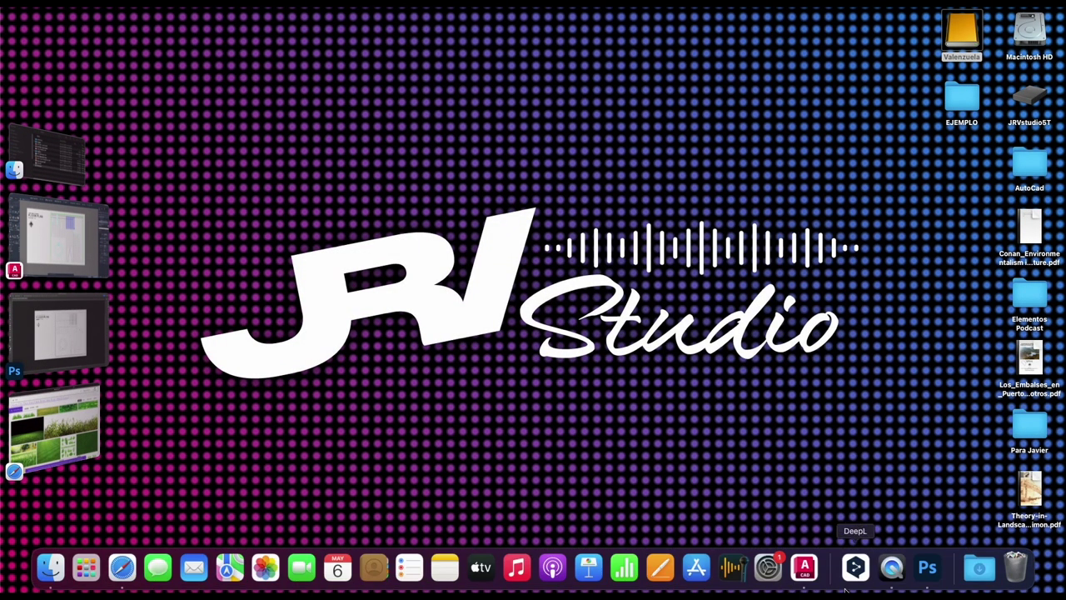
{"action": "left_click", "coordinate": [980, 568]}
{"action": "left_click", "coordinate": [899, 525]}
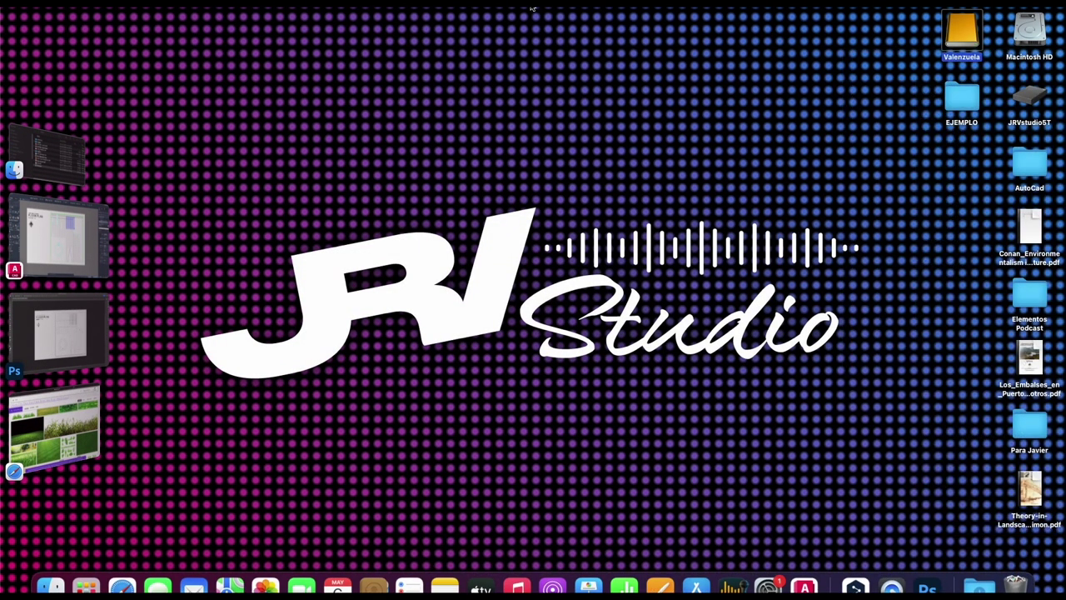
{"action": "left_click", "coordinate": [330, 147]}
{"action": "key", "text": "space"}
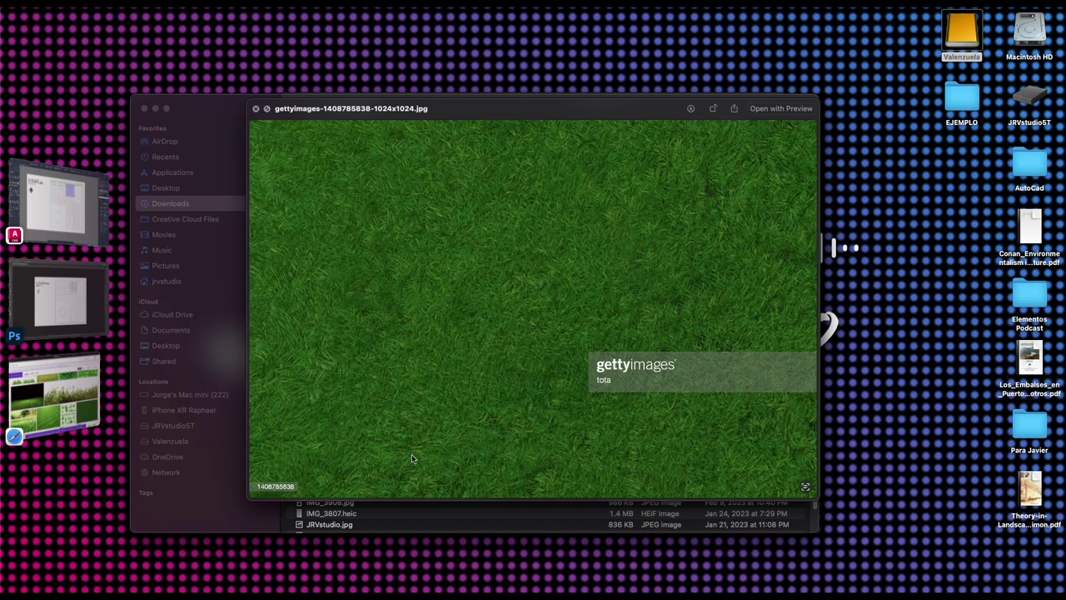
{"action": "key", "text": "space"}
{"action": "left_click", "coordinate": [299, 147]}
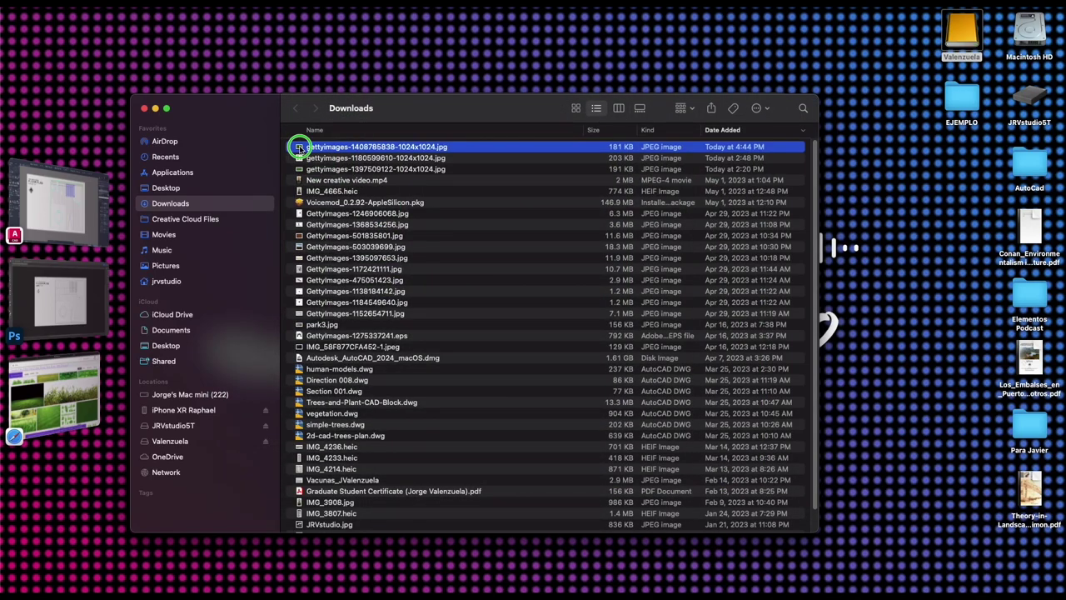
{"action": "right_click", "coordinate": [298, 147]}
{"action": "mouse_move", "coordinate": [326, 165]}
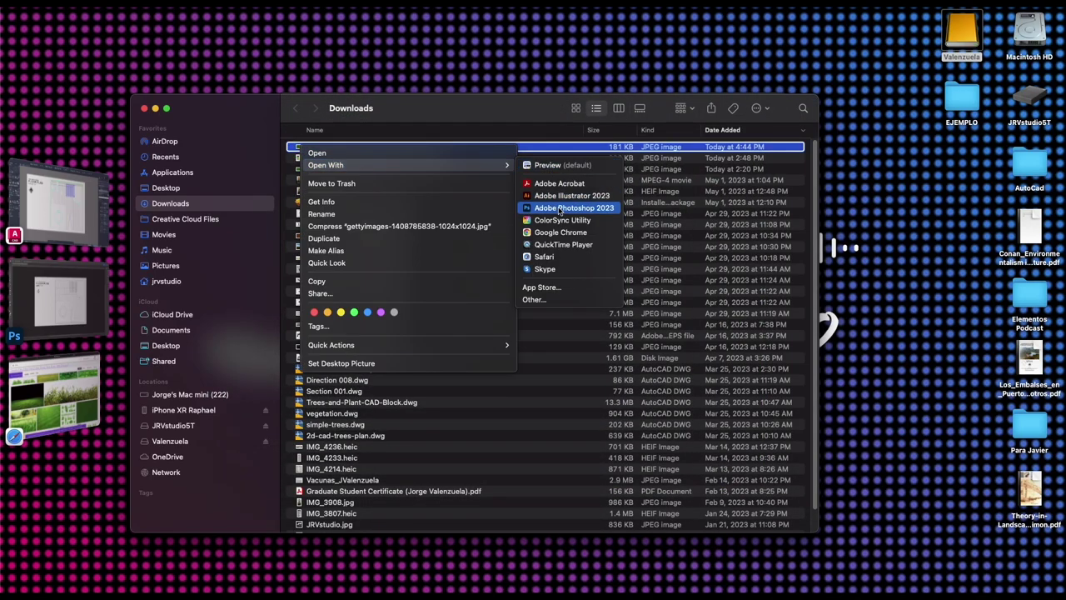
{"action": "left_click", "coordinate": [574, 209]}
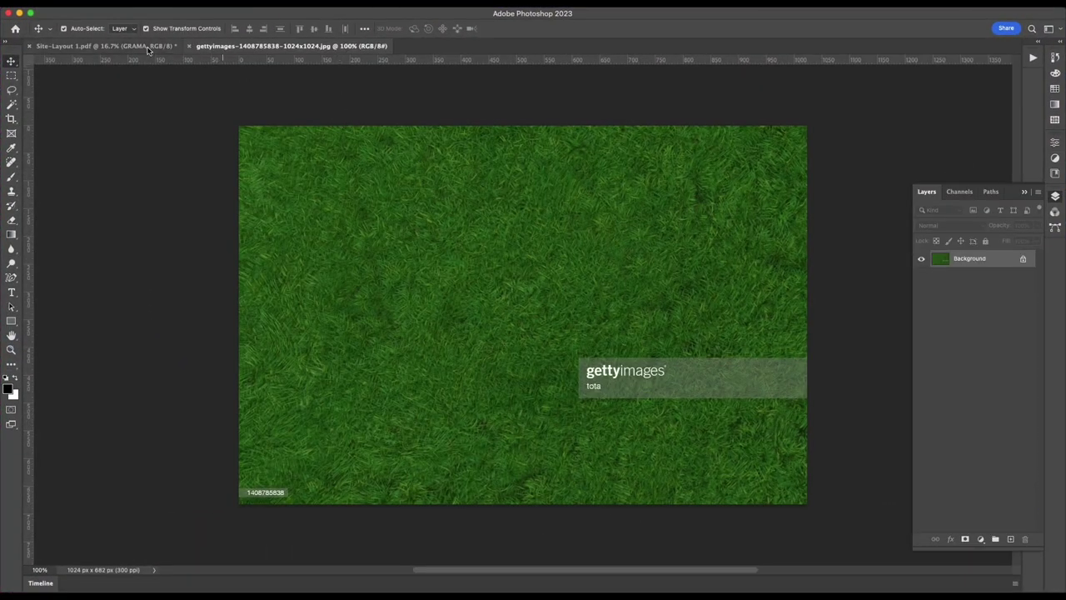
{"action": "left_click", "coordinate": [150, 46]}
{"action": "left_click", "coordinate": [215, 46]}
{"action": "left_click", "coordinate": [117, 46]}
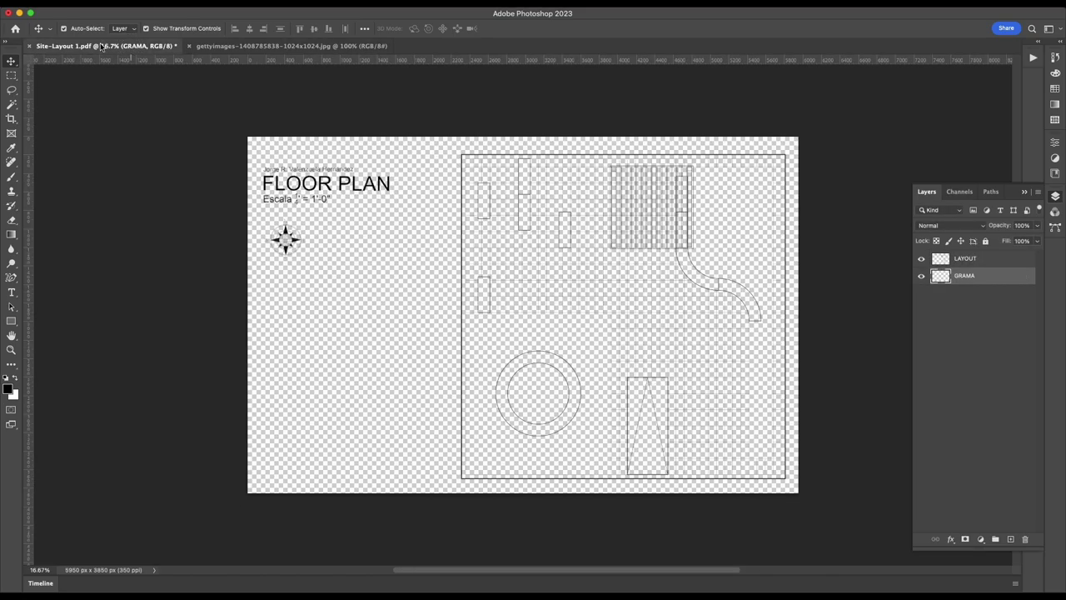
{"action": "left_click", "coordinate": [242, 46]}
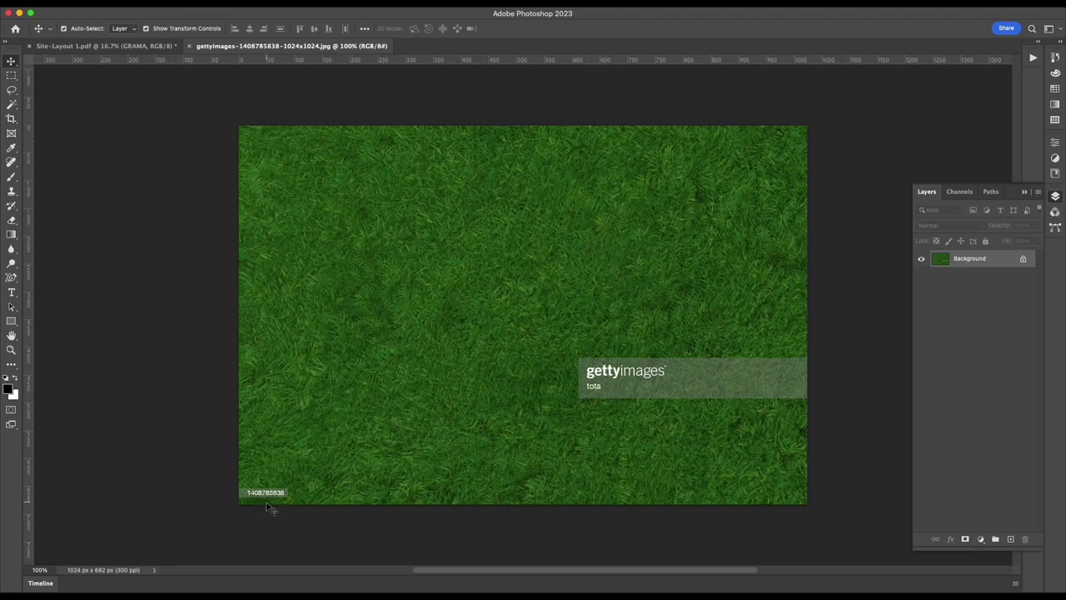
{"action": "key", "text": "super+plus"}
{"action": "key", "text": "super+plus"}
{"action": "key", "text": "super+plus"}
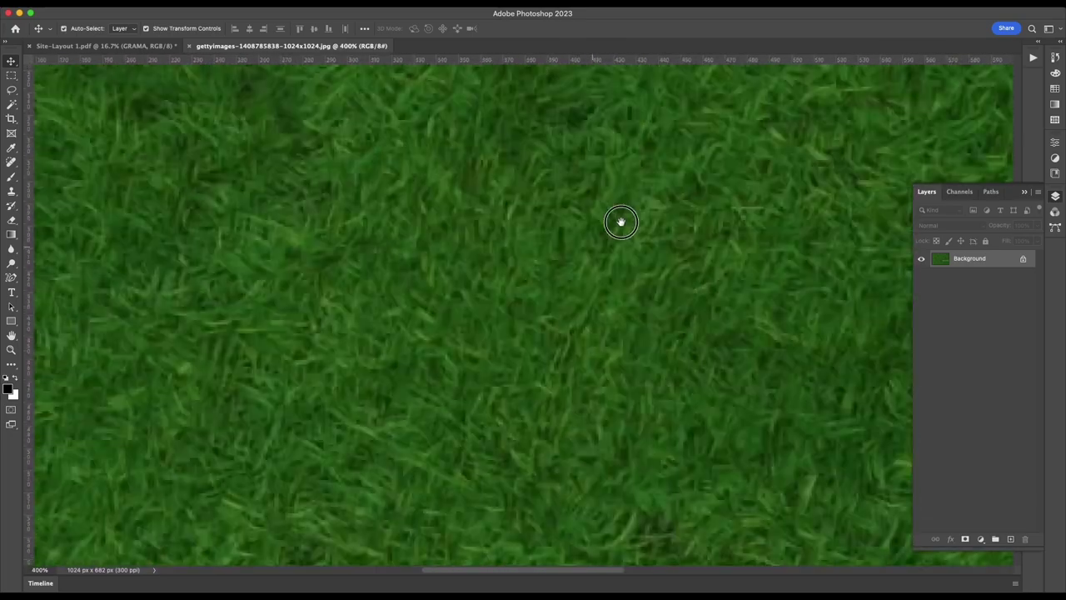
{"action": "left_click_drag", "start_coordinate": [619, 222], "coordinate": [664, 153]}
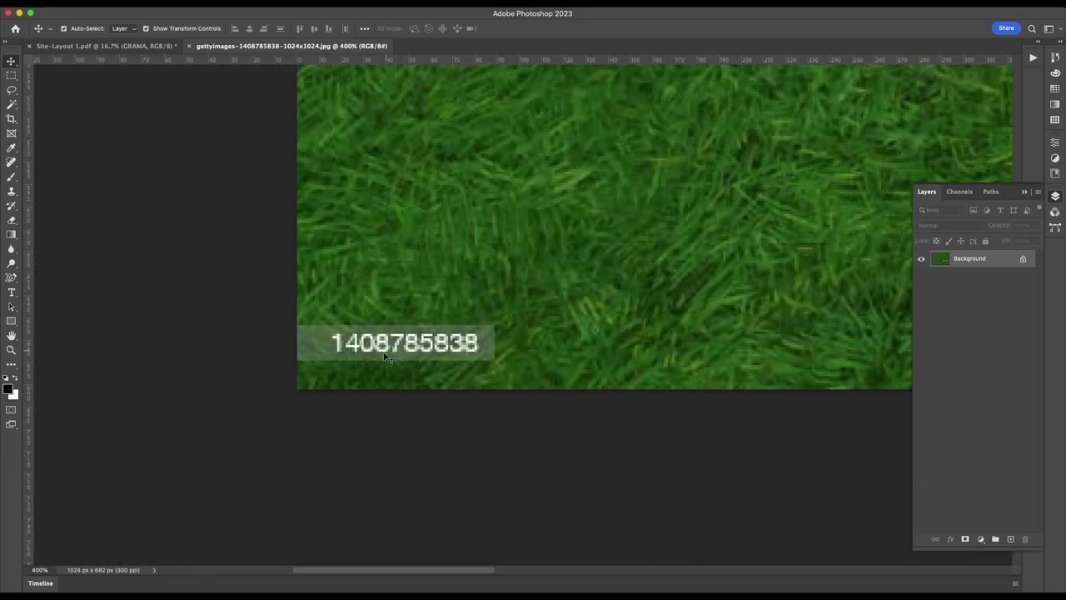
{"action": "scroll", "coordinate": [350, 362], "scroll_direction": "right", "scroll_amount": 10}
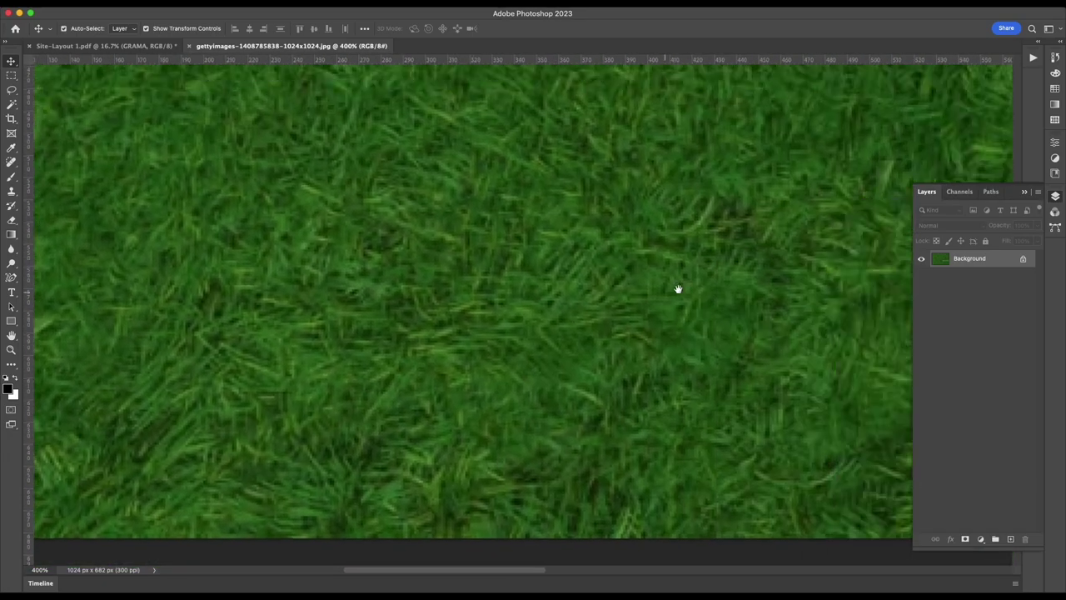
{"action": "scroll", "coordinate": [350, 363], "scroll_direction": "right", "scroll_amount": 5}
{"action": "scroll", "coordinate": [356, 365], "scroll_direction": "right", "scroll_amount": 2}
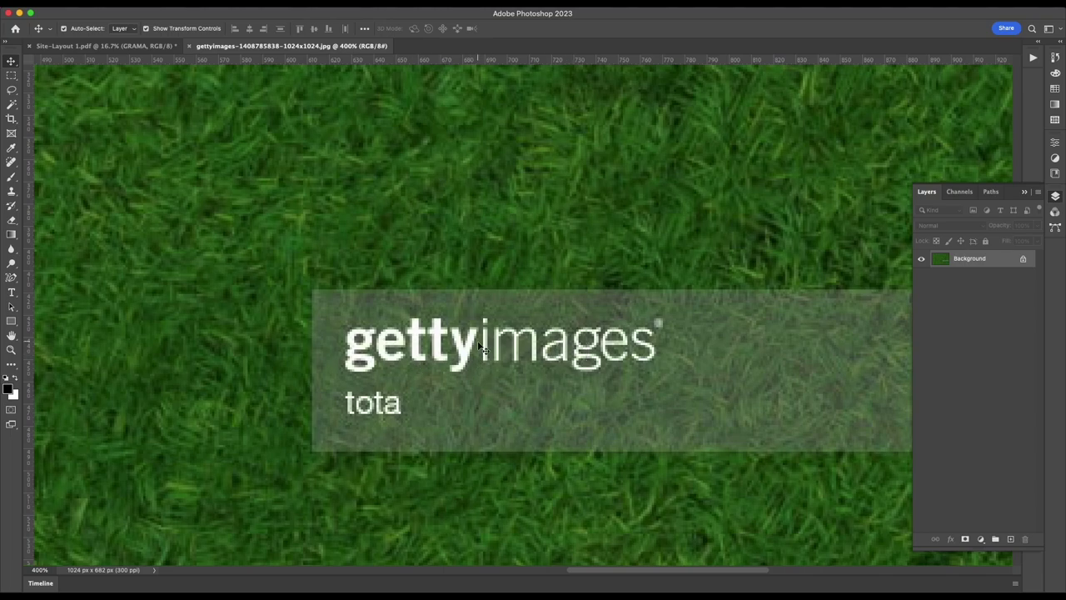
{"action": "key", "text": "super+0"}
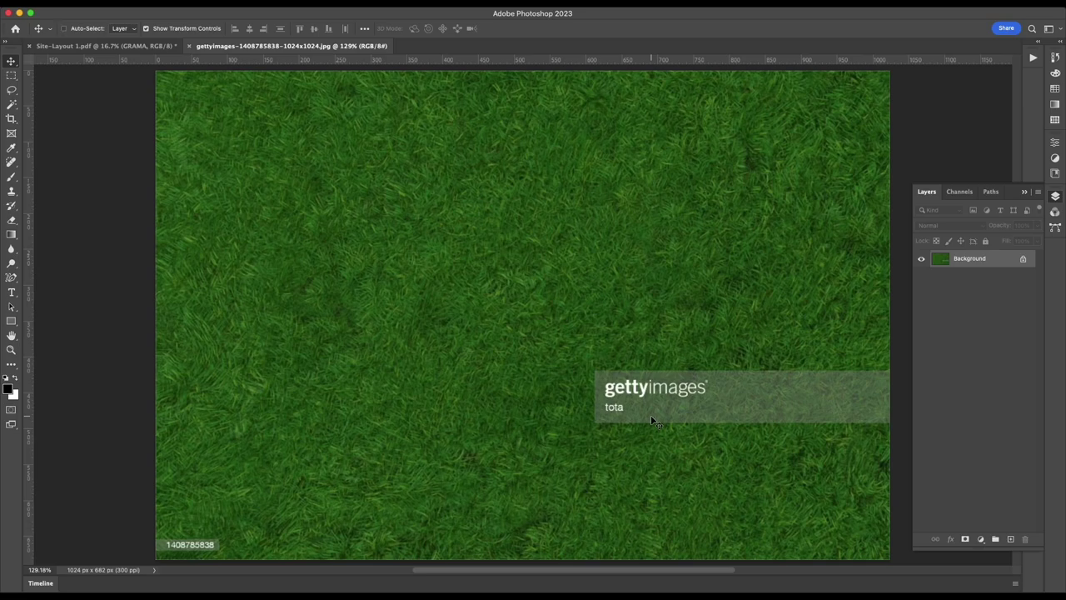
{"action": "key", "text": "super+equal"}
{"action": "key", "text": "super+equal"}
{"action": "key", "text": "super+equal"}
{"action": "left_click_drag", "start_coordinate": [505, 268], "coordinate": [639, 362]}
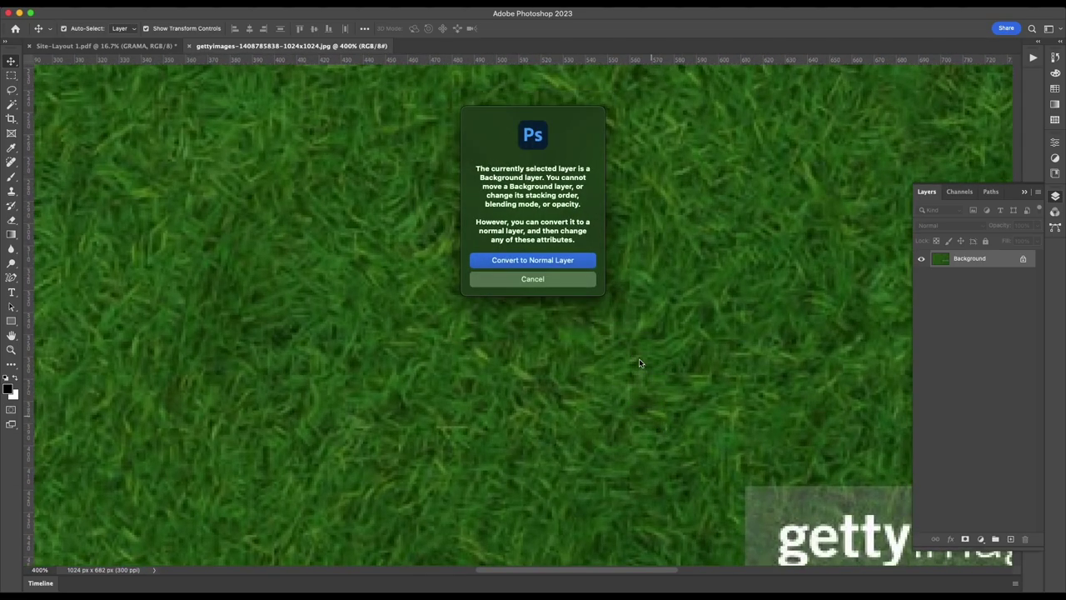
{"action": "left_click", "coordinate": [544, 281]}
{"action": "scroll", "coordinate": [578, 278], "scroll_direction": "down", "scroll_amount": 5}
{"action": "scroll", "coordinate": [578, 278], "scroll_direction": "right", "scroll_amount": 5}
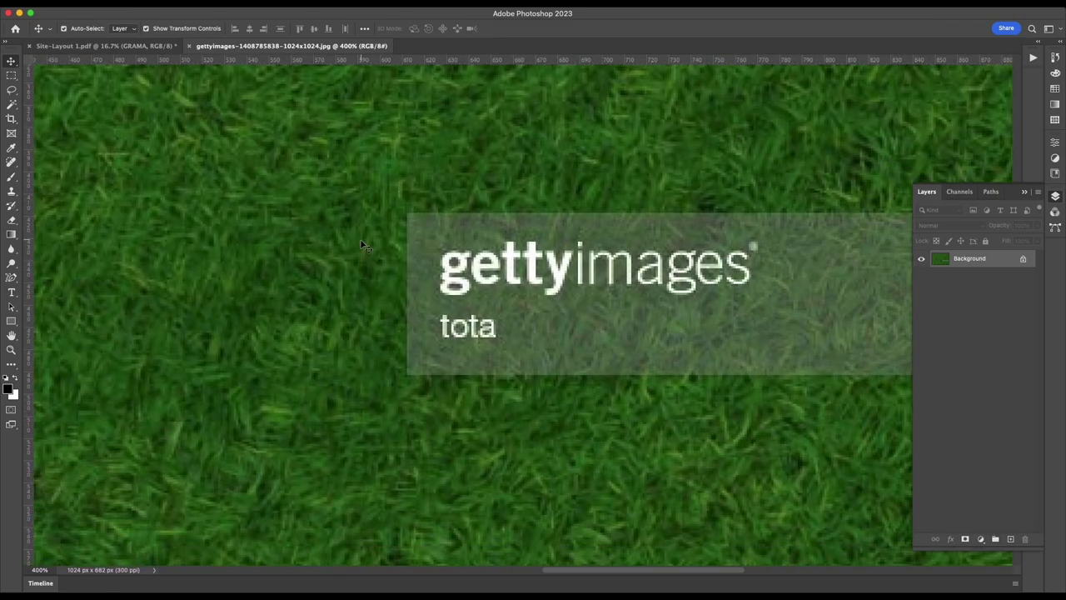
{"action": "left_click_drag", "start_coordinate": [320, 274], "coordinate": [428, 257]}
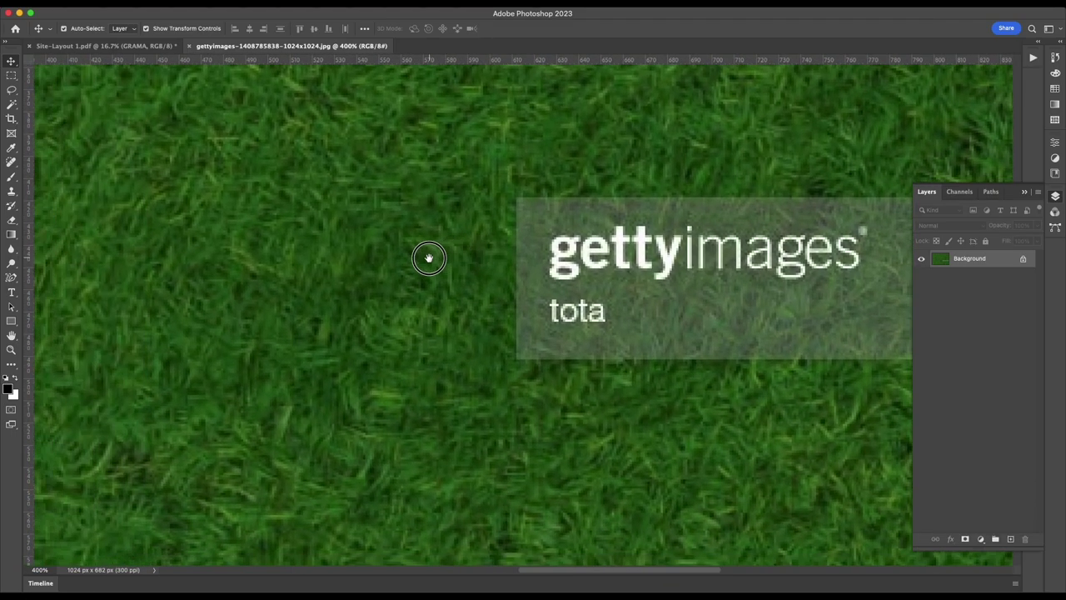
{"action": "scroll", "coordinate": [318, 351], "scroll_direction": "down", "scroll_amount": 10}
{"action": "scroll", "coordinate": [318, 351], "scroll_direction": "left", "scroll_amount": 10}
{"action": "scroll", "coordinate": [564, 274], "scroll_direction": "down", "scroll_amount": 3}
{"action": "scroll", "coordinate": [564, 274], "scroll_direction": "left", "scroll_amount": 5}
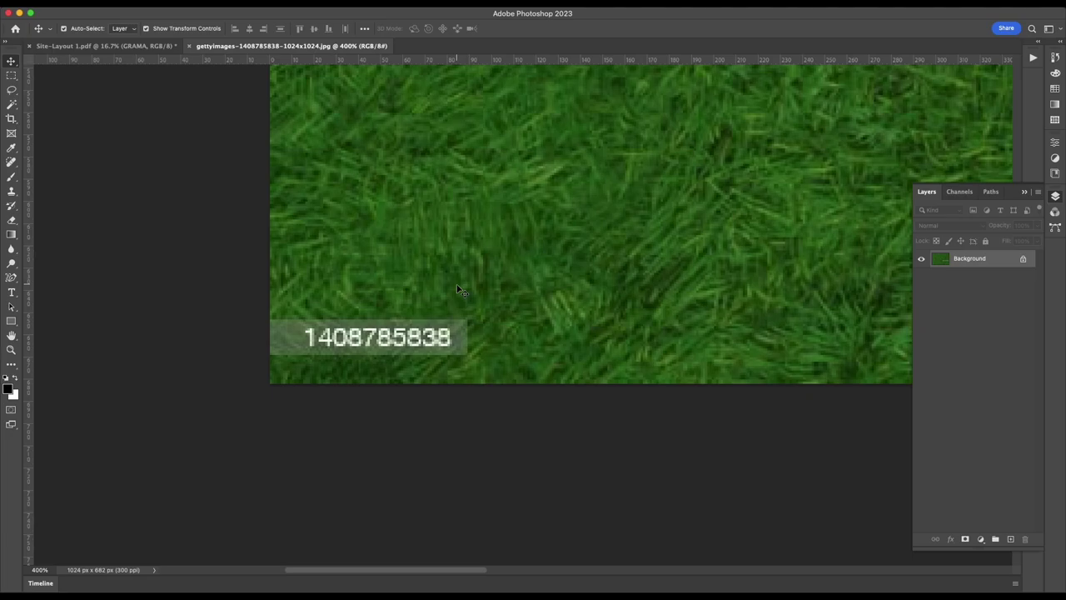
{"action": "key", "text": "super+0"}
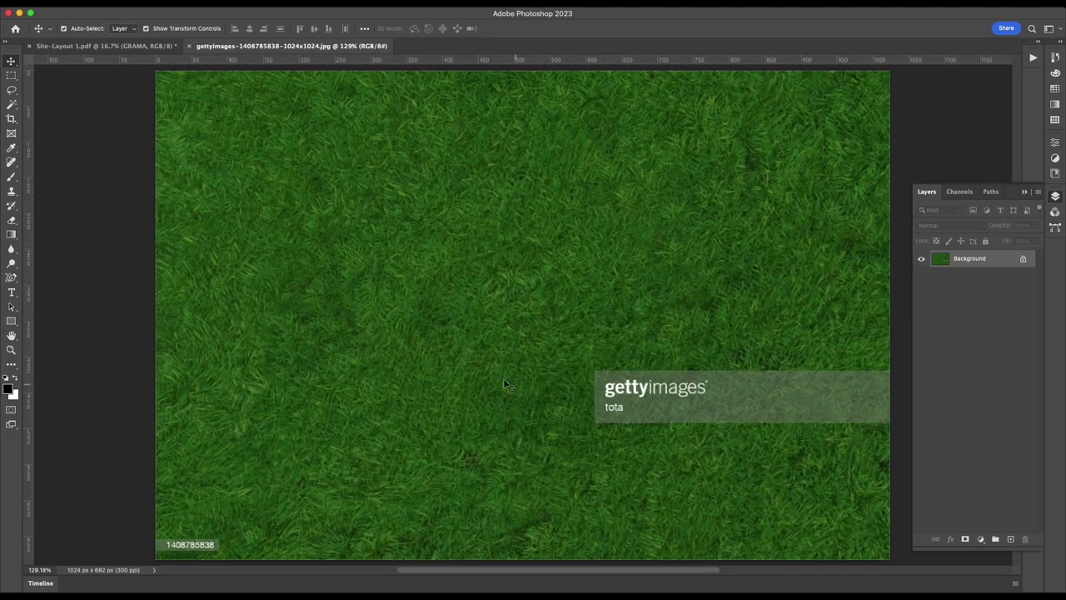
{"action": "left_click", "coordinate": [11, 75]}
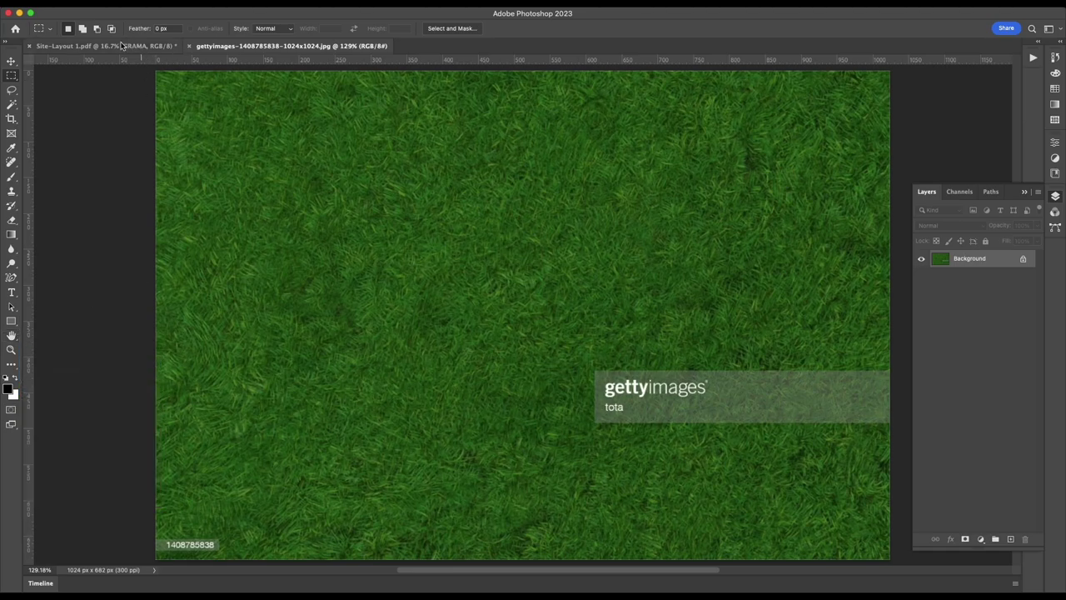
{"action": "right_click", "coordinate": [17, 81]}
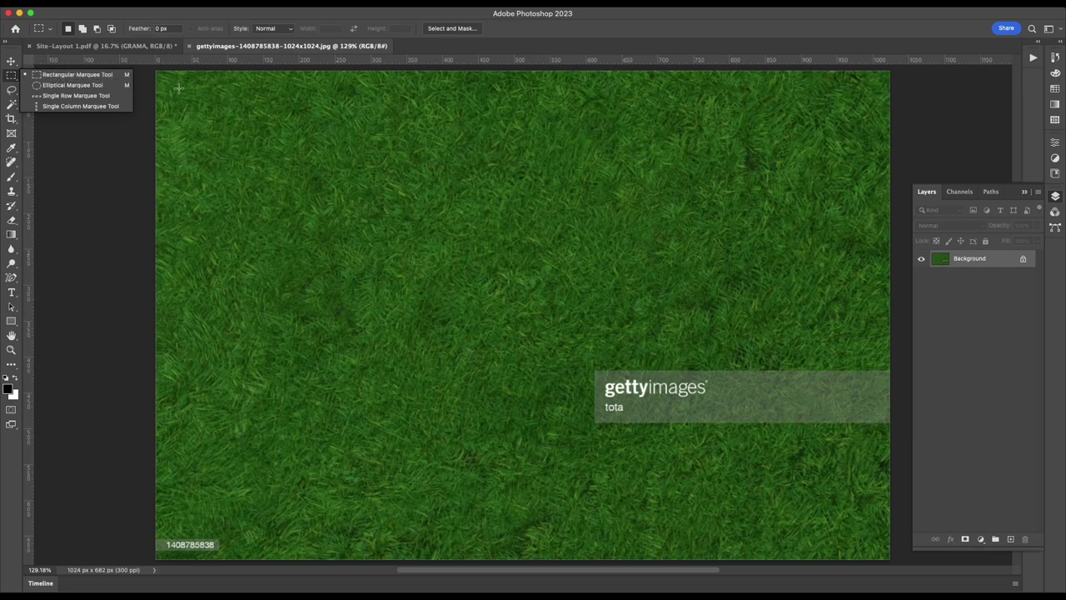
{"action": "key", "text": "v"}
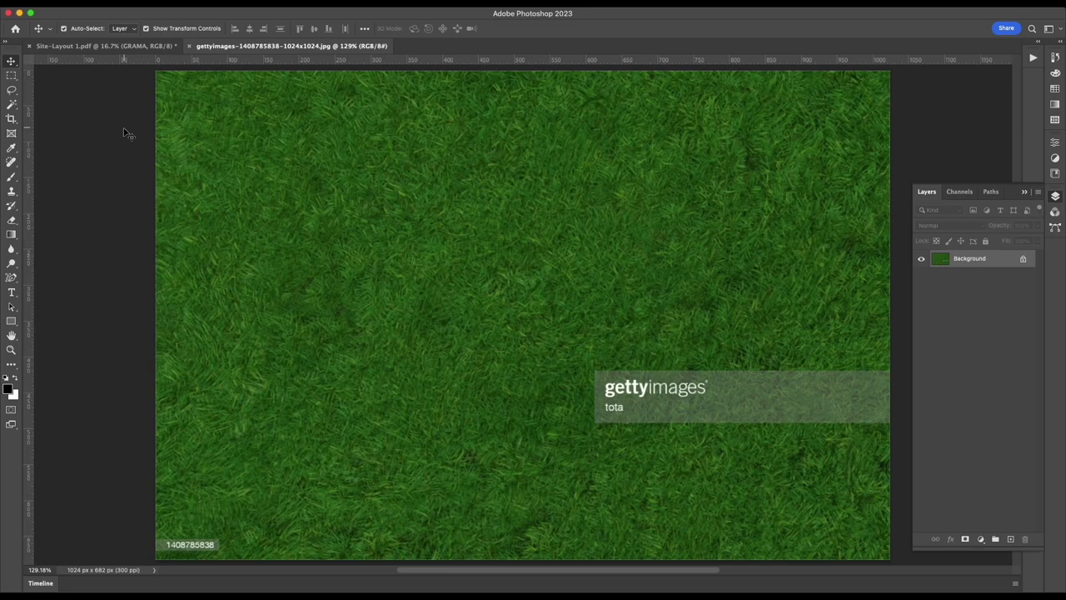
{"action": "key", "text": "m"}
{"action": "scroll", "coordinate": [116, 158], "scroll_direction": "up", "scroll_amount": 5}
{"action": "scroll", "coordinate": [167, 163], "scroll_direction": "up", "scroll_amount": 5}
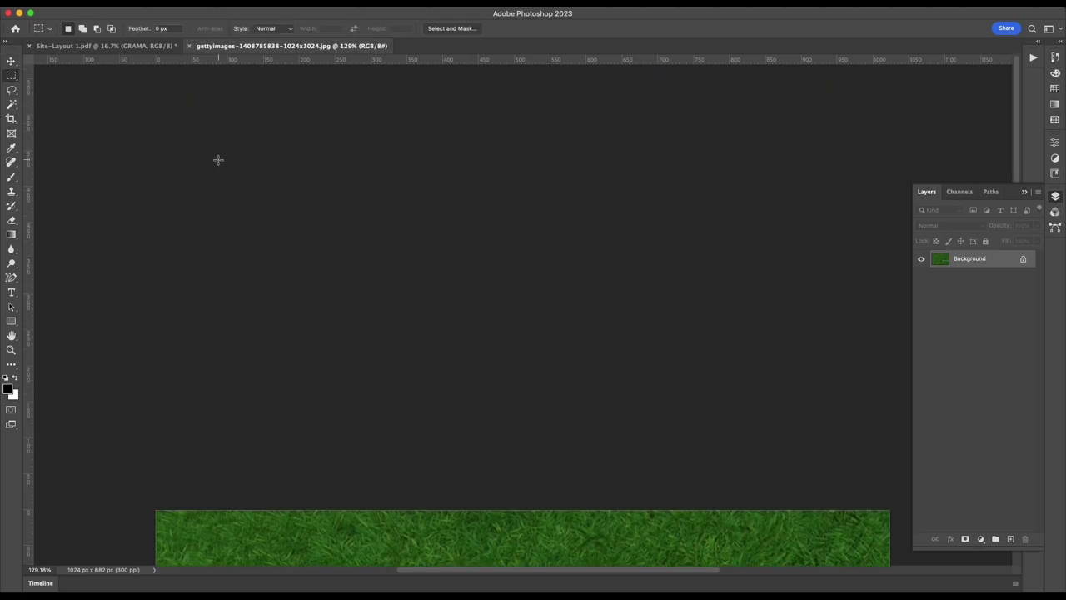
{"action": "scroll", "coordinate": [218, 160], "scroll_direction": "down", "scroll_amount": 5}
{"action": "scroll", "coordinate": [218, 160], "scroll_direction": "down", "scroll_amount": 2}
{"action": "scroll", "coordinate": [218, 160], "scroll_direction": "up", "scroll_amount": 1}
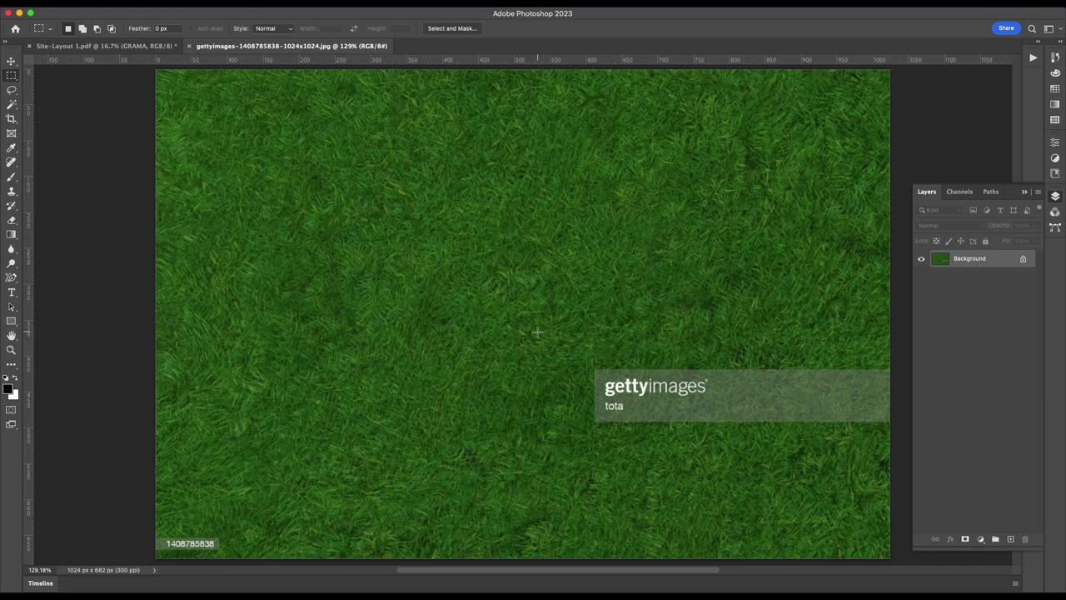
- Marquee-select the lower-right Getty watermark box and start Content-Aware Fill on it
{"action": "left_click_drag", "start_coordinate": [538, 333], "coordinate": [908, 455]}
{"action": "left_click", "coordinate": [108, 2]}
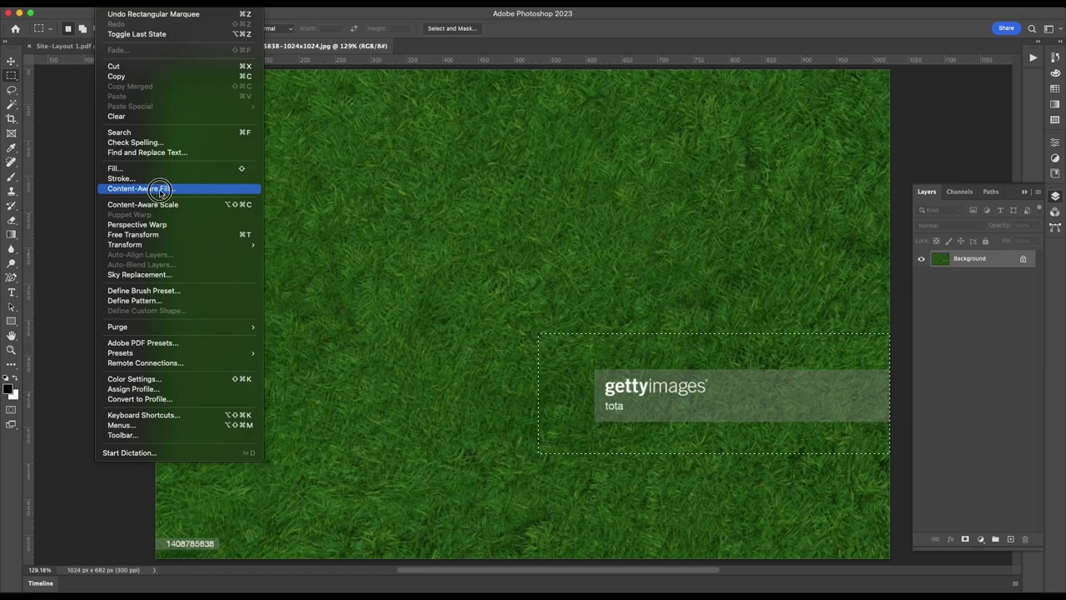
{"action": "left_click", "coordinate": [141, 189]}
{"action": "left_click", "coordinate": [533, 220]}
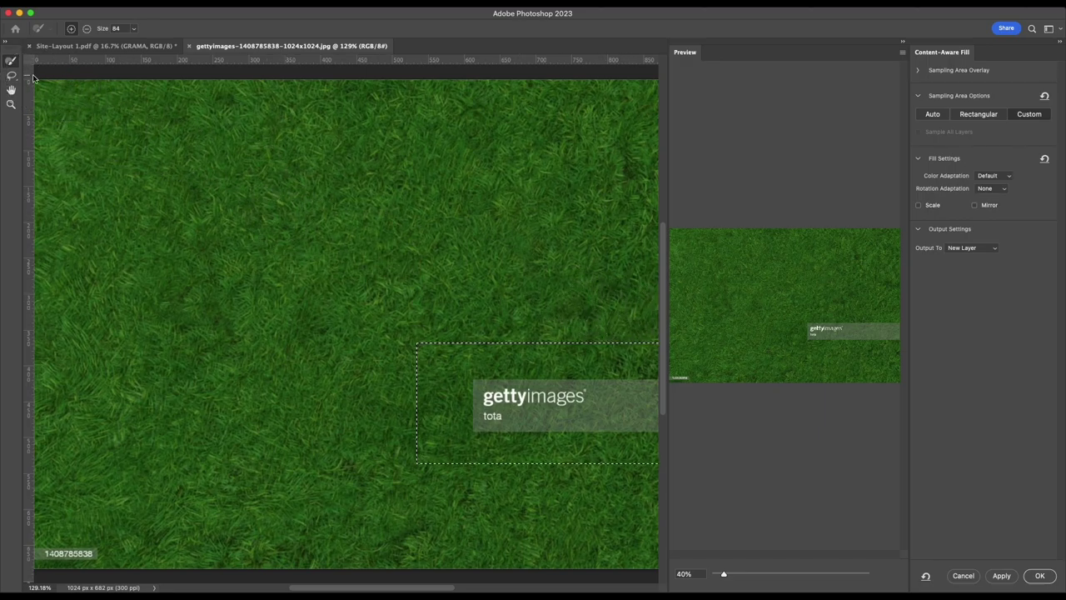
- Paint the sampling area over nearby grass and apply the fill to a new layer
{"action": "mouse_move", "coordinate": [625, 305]}
{"action": "left_mouse_down"}
{"action": "mouse_move", "coordinate": [392, 475]}
{"action": "mouse_move", "coordinate": [665, 319]}
{"action": "mouse_move", "coordinate": [441, 300]}
{"action": "mouse_move", "coordinate": [345, 343]}
{"action": "mouse_move", "coordinate": [386, 495]}
{"action": "mouse_move", "coordinate": [631, 512]}
{"action": "mouse_move", "coordinate": [489, 524]}
{"action": "mouse_move", "coordinate": [352, 436]}
{"action": "mouse_move", "coordinate": [512, 273]}
{"action": "mouse_move", "coordinate": [579, 279]}
{"action": "mouse_move", "coordinate": [371, 298]}
{"action": "mouse_move", "coordinate": [480, 516]}
{"action": "mouse_move", "coordinate": [332, 518]}
{"action": "mouse_move", "coordinate": [592, 550]}
{"action": "mouse_move", "coordinate": [309, 400]}
{"action": "mouse_move", "coordinate": [650, 245]}
{"action": "mouse_move", "coordinate": [513, 206]}
{"action": "mouse_move", "coordinate": [633, 136]}
{"action": "mouse_move", "coordinate": [645, 108]}
{"action": "mouse_move", "coordinate": [490, 136]}
{"action": "mouse_move", "coordinate": [399, 365]}
{"action": "left_mouse_up"}
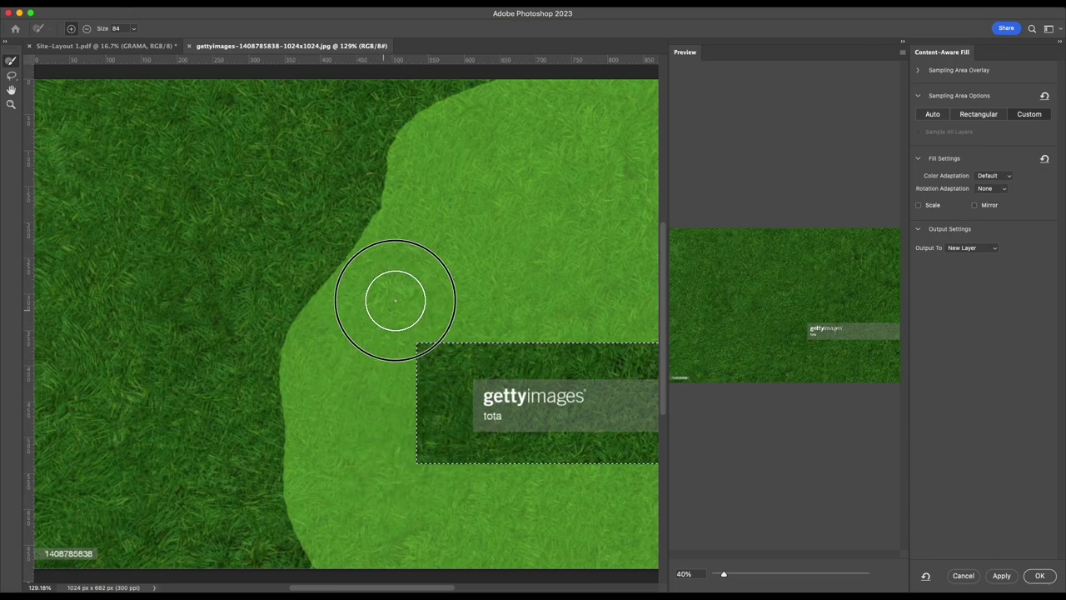
{"action": "mouse_move", "coordinate": [390, 194]}
{"action": "left_mouse_down"}
{"action": "mouse_move", "coordinate": [357, 209]}
{"action": "mouse_move", "coordinate": [395, 219]}
{"action": "left_mouse_up"}
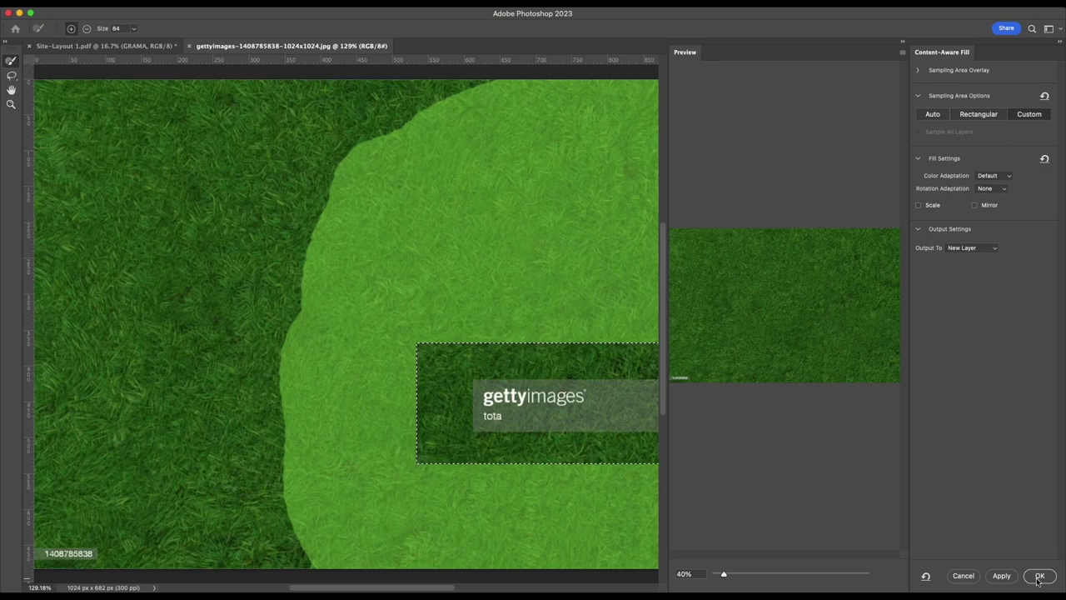
{"action": "left_click", "coordinate": [1040, 575]}
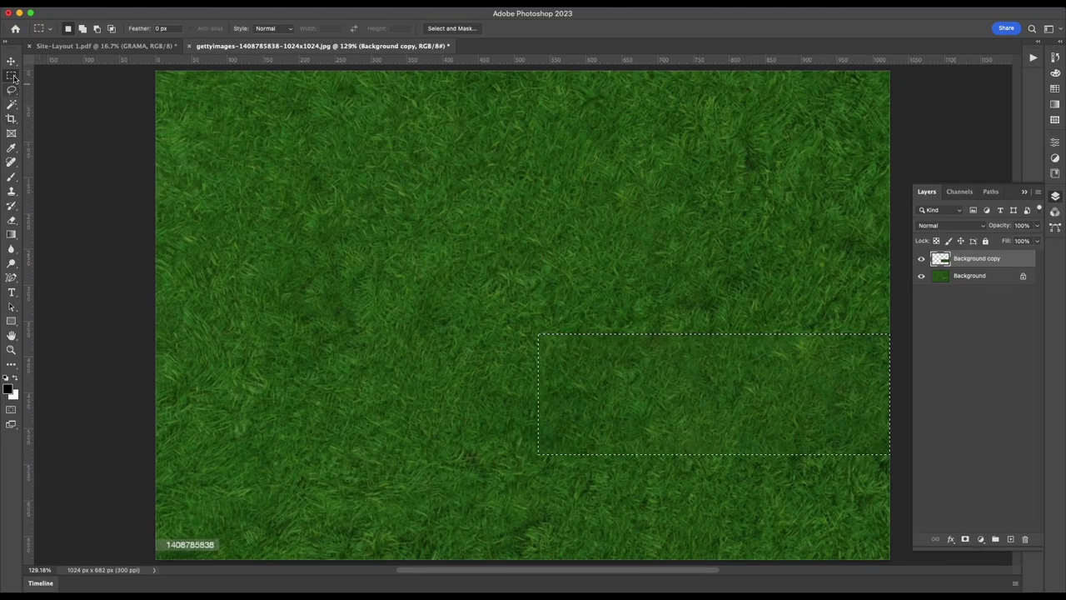
- Deselect, compare the fill layer on and off, then flatten into one Background layer
{"action": "key", "text": "ctrl+d"}
{"action": "left_click", "coordinate": [921, 261]}
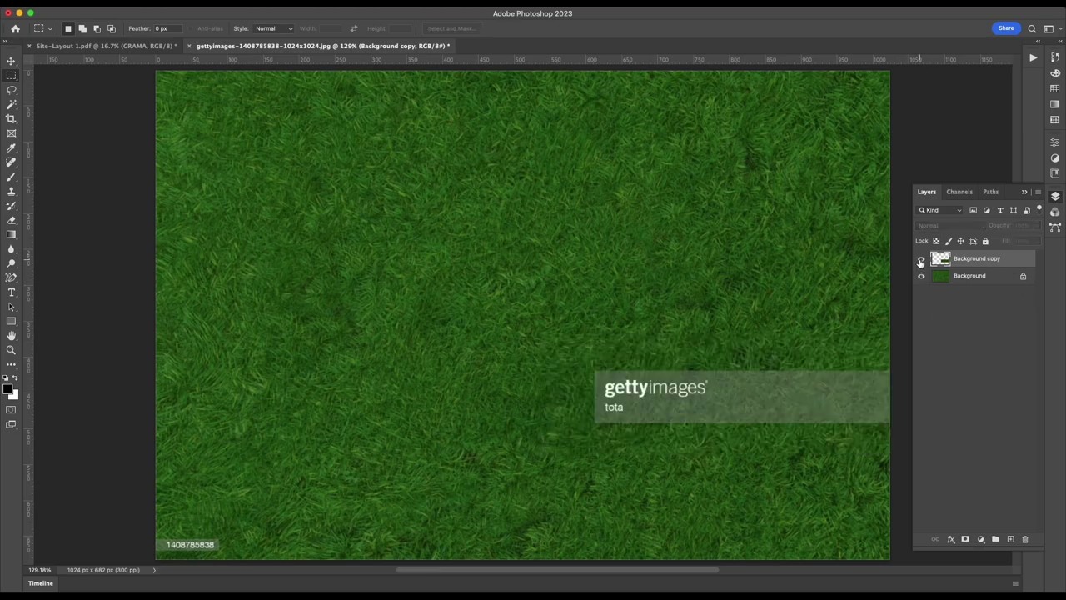
{"action": "left_click", "coordinate": [921, 261]}
{"action": "left_click", "coordinate": [920, 261]}
{"action": "left_click", "coordinate": [921, 261]}
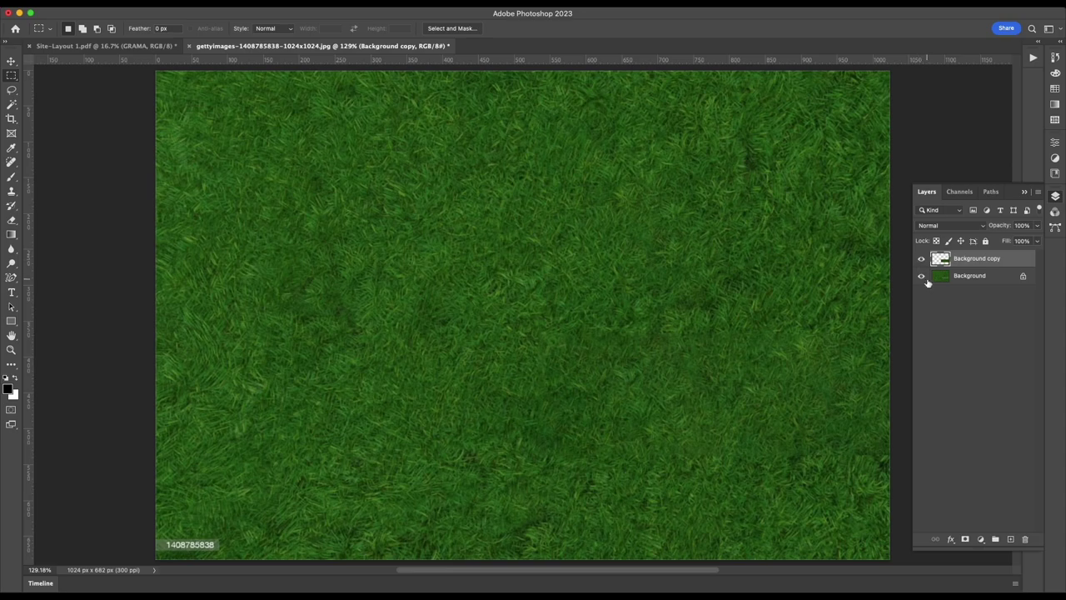
{"action": "left_click", "coordinate": [921, 275]}
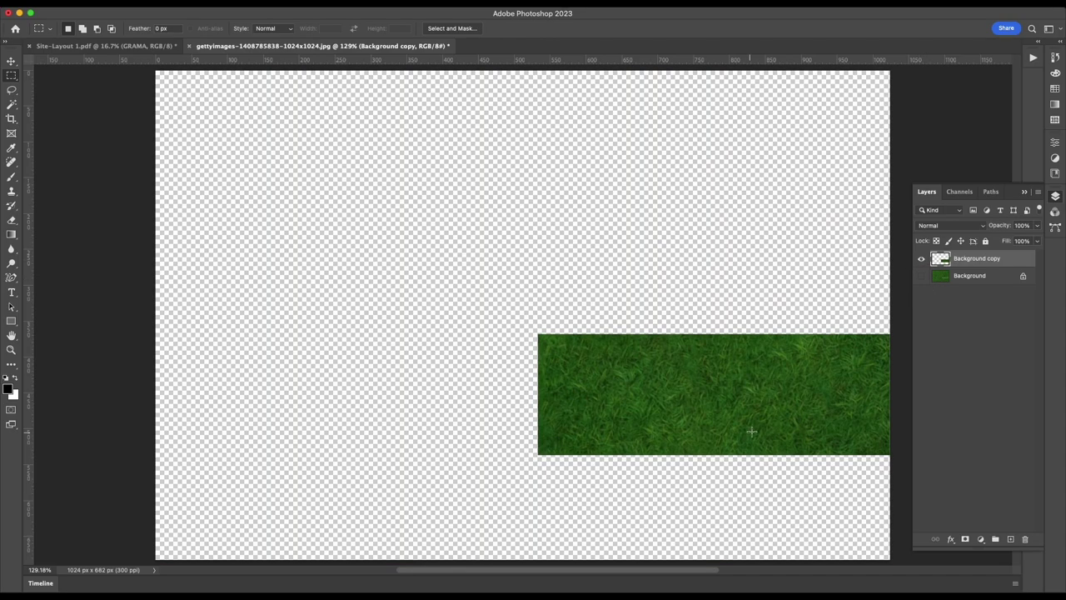
{"action": "left_click", "coordinate": [921, 276]}
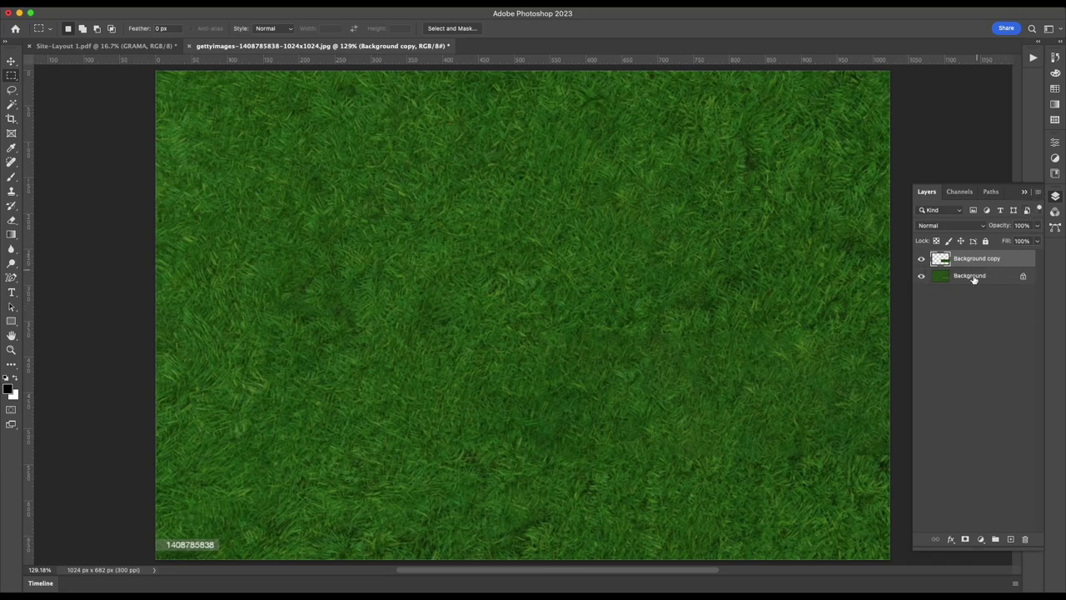
{"action": "left_click", "coordinate": [1040, 193]}
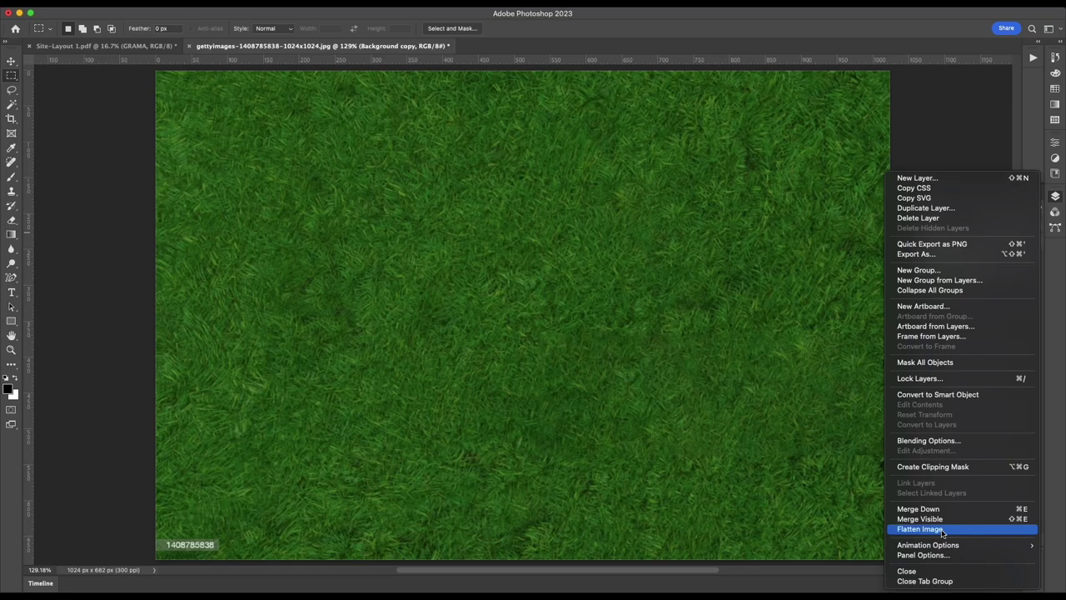
{"action": "left_click", "coordinate": [943, 530]}
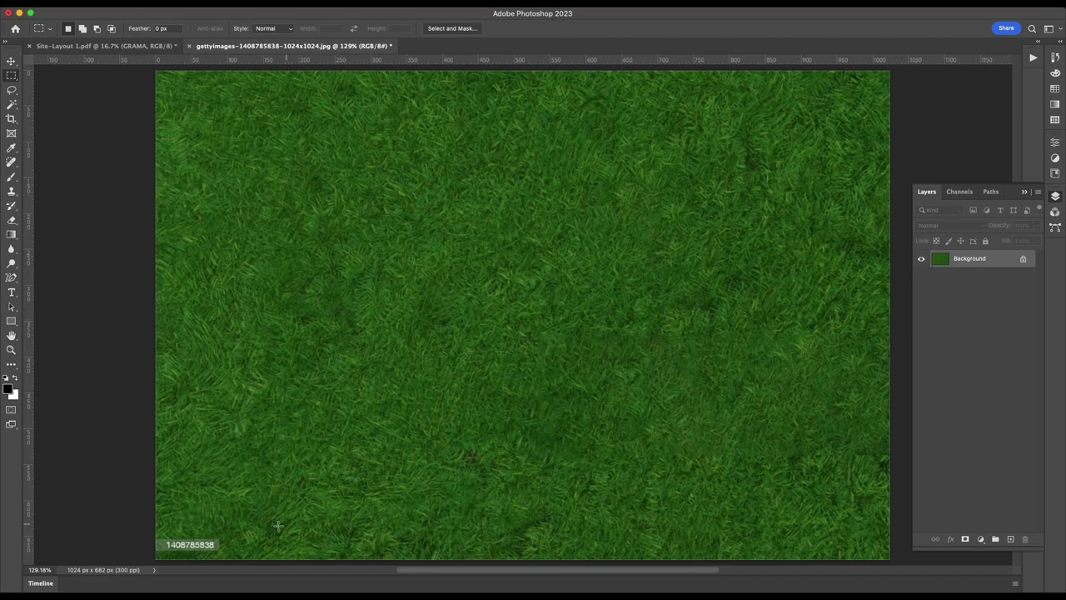
- Zoom in on the lower-left watermark corner and switch to the Polygonal Lasso Tool
{"action": "key", "text": "ctrl+minus"}
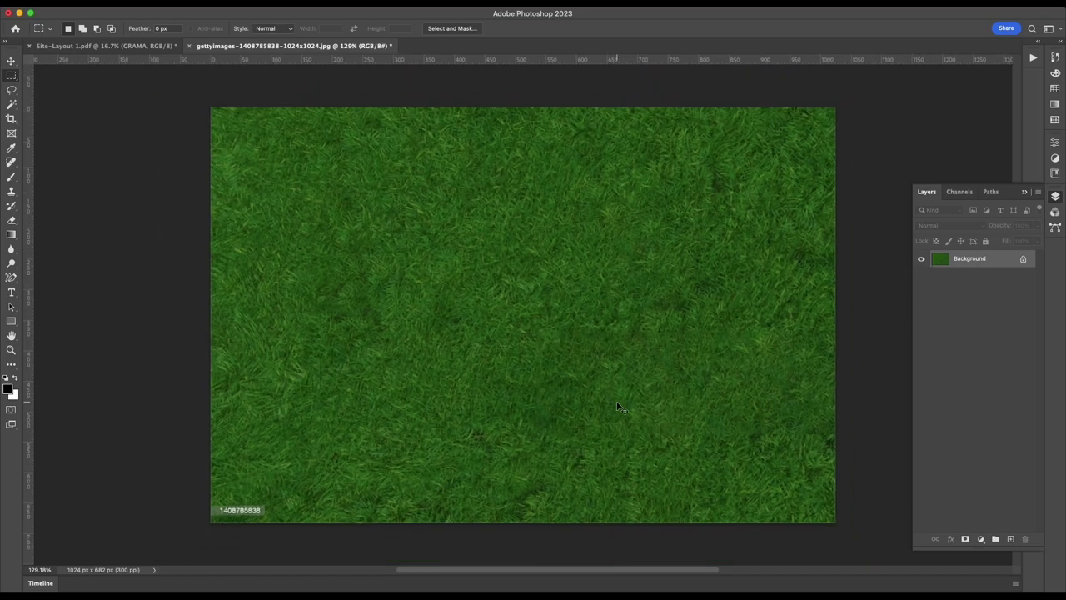
{"action": "scroll", "coordinate": [284, 456], "scroll_direction": "up", "scroll_amount": 5}
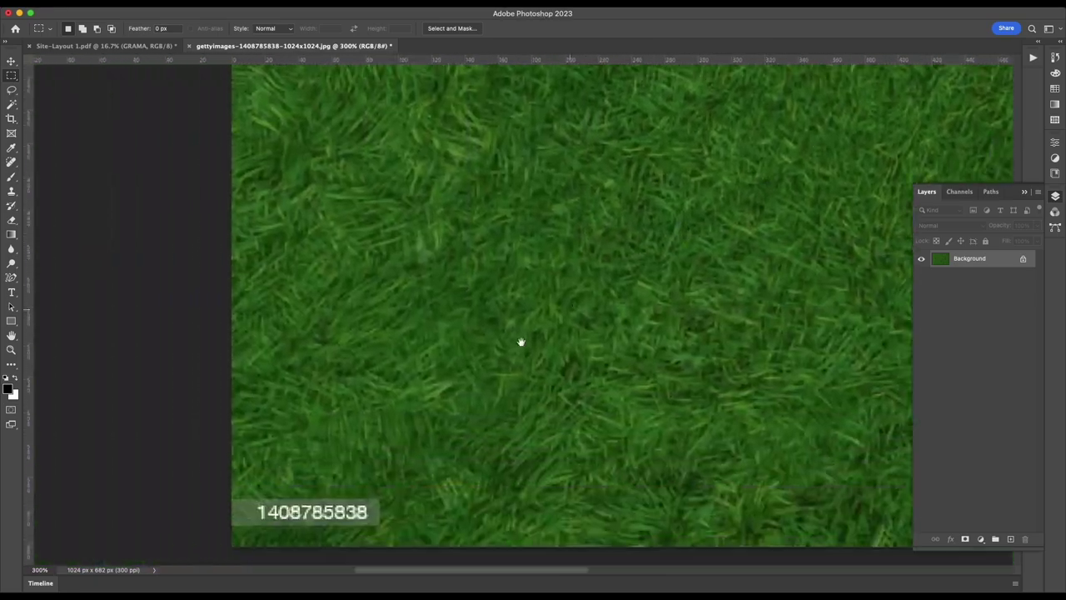
{"action": "left_click_drag", "start_coordinate": [521, 340], "coordinate": [493, 234]}
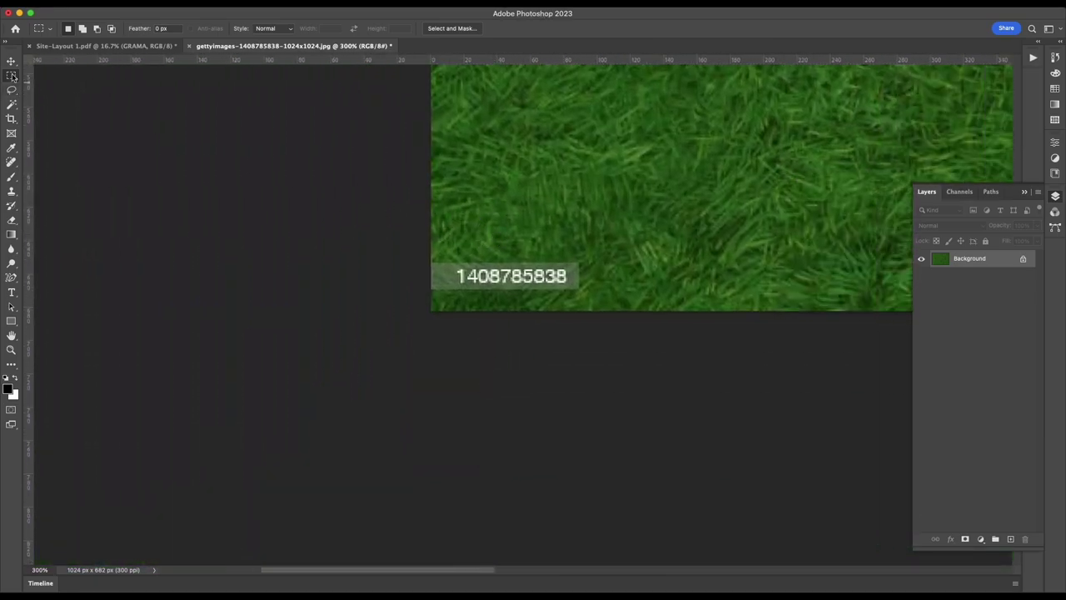
{"action": "left_click_drag", "start_coordinate": [347, 217], "coordinate": [692, 392]}
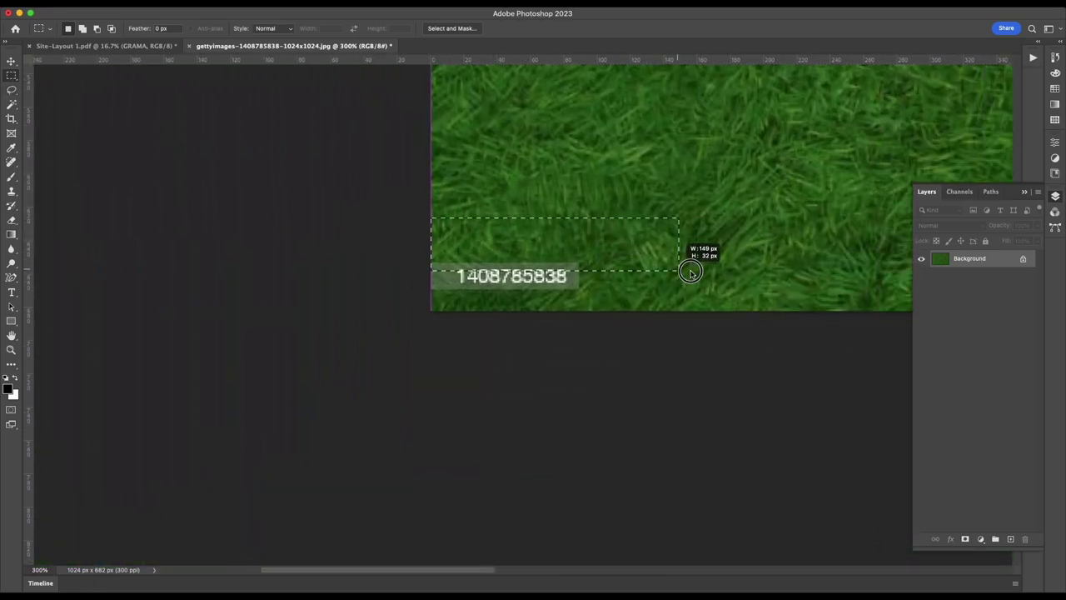
{"action": "left_click", "coordinate": [650, 357]}
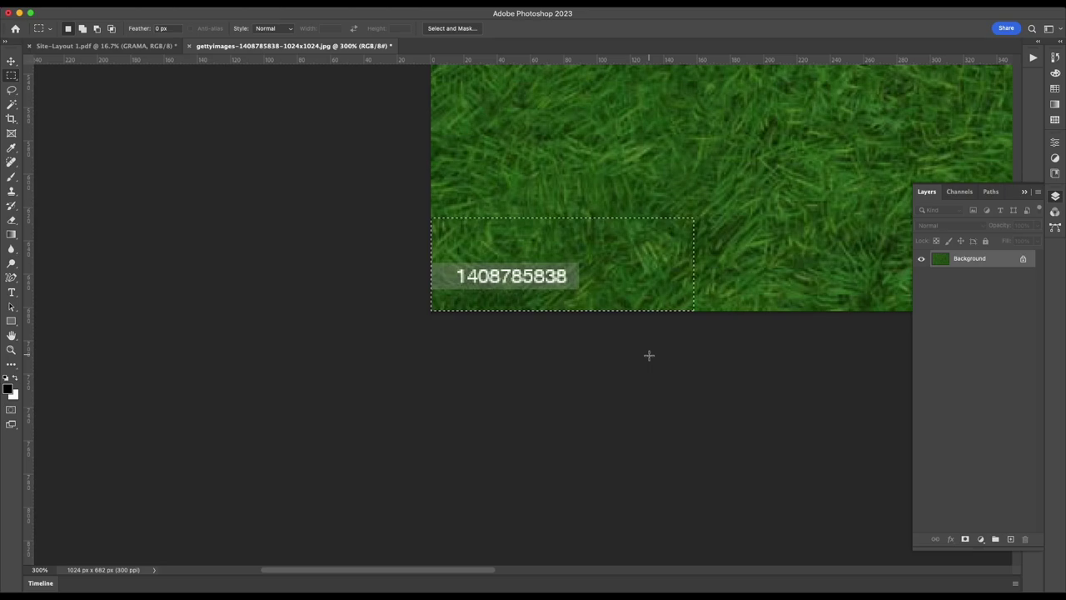
{"action": "left_click", "coordinate": [17, 96]}
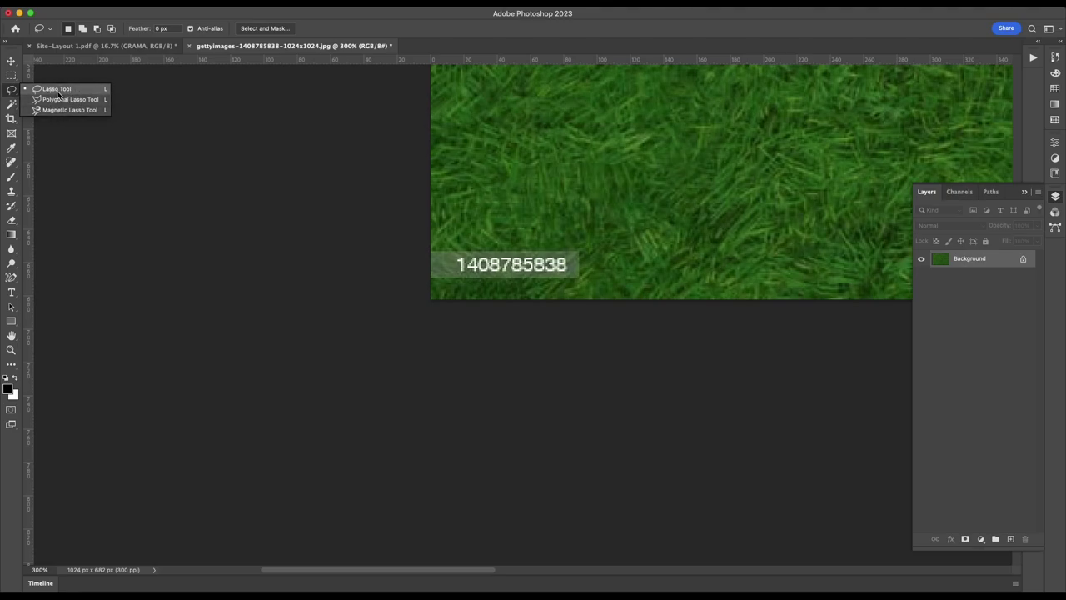
{"action": "left_click", "coordinate": [55, 90]}
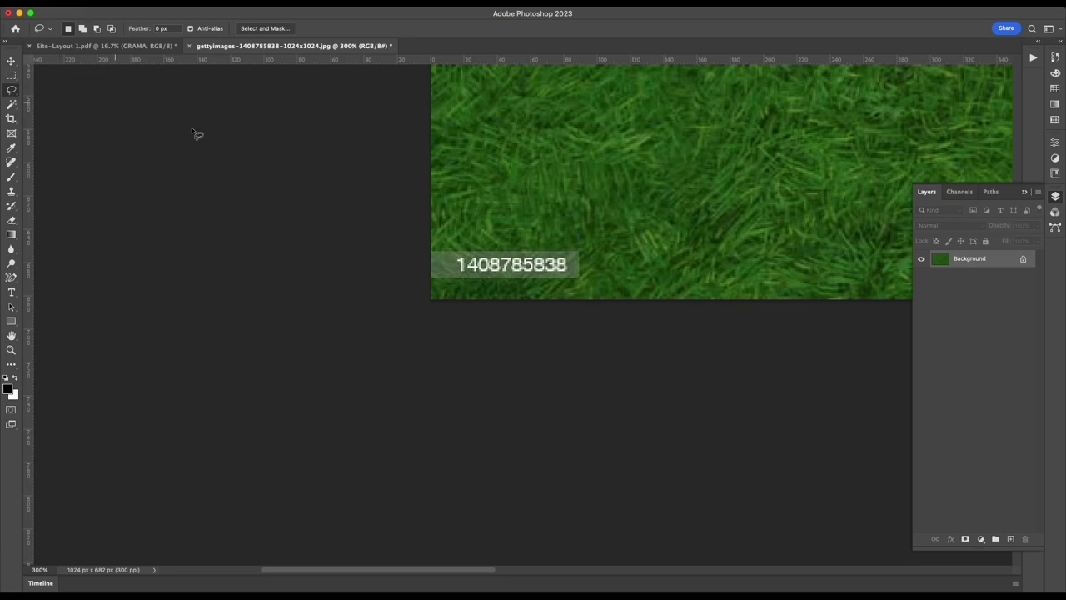
{"action": "mouse_move", "coordinate": [398, 209]}
{"action": "left_mouse_down"}
{"action": "mouse_move", "coordinate": [443, 359]}
{"action": "mouse_move", "coordinate": [380, 191]}
{"action": "left_mouse_up"}
{"action": "left_click_drag", "start_coordinate": [11, 91], "coordinate": [46, 104]}
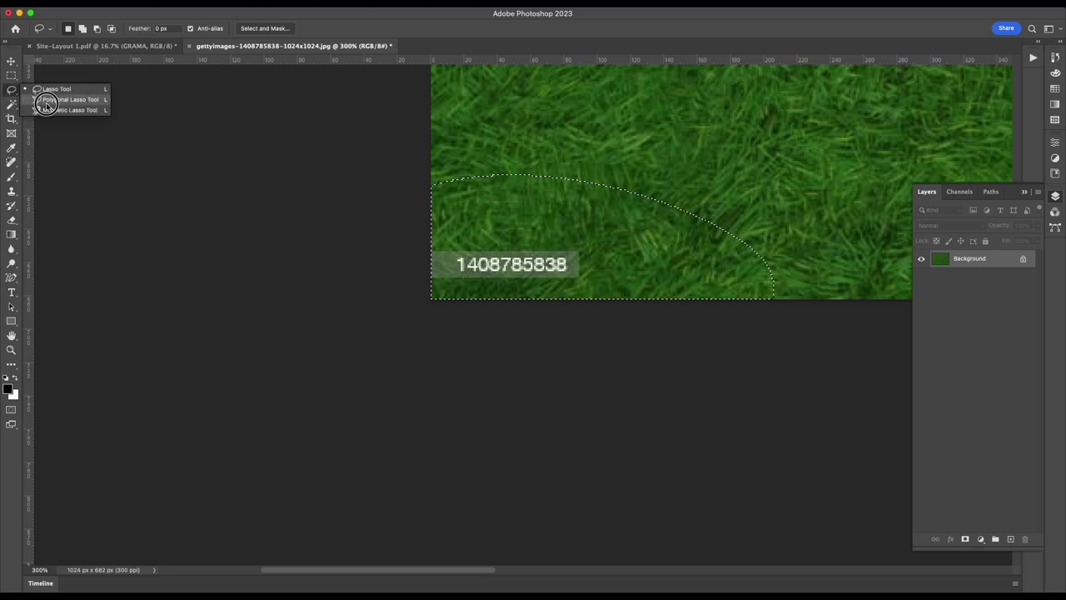
{"action": "left_click", "coordinate": [400, 177]}
{"action": "left_click", "coordinate": [558, 106]}
{"action": "left_click", "coordinate": [564, 175]}
{"action": "left_click", "coordinate": [740, 150]}
{"action": "left_click", "coordinate": [700, 234]}
{"action": "left_click", "coordinate": [776, 267]}
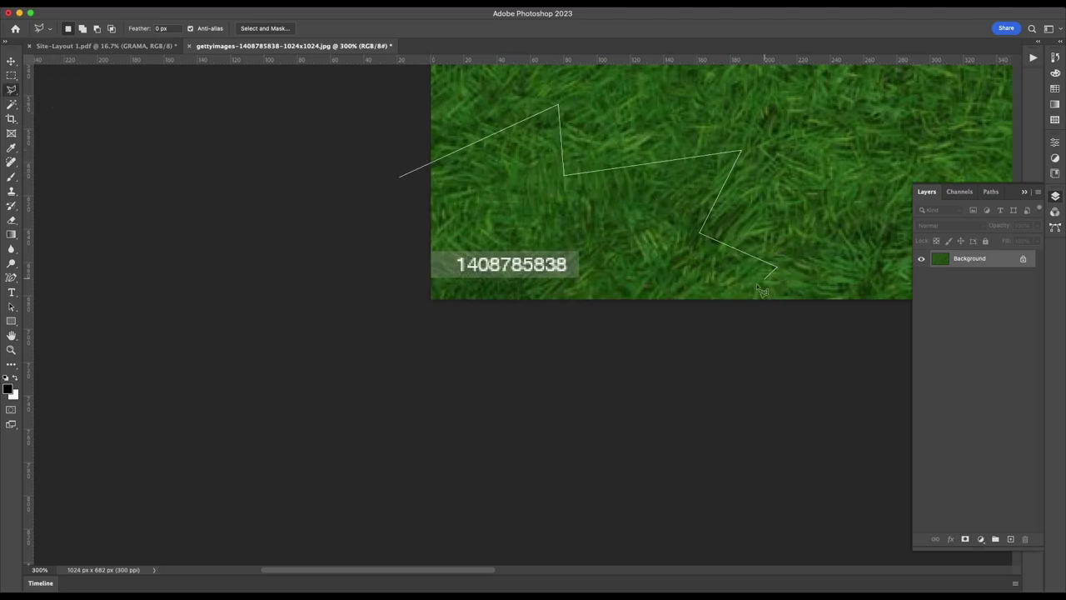
{"action": "left_click", "coordinate": [648, 353]}
{"action": "left_click", "coordinate": [381, 333]}
{"action": "left_click", "coordinate": [401, 176]}
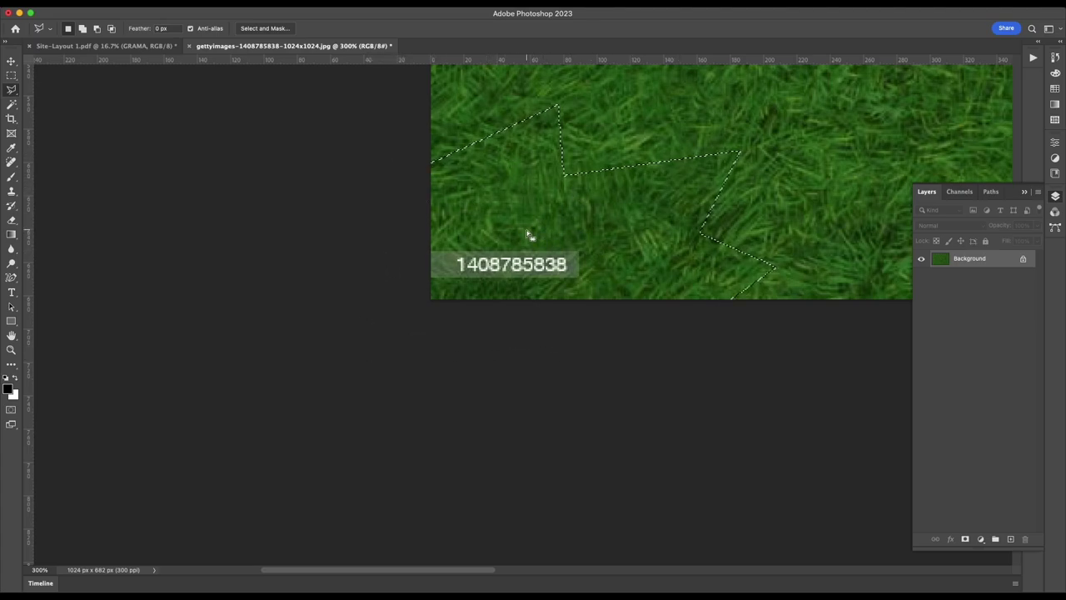
{"action": "scroll", "coordinate": [528, 235], "scroll_direction": "right", "scroll_amount": 2}
{"action": "scroll", "coordinate": [526, 235], "scroll_direction": "right", "scroll_amount": 5}
{"action": "scroll", "coordinate": [527, 235], "scroll_direction": "up", "scroll_amount": 5}
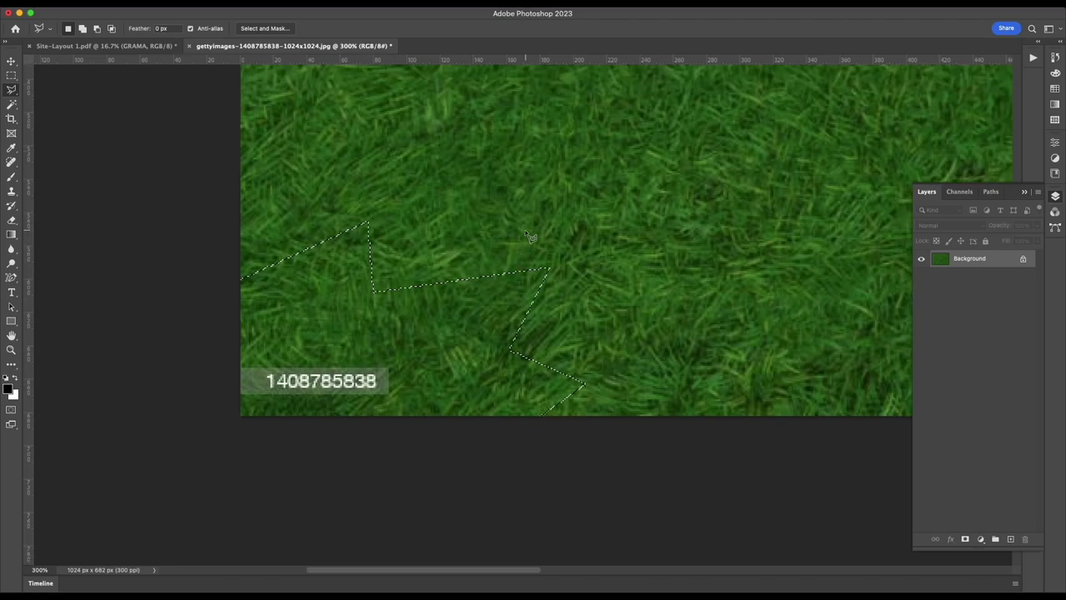
{"action": "left_click", "coordinate": [112, 2]}
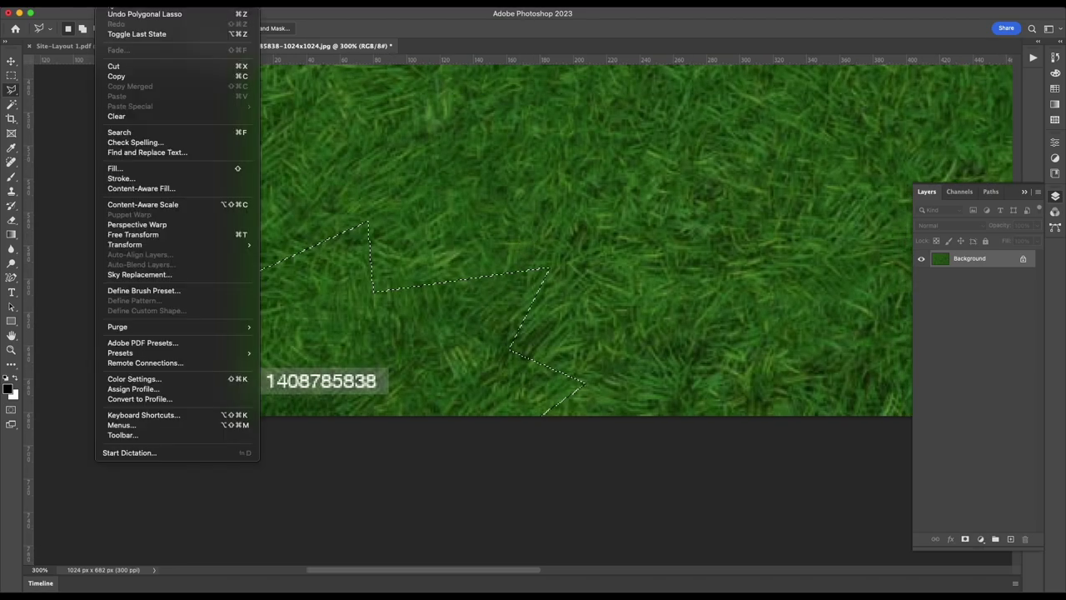
- Start Content-Aware Fill on the selection and turn off the sampling brush tip
{"action": "left_click", "coordinate": [161, 193]}
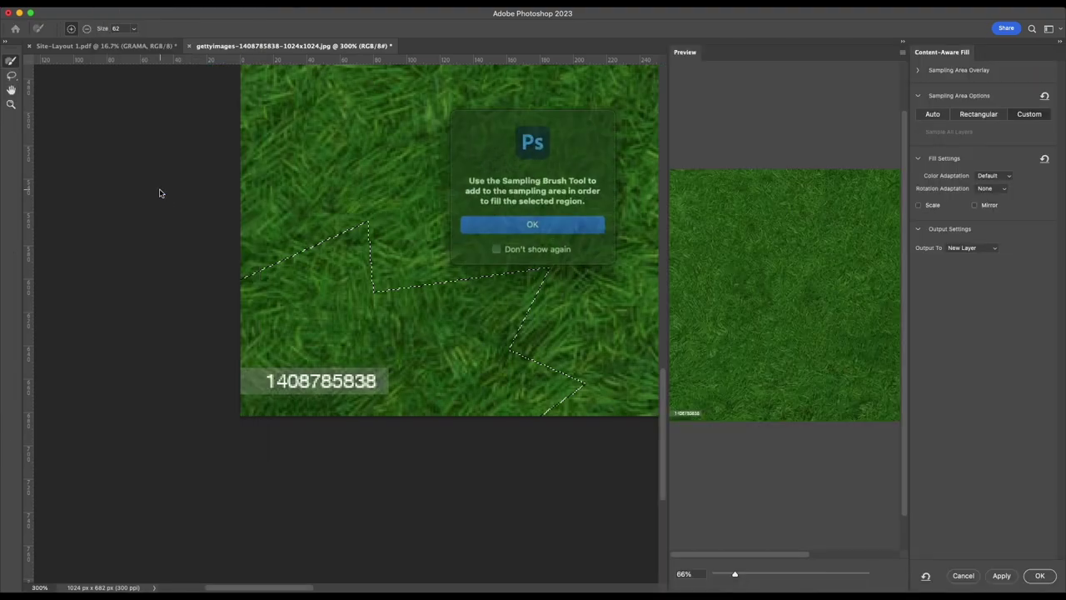
{"action": "left_click", "coordinate": [503, 243]}
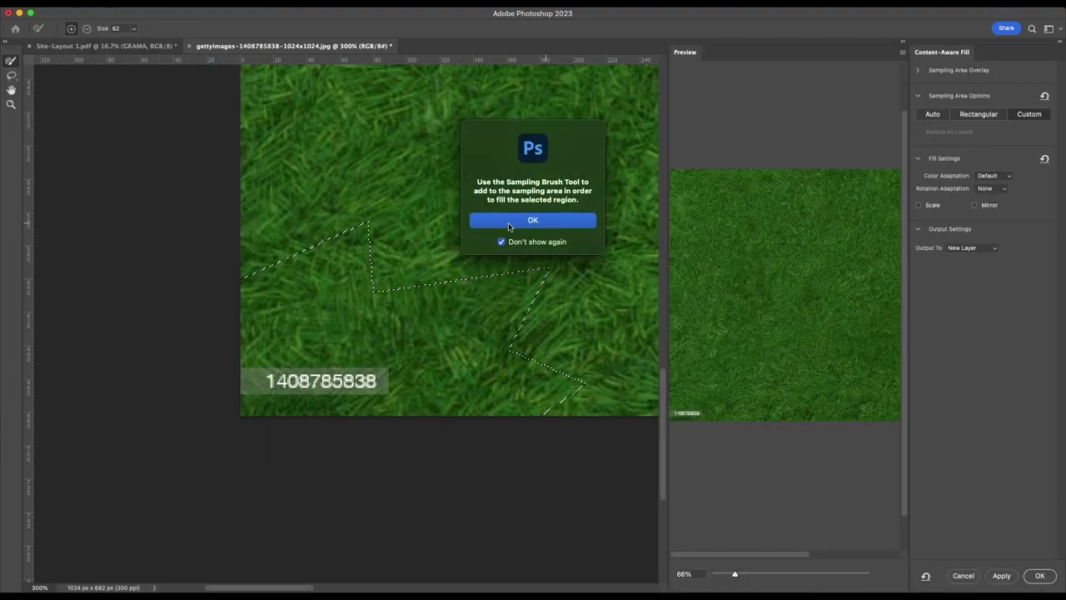
{"action": "left_click", "coordinate": [533, 220]}
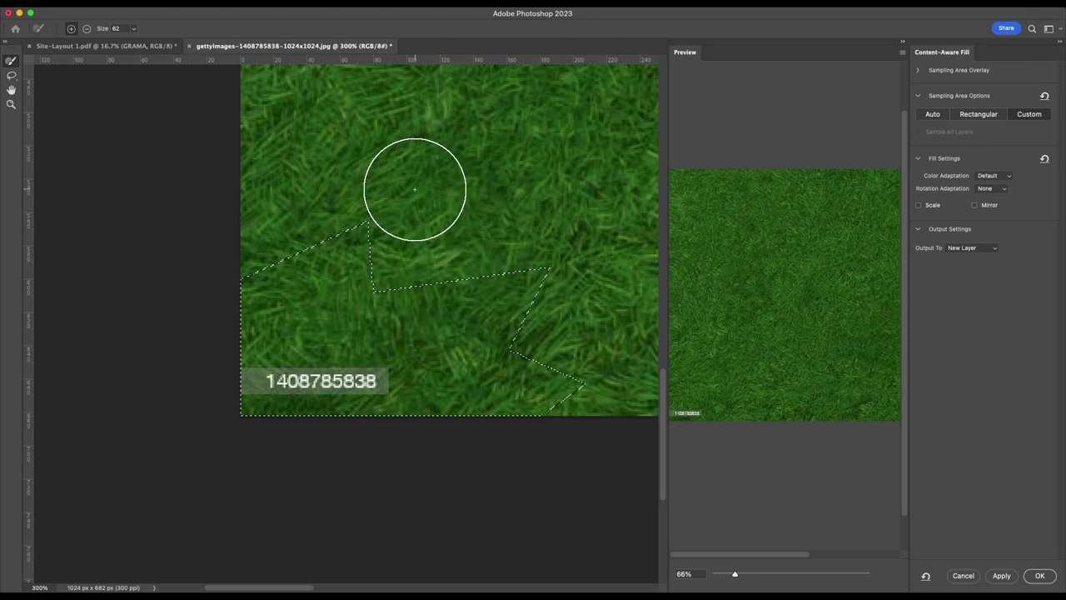
- Paint the lower-left grass as the sampling area and output the fill to a new layer
{"action": "key", "text": "super+minus"}
{"action": "key", "text": "super+minus"}
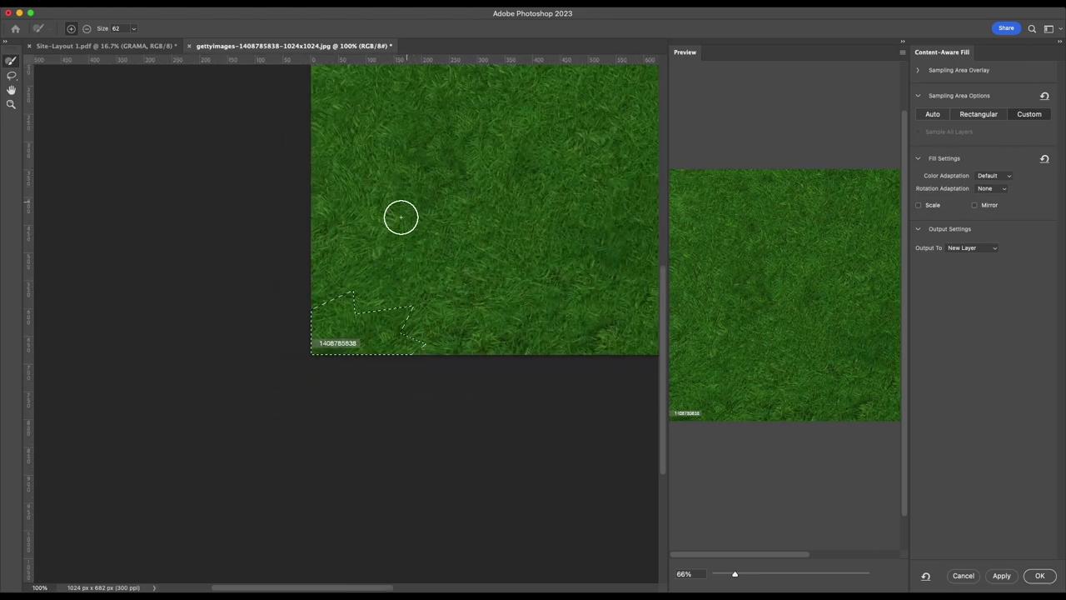
{"action": "left_click_drag", "start_coordinate": [440, 260], "coordinate": [350, 326]}
{"action": "mouse_move", "coordinate": [240, 357]}
{"action": "left_mouse_down"}
{"action": "mouse_move", "coordinate": [278, 341]}
{"action": "mouse_move", "coordinate": [278, 374]}
{"action": "mouse_move", "coordinate": [350, 424]}
{"action": "mouse_move", "coordinate": [308, 324]}
{"action": "mouse_move", "coordinate": [217, 352]}
{"action": "mouse_move", "coordinate": [252, 317]}
{"action": "mouse_move", "coordinate": [325, 302]}
{"action": "mouse_move", "coordinate": [359, 314]}
{"action": "mouse_move", "coordinate": [400, 400]}
{"action": "mouse_move", "coordinate": [419, 374]}
{"action": "mouse_move", "coordinate": [287, 399]}
{"action": "left_mouse_up"}
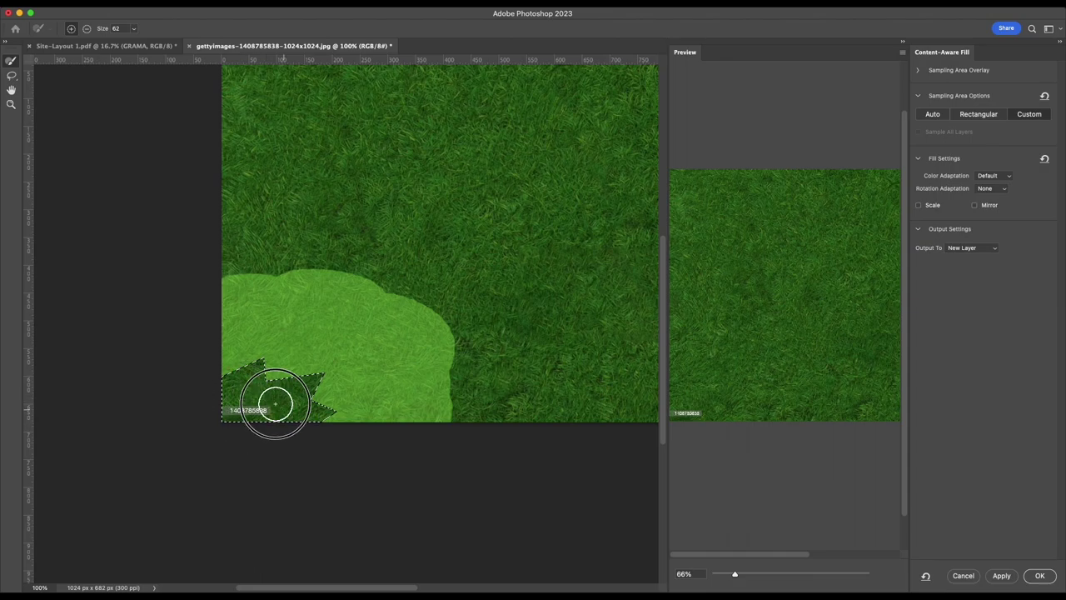
{"action": "mouse_move", "coordinate": [203, 333]}
{"action": "left_mouse_down"}
{"action": "mouse_move", "coordinate": [214, 286]}
{"action": "mouse_move", "coordinate": [323, 284]}
{"action": "mouse_move", "coordinate": [445, 321]}
{"action": "mouse_move", "coordinate": [317, 298]}
{"action": "mouse_move", "coordinate": [266, 369]}
{"action": "mouse_move", "coordinate": [317, 428]}
{"action": "left_mouse_up"}
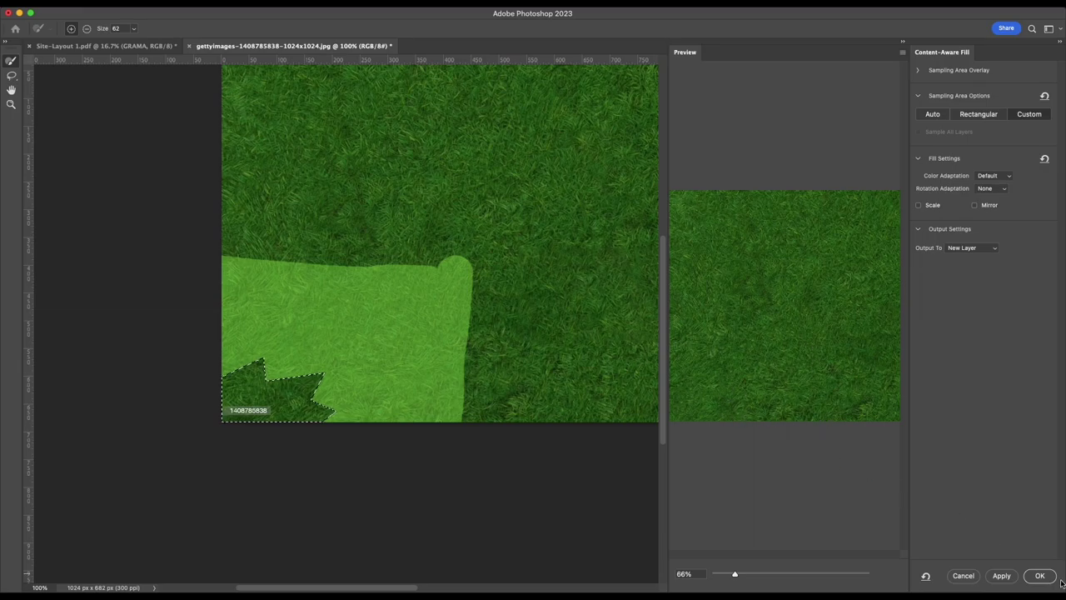
{"action": "left_click", "coordinate": [1040, 576]}
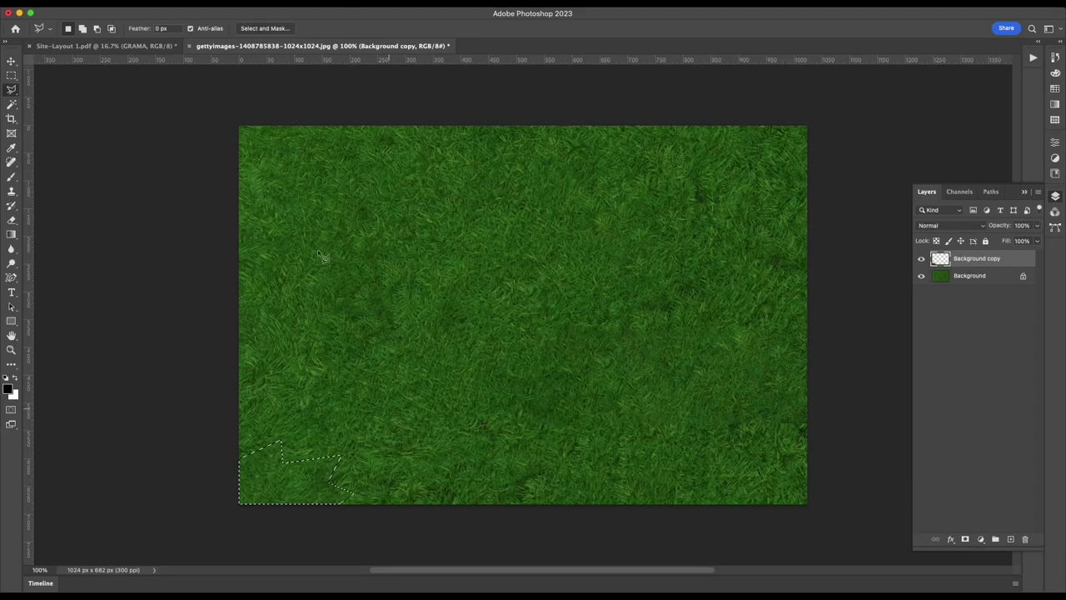
- Compare layer visibility, leaving the Background copy patch layer hidden
{"action": "left_click", "coordinate": [11, 77]}
{"action": "key", "text": "v"}
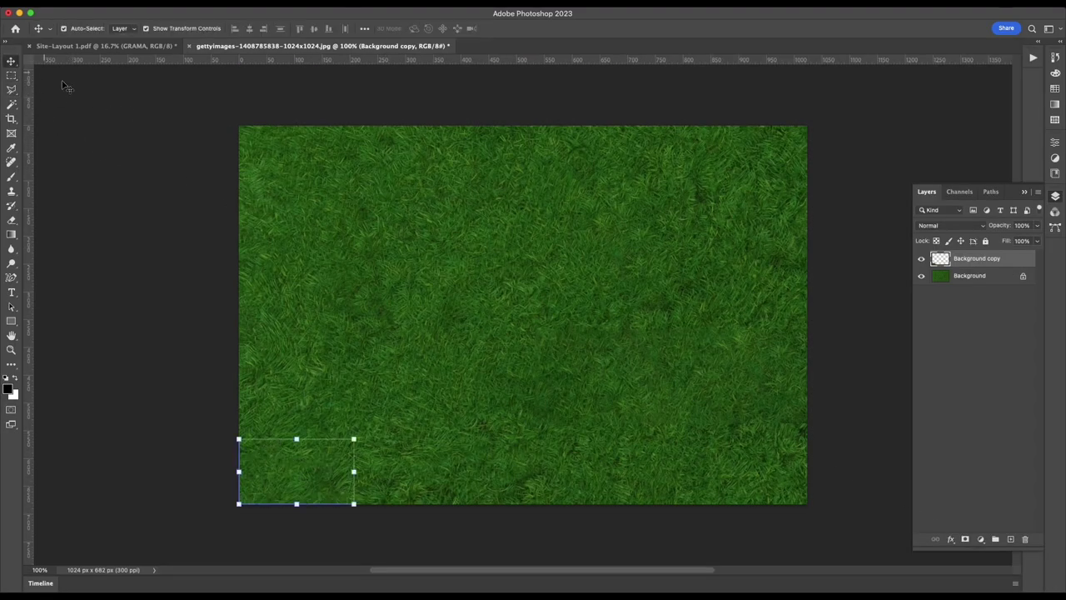
{"action": "left_click", "coordinate": [921, 258]}
{"action": "left_click", "coordinate": [921, 258]}
{"action": "left_click", "coordinate": [921, 276]}
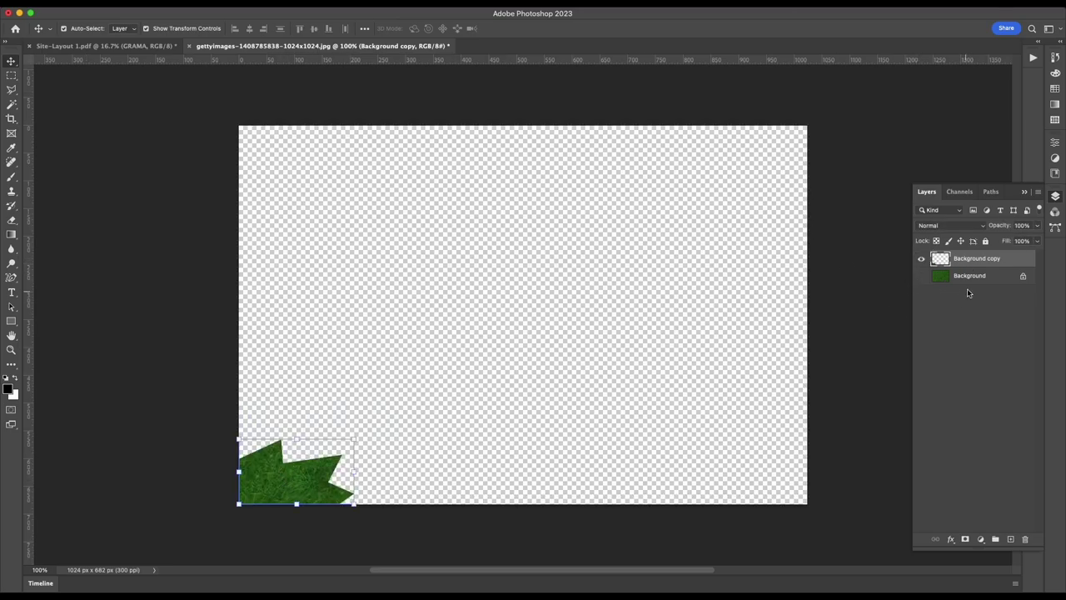
{"action": "left_click", "coordinate": [922, 258]}
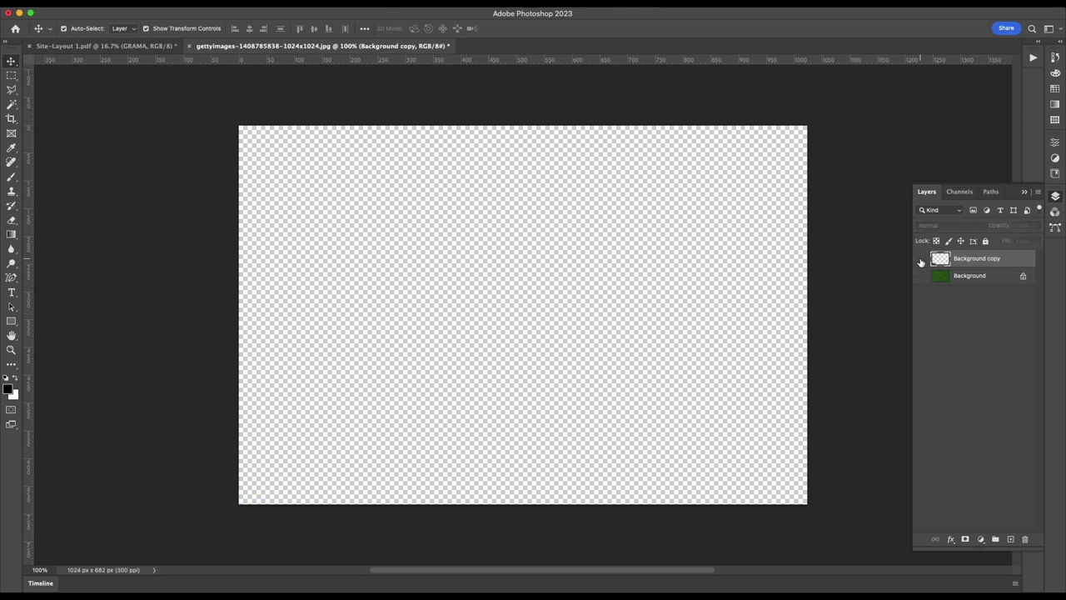
{"action": "left_click", "coordinate": [921, 258]}
{"action": "left_click", "coordinate": [921, 275]}
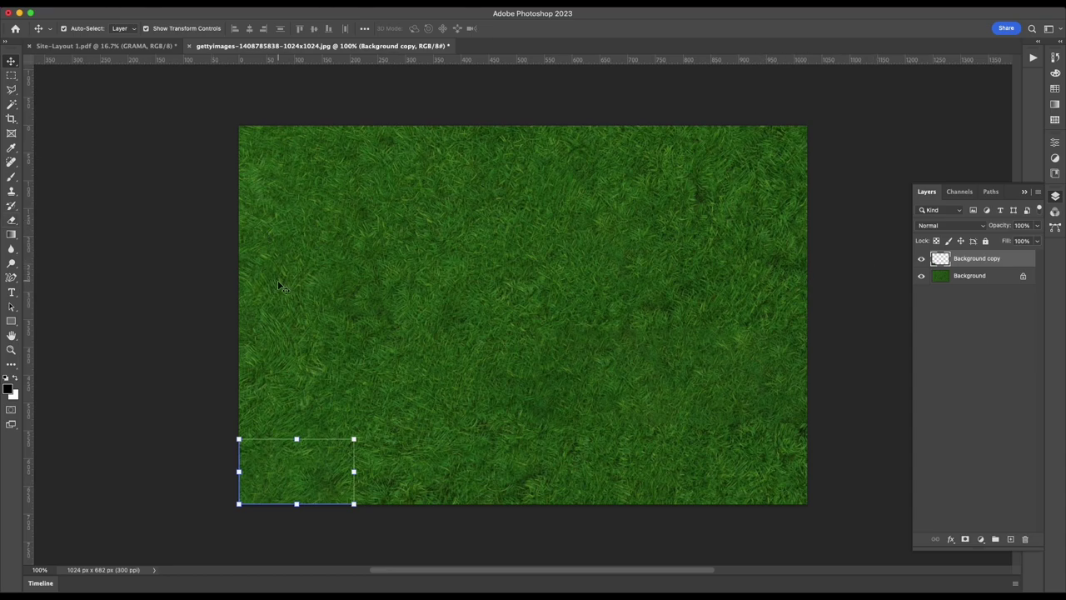
{"action": "left_click", "coordinate": [923, 259]}
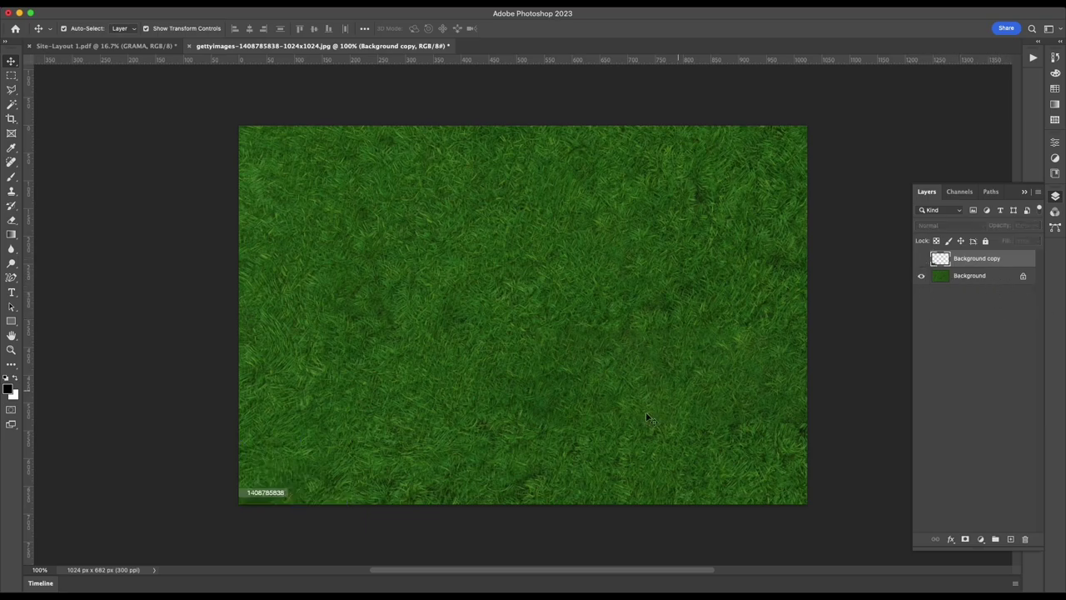
- Zoom in on the watermark corner and select the Clone Stamp Tool
{"action": "scroll", "coordinate": [418, 493], "scroll_direction": "up", "scroll_amount": 5}
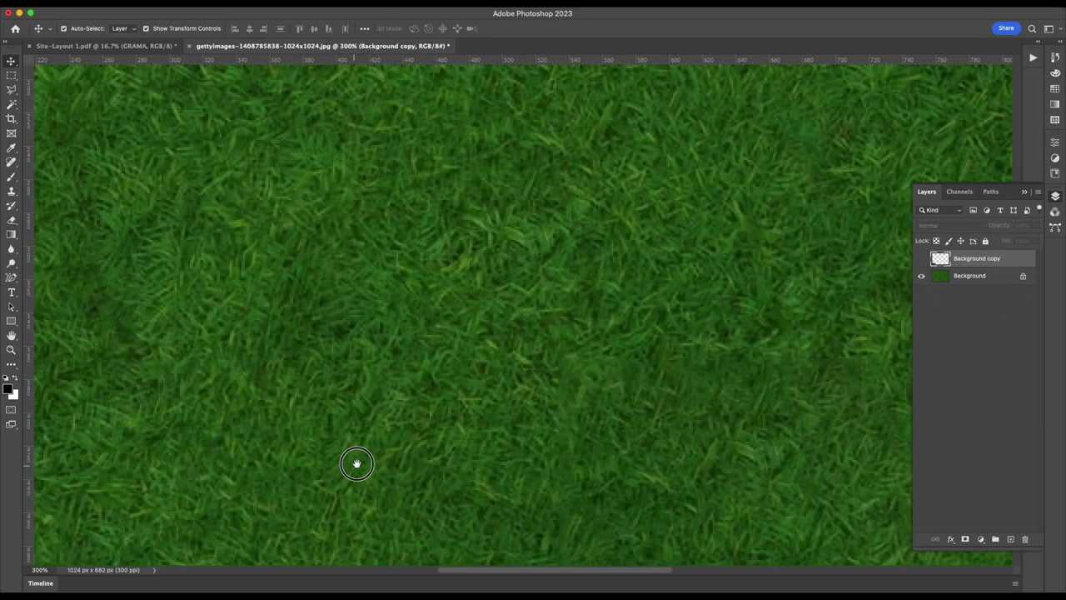
{"action": "mouse_move", "coordinate": [354, 461]}
{"action": "left_mouse_down"}
{"action": "mouse_move", "coordinate": [489, 375]}
{"action": "mouse_move", "coordinate": [605, 223]}
{"action": "left_mouse_up"}
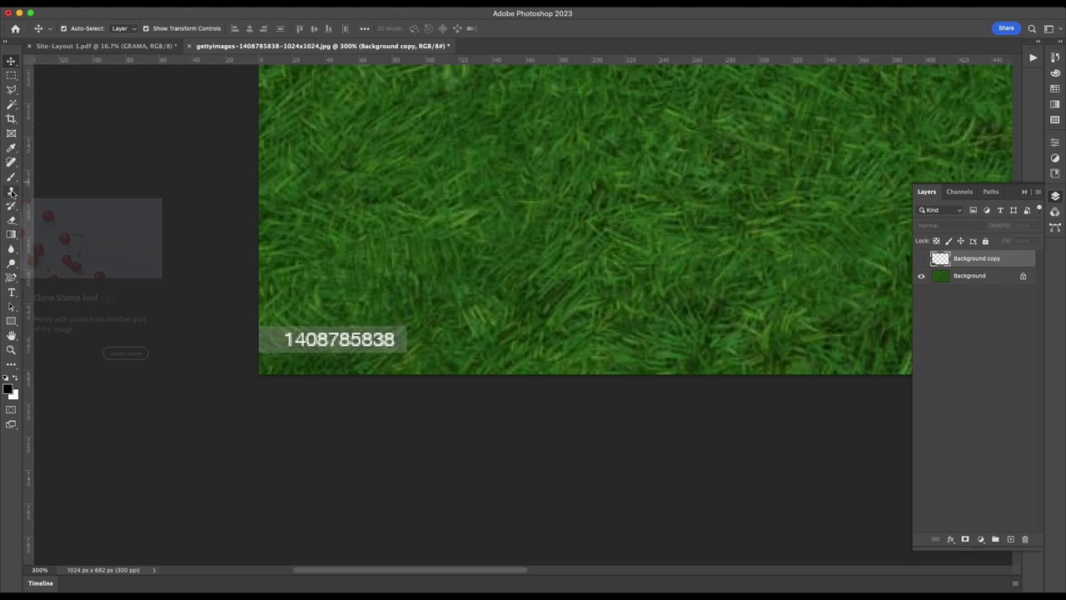
{"action": "left_click", "coordinate": [11, 191]}
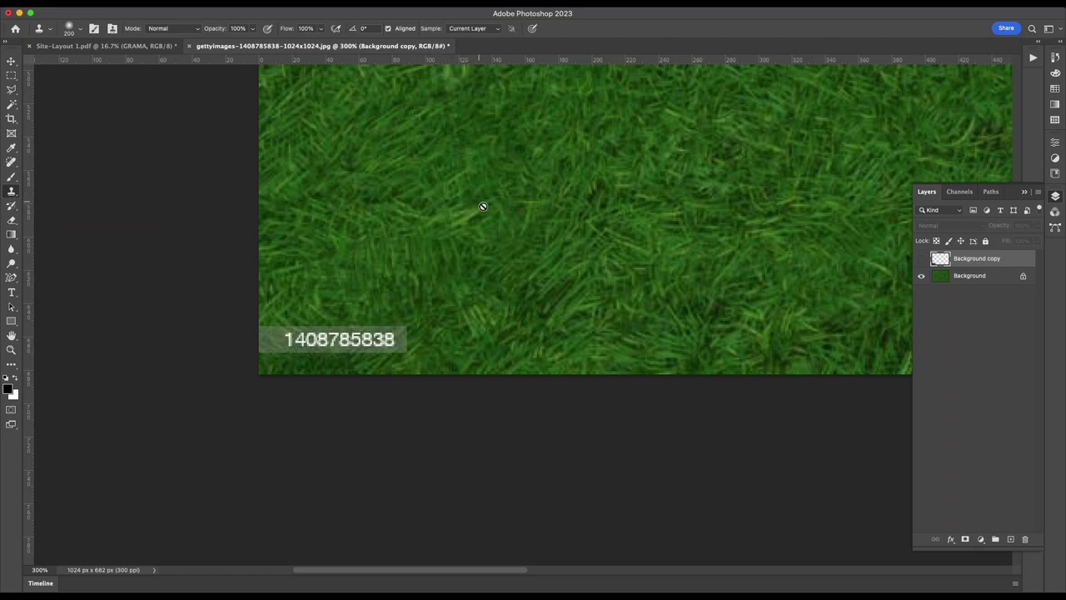
{"action": "scroll", "coordinate": [482, 205], "scroll_direction": "down", "scroll_amount": 5}
{"action": "scroll", "coordinate": [500, 197], "scroll_direction": "down", "scroll_amount": 2}
{"action": "scroll", "coordinate": [509, 188], "scroll_direction": "up", "scroll_amount": 5}
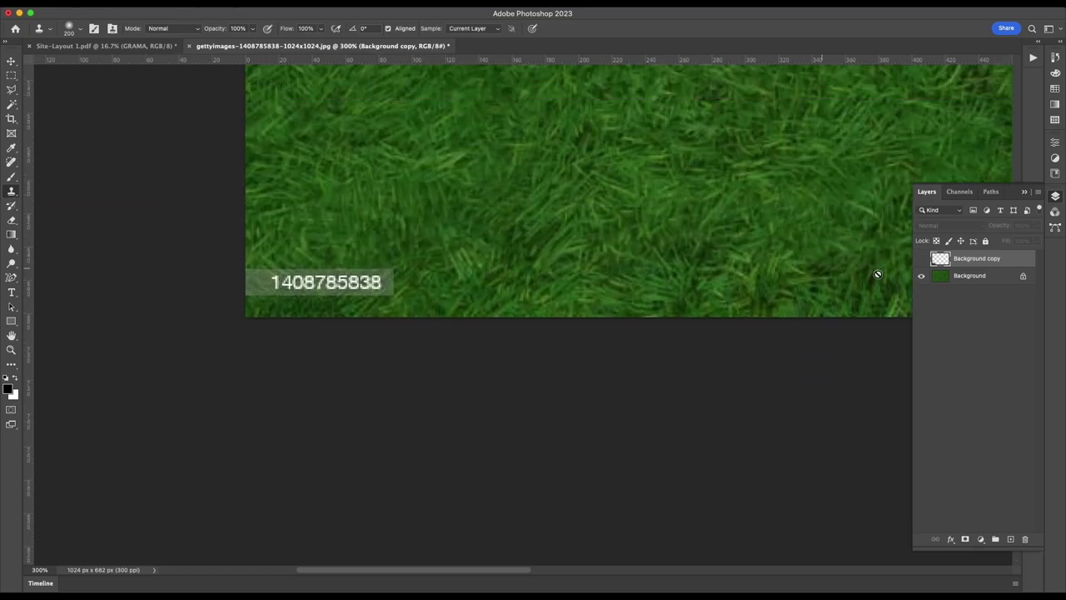
- Make the Background layer active and pan the view
{"action": "left_click", "coordinate": [981, 280]}
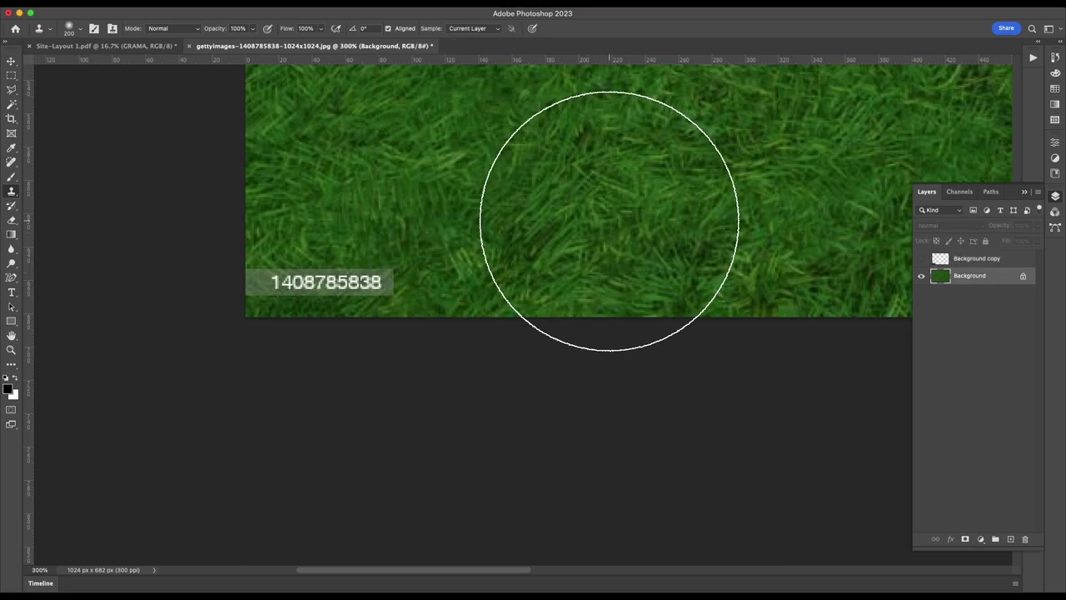
{"action": "scroll", "coordinate": [620, 256], "scroll_direction": "up", "scroll_amount": 2}
{"action": "scroll", "coordinate": [621, 256], "scroll_direction": "up", "scroll_amount": 4}
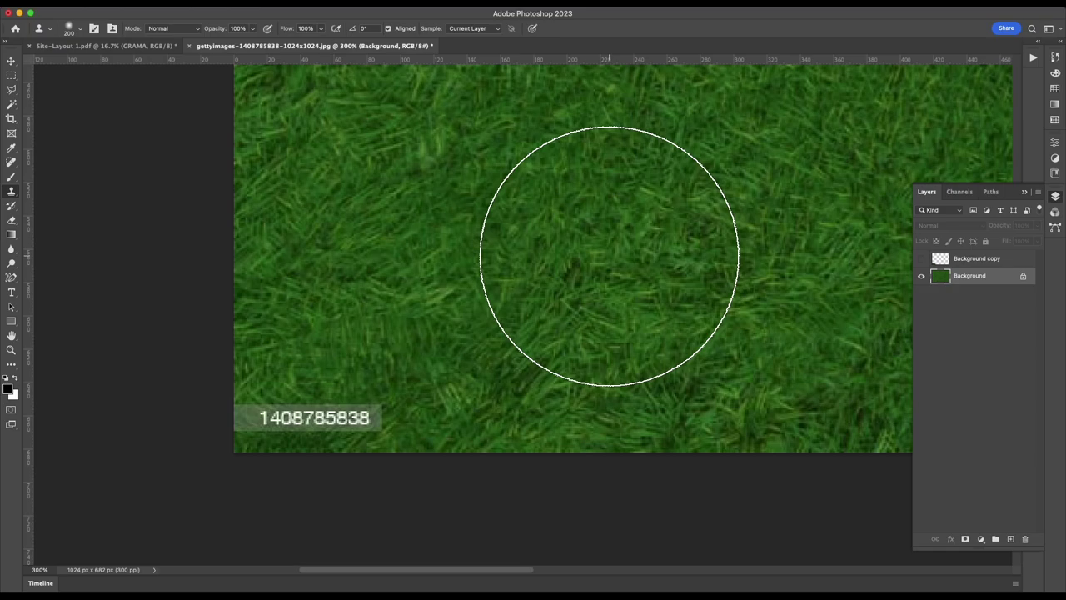
- Resize the Clone Stamp brush to a small size with the bracket keys
{"action": "key", "text": "bracketleft"}
{"action": "key", "text": "bracketleft"}
{"action": "key", "text": "bracketleft"}
{"action": "key", "text": "bracketleft"}
{"action": "key", "text": "bracketleft"}
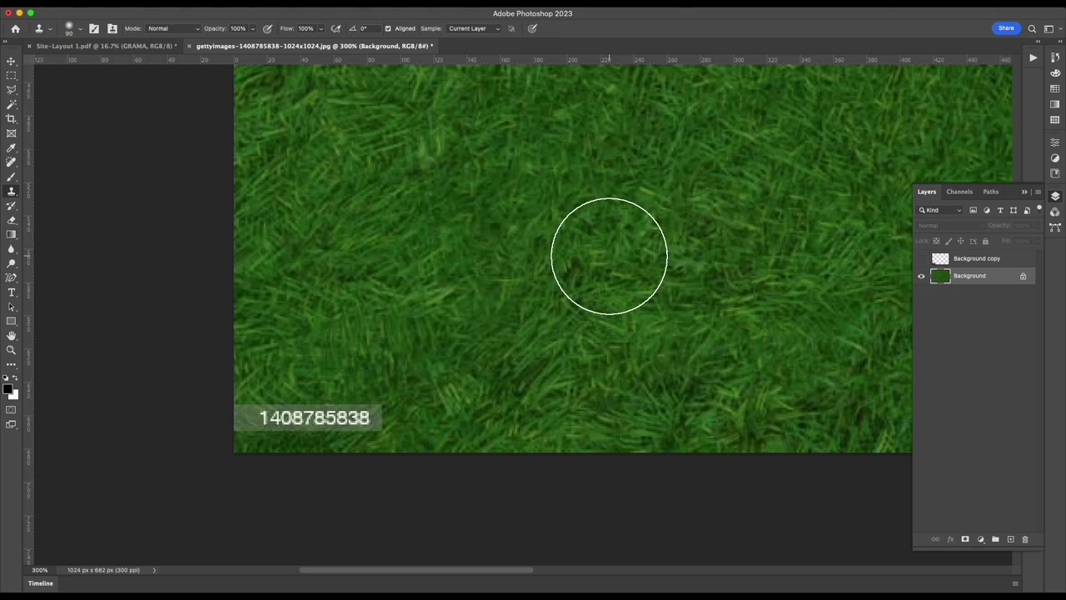
{"action": "key", "text": "bracketleft"}
{"action": "key", "text": "bracketleft"}
{"action": "key", "text": "bracketleft"}
{"action": "key", "text": "bracketleft"}
{"action": "key", "text": "bracketleft"}
{"action": "key", "text": "bracketright"}
{"action": "key", "text": "bracketright"}
{"action": "key", "text": "bracketright"}
{"action": "key", "text": "bracketright"}
{"action": "key", "text": "bracketright"}
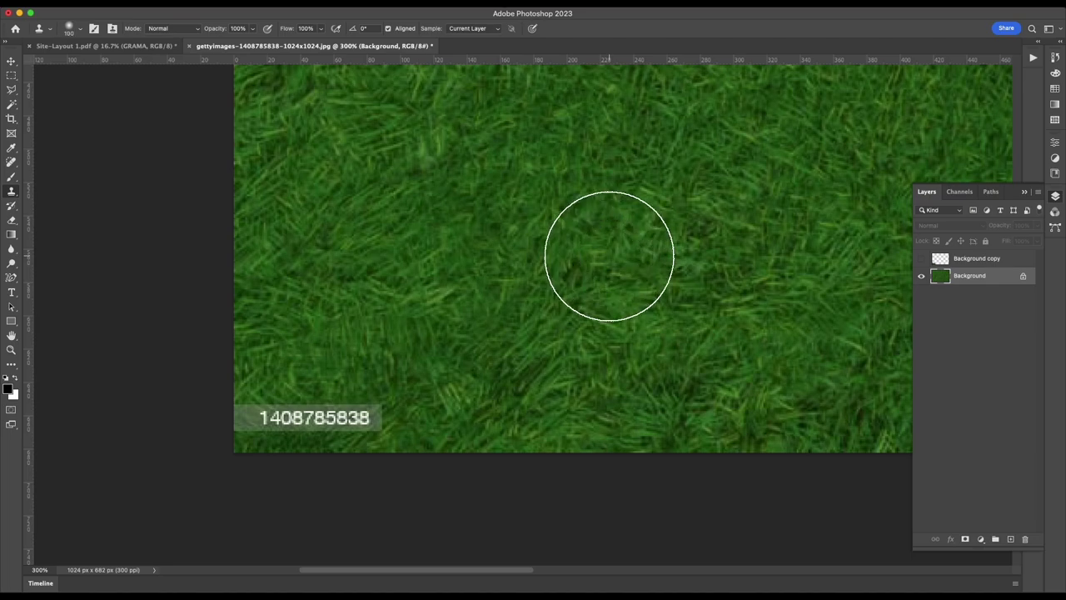
{"action": "key", "text": "bracketright"}
{"action": "key", "text": "bracketright"}
{"action": "key", "text": "bracketright"}
{"action": "key", "text": "bracketright"}
{"action": "key", "text": "bracketright"}
{"action": "key", "text": "bracketleft"}
{"action": "key", "text": "bracketleft"}
{"action": "key", "text": "bracketleft"}
{"action": "key", "text": "bracketleft"}
{"action": "key", "text": "bracketleft"}
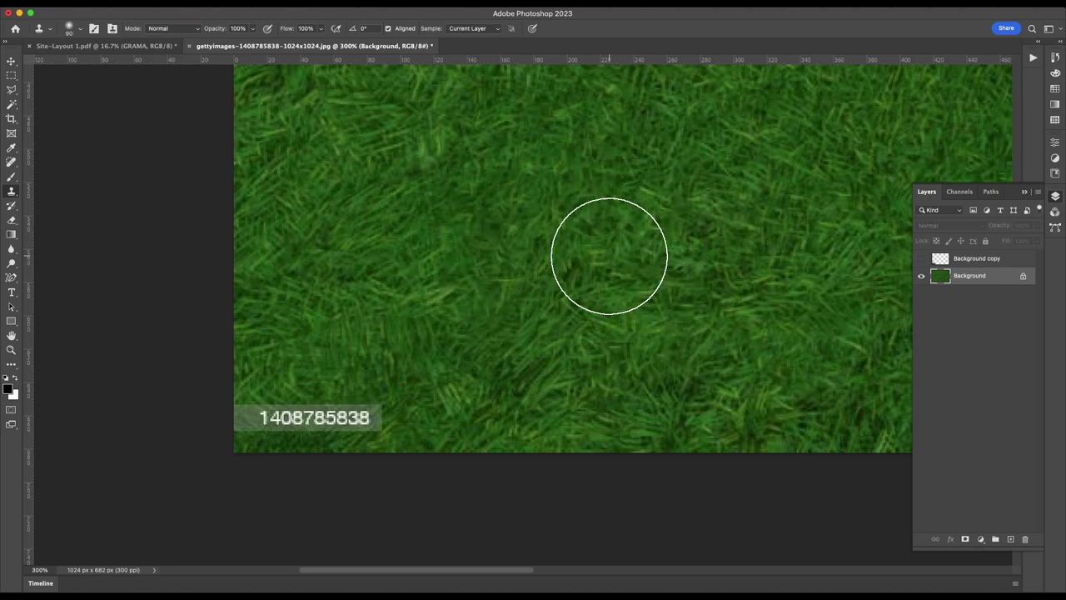
{"action": "key", "text": "bracketleft"}
{"action": "key", "text": "bracketleft"}
{"action": "key", "text": "bracketright"}
{"action": "key", "text": "bracketright"}
{"action": "key", "text": "bracketright"}
{"action": "key", "text": "bracketright"}
{"action": "key", "text": "bracketright"}
{"action": "key", "text": "bracketright"}
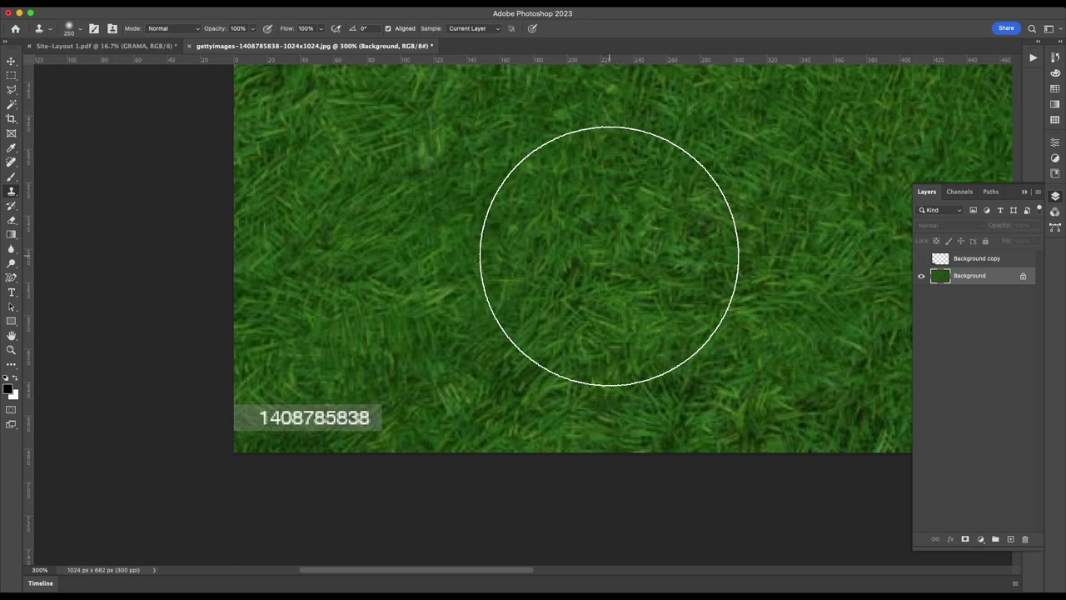
{"action": "key", "text": "bracketright"}
{"action": "key", "text": "bracketleft"}
{"action": "key", "text": "bracketleft"}
{"action": "key", "text": "bracketleft"}
{"action": "key", "text": "bracketleft"}
{"action": "key", "text": "bracketleft"}
{"action": "key", "text": "bracketleft"}
{"action": "key", "text": "bracketleft"}
{"action": "key", "text": "bracketleft"}
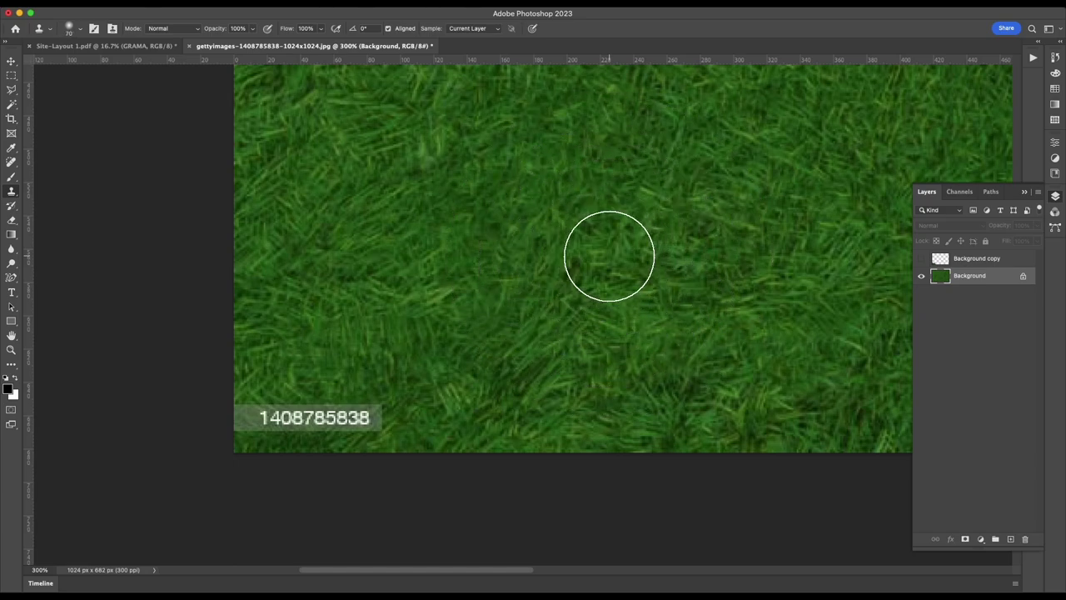
{"action": "key", "text": "bracketleft"}
{"action": "key", "text": "bracketleft"}
{"action": "key", "text": "bracketleft"}
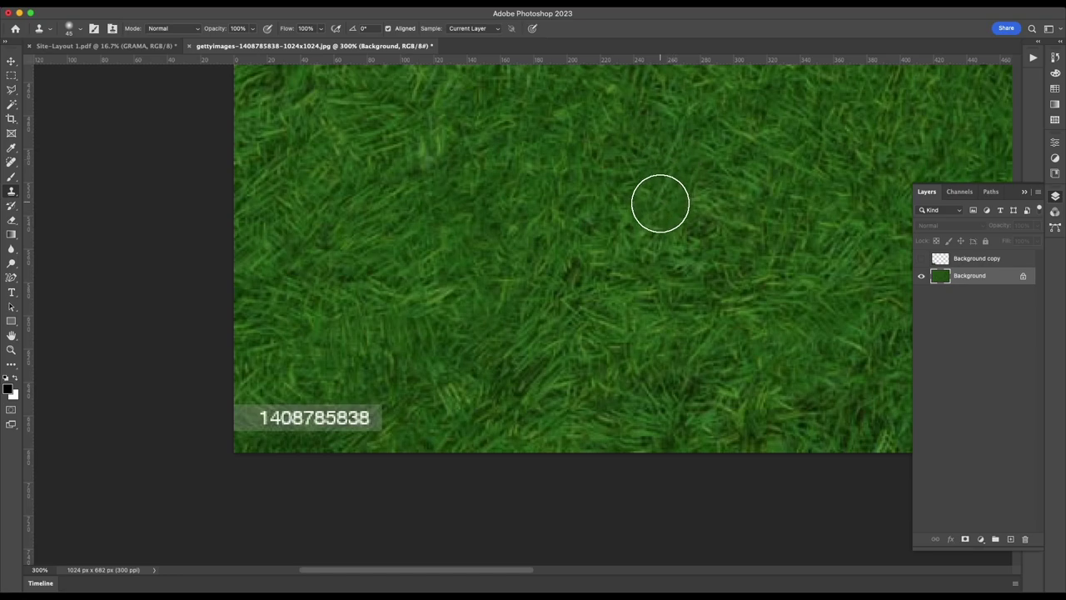
{"action": "mouse_move", "coordinate": [354, 387]}
{"action": "left_mouse_down"}
{"action": "mouse_move", "coordinate": [309, 417]}
{"action": "mouse_move", "coordinate": [355, 417]}
{"action": "mouse_move", "coordinate": [272, 416]}
{"action": "mouse_move", "coordinate": [352, 418]}
{"action": "mouse_move", "coordinate": [310, 410]}
{"action": "mouse_move", "coordinate": [271, 416]}
{"action": "mouse_move", "coordinate": [362, 419]}
{"action": "mouse_move", "coordinate": [271, 419]}
{"action": "mouse_move", "coordinate": [383, 417]}
{"action": "left_mouse_up"}
{"action": "key", "text": "ctrl+z"}
{"action": "key", "text": "ctrl+z"}
{"action": "key", "text": "ctrl+z"}
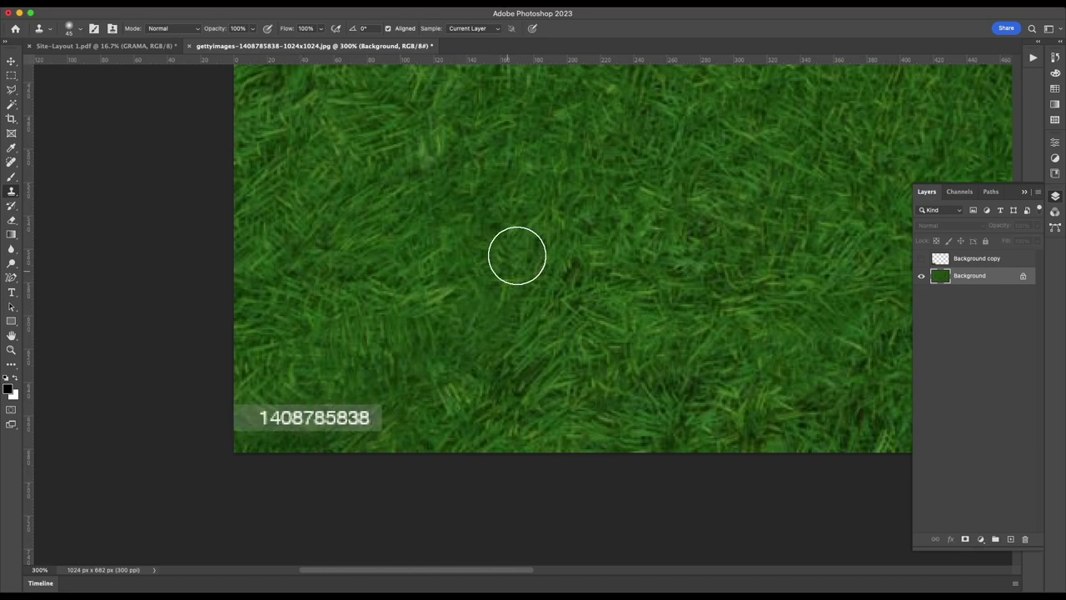
{"action": "mouse_move", "coordinate": [380, 405]}
{"action": "left_mouse_down"}
{"action": "mouse_move", "coordinate": [372, 418]}
{"action": "mouse_move", "coordinate": [334, 422]}
{"action": "mouse_move", "coordinate": [286, 421]}
{"action": "mouse_move", "coordinate": [383, 417]}
{"action": "mouse_move", "coordinate": [262, 417]}
{"action": "mouse_move", "coordinate": [360, 407]}
{"action": "left_mouse_up"}
{"action": "key", "text": "ctrl+z"}
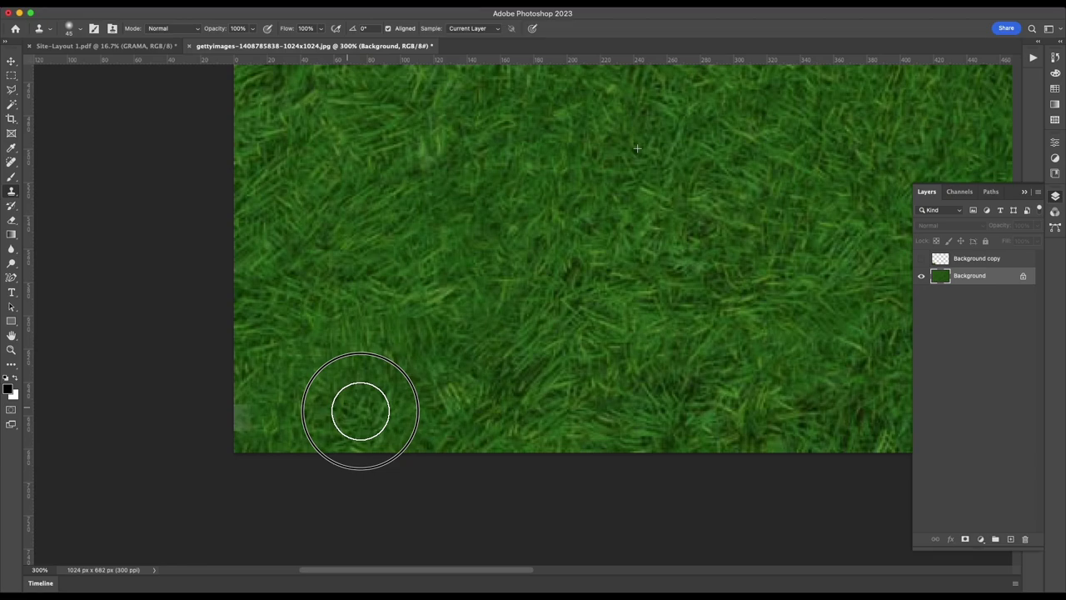
{"action": "mouse_move", "coordinate": [360, 410]}
{"action": "left_mouse_down"}
{"action": "mouse_move", "coordinate": [250, 417]}
{"action": "mouse_move", "coordinate": [309, 424]}
{"action": "mouse_move", "coordinate": [299, 417]}
{"action": "mouse_move", "coordinate": [381, 414]}
{"action": "mouse_move", "coordinate": [340, 405]}
{"action": "mouse_move", "coordinate": [279, 415]}
{"action": "left_mouse_up"}
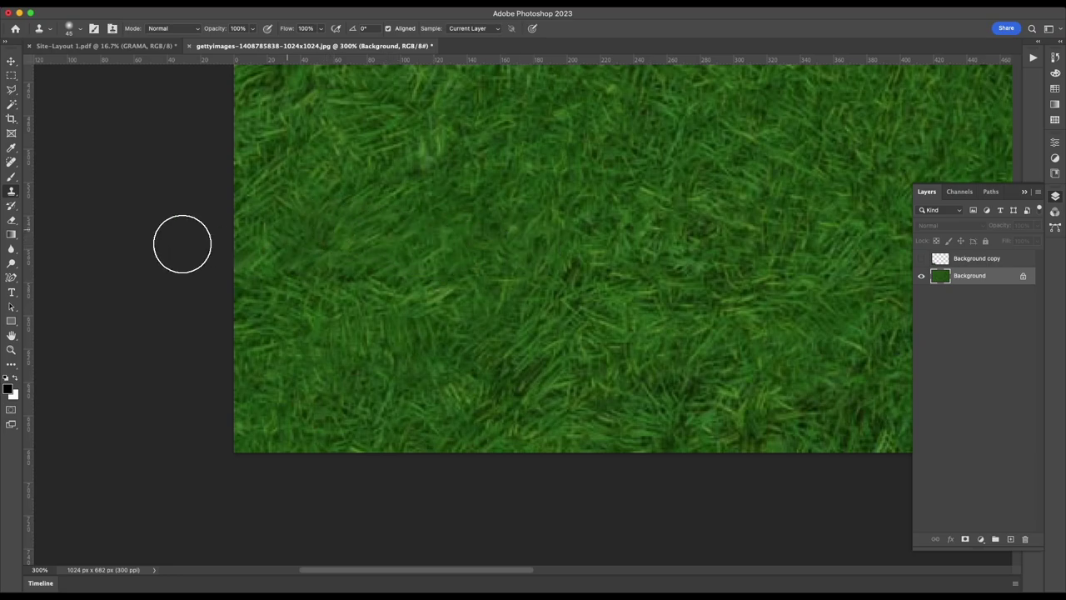
{"action": "left_click", "coordinate": [12, 192]}
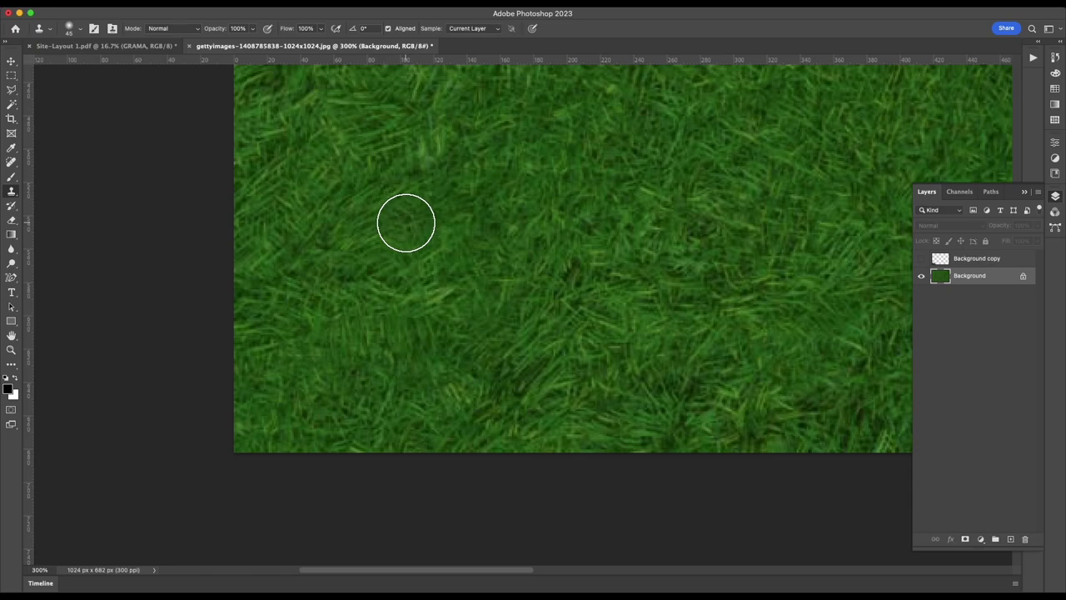
{"action": "key", "text": "super+0"}
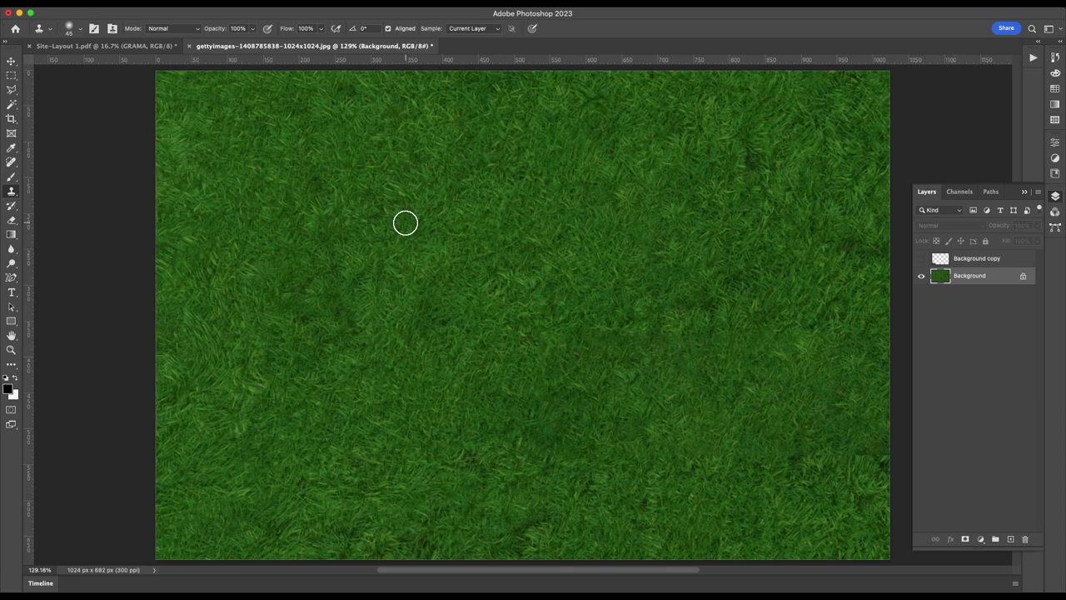
- Show the Background copy layer, flatten the image, and view it at 100%
{"action": "left_click", "coordinate": [921, 259]}
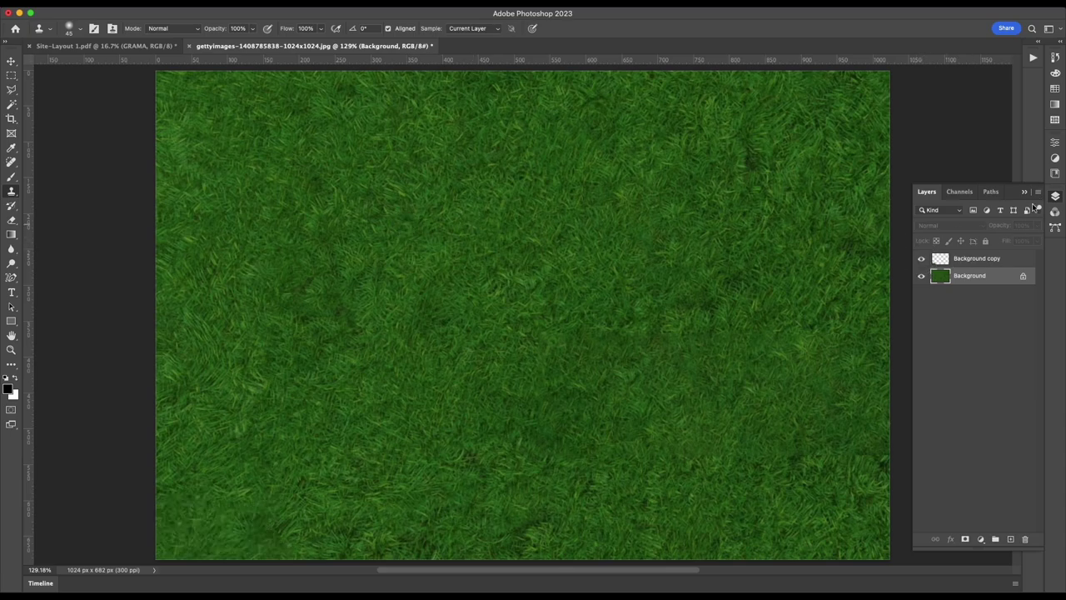
{"action": "left_click", "coordinate": [1039, 195]}
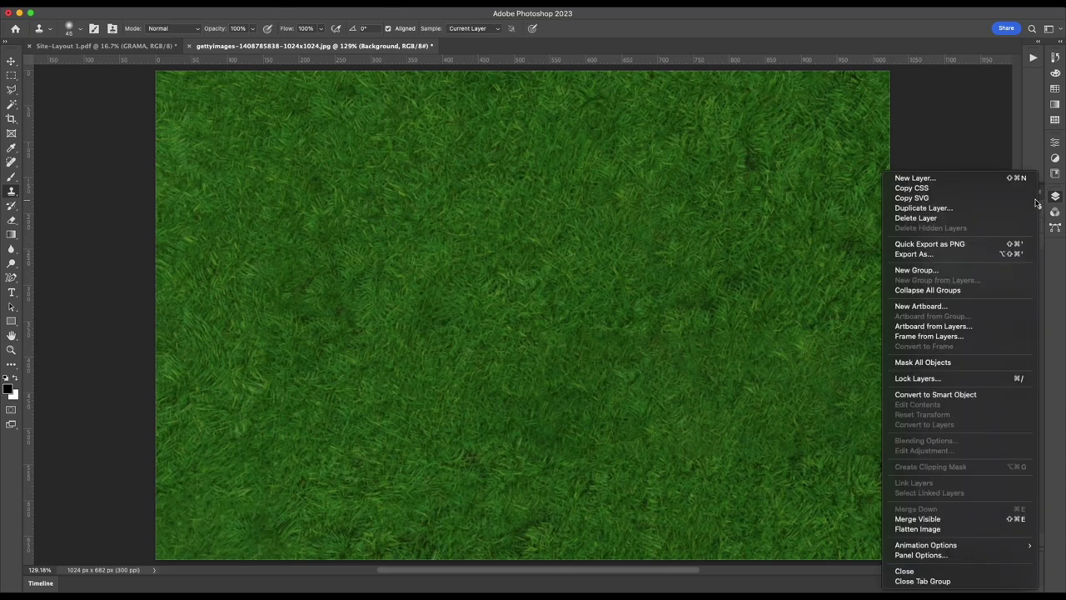
{"action": "left_click", "coordinate": [902, 526]}
{"action": "key", "text": "super+1"}
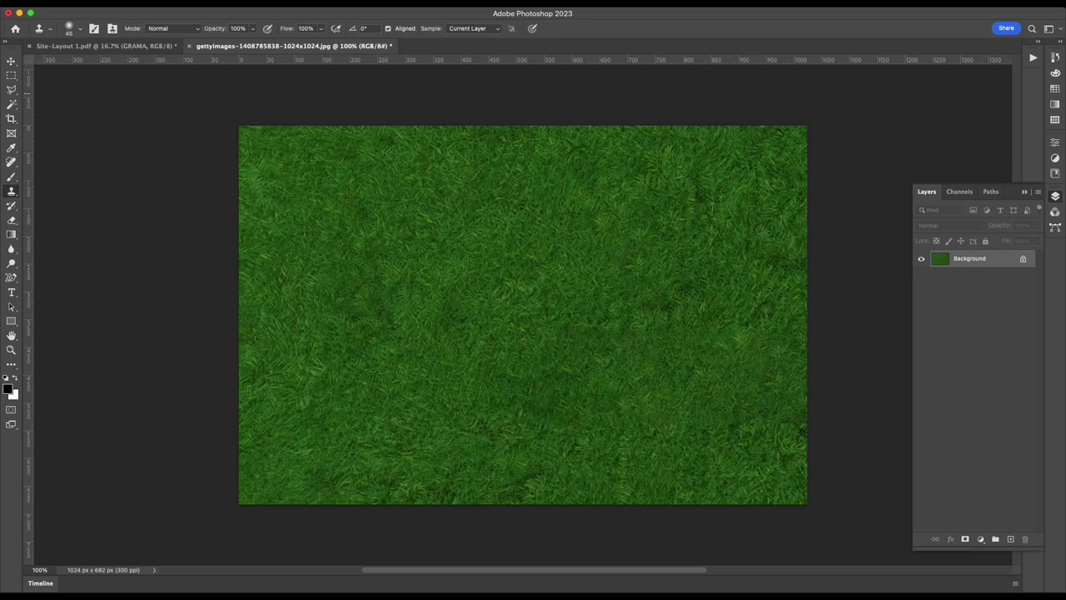
{"action": "left_click", "coordinate": [138, 6]}
- Resize the grass image to 3000 px wide (3000 × 1998) using pixel units
{"action": "left_click", "coordinate": [143, 85]}
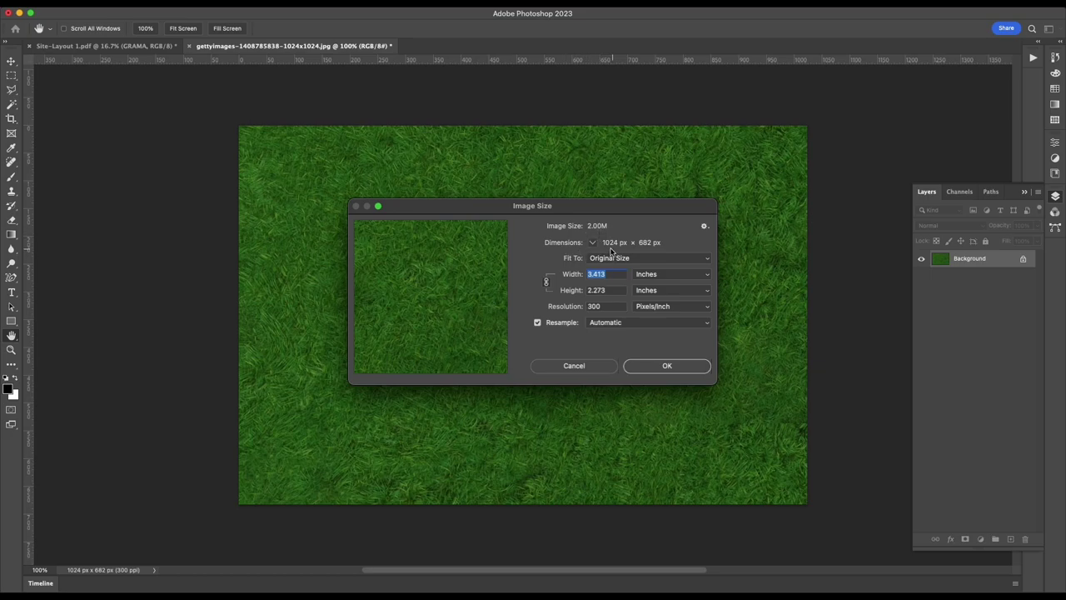
{"action": "left_click", "coordinate": [684, 277]}
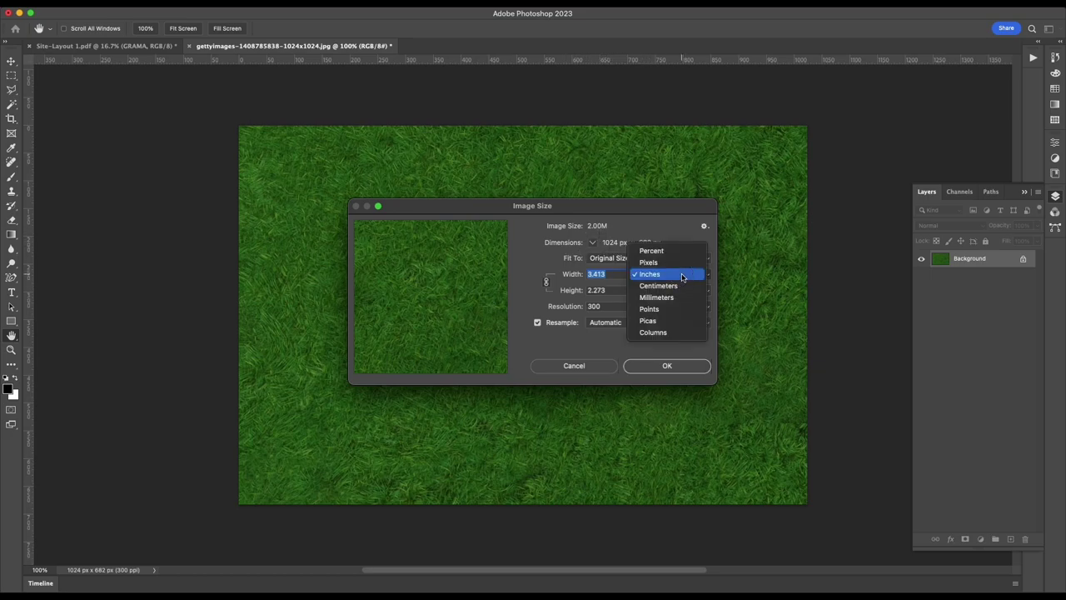
{"action": "left_click", "coordinate": [667, 264]}
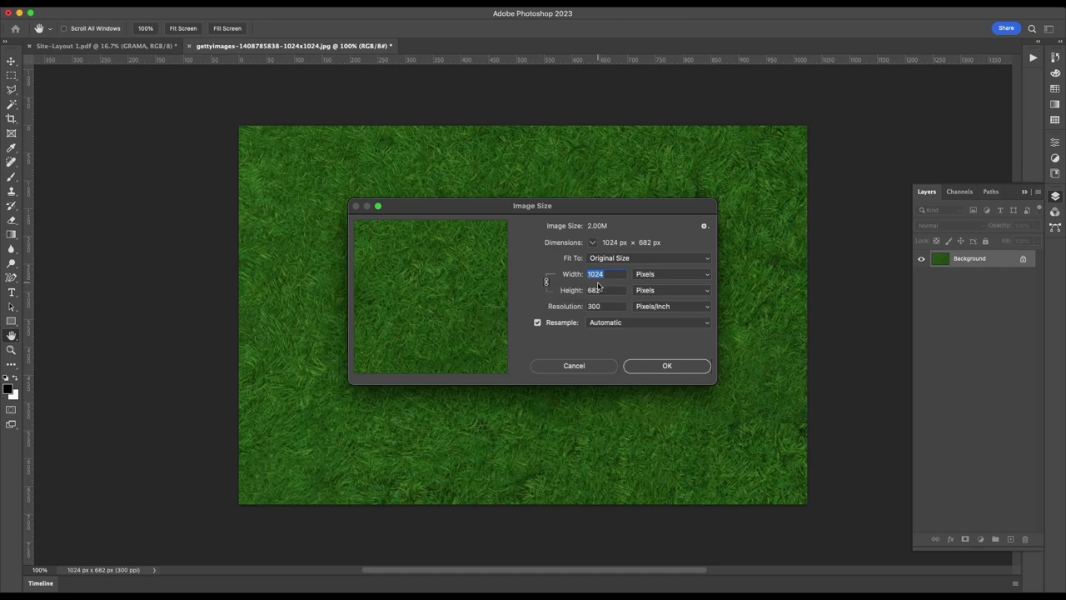
{"action": "type", "text": "3000"}
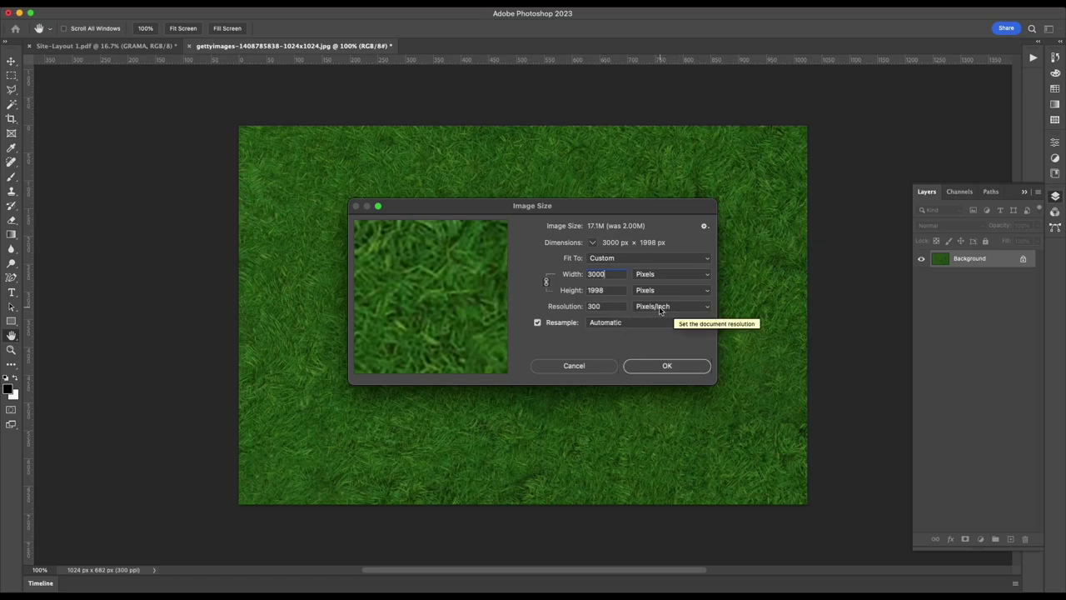
{"action": "left_click", "coordinate": [666, 367]}
- Fit the enlarged image and enter Unsharp Mask Amount 100% and Radius 50 pixels
{"action": "key", "text": "s"}
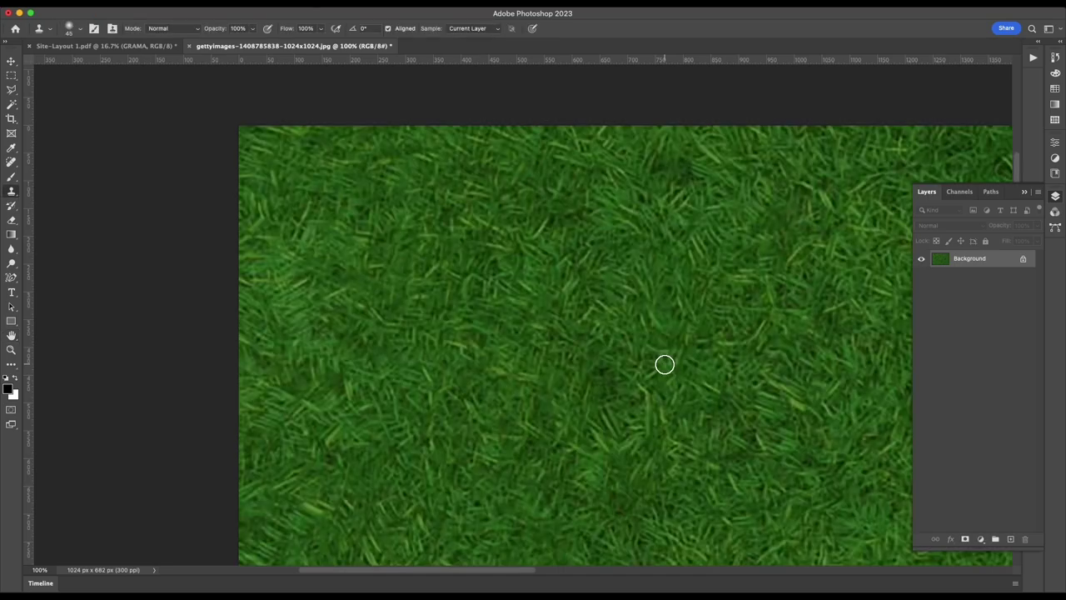
{"action": "key", "text": "ctrl+0"}
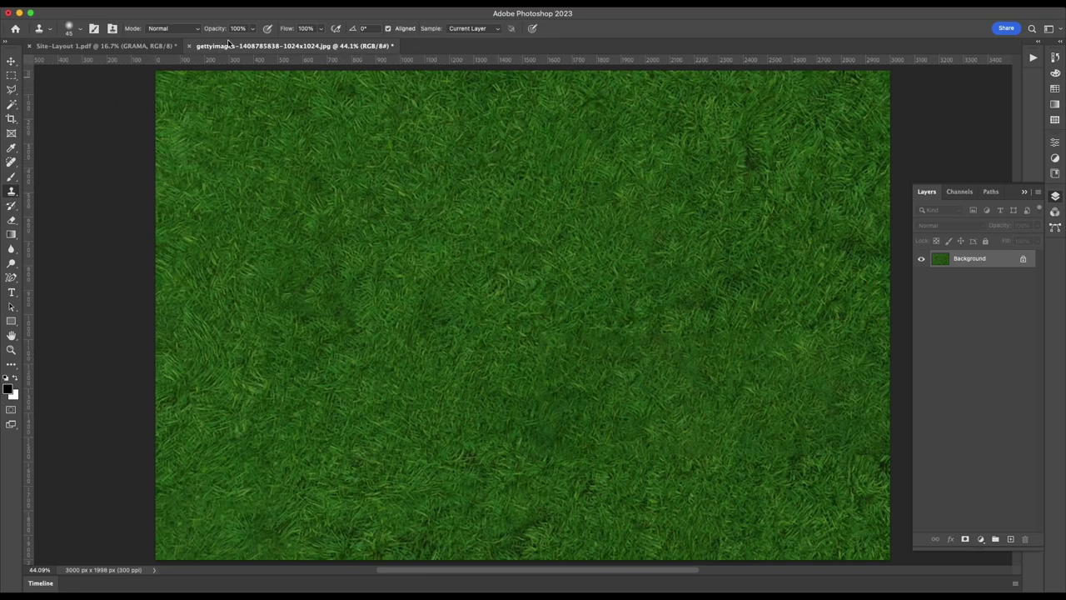
{"action": "left_click", "coordinate": [254, 4]}
{"action": "mouse_move", "coordinate": [268, 202]}
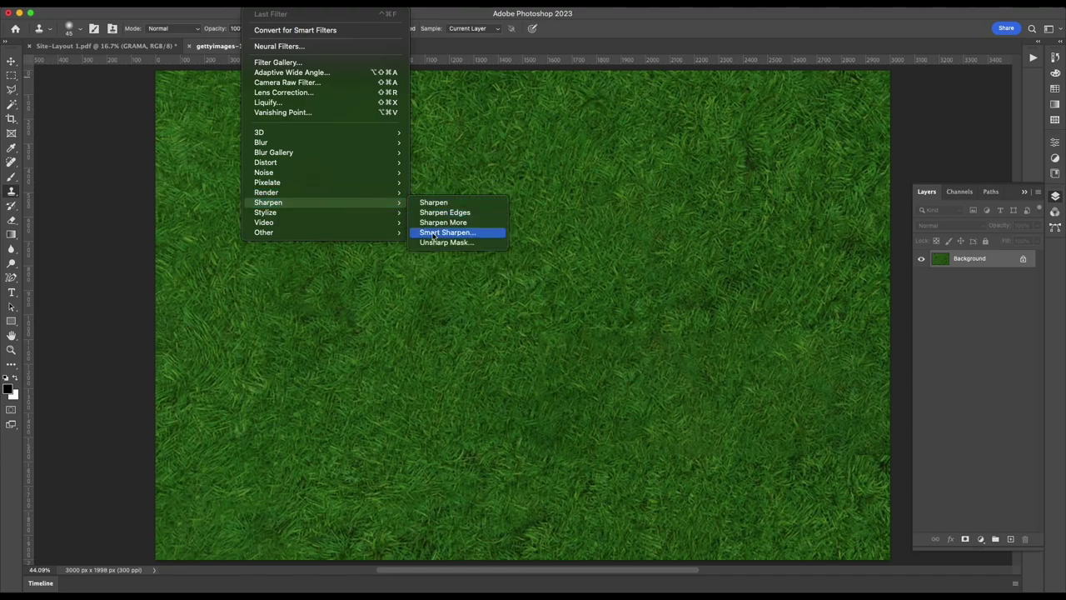
{"action": "left_click", "coordinate": [450, 243]}
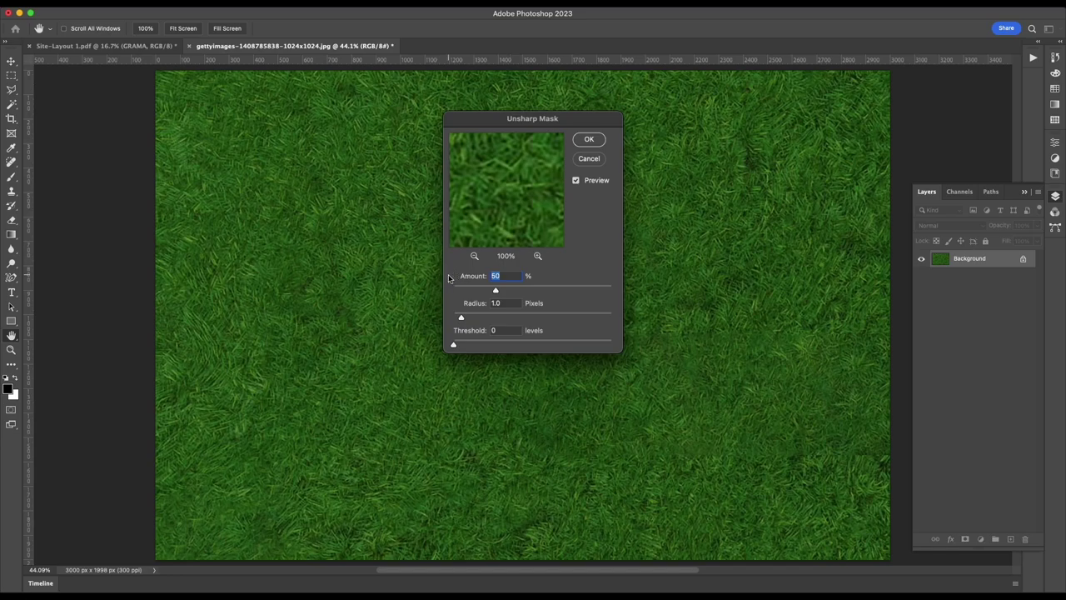
{"action": "type", "text": "100"}
{"action": "key", "text": "Tab"}
{"action": "type", "text": "50"}
{"action": "key", "text": "Tab"}
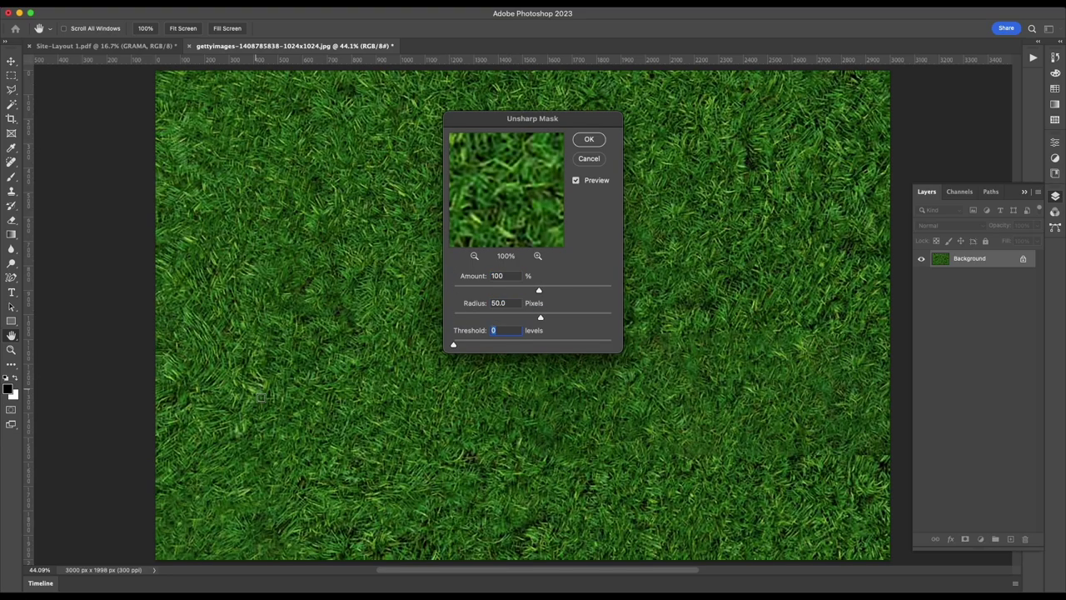
- Compare the sharpening preview, set Threshold 1, and apply the Unsharp Mask
{"action": "left_click", "coordinate": [576, 181]}
{"action": "left_click", "coordinate": [576, 181]}
{"action": "left_click", "coordinate": [576, 181]}
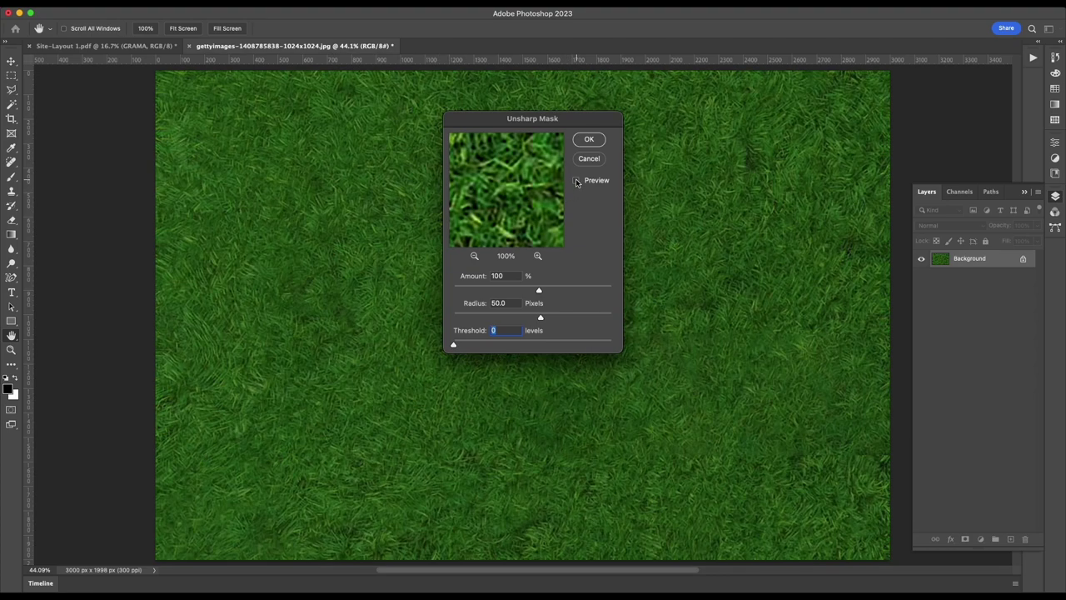
{"action": "left_click", "coordinate": [575, 181]}
{"action": "left_click", "coordinate": [576, 181]}
{"action": "left_click", "coordinate": [575, 180]}
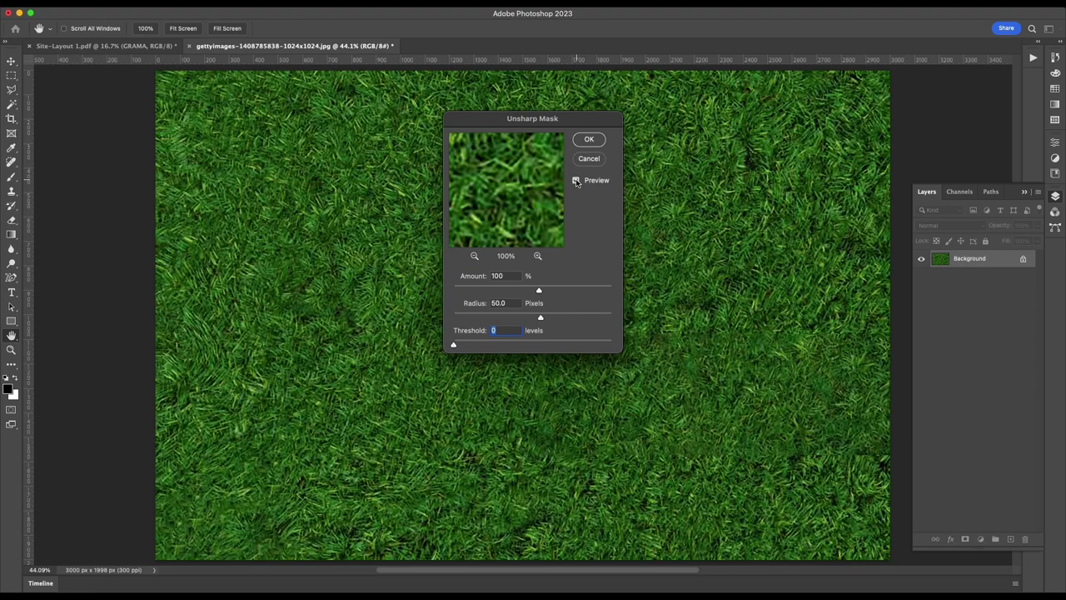
{"action": "left_click", "coordinate": [576, 180]}
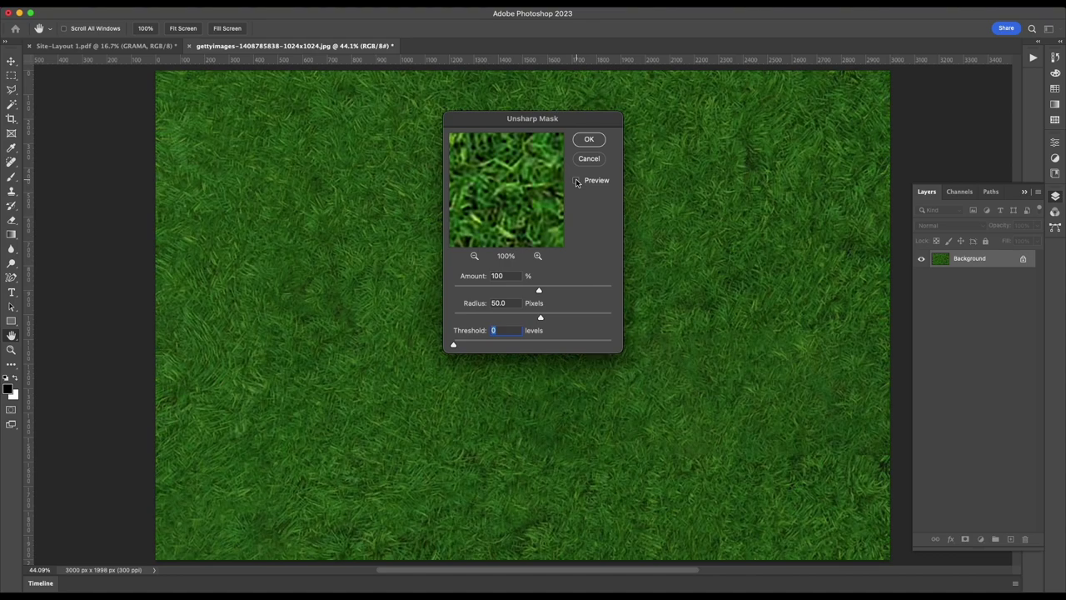
{"action": "left_click", "coordinate": [576, 180]}
{"action": "left_click", "coordinate": [576, 180]}
{"action": "type", "text": "1"}
{"action": "key", "text": "Tab"}
{"action": "left_click", "coordinate": [576, 181]}
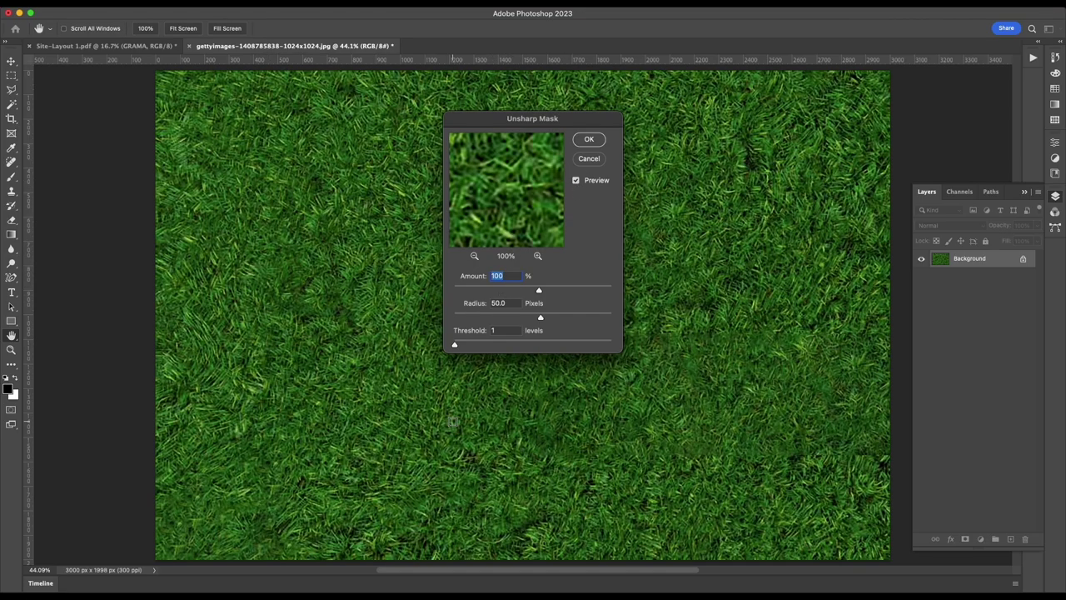
{"action": "left_click", "coordinate": [589, 140]}
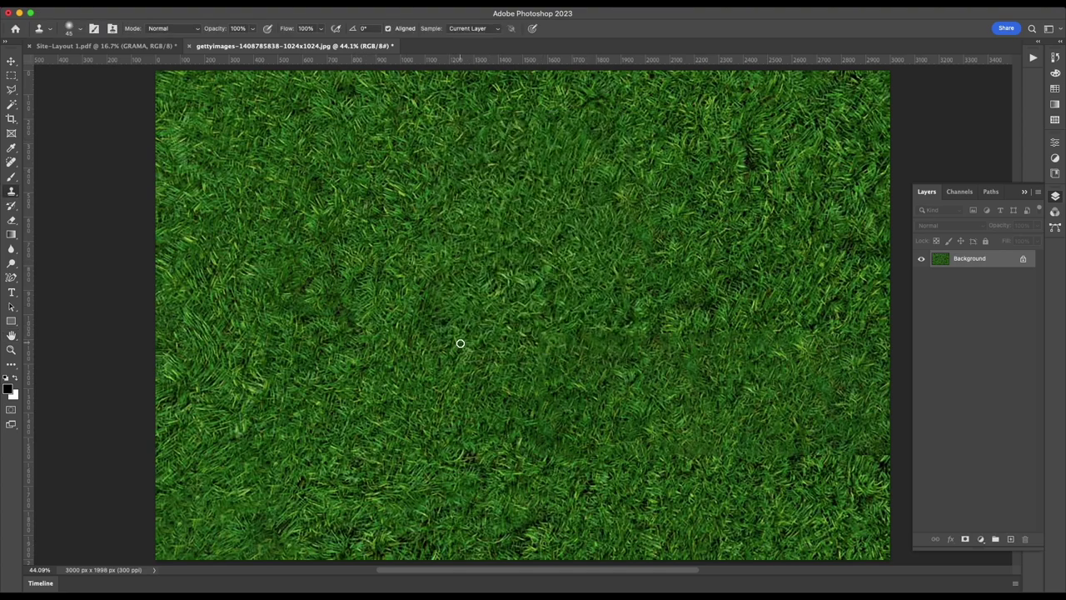
- View the grass at 100%, pick the Move tool, and save the image as JPEG
{"action": "scroll", "coordinate": [461, 343], "scroll_direction": "up", "scroll_amount": 6}
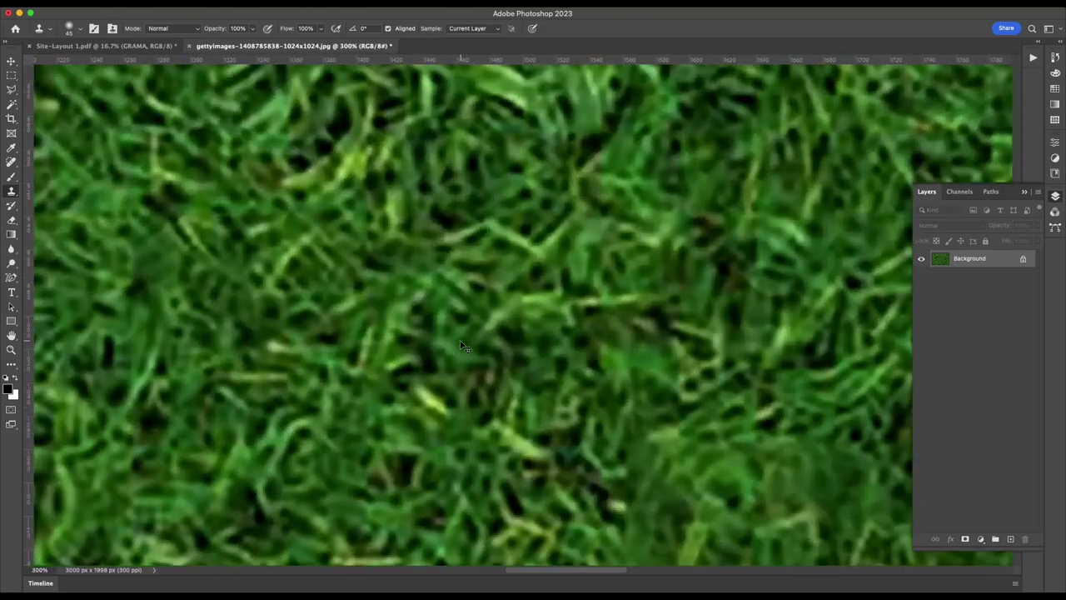
{"action": "scroll", "coordinate": [461, 342], "scroll_direction": "down", "scroll_amount": 4}
{"action": "scroll", "coordinate": [460, 341], "scroll_direction": "down", "scroll_amount": 2}
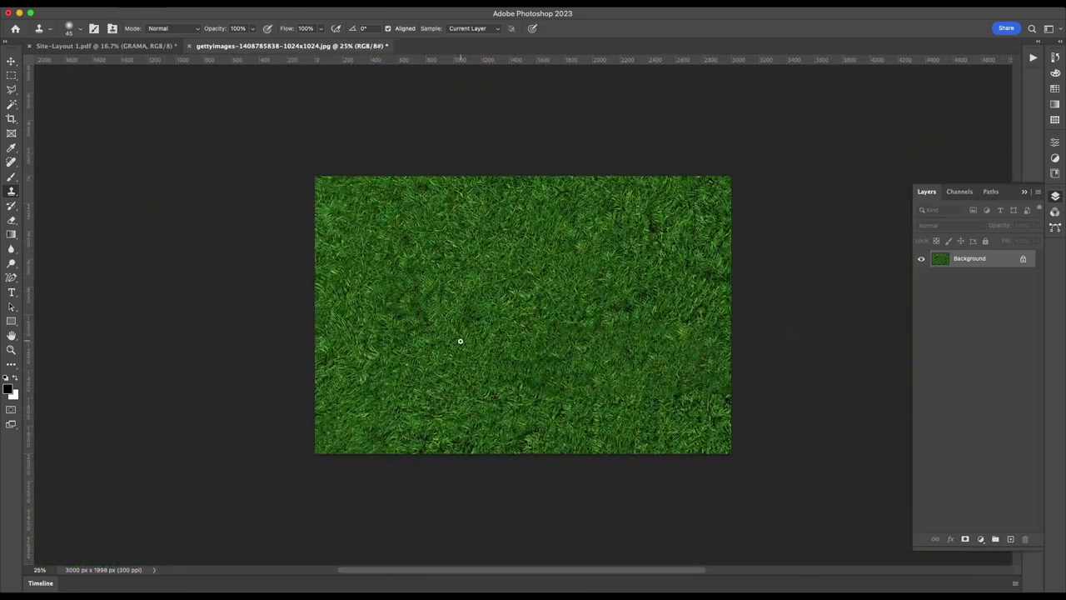
{"action": "key", "text": "super+1"}
{"action": "scroll", "coordinate": [460, 341], "scroll_direction": "down", "scroll_amount": 2}
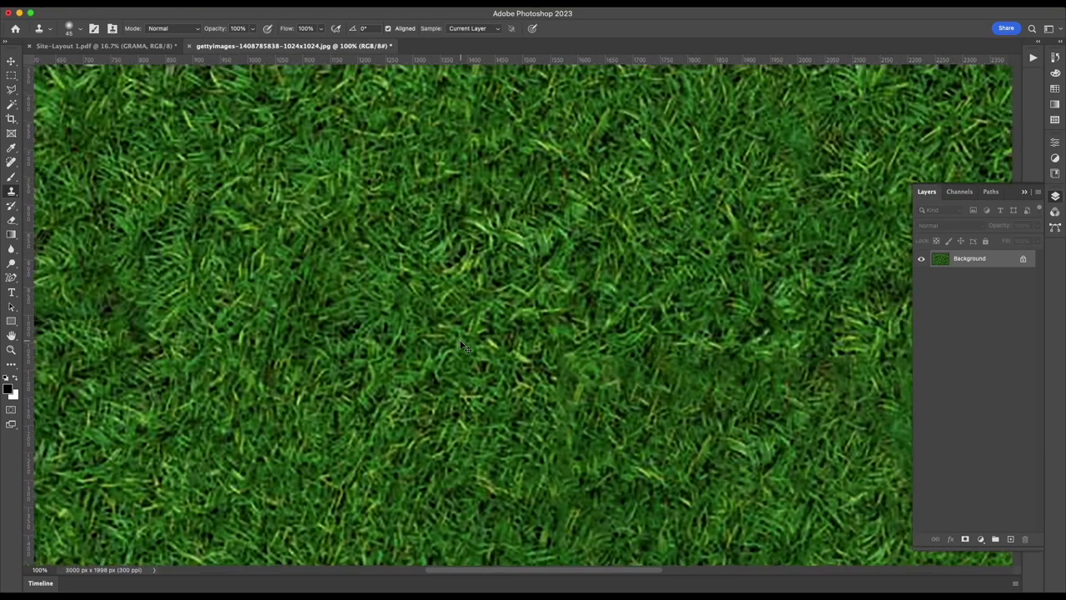
{"action": "scroll", "coordinate": [460, 341], "scroll_direction": "down", "scroll_amount": 1}
{"action": "scroll", "coordinate": [460, 341], "scroll_direction": "down", "scroll_amount": 1}
{"action": "left_click", "coordinate": [11, 61]}
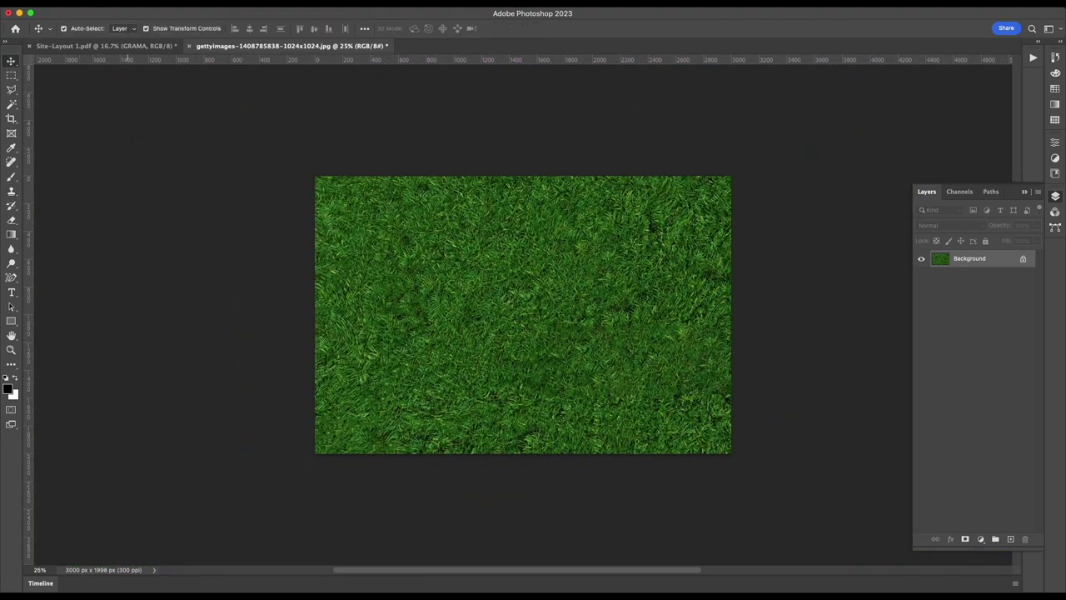
{"action": "left_click", "coordinate": [85, 5]}
{"action": "left_click", "coordinate": [92, 111]}
{"action": "left_click", "coordinate": [600, 161]}
- Unlock the grass background into Layer 0 and drag it toward the Site-Layout tab
{"action": "left_click_drag", "start_coordinate": [397, 241], "coordinate": [448, 269]}
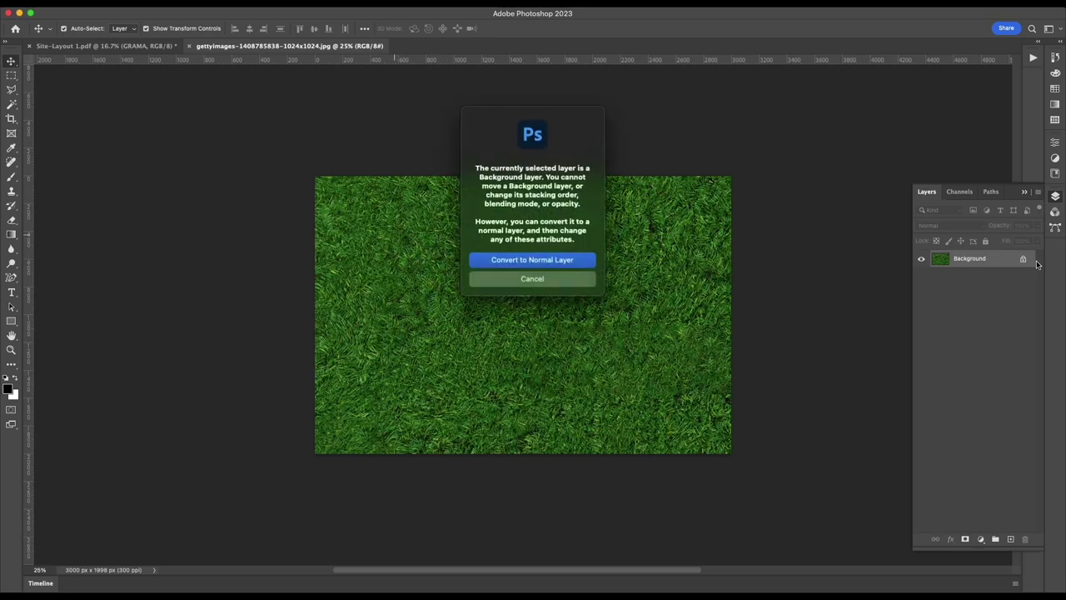
{"action": "left_click", "coordinate": [534, 280]}
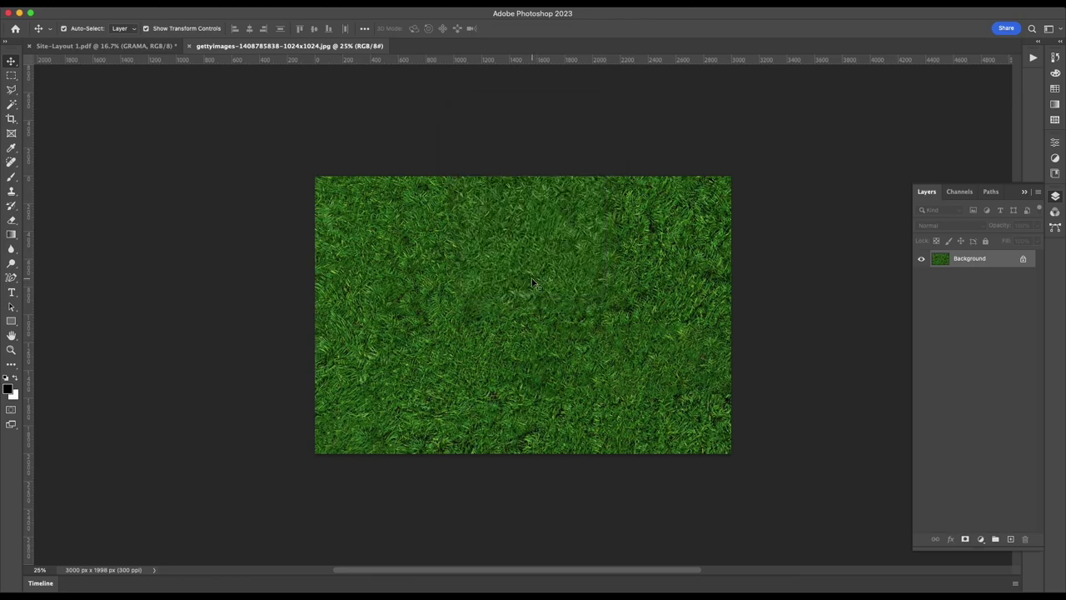
{"action": "left_click", "coordinate": [1024, 261]}
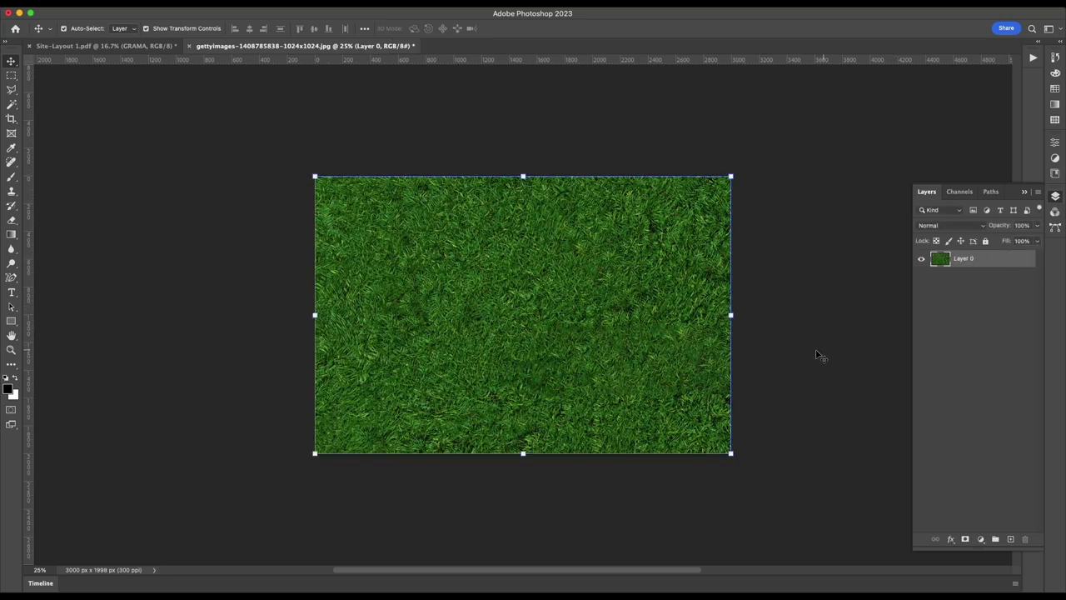
{"action": "mouse_move", "coordinate": [635, 204]}
{"action": "left_mouse_down"}
{"action": "mouse_move", "coordinate": [642, 229]}
{"action": "mouse_move", "coordinate": [615, 225]}
{"action": "left_mouse_up"}
{"action": "left_click_drag", "start_coordinate": [409, 293], "coordinate": [436, 281]}
{"action": "left_click_drag", "start_coordinate": [408, 260], "coordinate": [121, 50]}
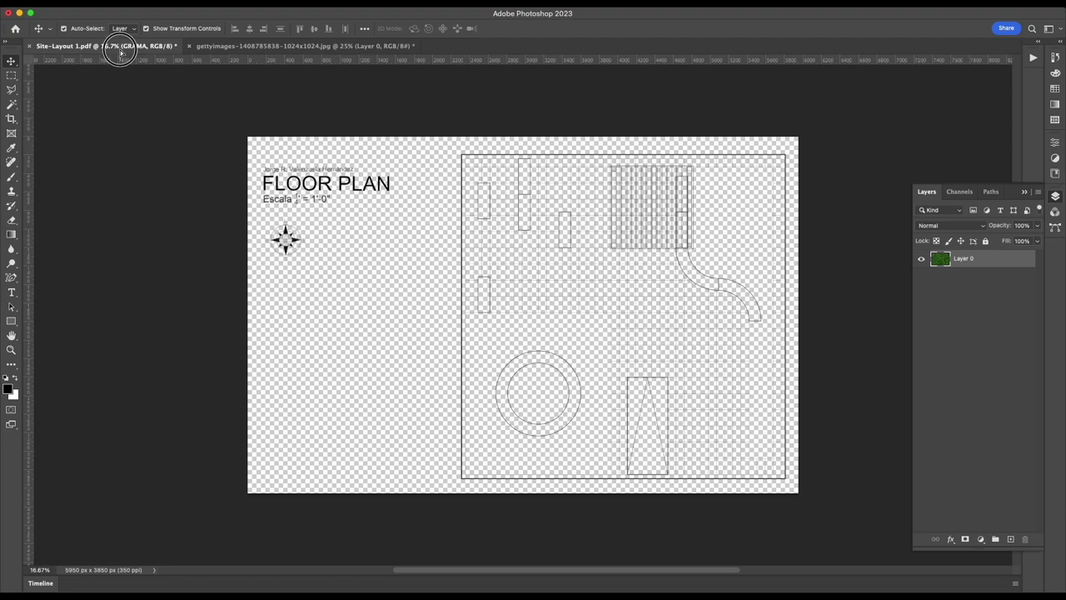
- Drop the grass into Site-Layout as Layer 1 and position it over the plan's left part
{"action": "mouse_move", "coordinate": [121, 50]}
{"action": "left_mouse_down"}
{"action": "mouse_move", "coordinate": [383, 335]}
{"action": "mouse_move", "coordinate": [574, 309]}
{"action": "mouse_move", "coordinate": [546, 316]}
{"action": "mouse_move", "coordinate": [510, 301]}
{"action": "mouse_move", "coordinate": [557, 321]}
{"action": "mouse_move", "coordinate": [543, 322]}
{"action": "left_mouse_up"}
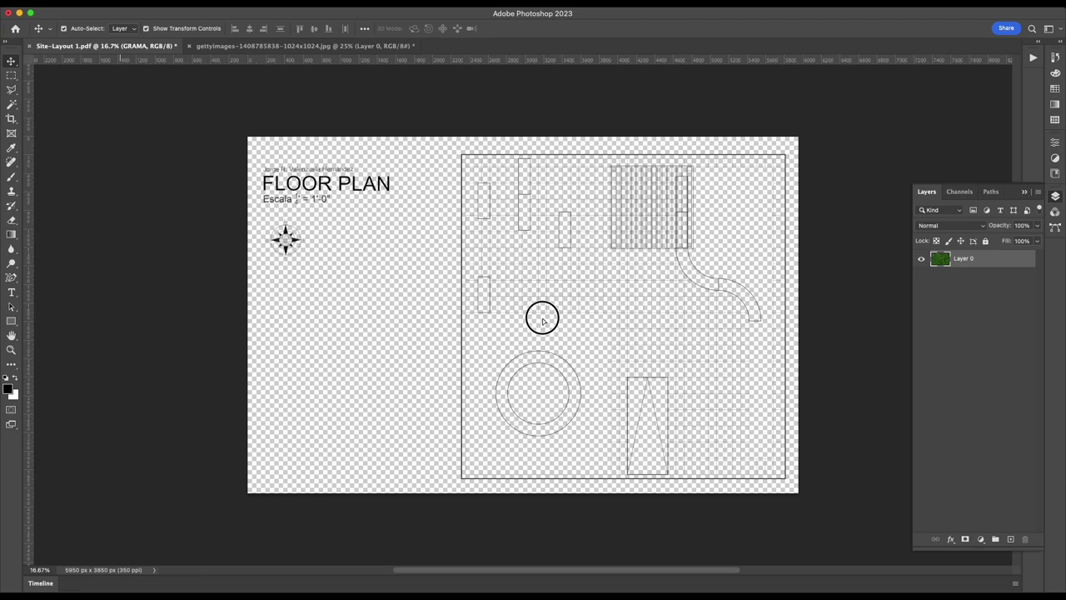
{"action": "mouse_move", "coordinate": [543, 320]}
{"action": "left_mouse_down"}
{"action": "mouse_move", "coordinate": [530, 277]}
{"action": "mouse_move", "coordinate": [492, 267]}
{"action": "mouse_move", "coordinate": [404, 364]}
{"action": "left_mouse_up"}
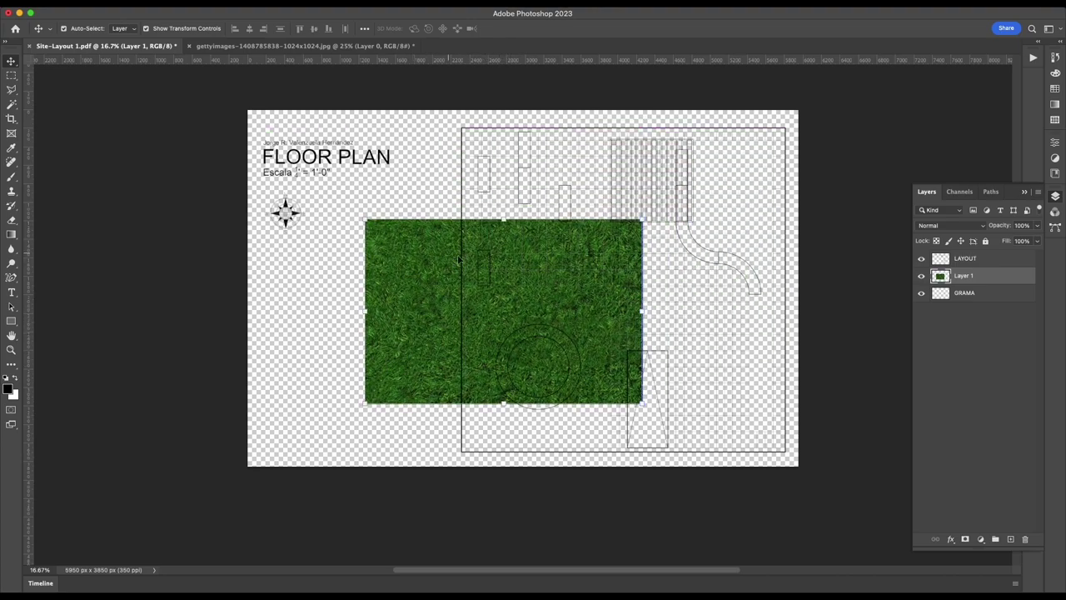
{"action": "mouse_move", "coordinate": [515, 280]}
{"action": "left_mouse_down"}
{"action": "mouse_move", "coordinate": [318, 293]}
{"action": "mouse_move", "coordinate": [373, 303]}
{"action": "left_mouse_up"}
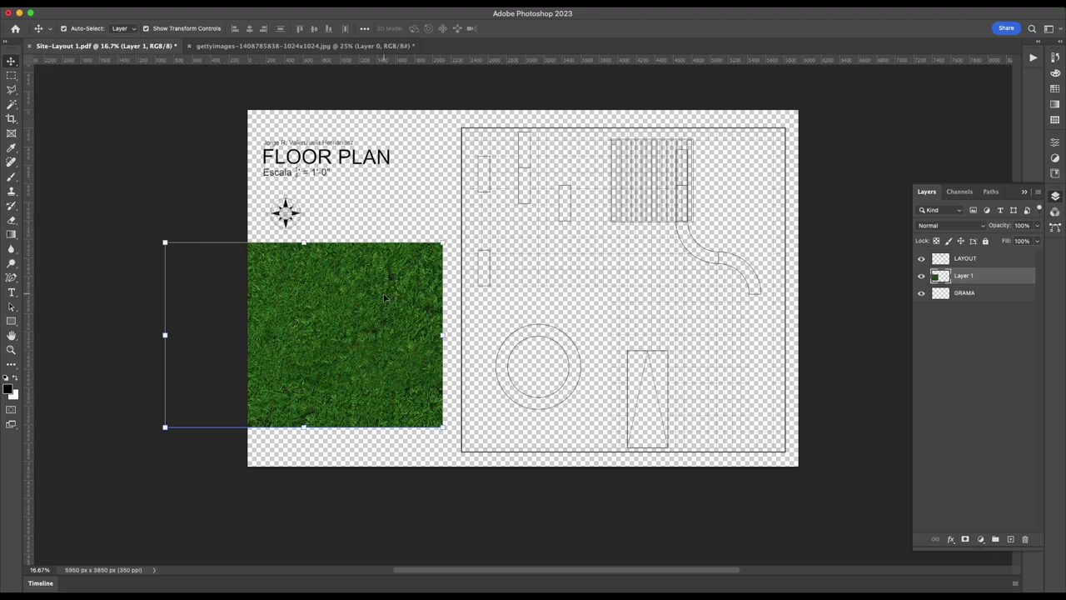
{"action": "mouse_move", "coordinate": [368, 293]}
{"action": "left_mouse_down"}
{"action": "mouse_move", "coordinate": [432, 302]}
{"action": "mouse_move", "coordinate": [568, 286]}
{"action": "left_mouse_up"}
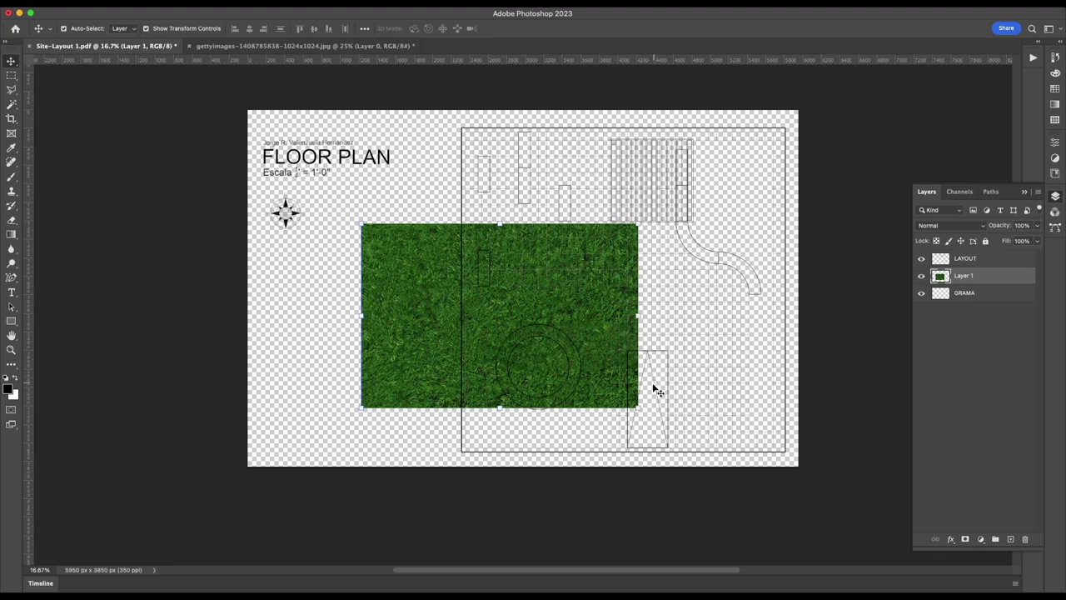
{"action": "left_click_drag", "start_coordinate": [402, 355], "coordinate": [382, 373]}
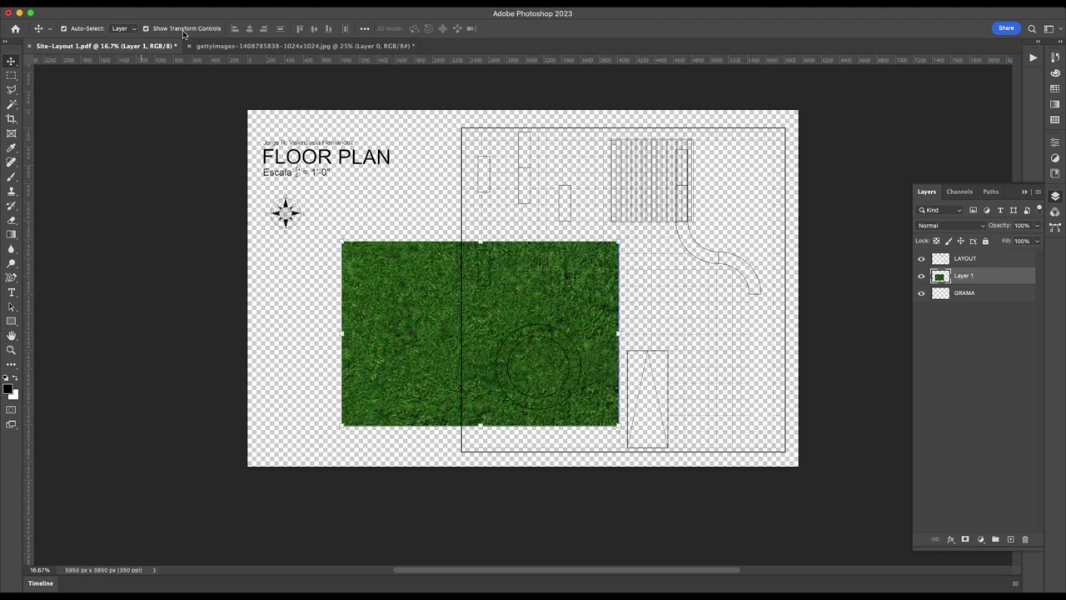
{"action": "left_click", "coordinate": [146, 29]}
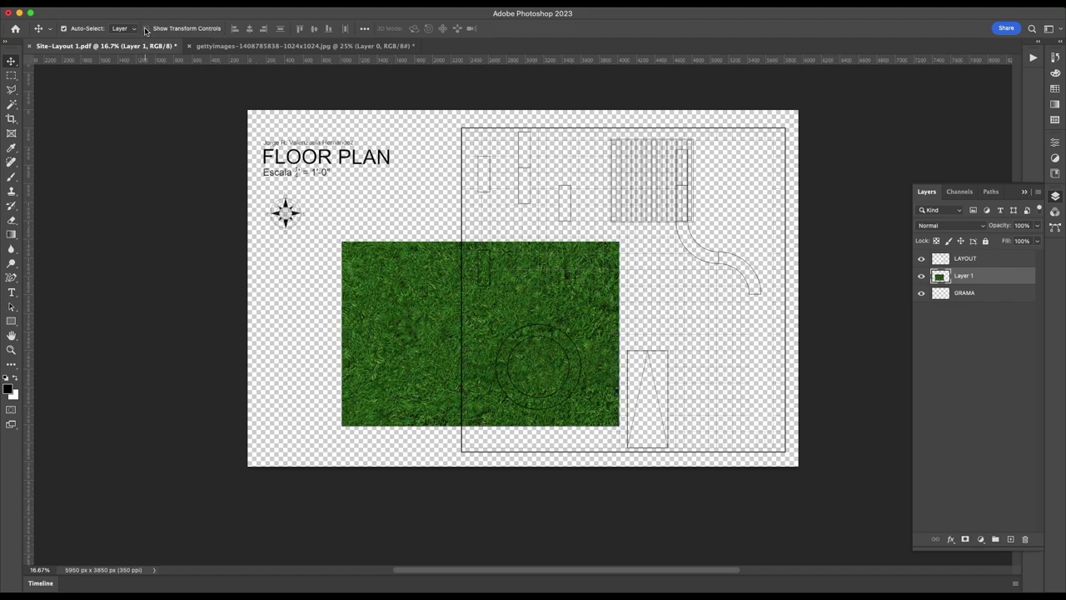
{"action": "left_click_drag", "start_coordinate": [389, 283], "coordinate": [319, 299]}
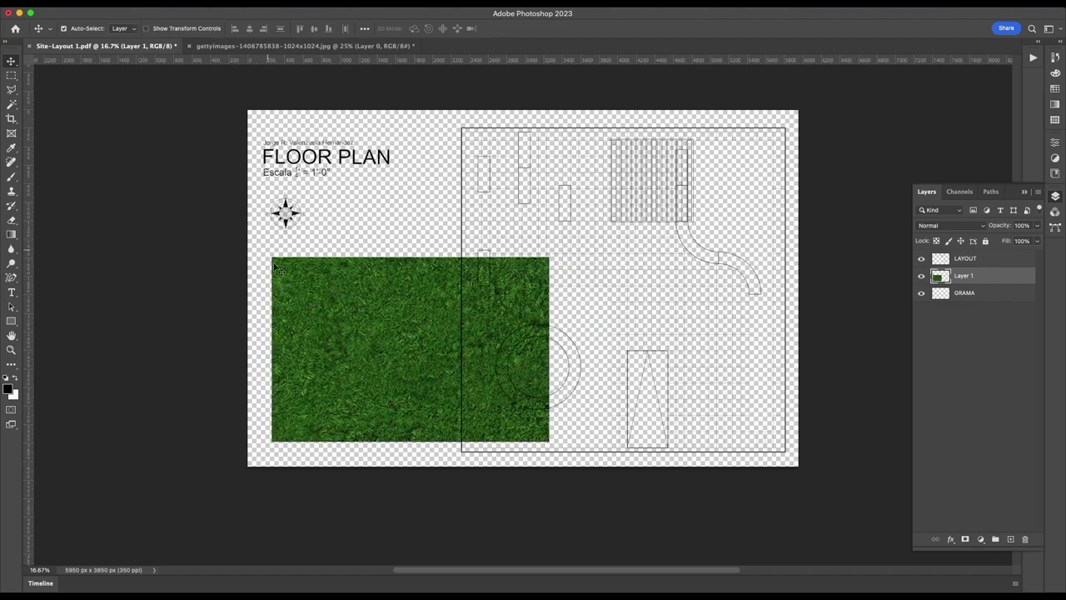
{"action": "scroll", "coordinate": [148, 31], "scroll_direction": "down", "scroll_amount": 1}
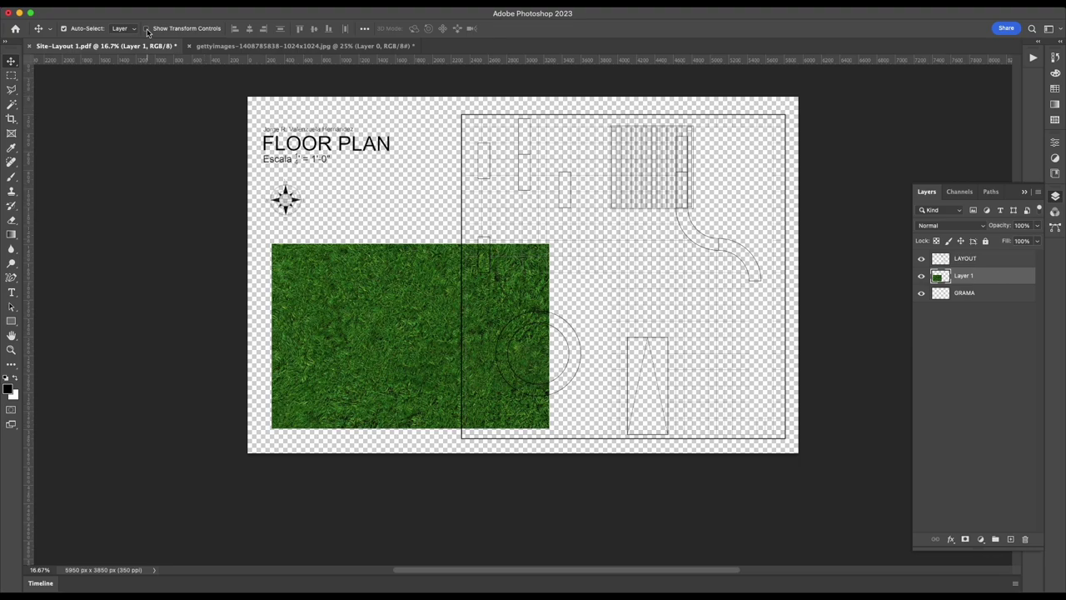
{"action": "left_click", "coordinate": [147, 29]}
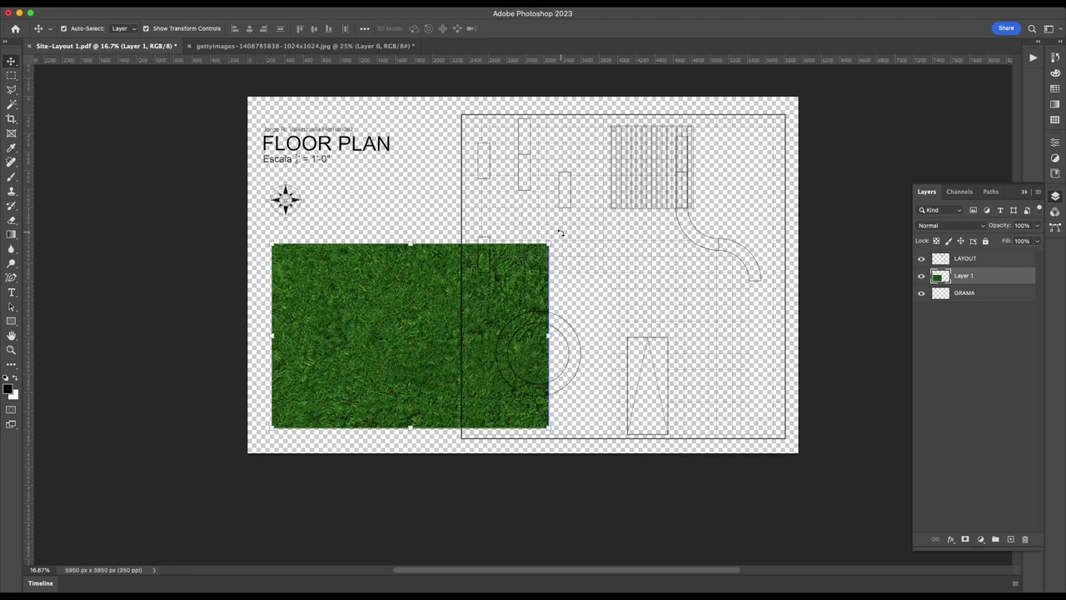
- Rotate Layer 1 by -90° and move it beside the left of the floor plan outline
{"action": "mouse_move", "coordinate": [561, 233]}
{"action": "left_mouse_down"}
{"action": "mouse_move", "coordinate": [394, 163]}
{"action": "mouse_move", "coordinate": [316, 177]}
{"action": "left_mouse_up"}
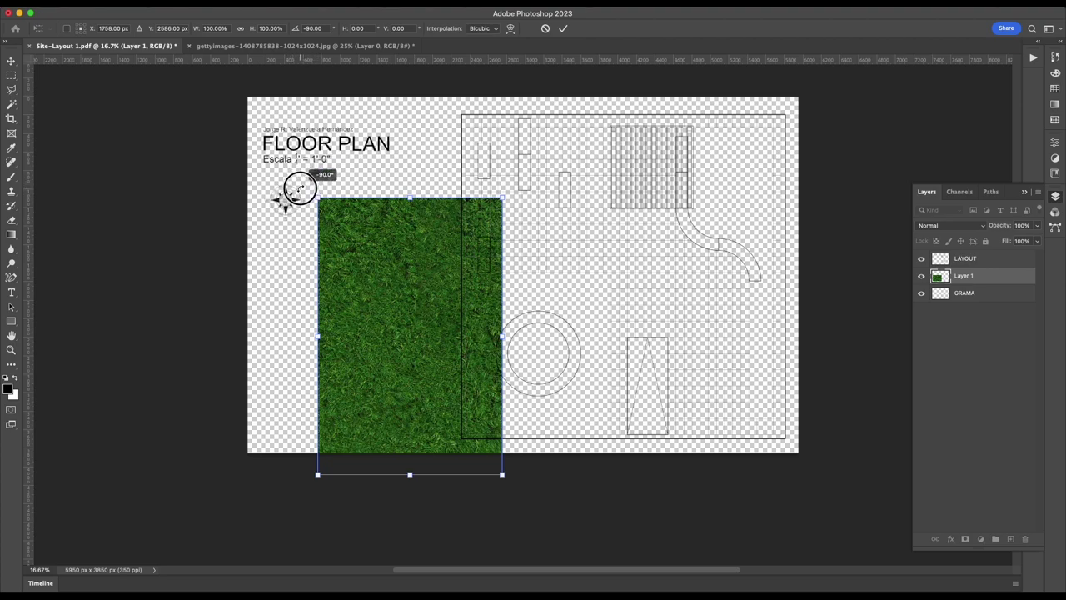
{"action": "left_click_drag", "start_coordinate": [315, 175], "coordinate": [302, 185]}
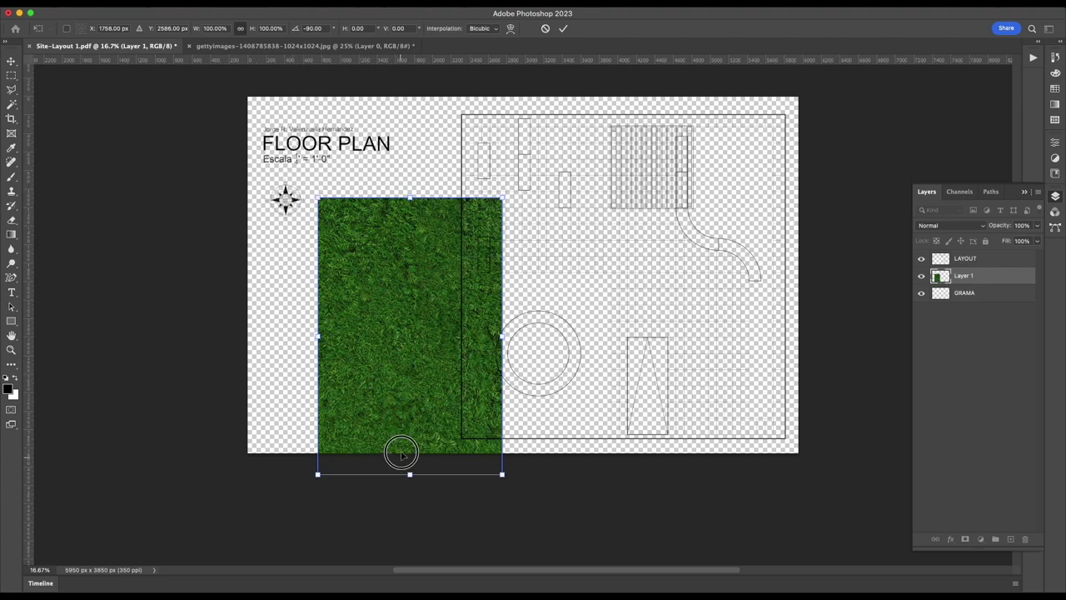
{"action": "mouse_move", "coordinate": [400, 455]}
{"action": "left_mouse_down"}
{"action": "mouse_move", "coordinate": [393, 392]}
{"action": "mouse_move", "coordinate": [428, 409]}
{"action": "mouse_move", "coordinate": [369, 407]}
{"action": "mouse_move", "coordinate": [339, 423]}
{"action": "mouse_move", "coordinate": [350, 427]}
{"action": "left_mouse_up"}
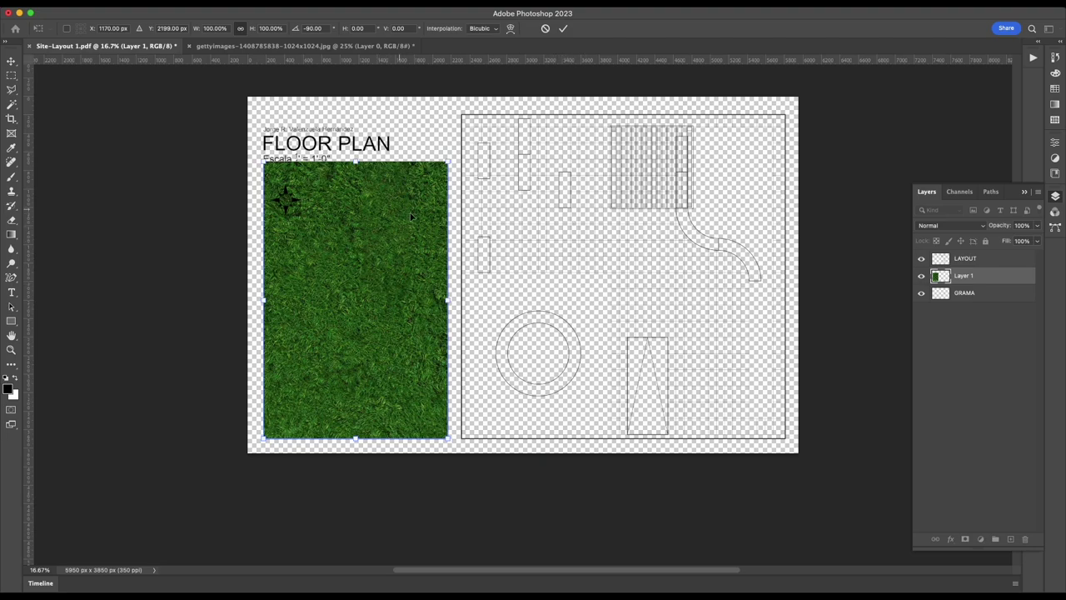
{"action": "key", "text": "Return"}
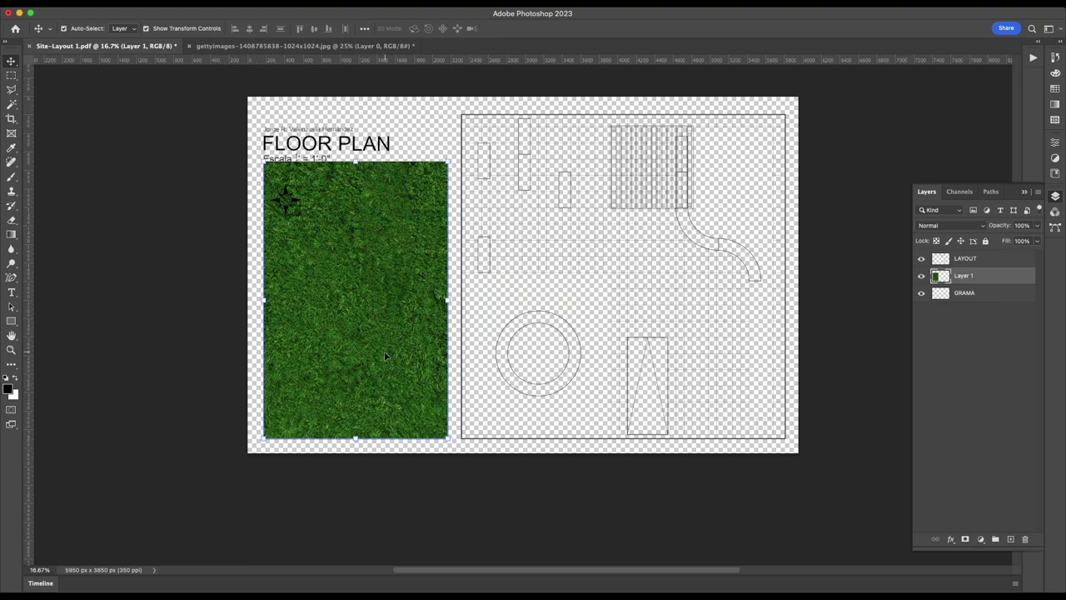
{"action": "left_click_drag", "start_coordinate": [401, 359], "coordinate": [598, 321]}
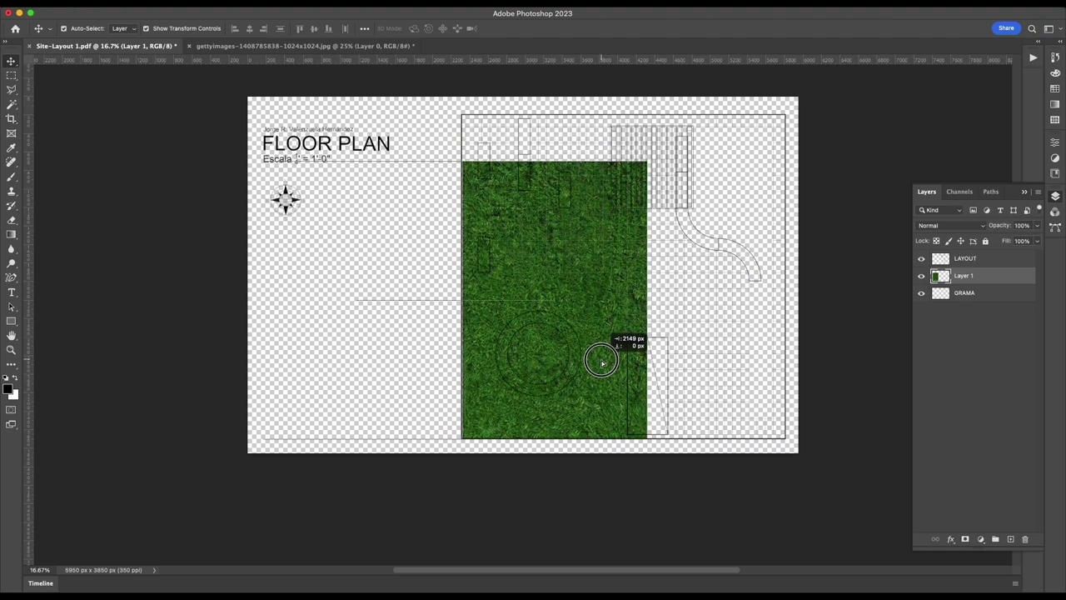
{"action": "left_click_drag", "start_coordinate": [598, 321], "coordinate": [601, 364]}
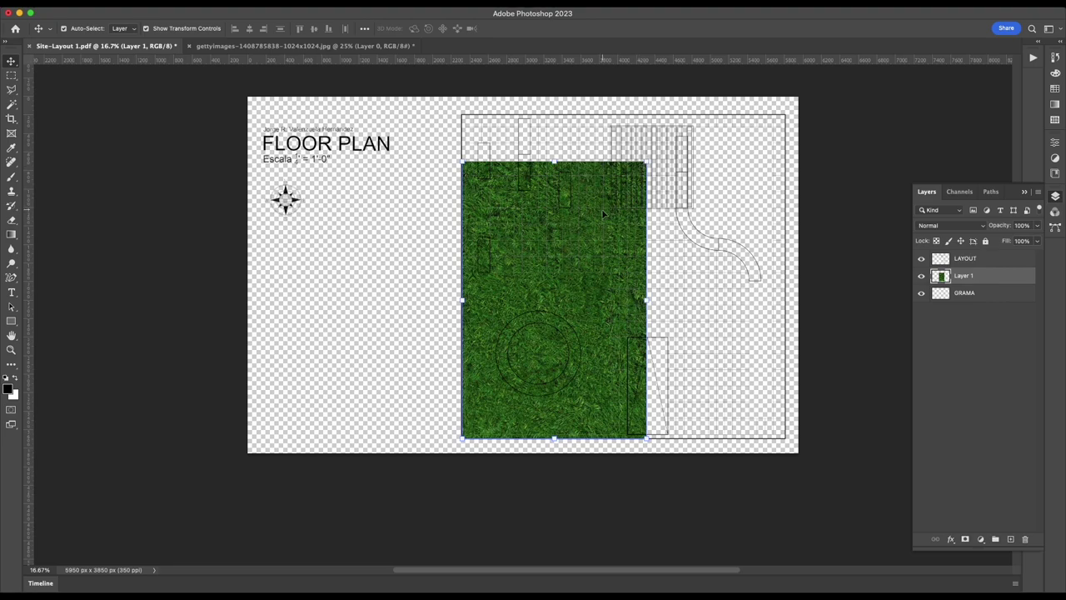
{"action": "left_click_drag", "start_coordinate": [603, 240], "coordinate": [410, 243]}
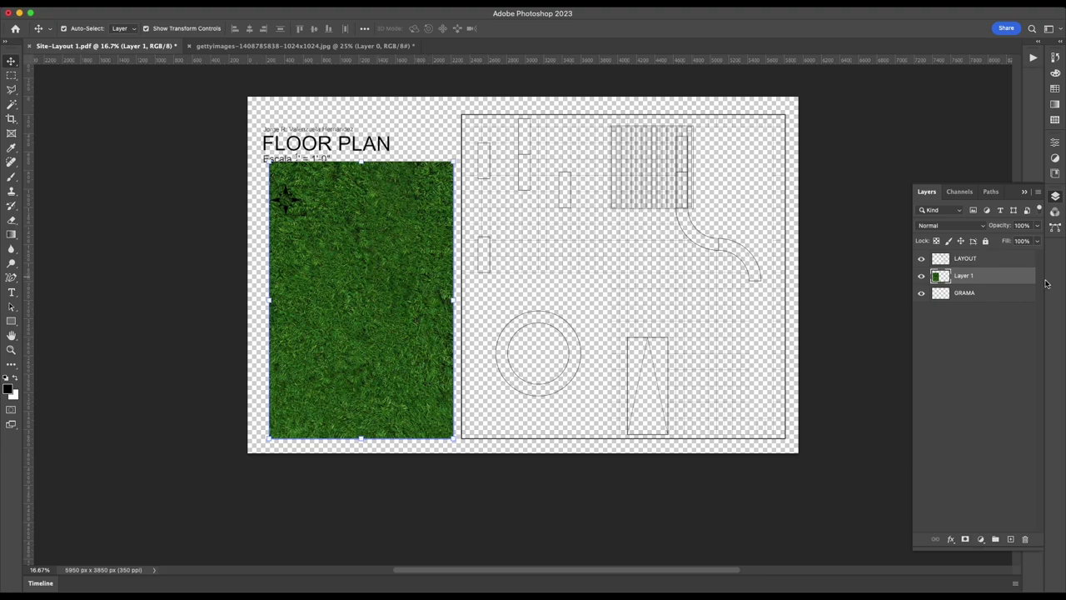
- Rename the grass layer Layer 1 to GRAMA
{"action": "left_click", "coordinate": [958, 353]}
{"action": "left_click", "coordinate": [992, 280]}
{"action": "double_click", "coordinate": [964, 280]}
{"action": "type", "text": "GRAMA"}
{"action": "key", "text": "Return"}
{"action": "left_click", "coordinate": [1003, 348]}
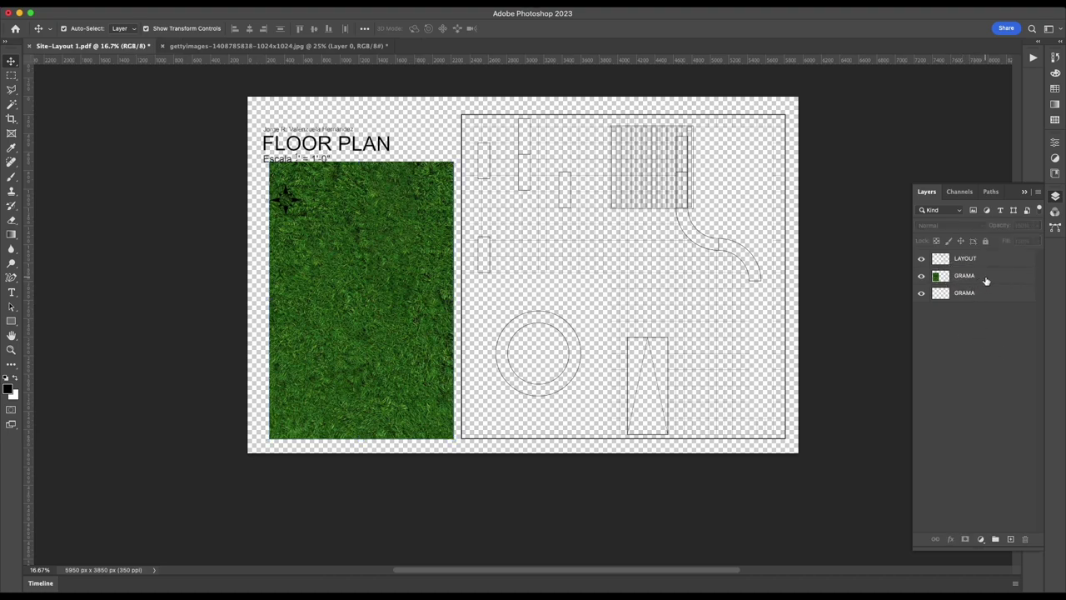
- Duplicate GRAMA into a GRAMA copy layer
{"action": "left_click", "coordinate": [987, 278]}
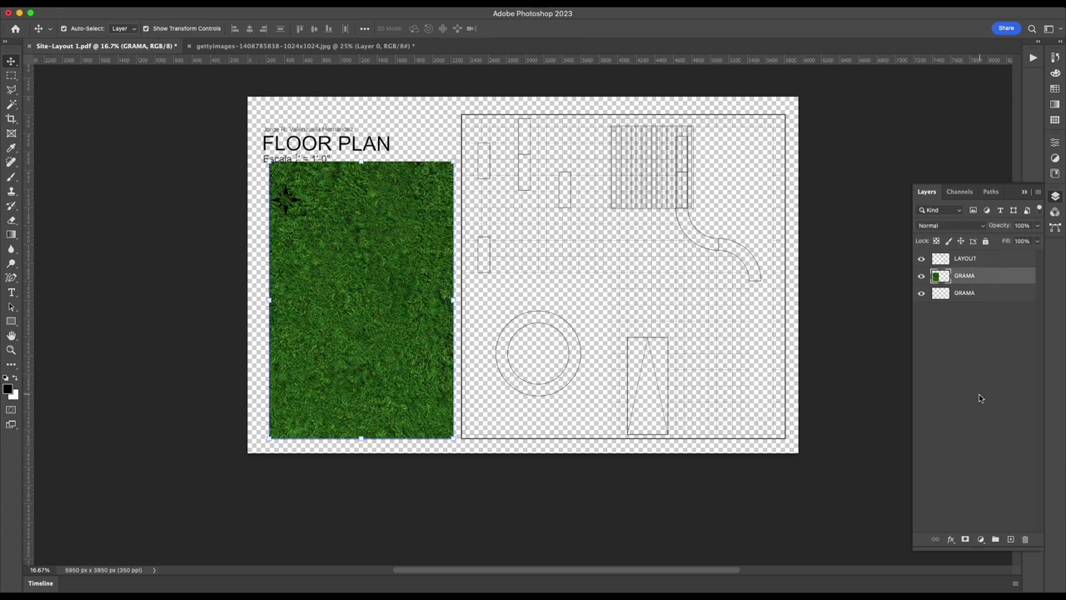
{"action": "key", "text": "ctrl+j"}
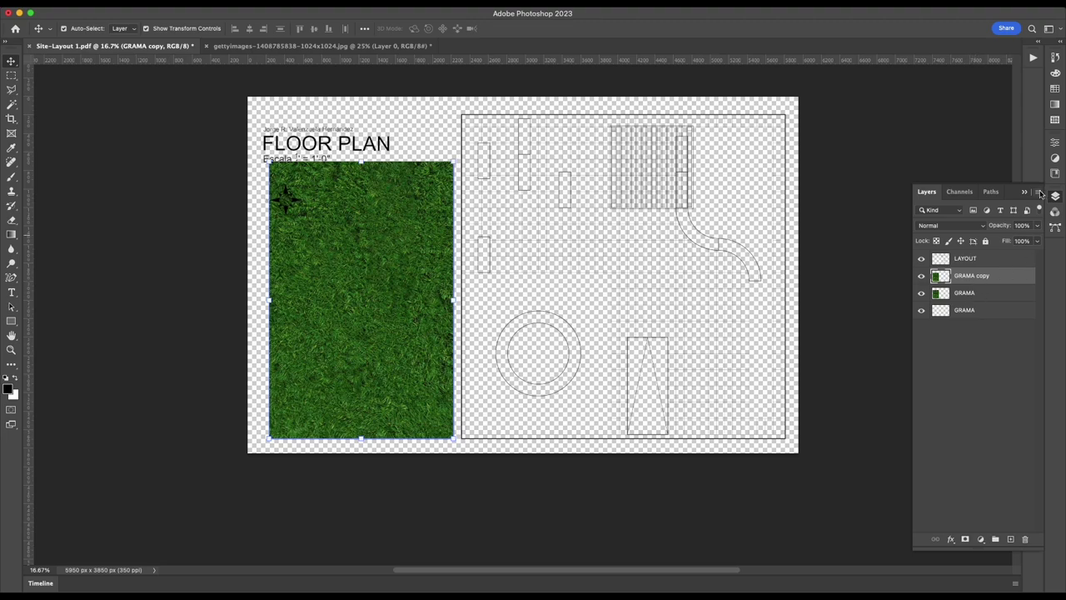
{"action": "left_click", "coordinate": [1038, 193]}
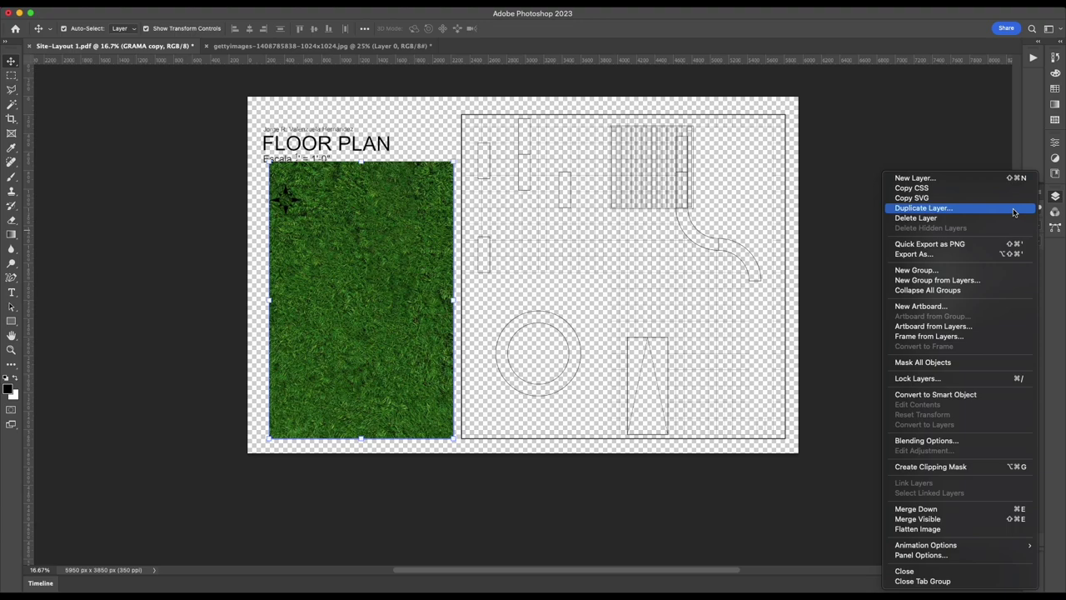
{"action": "left_click", "coordinate": [986, 140]}
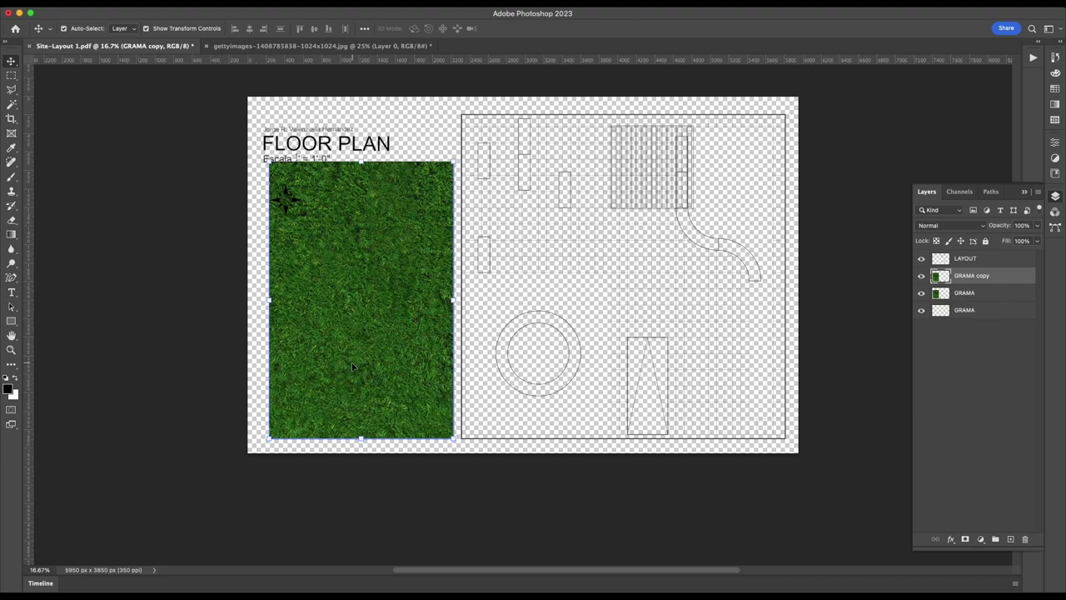
- Move GRAMA copy directly right of GRAMA inside the plan outline, then deselect it
{"action": "mouse_move", "coordinate": [303, 384]}
{"action": "left_mouse_down"}
{"action": "mouse_move", "coordinate": [367, 392]}
{"action": "mouse_move", "coordinate": [388, 381]}
{"action": "left_mouse_up"}
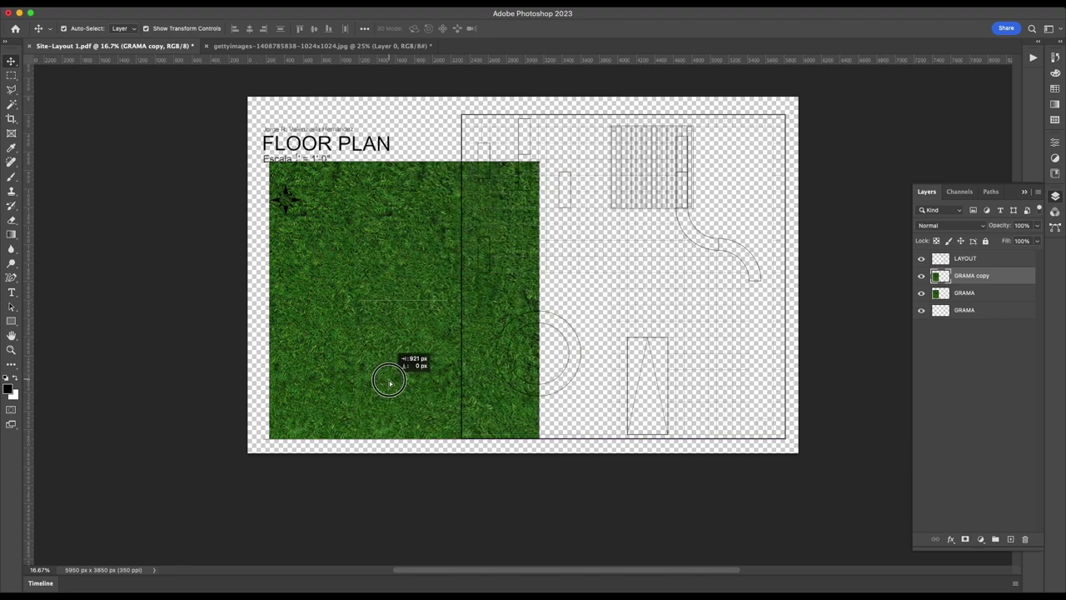
{"action": "mouse_move", "coordinate": [389, 382]}
{"action": "left_mouse_down"}
{"action": "mouse_move", "coordinate": [533, 382]}
{"action": "mouse_move", "coordinate": [422, 374]}
{"action": "mouse_move", "coordinate": [541, 369]}
{"action": "mouse_move", "coordinate": [403, 361]}
{"action": "mouse_move", "coordinate": [574, 359]}
{"action": "mouse_move", "coordinate": [552, 359]}
{"action": "mouse_move", "coordinate": [571, 281]}
{"action": "mouse_move", "coordinate": [553, 325]}
{"action": "mouse_move", "coordinate": [564, 316]}
{"action": "mouse_move", "coordinate": [503, 363]}
{"action": "mouse_move", "coordinate": [542, 281]}
{"action": "mouse_move", "coordinate": [592, 372]}
{"action": "mouse_move", "coordinate": [508, 276]}
{"action": "mouse_move", "coordinate": [468, 275]}
{"action": "mouse_move", "coordinate": [545, 371]}
{"action": "mouse_move", "coordinate": [524, 381]}
{"action": "left_mouse_up"}
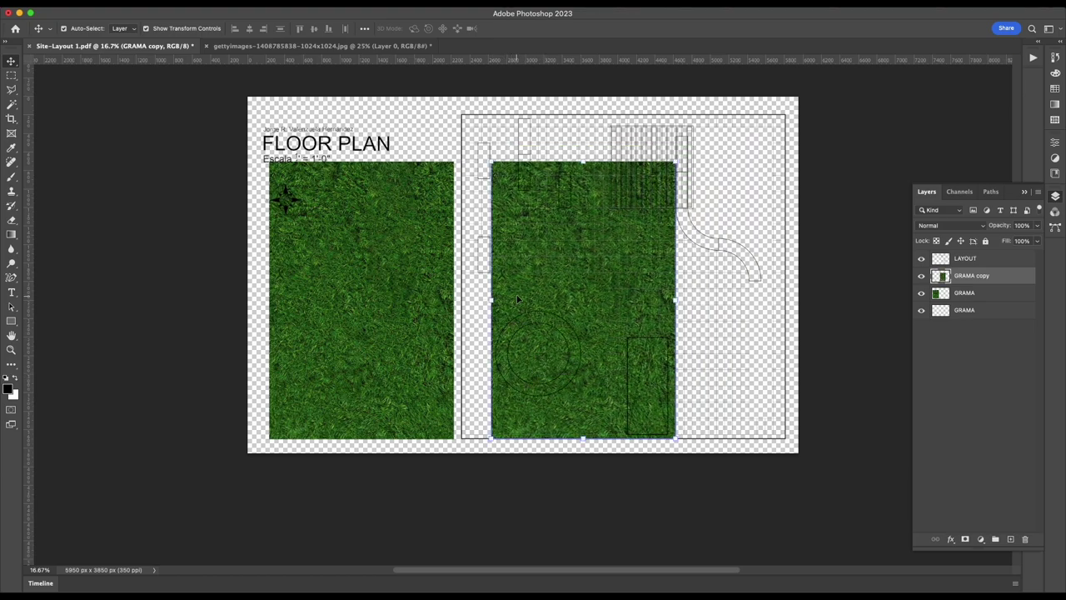
{"action": "mouse_move", "coordinate": [518, 299]}
{"action": "left_mouse_down"}
{"action": "mouse_move", "coordinate": [483, 298]}
{"action": "mouse_move", "coordinate": [600, 297]}
{"action": "mouse_move", "coordinate": [495, 275]}
{"action": "mouse_move", "coordinate": [603, 384]}
{"action": "mouse_move", "coordinate": [553, 306]}
{"action": "mouse_move", "coordinate": [643, 314]}
{"action": "mouse_move", "coordinate": [559, 255]}
{"action": "mouse_move", "coordinate": [504, 100]}
{"action": "mouse_move", "coordinate": [528, 435]}
{"action": "mouse_move", "coordinate": [591, 489]}
{"action": "mouse_move", "coordinate": [521, 498]}
{"action": "mouse_move", "coordinate": [541, 498]}
{"action": "left_mouse_up"}
{"action": "scroll", "coordinate": [531, 445], "scroll_direction": "down", "scroll_amount": 5}
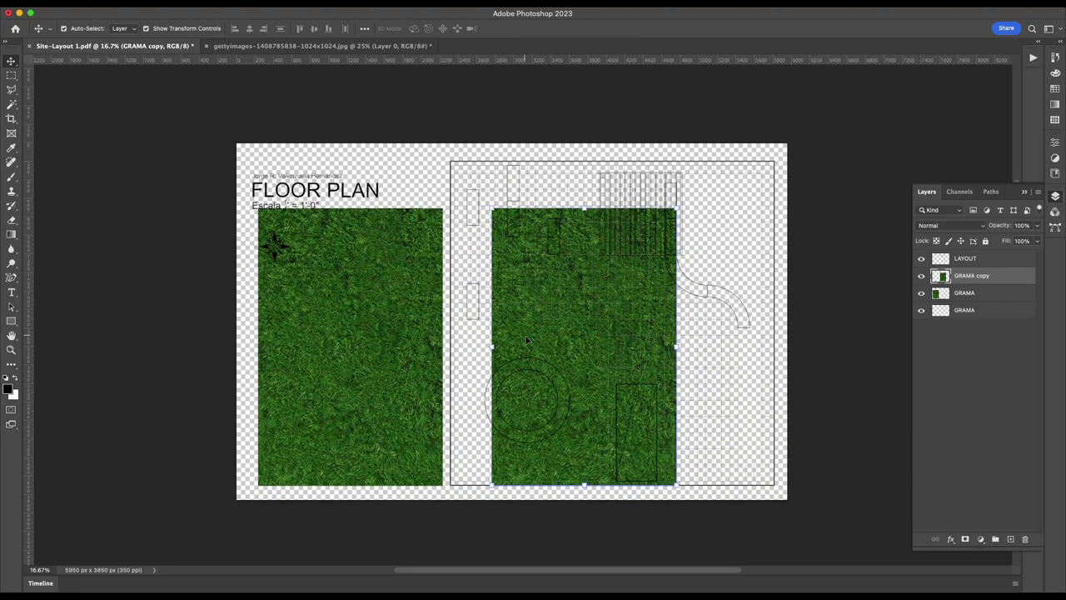
{"action": "left_click_drag", "start_coordinate": [526, 340], "coordinate": [488, 343]}
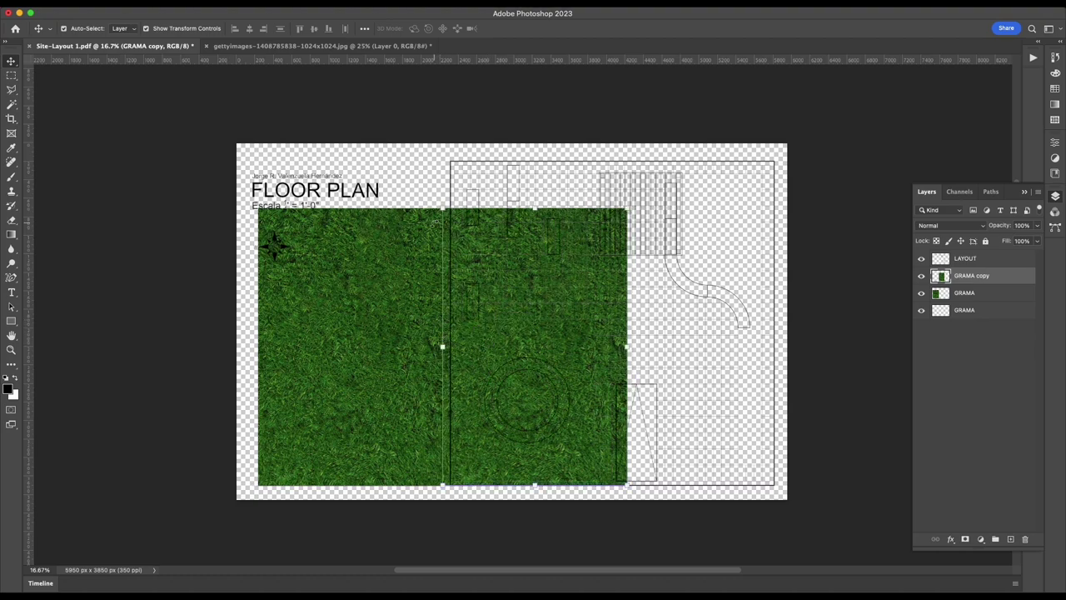
{"action": "left_click", "coordinate": [408, 103]}
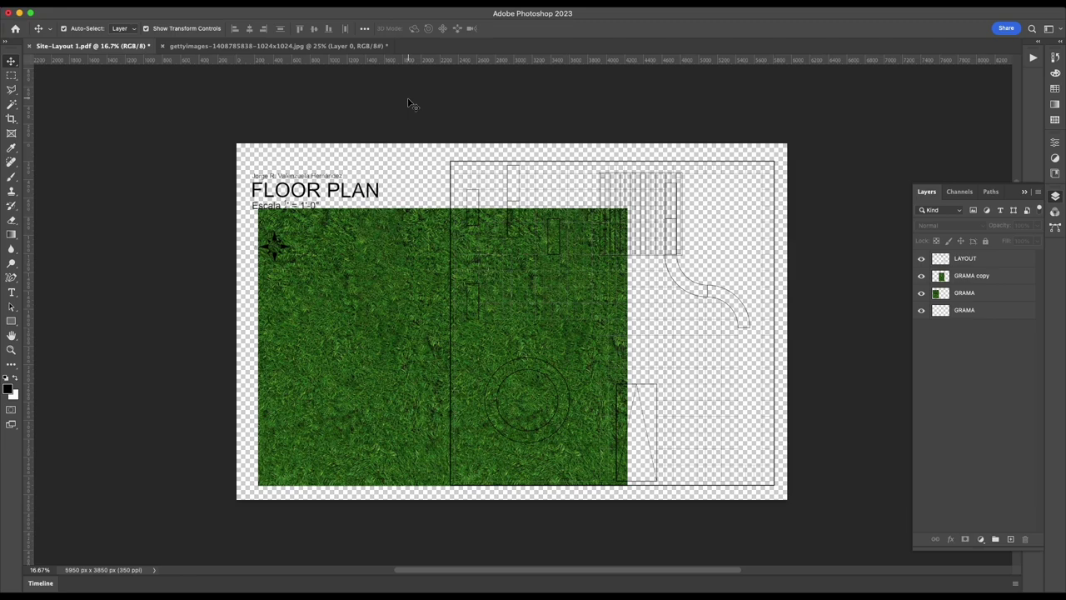
- Merge the GRAMA and GRAMA copy grass tile layers via the Layers panel's Merge Layers command
{"action": "left_click", "coordinate": [367, 417]}
{"action": "left_click", "coordinate": [498, 306], "text": "shift"}
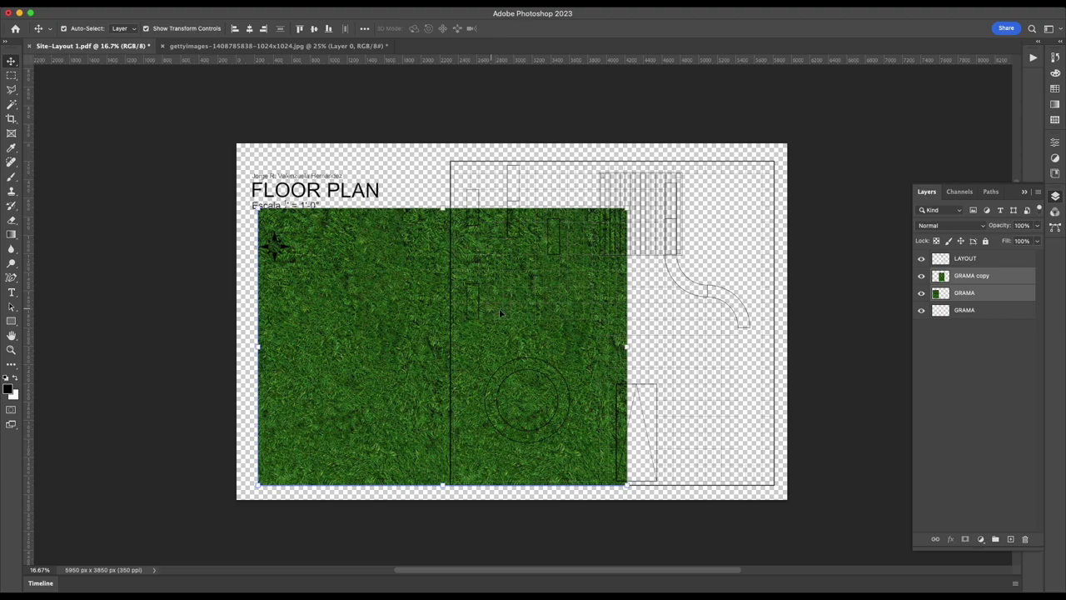
{"action": "left_click", "coordinate": [977, 364]}
{"action": "left_click", "coordinate": [971, 276]}
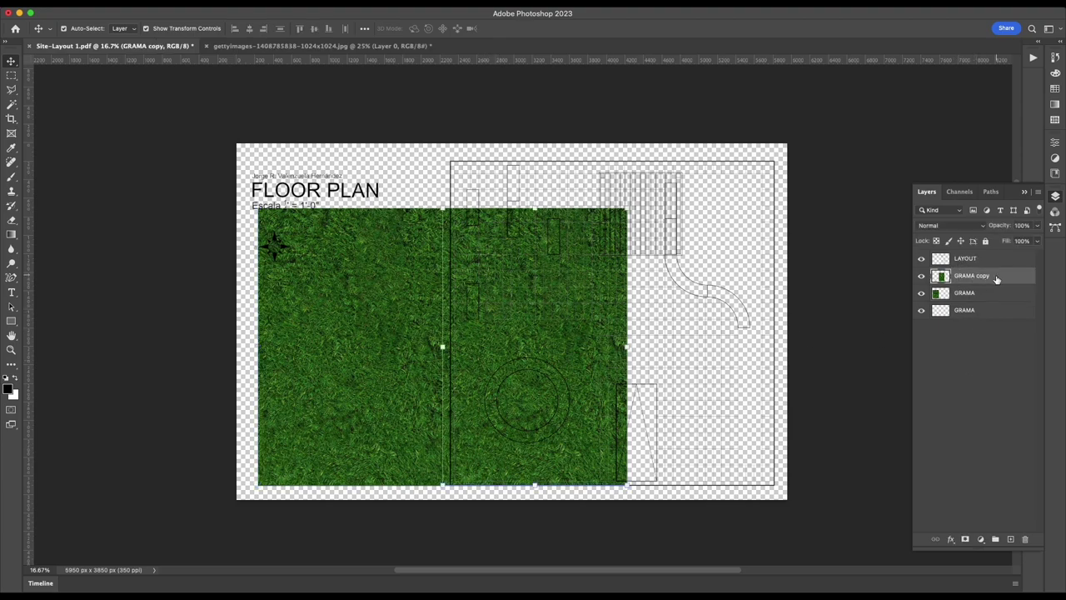
{"action": "left_click", "coordinate": [969, 293], "text": "shift"}
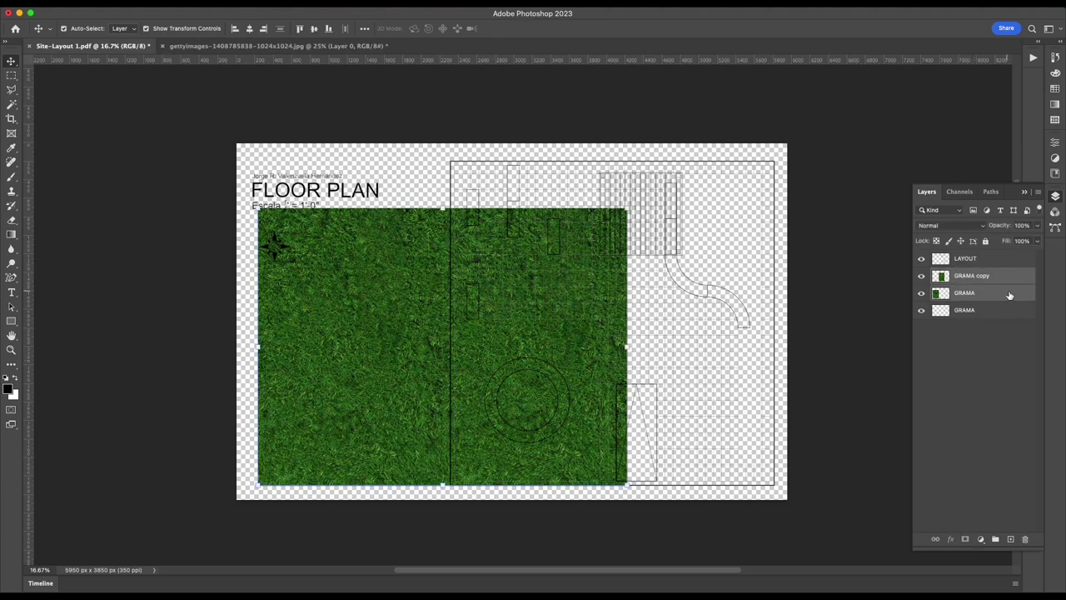
{"action": "right_click", "coordinate": [1009, 293]}
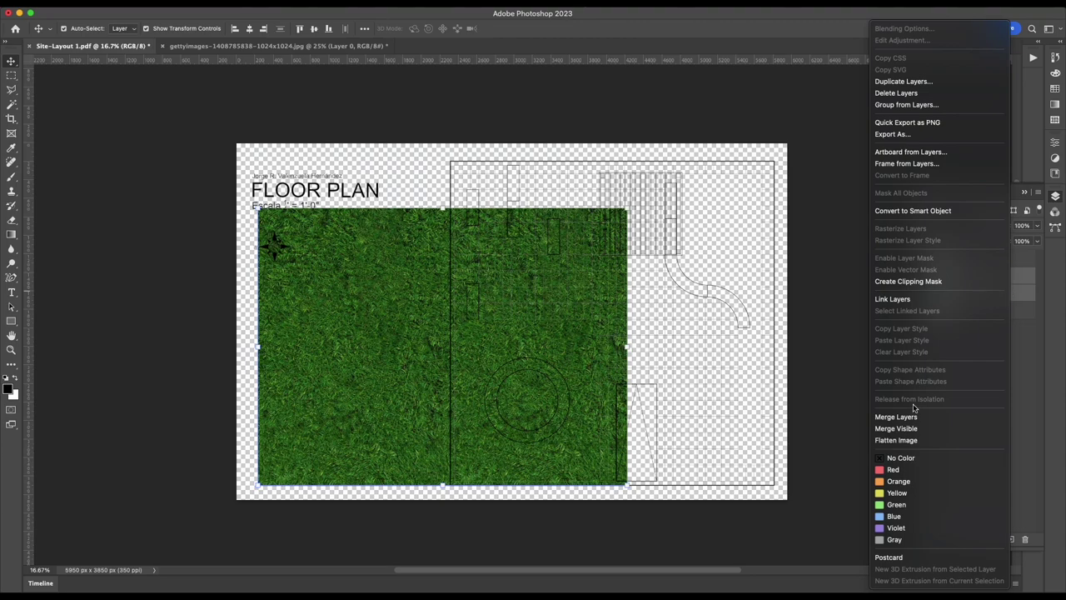
{"action": "left_click", "coordinate": [1043, 197]}
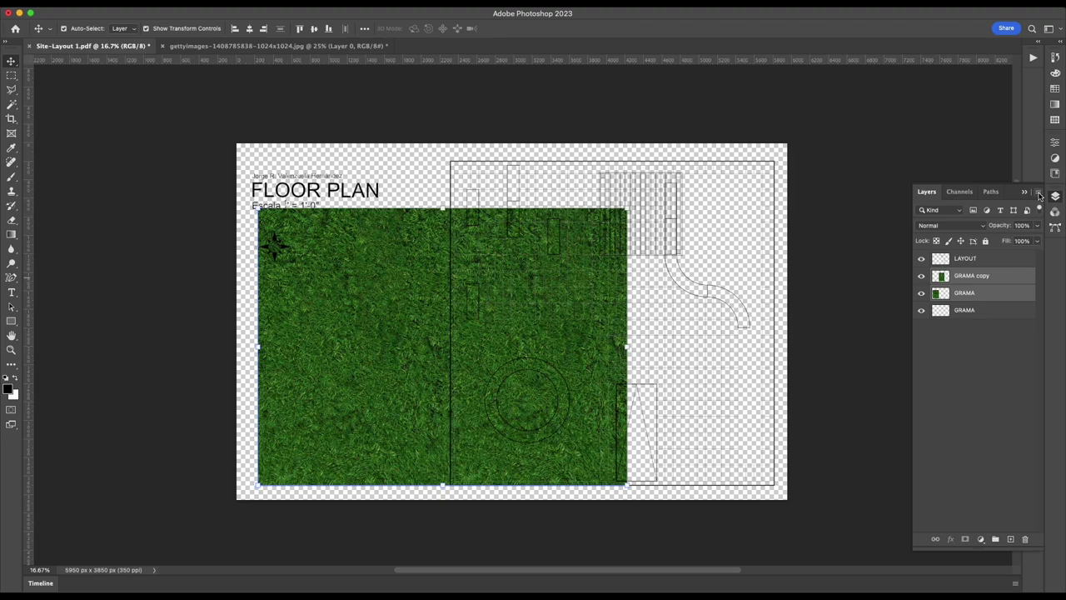
{"action": "left_click", "coordinate": [1039, 194]}
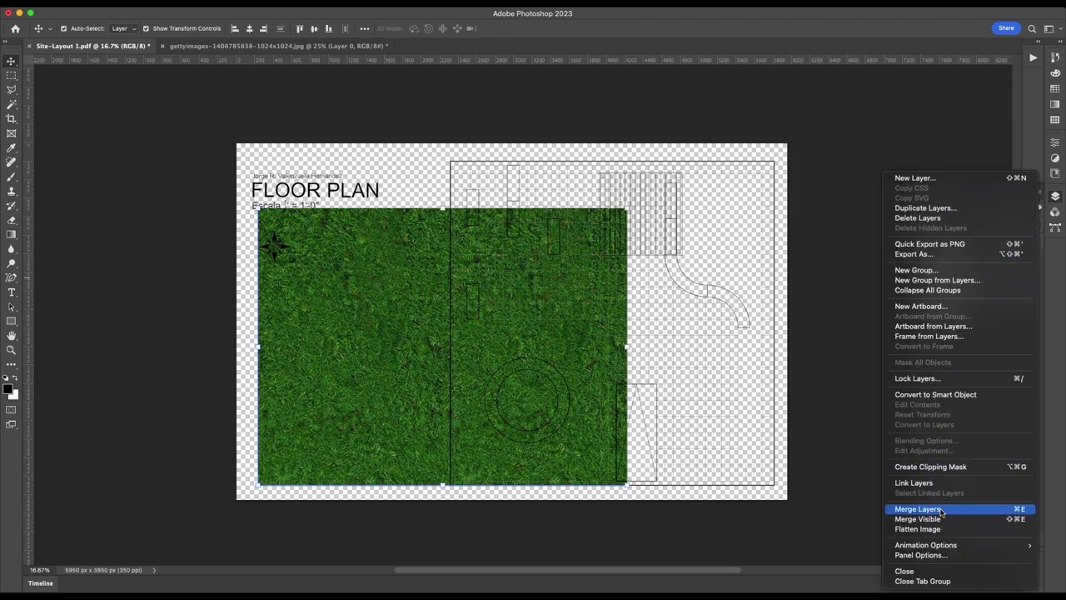
{"action": "left_click", "coordinate": [941, 510]}
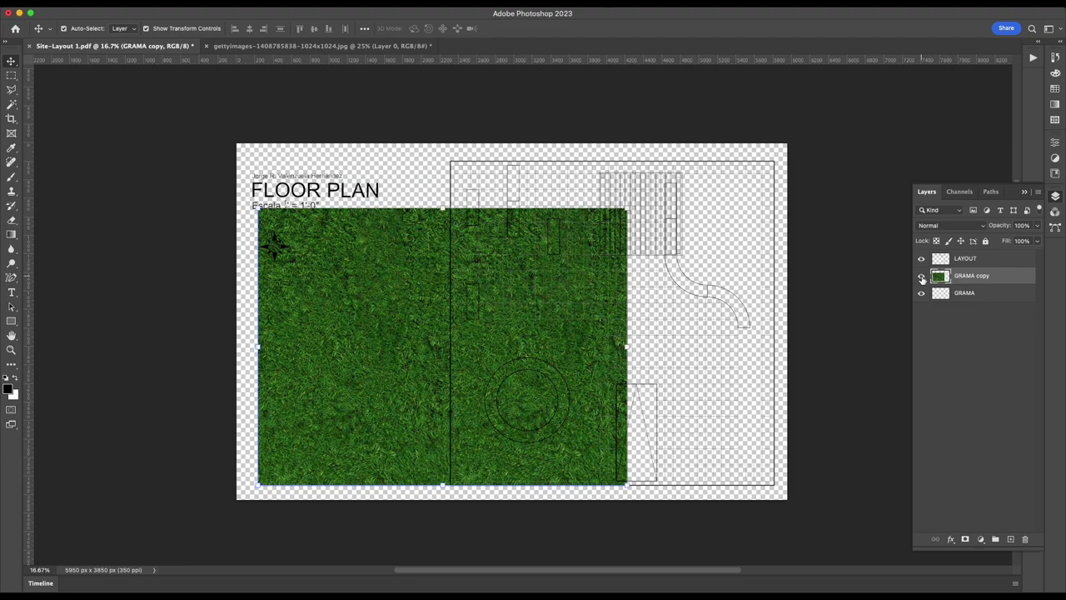
{"action": "left_click", "coordinate": [921, 277]}
{"action": "left_click", "coordinate": [921, 276]}
- Move and Free Transform the merged grass so it covers the floor plan
{"action": "mouse_move", "coordinate": [350, 388]}
{"action": "left_mouse_down"}
{"action": "mouse_move", "coordinate": [383, 323]}
{"action": "mouse_move", "coordinate": [499, 343]}
{"action": "left_mouse_up"}
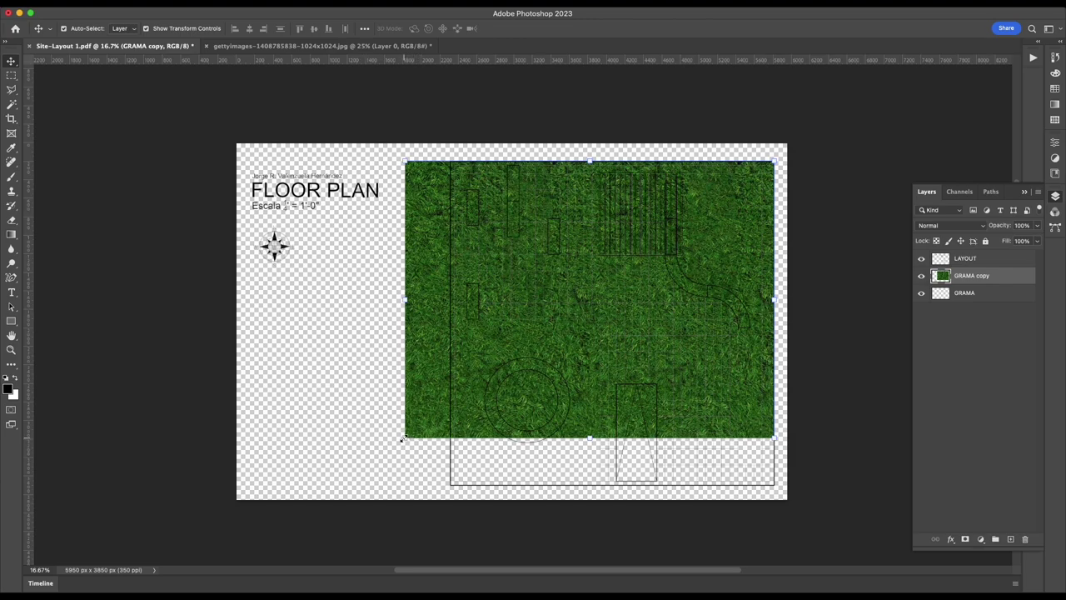
{"action": "left_click_drag", "start_coordinate": [404, 437], "coordinate": [332, 477]}
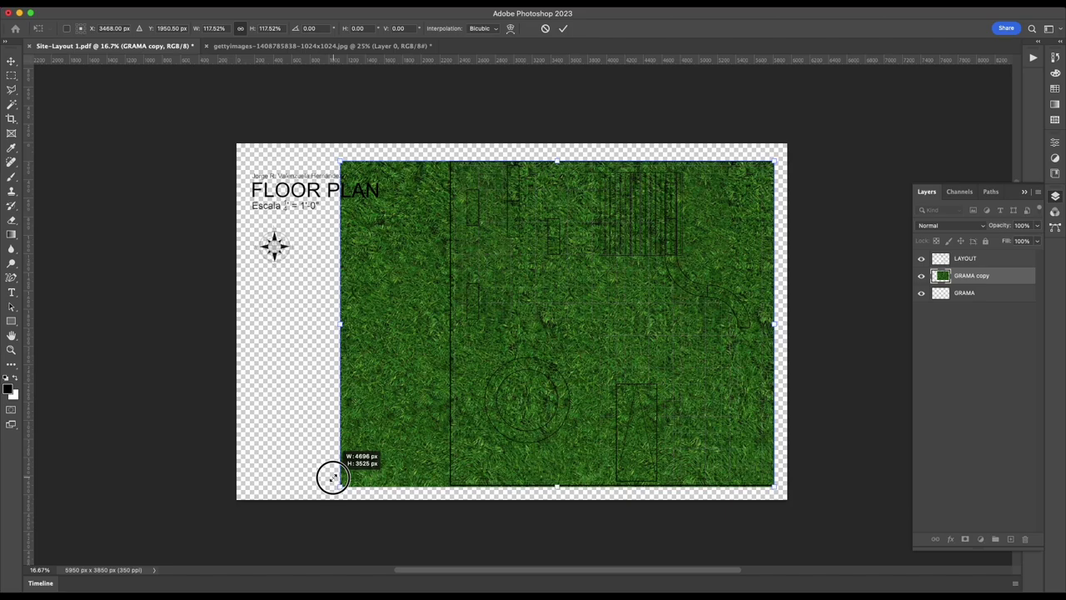
{"action": "mouse_move", "coordinate": [332, 478]}
{"action": "left_mouse_down"}
{"action": "mouse_move", "coordinate": [407, 478]}
{"action": "mouse_move", "coordinate": [343, 424]}
{"action": "mouse_move", "coordinate": [269, 422]}
{"action": "mouse_move", "coordinate": [382, 464]}
{"action": "mouse_move", "coordinate": [430, 400]}
{"action": "mouse_move", "coordinate": [291, 392]}
{"action": "mouse_move", "coordinate": [374, 462]}
{"action": "mouse_move", "coordinate": [326, 445]}
{"action": "mouse_move", "coordinate": [361, 450]}
{"action": "mouse_move", "coordinate": [350, 462]}
{"action": "mouse_move", "coordinate": [339, 466]}
{"action": "mouse_move", "coordinate": [376, 431]}
{"action": "mouse_move", "coordinate": [526, 357]}
{"action": "mouse_move", "coordinate": [461, 443]}
{"action": "mouse_move", "coordinate": [348, 484]}
{"action": "mouse_move", "coordinate": [371, 528]}
{"action": "mouse_move", "coordinate": [348, 529]}
{"action": "mouse_move", "coordinate": [341, 542]}
{"action": "left_mouse_up"}
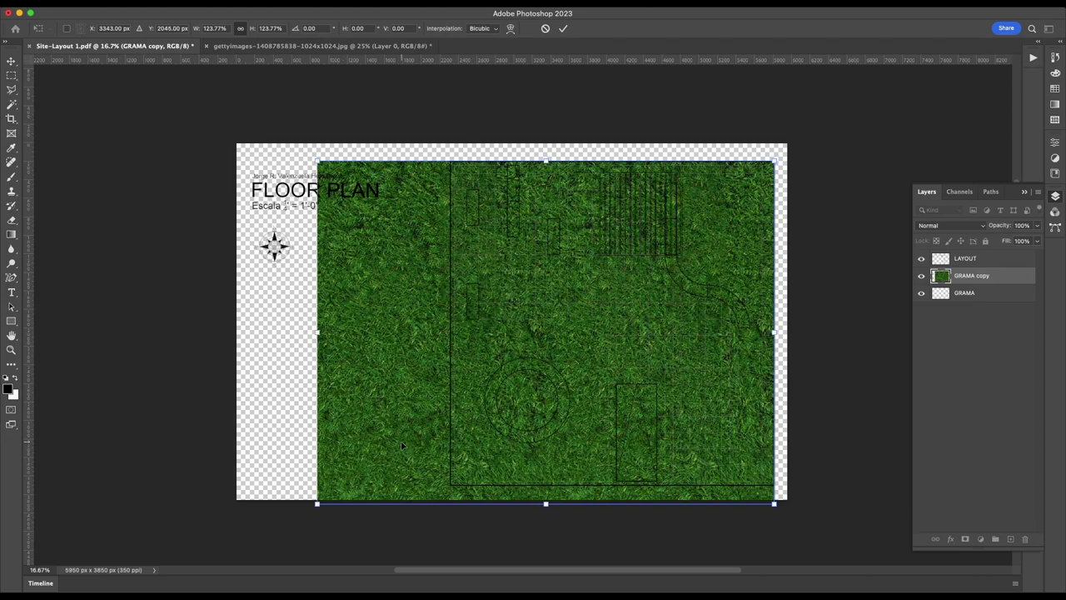
{"action": "key", "text": "Return"}
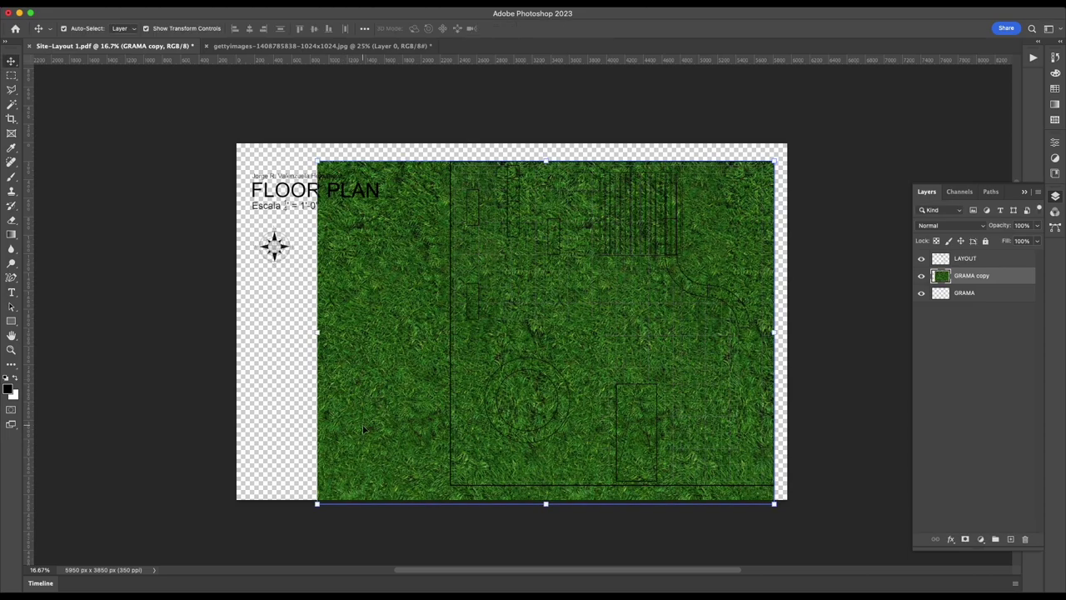
- Nudge the grass layer into exact alignment with the plan, then hide it
{"action": "mouse_move", "coordinate": [363, 429]}
{"action": "left_mouse_down"}
{"action": "mouse_move", "coordinate": [352, 409]}
{"action": "mouse_move", "coordinate": [314, 424]}
{"action": "mouse_move", "coordinate": [371, 421]}
{"action": "left_mouse_up"}
{"action": "key", "text": "Up"}
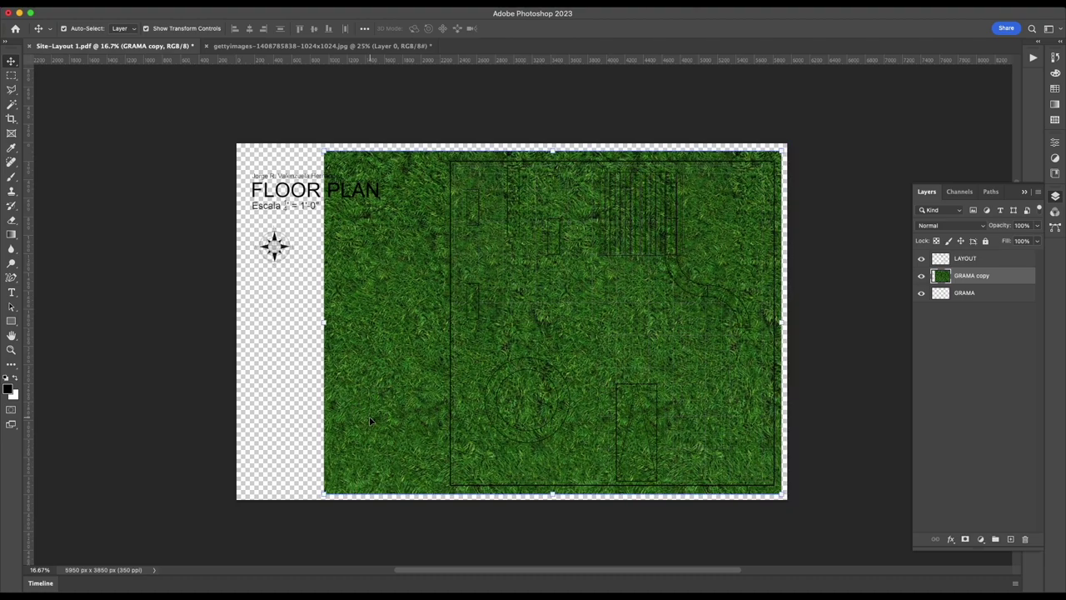
{"action": "key", "text": "Down"}
{"action": "key", "text": "Down"}
{"action": "key", "text": "Right"}
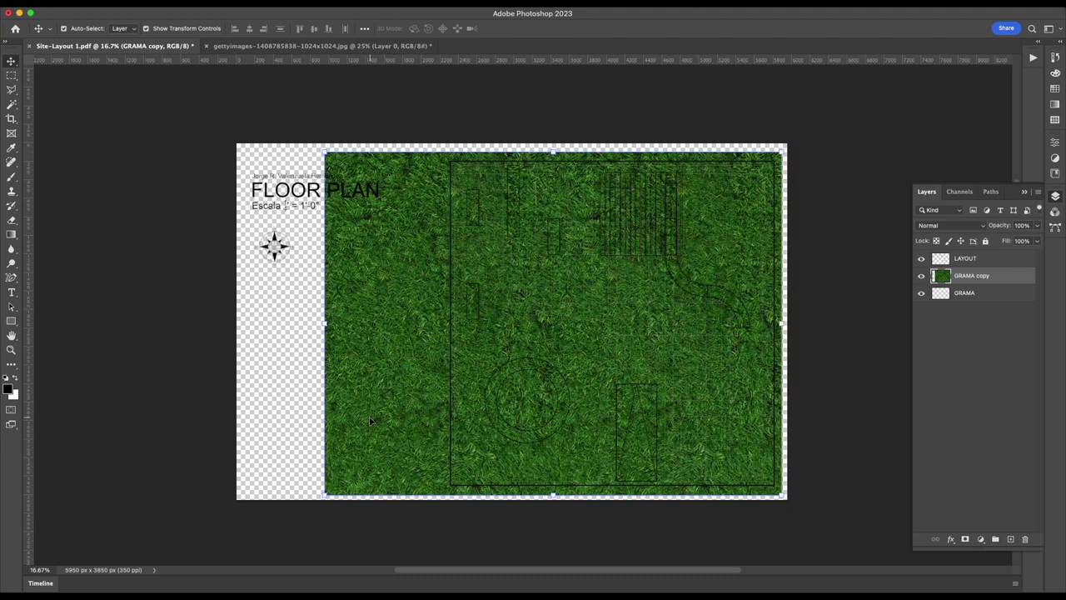
{"action": "key", "text": "Up"}
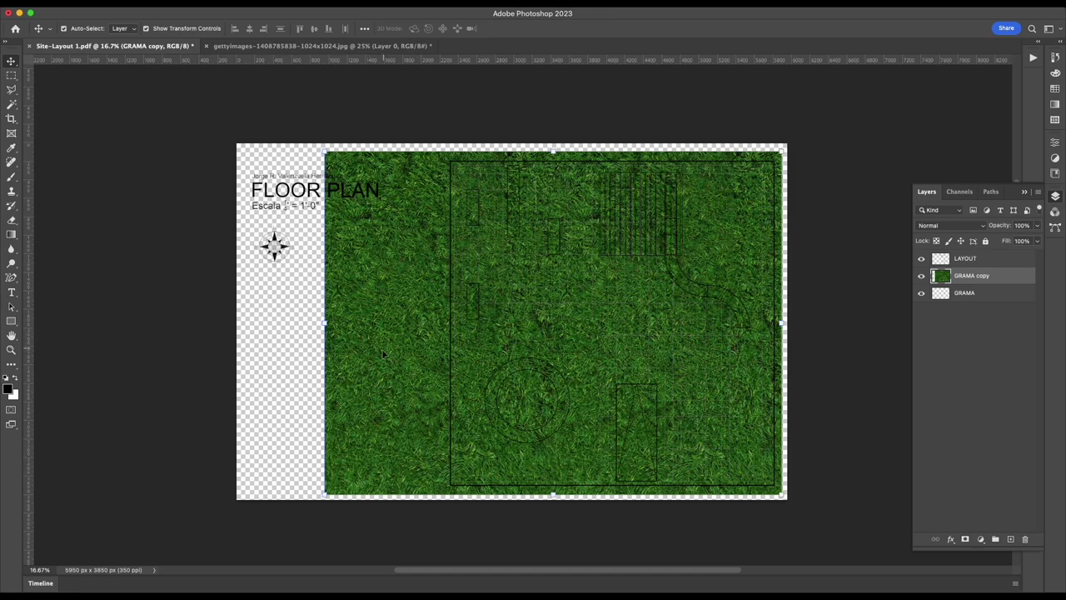
{"action": "left_click_drag", "start_coordinate": [376, 352], "coordinate": [373, 351]}
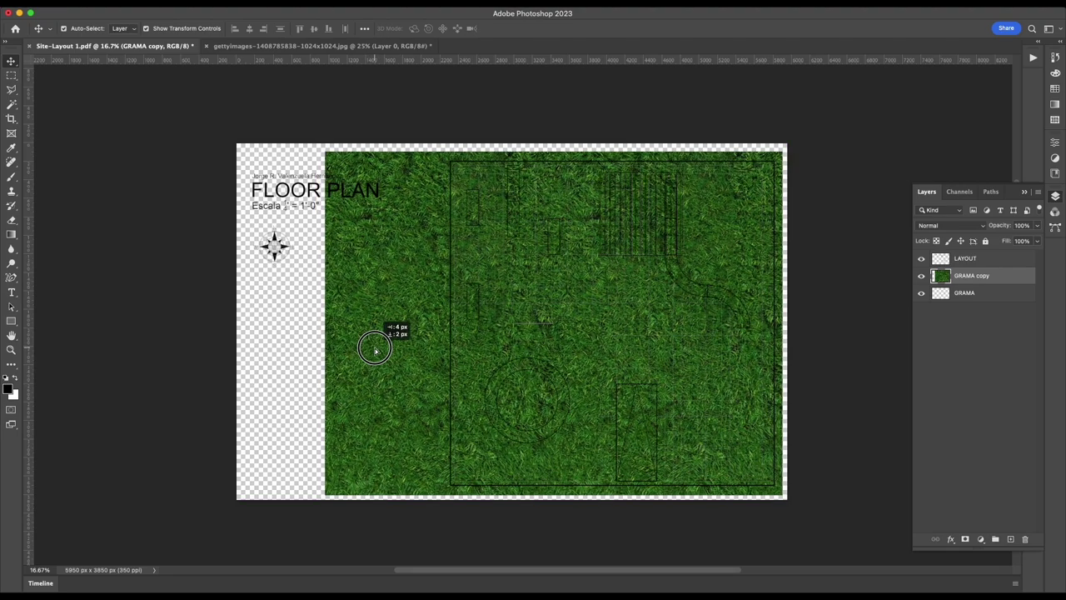
{"action": "left_click_drag", "start_coordinate": [373, 351], "coordinate": [375, 351]}
{"action": "key", "text": "shift+Left"}
{"action": "key", "text": "shift+Left"}
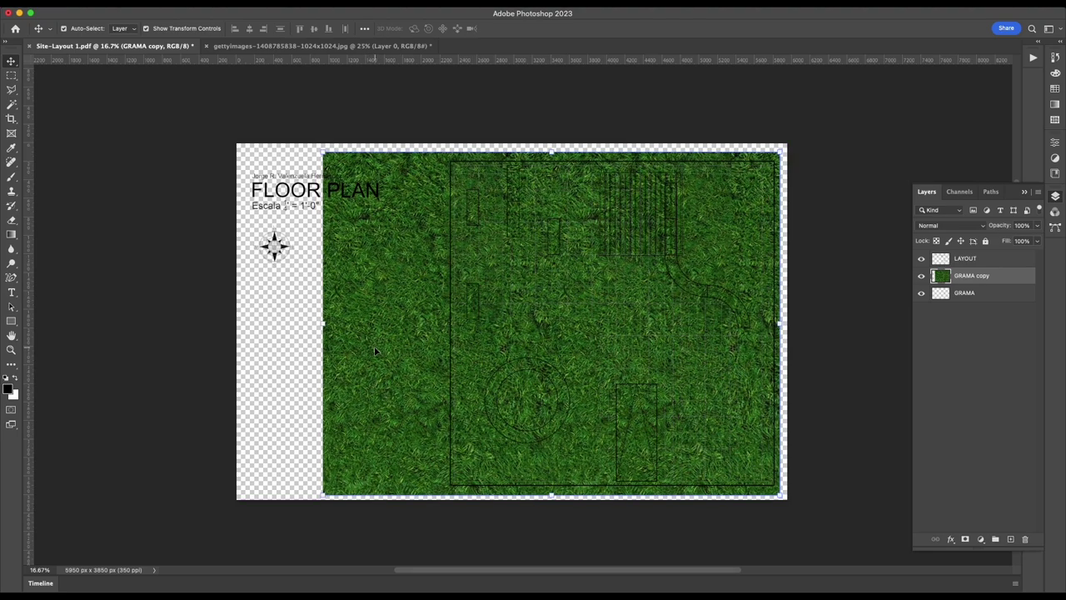
{"action": "key", "text": "shift+Right"}
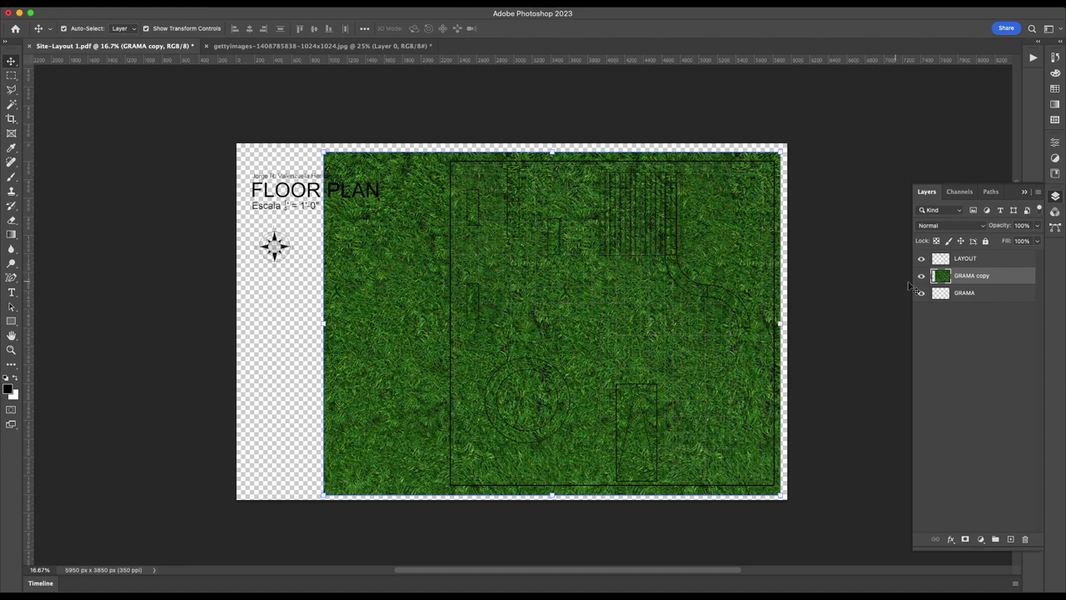
{"action": "left_click", "coordinate": [921, 276]}
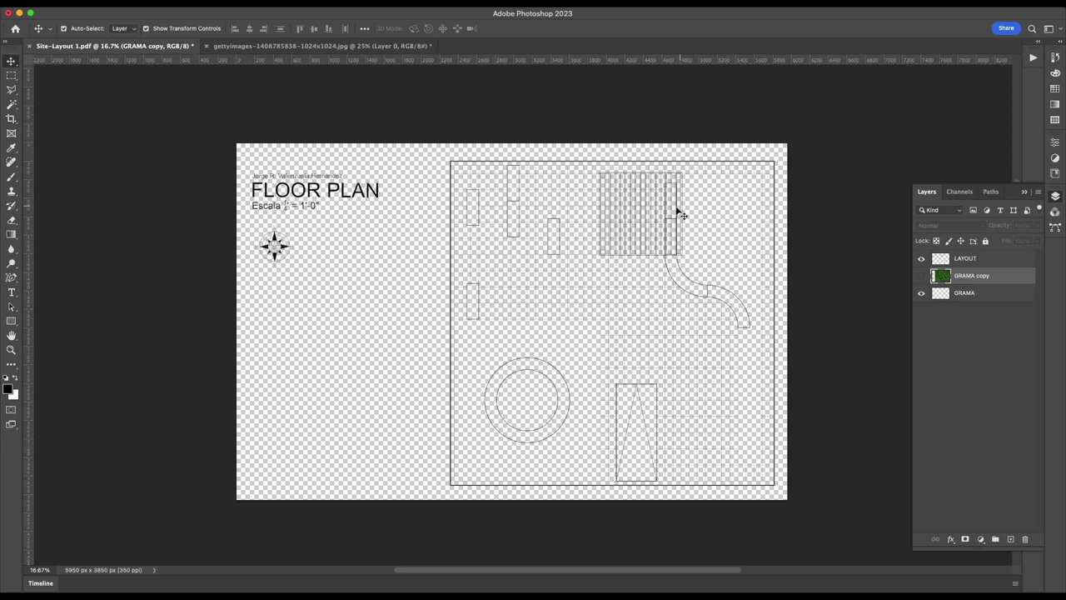
- Create a new empty layer named BLANCO above LAYOUT from the Layers panel menu
{"action": "left_click", "coordinate": [978, 261]}
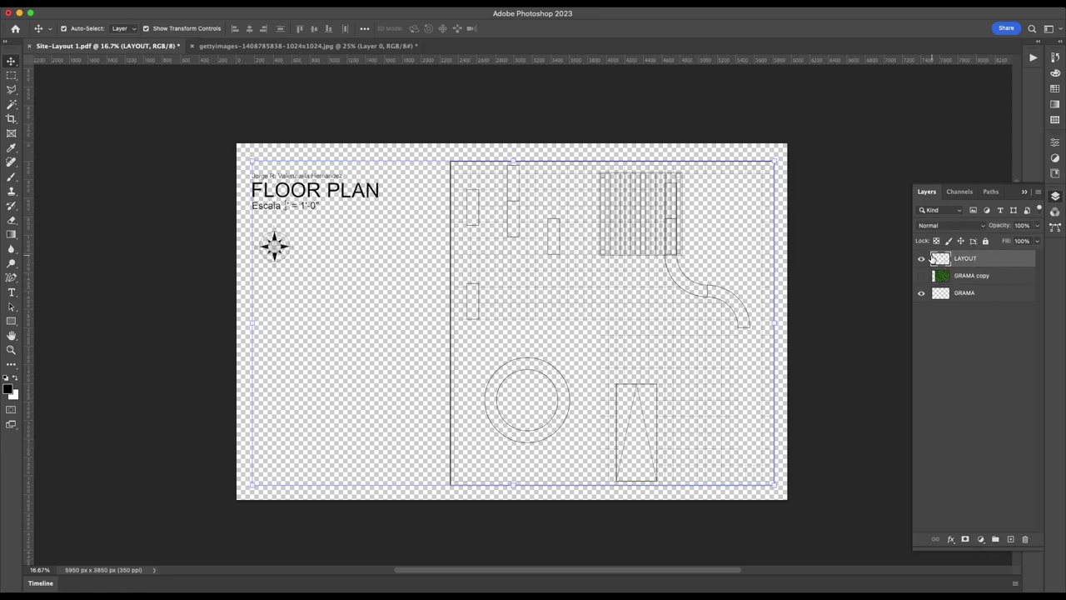
{"action": "left_click", "coordinate": [922, 258]}
{"action": "left_click", "coordinate": [921, 258]}
{"action": "left_click", "coordinate": [999, 321]}
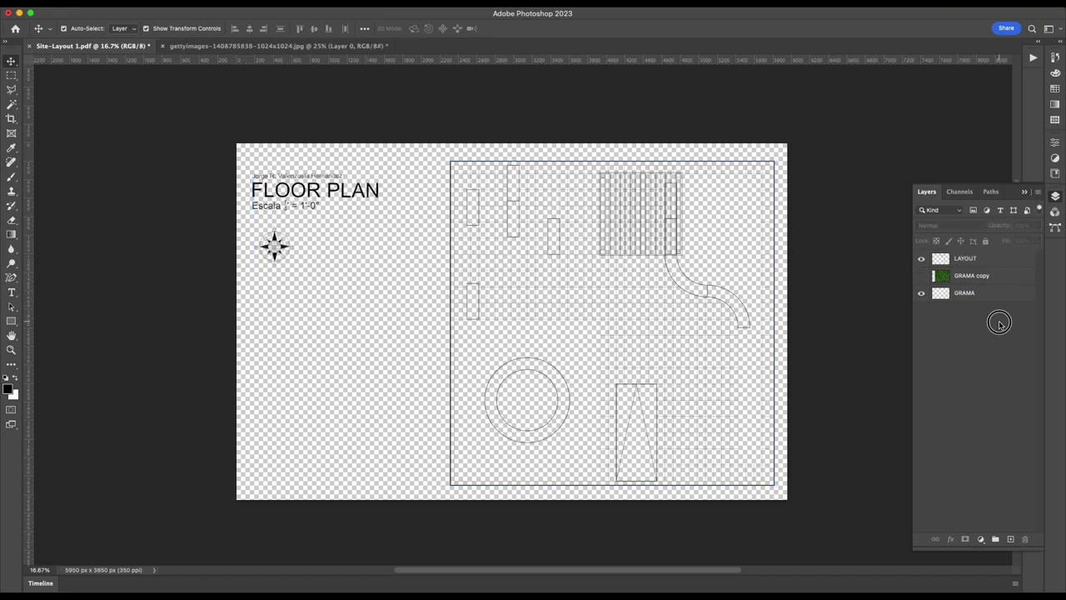
{"action": "left_click", "coordinate": [1039, 194]}
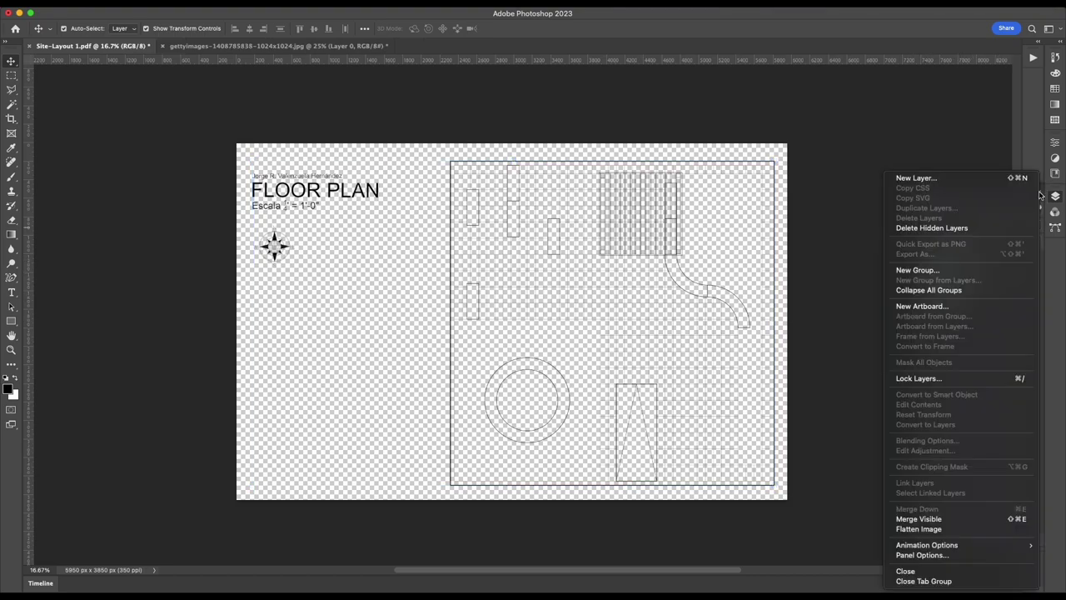
{"action": "left_click", "coordinate": [912, 174]}
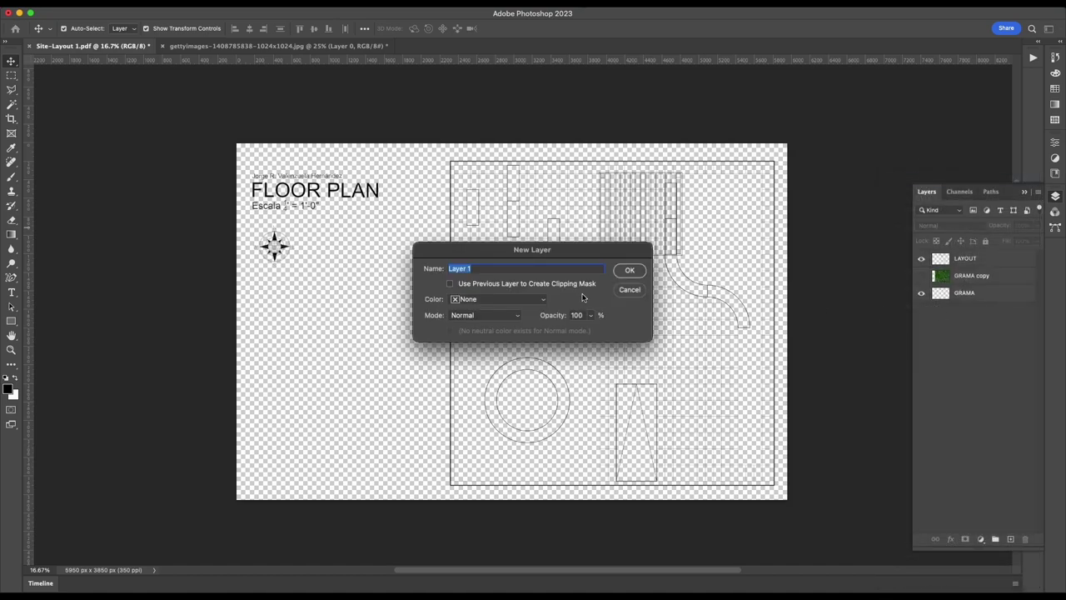
{"action": "type", "text": "BLANCO"}
{"action": "key", "text": "Return"}
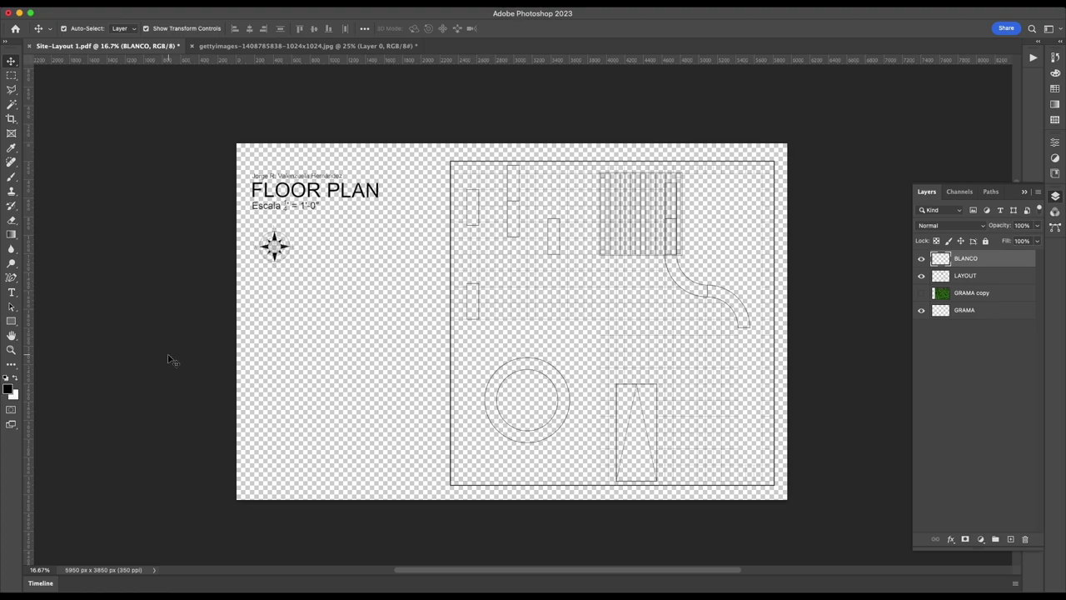
- Swap the colours and fill BLANCO with white, undoing an accidental black fill
{"action": "key", "text": "x"}
{"action": "key", "text": "x"}
{"action": "key", "text": "x"}
{"action": "key", "text": "x"}
{"action": "key", "text": "x"}
{"action": "key", "text": "x"}
{"action": "key", "text": "super+BackSpace"}
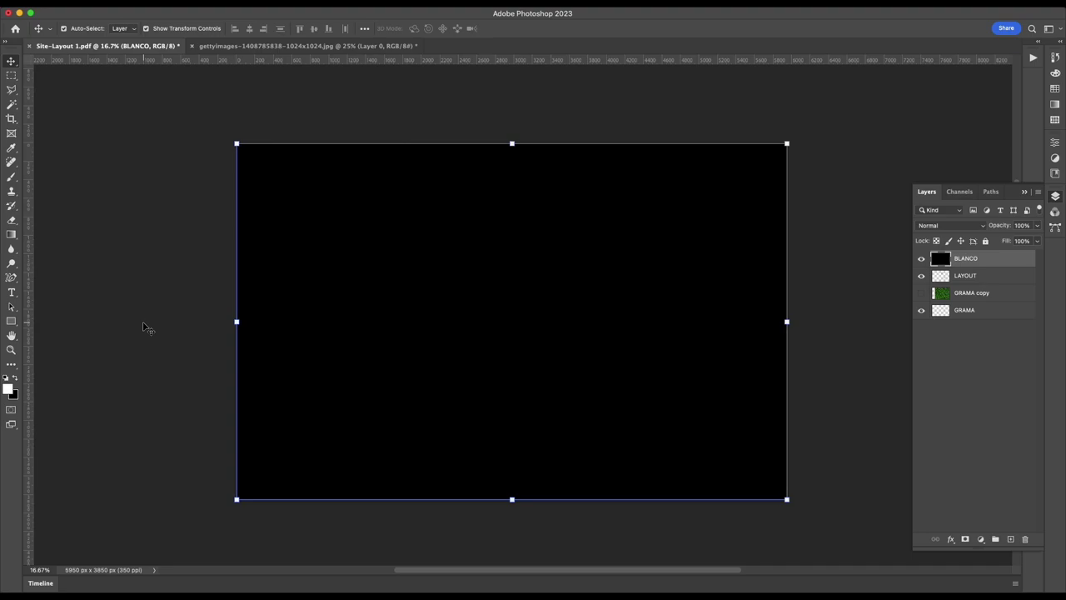
{"action": "key", "text": "super+z"}
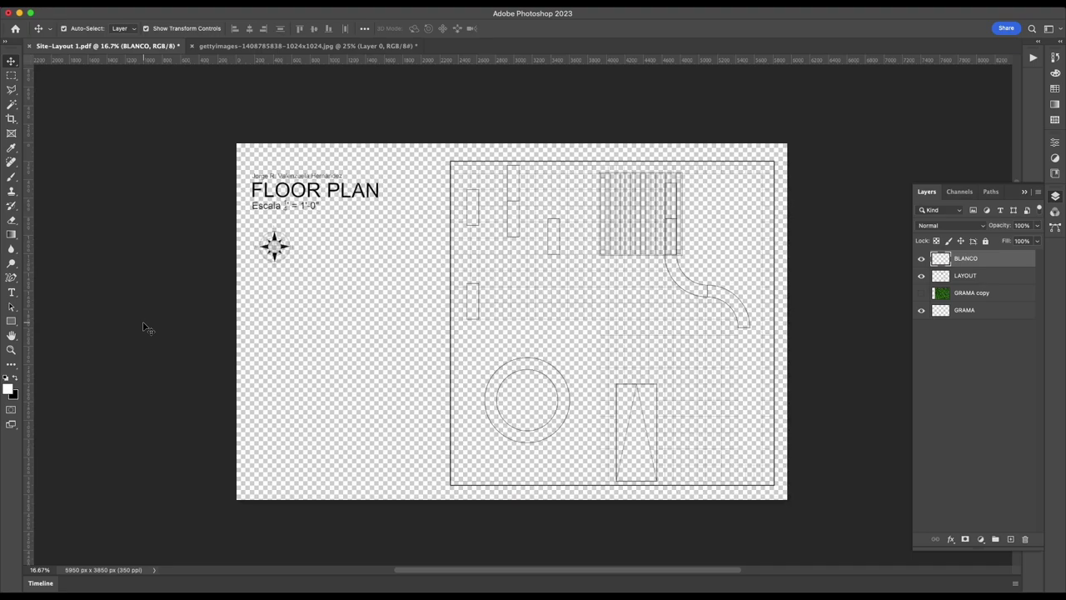
{"action": "key", "text": "alt+BackSpace"}
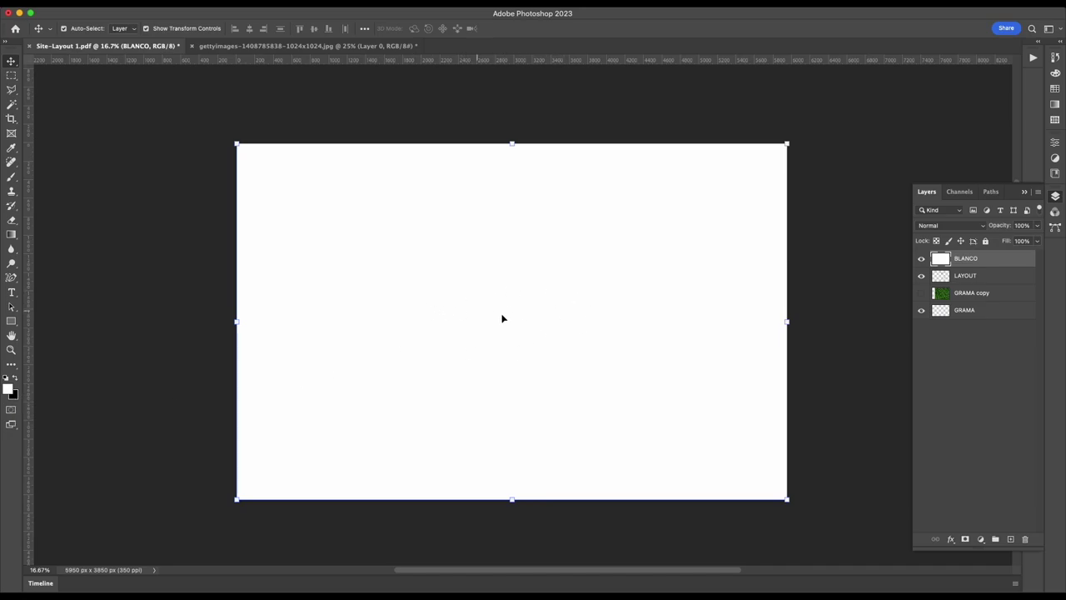
- Test a red fill, then reset default colours and refill BLANCO solid white
{"action": "left_click", "coordinate": [10, 390]}
{"action": "left_click_drag", "start_coordinate": [522, 175], "coordinate": [519, 97]}
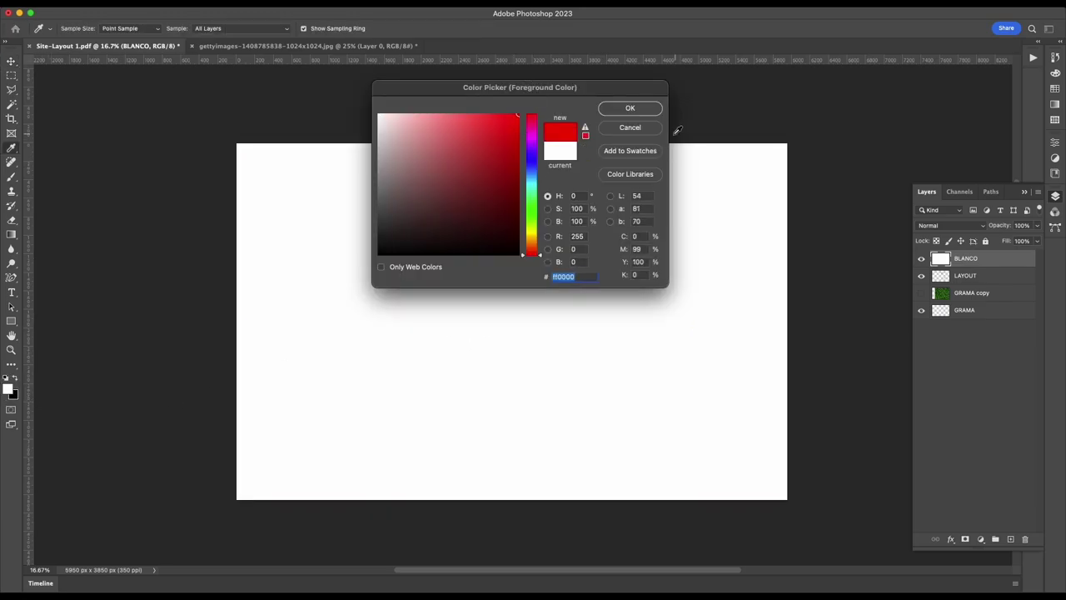
{"action": "left_click", "coordinate": [631, 109]}
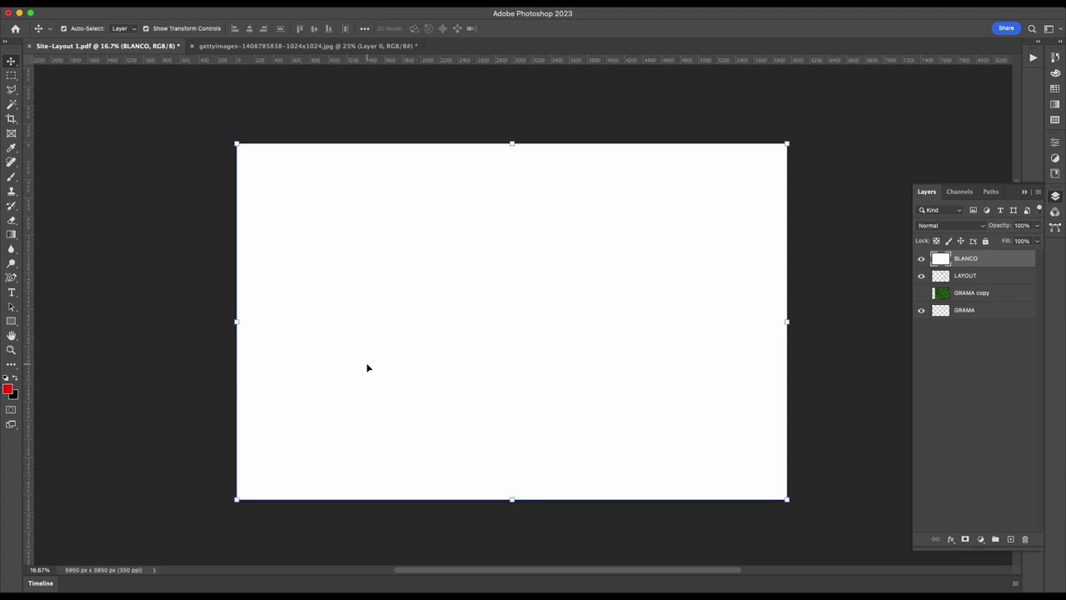
{"action": "key", "text": "alt+BackSpace"}
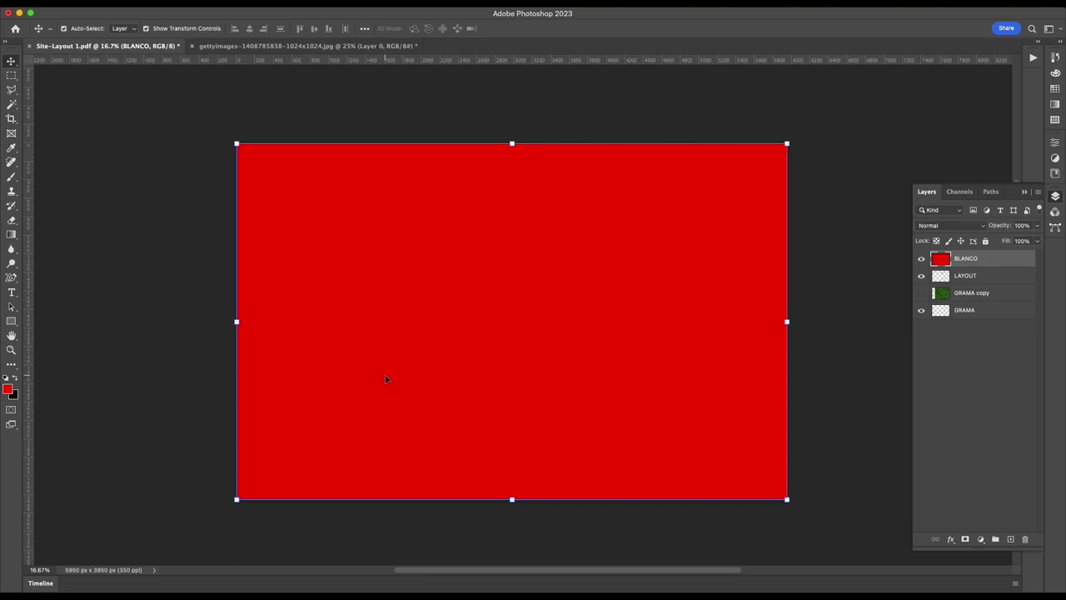
{"action": "key", "text": "ctrl+BackSpace"}
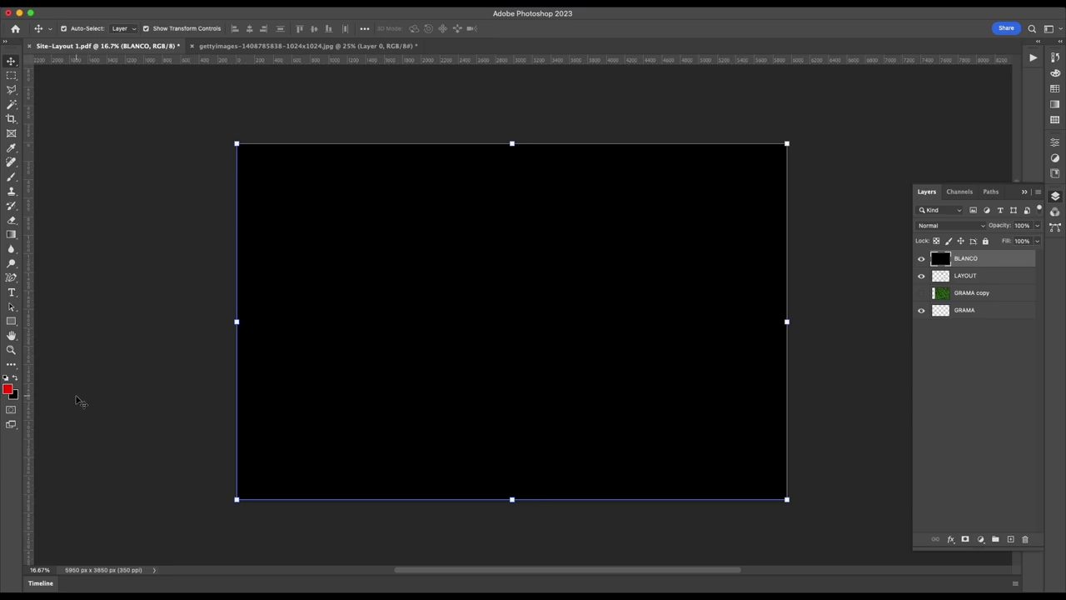
{"action": "key", "text": "d"}
{"action": "key", "text": "super+BackSpace"}
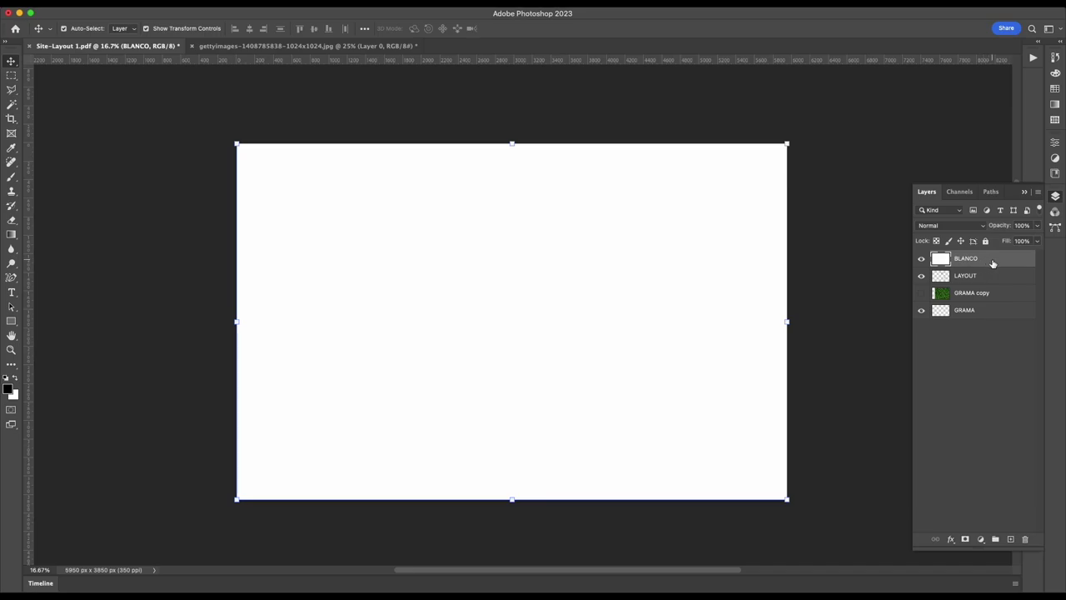
- Move BLANCO to the bottom of the stack and delete the original GRAMA layer
{"action": "mouse_move", "coordinate": [988, 262]}
{"action": "left_mouse_down"}
{"action": "mouse_move", "coordinate": [989, 314]}
{"action": "mouse_move", "coordinate": [987, 295]}
{"action": "left_mouse_up"}
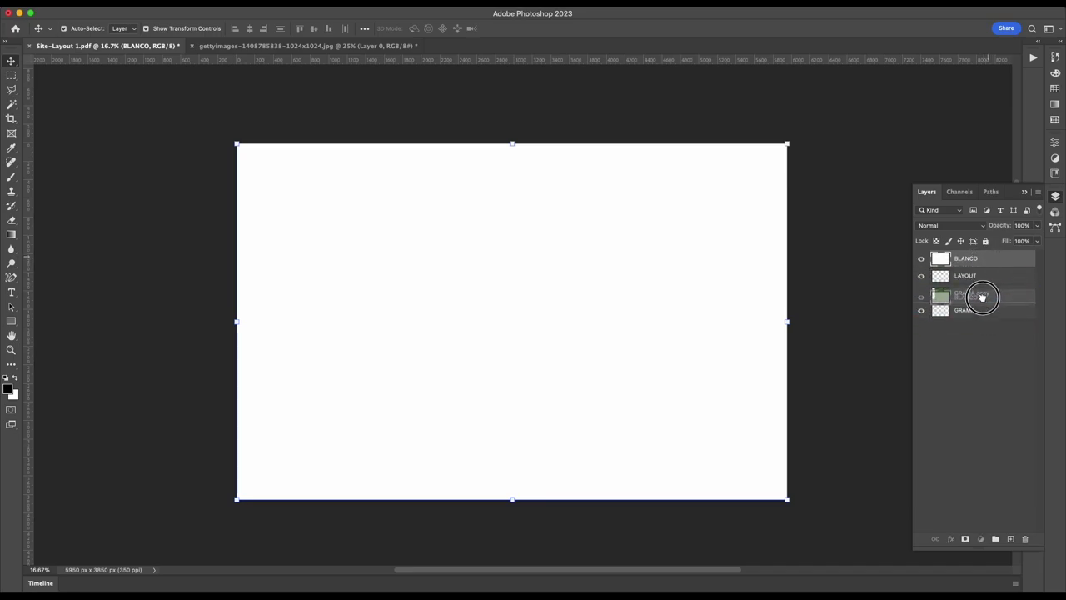
{"action": "mouse_move", "coordinate": [988, 295]}
{"action": "left_mouse_down"}
{"action": "mouse_move", "coordinate": [982, 263]}
{"action": "mouse_move", "coordinate": [977, 339]}
{"action": "mouse_move", "coordinate": [975, 325]}
{"action": "left_mouse_up"}
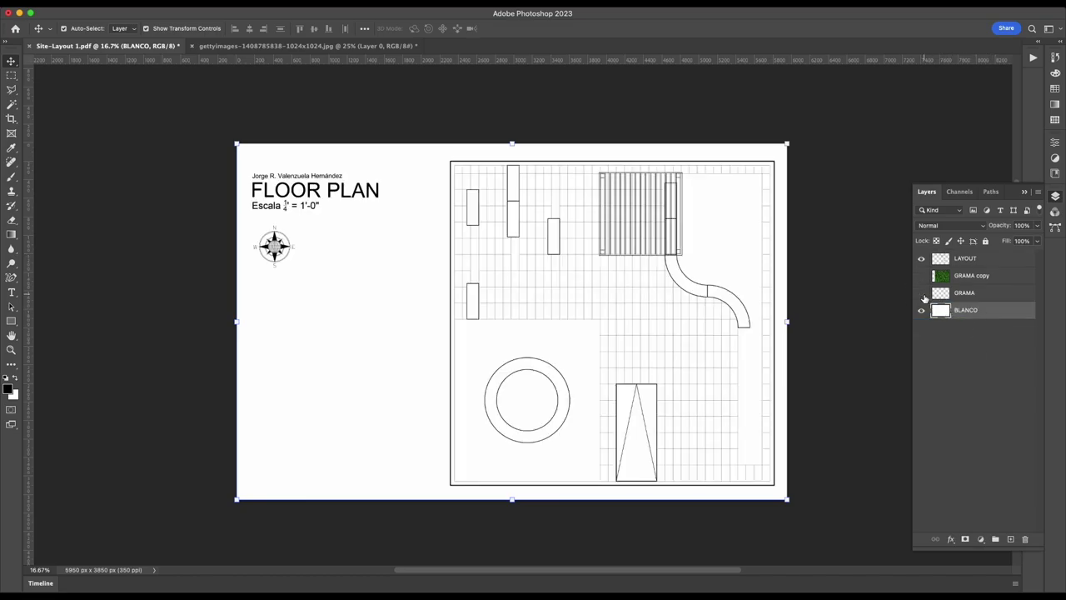
{"action": "left_click", "coordinate": [993, 298]}
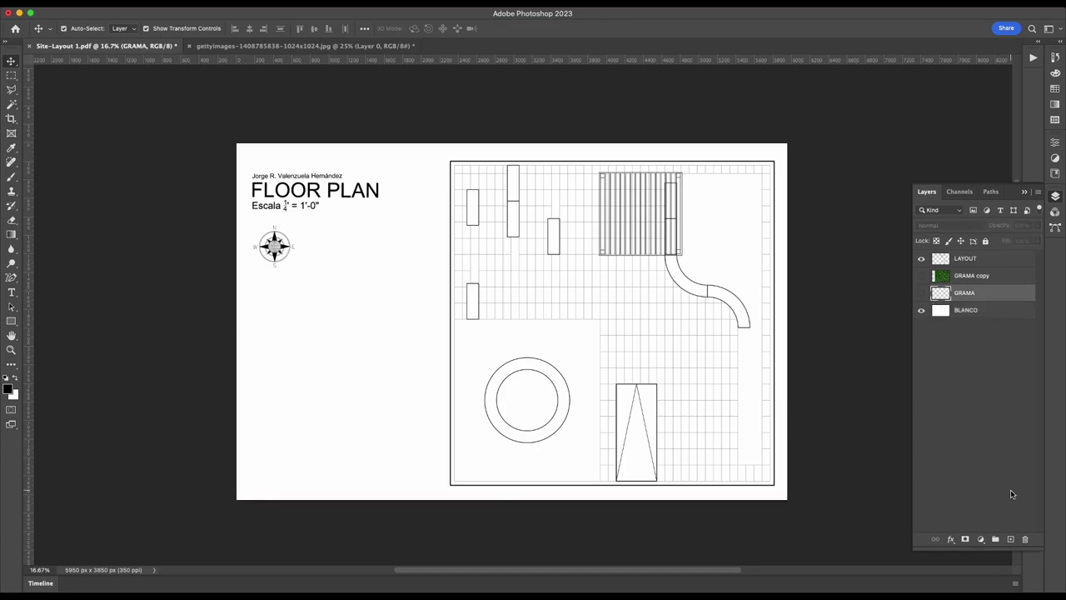
{"action": "left_click", "coordinate": [1026, 540]}
{"action": "left_click", "coordinate": [563, 201]}
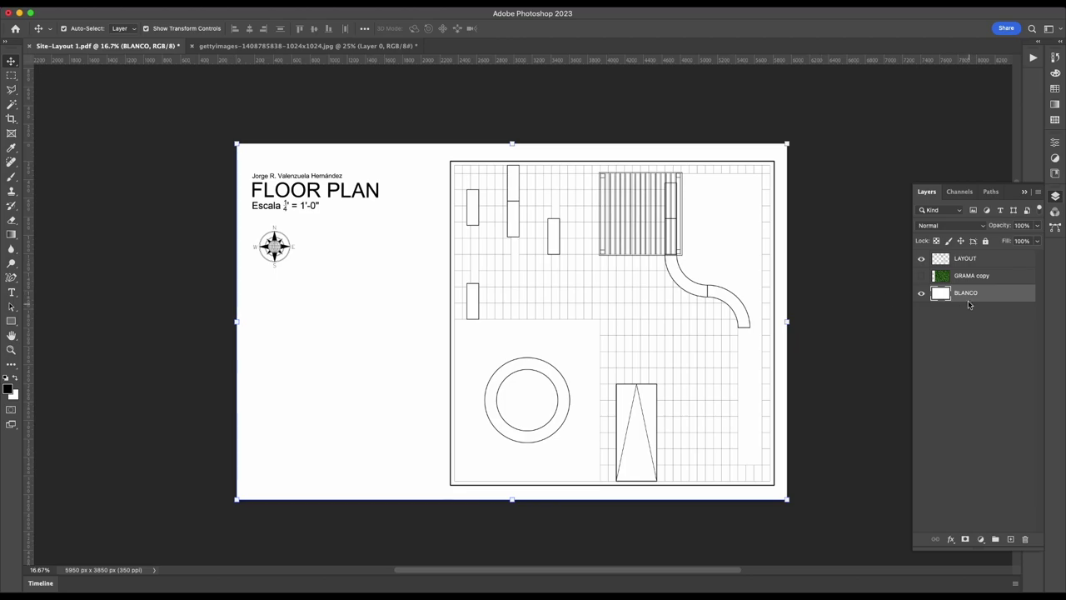
- Rename GRAMA copy to GRAMA and leave the grass layer hidden
{"action": "left_click", "coordinate": [921, 275]}
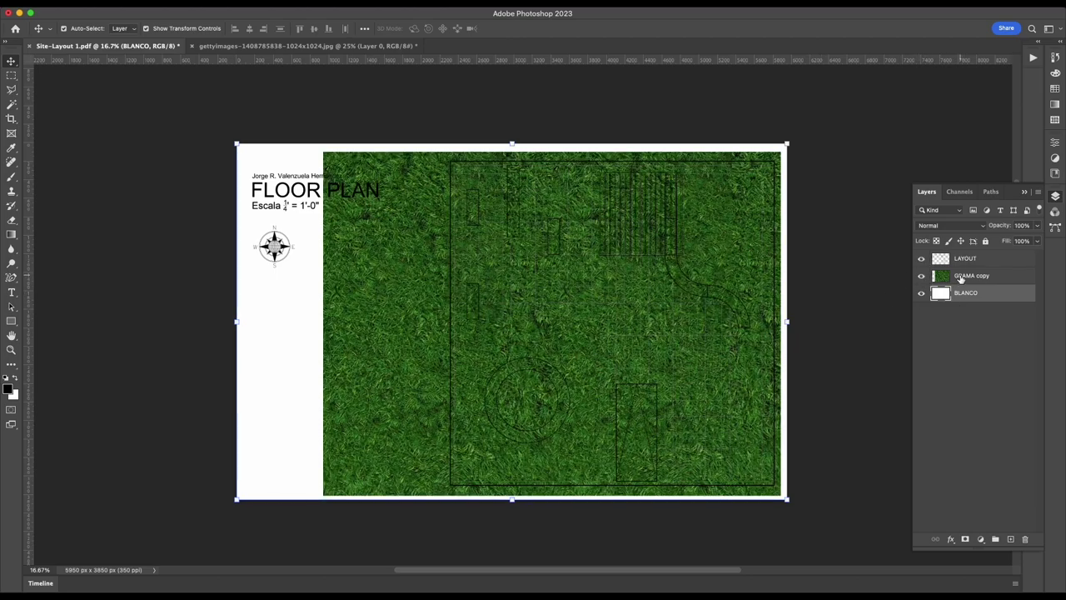
{"action": "double_click", "coordinate": [969, 276]}
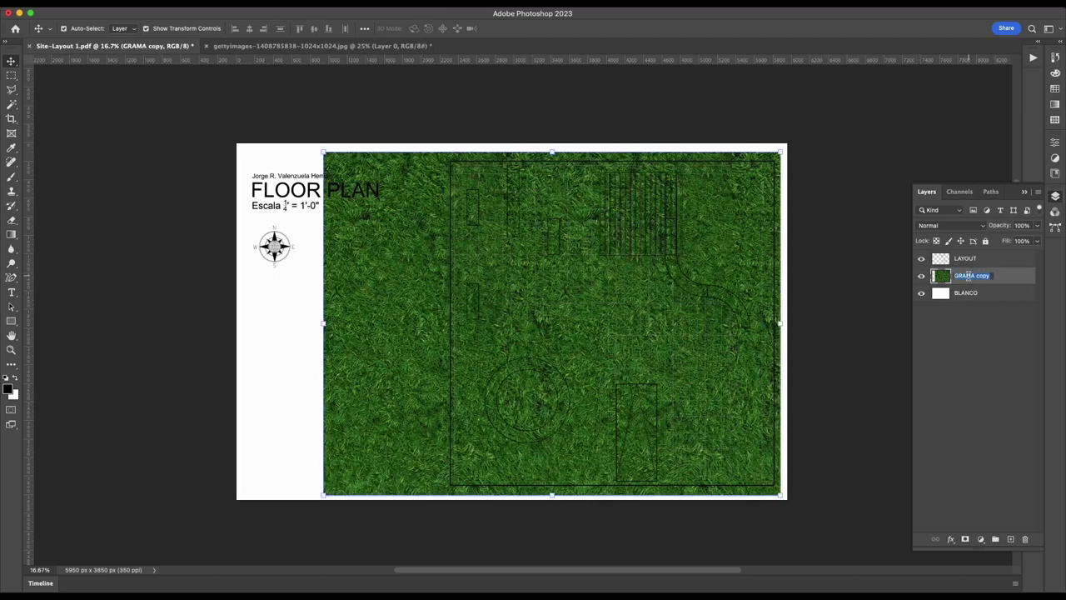
{"action": "type", "text": "G"}
{"action": "key", "text": "Return"}
{"action": "left_click", "coordinate": [970, 339]}
{"action": "left_click", "coordinate": [922, 276]}
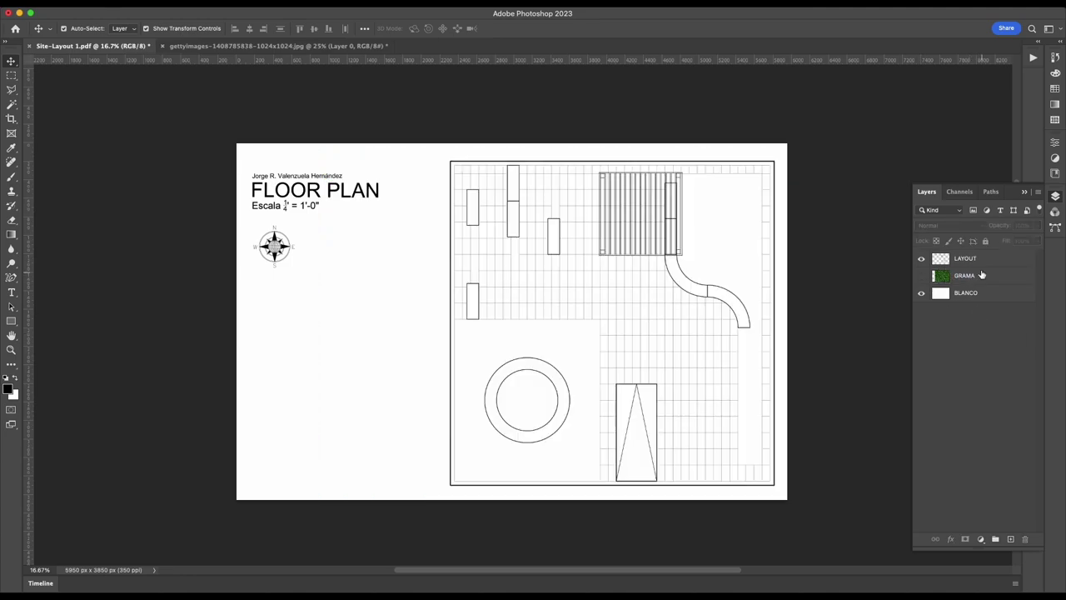
- Select the LAYOUT layer and switch to the Magic Wand Tool
{"action": "left_click", "coordinate": [920, 259]}
{"action": "left_click", "coordinate": [920, 259]}
{"action": "left_click", "coordinate": [971, 261]}
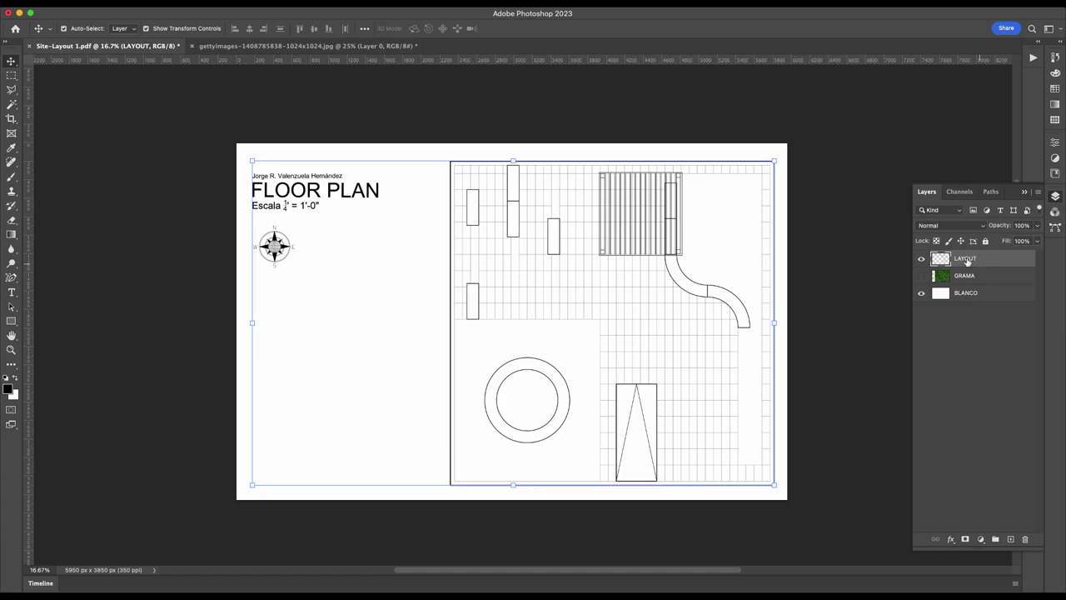
{"action": "left_click", "coordinate": [12, 105]}
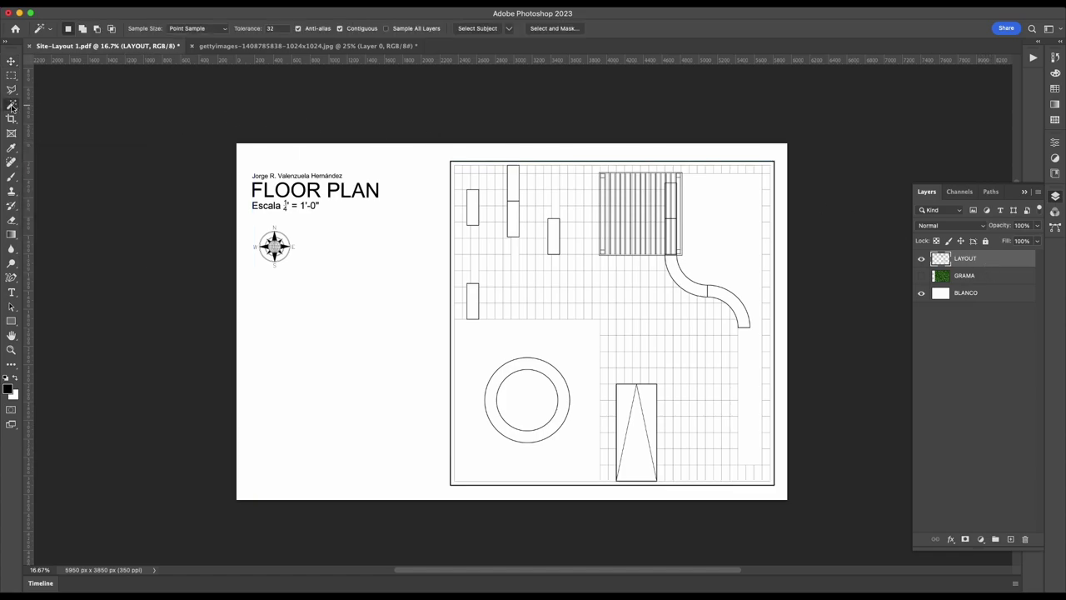
{"action": "left_click_drag", "start_coordinate": [11, 105], "coordinate": [55, 106]}
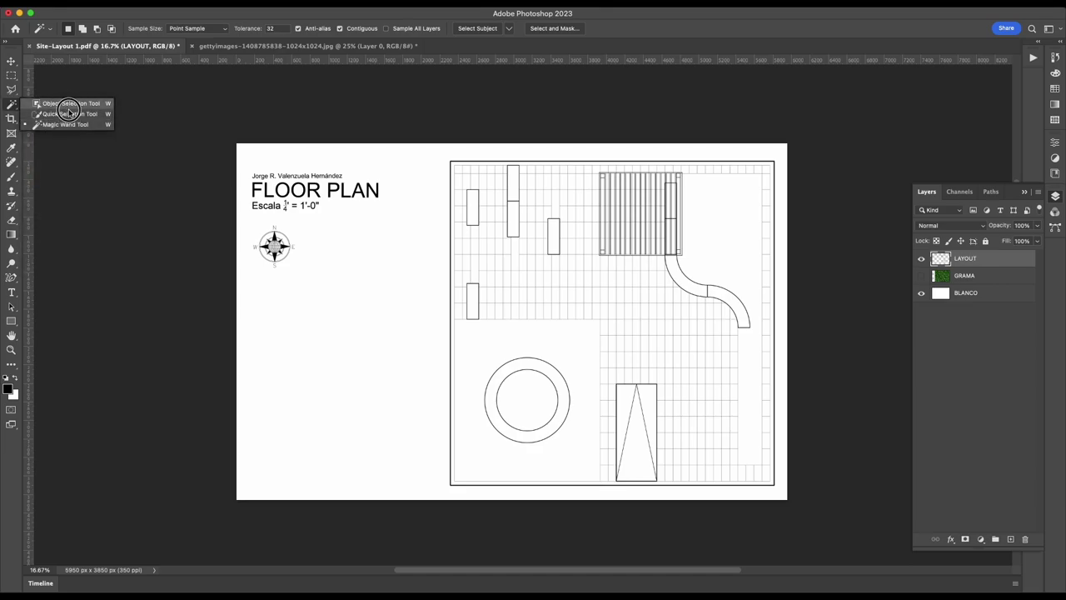
{"action": "left_click", "coordinate": [132, 164]}
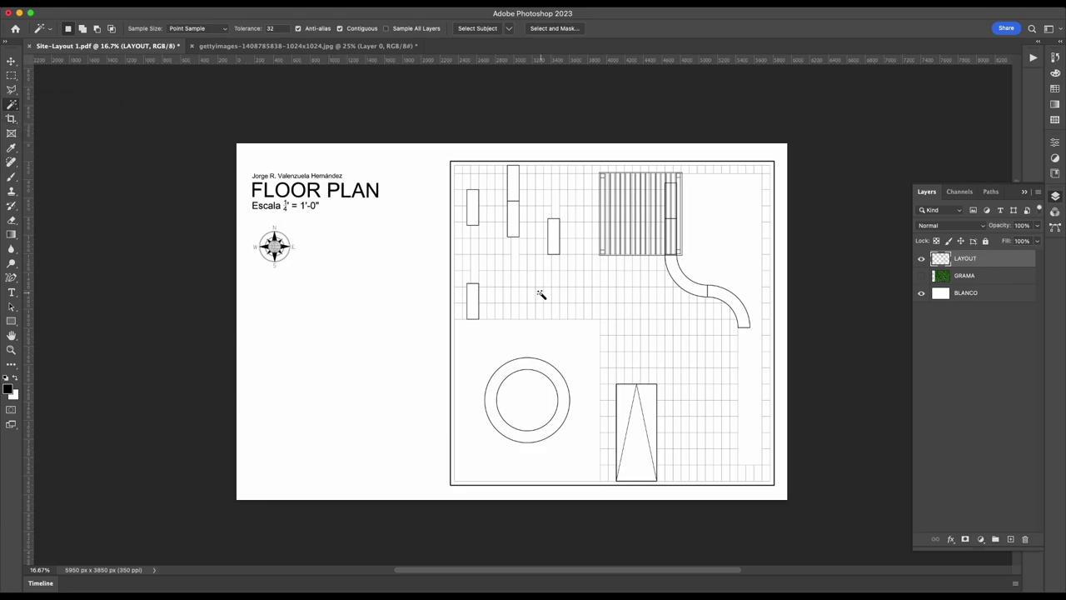
- Zoom in on the lower plan area around the circle
{"action": "scroll", "coordinate": [541, 298], "scroll_direction": "up", "scroll_amount": 3}
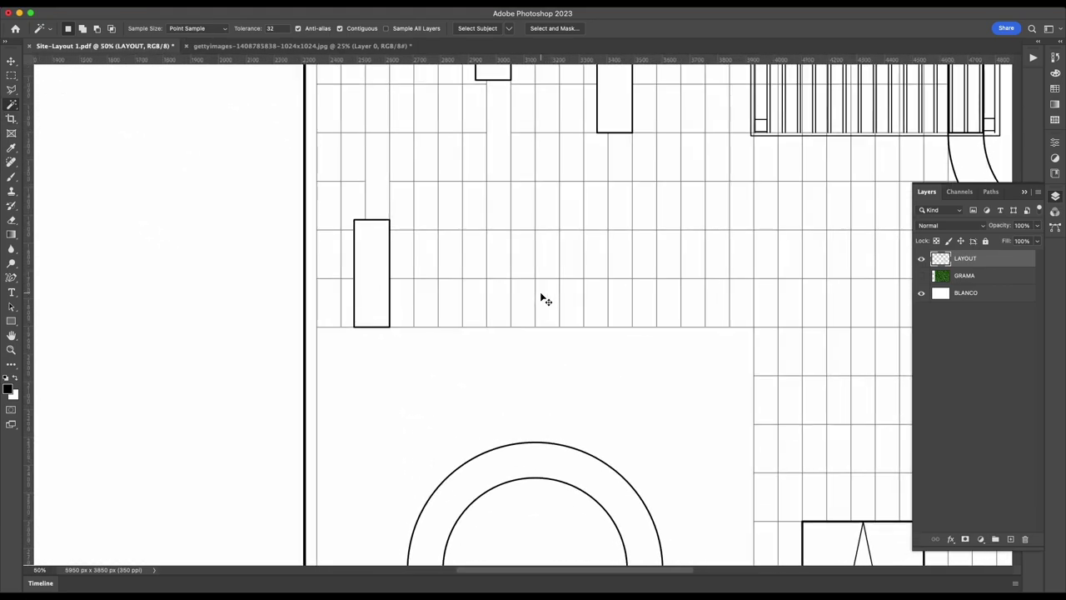
{"action": "scroll", "coordinate": [541, 298], "scroll_direction": "down", "scroll_amount": 4}
{"action": "scroll", "coordinate": [539, 294], "scroll_direction": "up", "scroll_amount": 4}
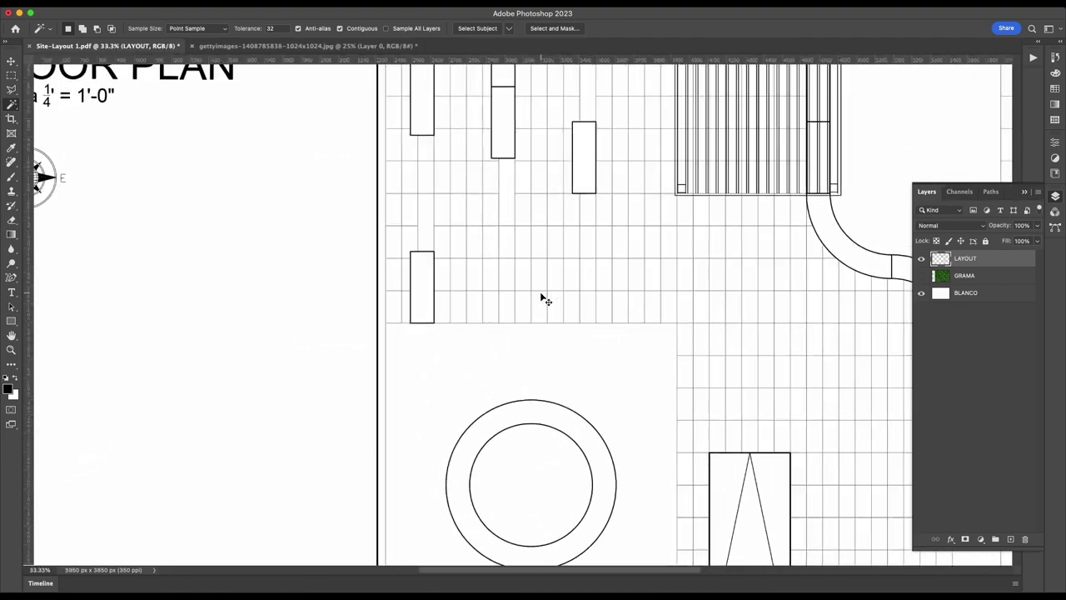
{"action": "scroll", "coordinate": [540, 295], "scroll_direction": "up", "scroll_amount": 1}
{"action": "scroll", "coordinate": [542, 295], "scroll_direction": "up", "scroll_amount": 1}
{"action": "scroll", "coordinate": [541, 294], "scroll_direction": "up", "scroll_amount": 1}
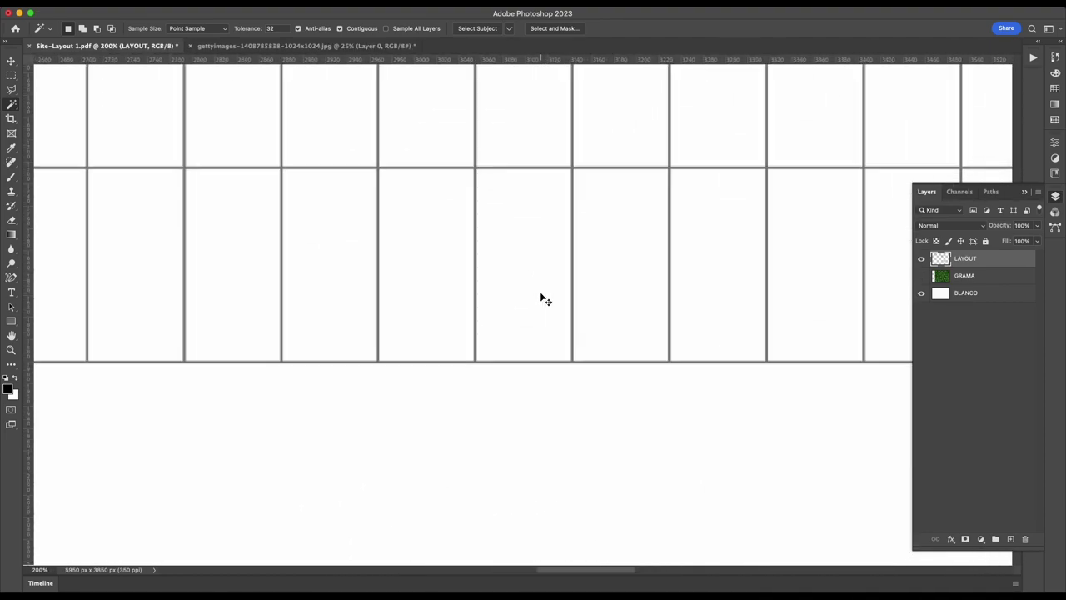
{"action": "scroll", "coordinate": [542, 298], "scroll_direction": "down", "scroll_amount": 2}
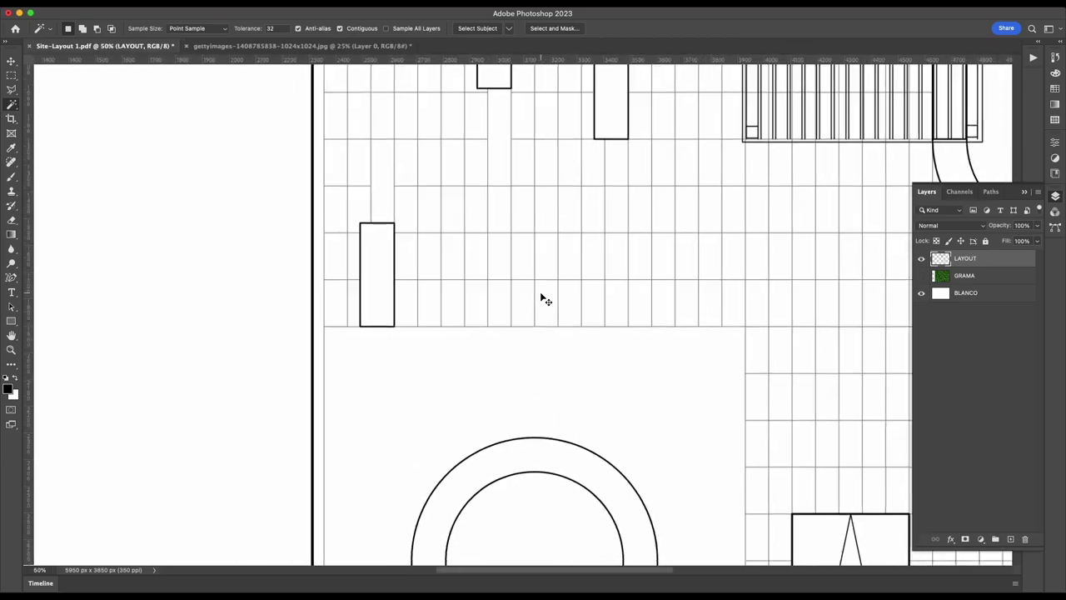
{"action": "scroll", "coordinate": [542, 298], "scroll_direction": "down", "scroll_amount": 3}
{"action": "scroll", "coordinate": [542, 299], "scroll_direction": "down", "scroll_amount": 3}
{"action": "scroll", "coordinate": [542, 298], "scroll_direction": "up", "scroll_amount": 3}
{"action": "scroll", "coordinate": [541, 298], "scroll_direction": "up", "scroll_amount": 4}
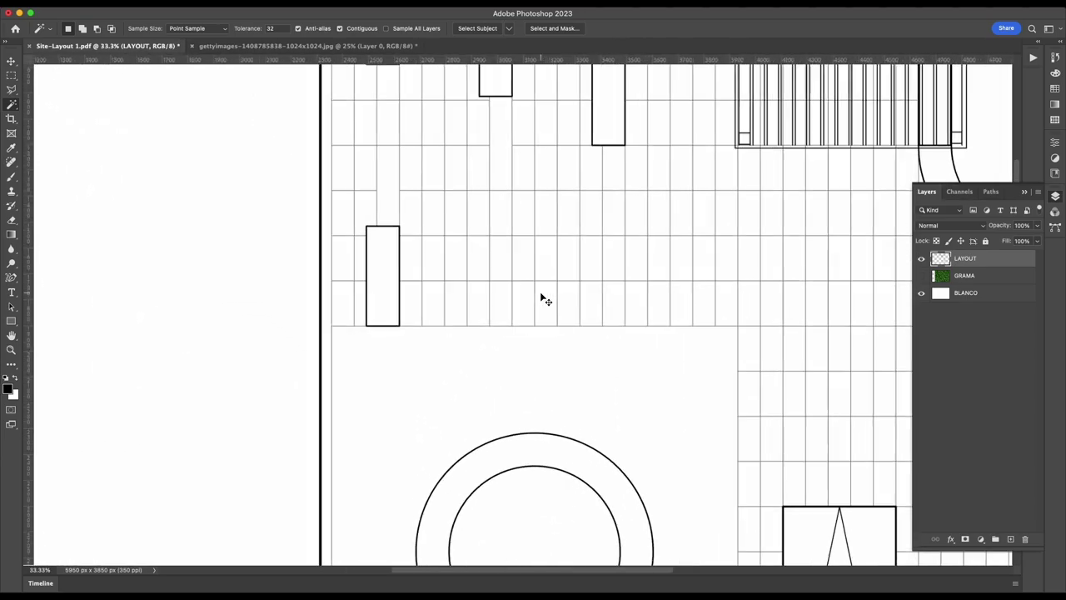
{"action": "scroll", "coordinate": [541, 298], "scroll_direction": "up", "scroll_amount": 2}
{"action": "scroll", "coordinate": [542, 298], "scroll_direction": "down", "scroll_amount": 1}
{"action": "scroll", "coordinate": [542, 298], "scroll_direction": "down", "scroll_amount": 3}
{"action": "scroll", "coordinate": [541, 298], "scroll_direction": "down", "scroll_amount": 3}
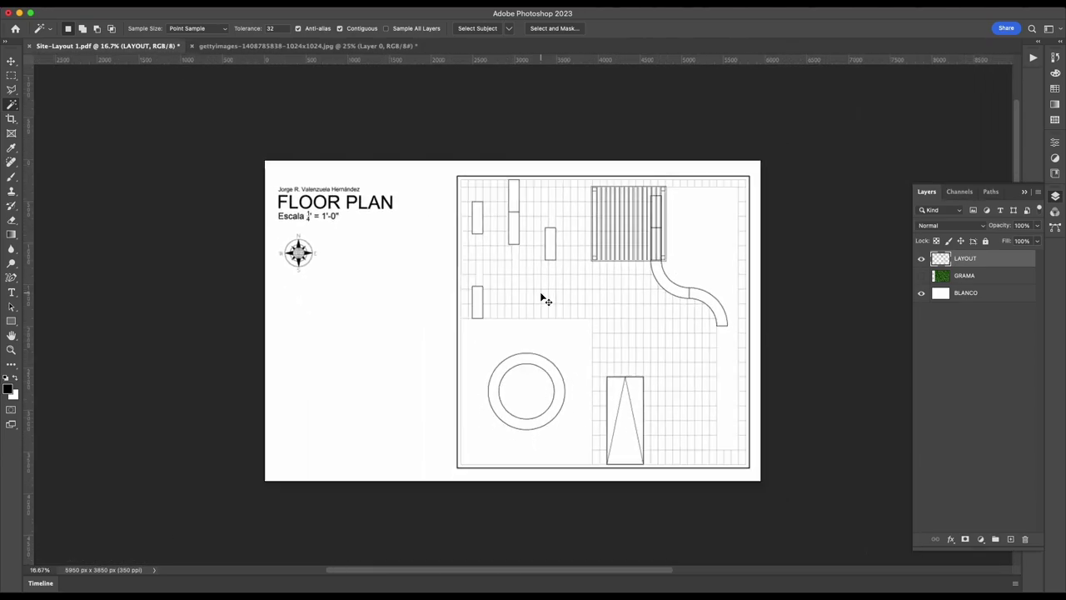
{"action": "scroll", "coordinate": [542, 298], "scroll_direction": "down", "scroll_amount": 2}
{"action": "scroll", "coordinate": [541, 298], "scroll_direction": "down", "scroll_amount": 1}
{"action": "scroll", "coordinate": [541, 299], "scroll_direction": "down", "scroll_amount": 2}
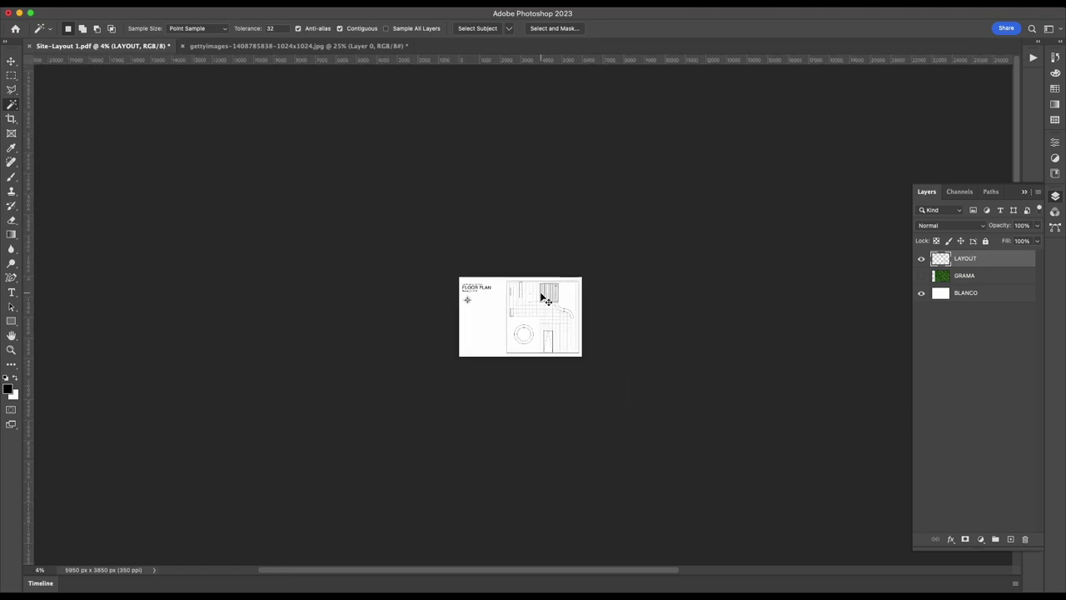
{"action": "scroll", "coordinate": [542, 299], "scroll_direction": "up", "scroll_amount": 1}
{"action": "scroll", "coordinate": [541, 299], "scroll_direction": "up", "scroll_amount": 2}
{"action": "scroll", "coordinate": [542, 299], "scroll_direction": "up", "scroll_amount": 4}
{"action": "scroll", "coordinate": [542, 298], "scroll_direction": "up", "scroll_amount": 2}
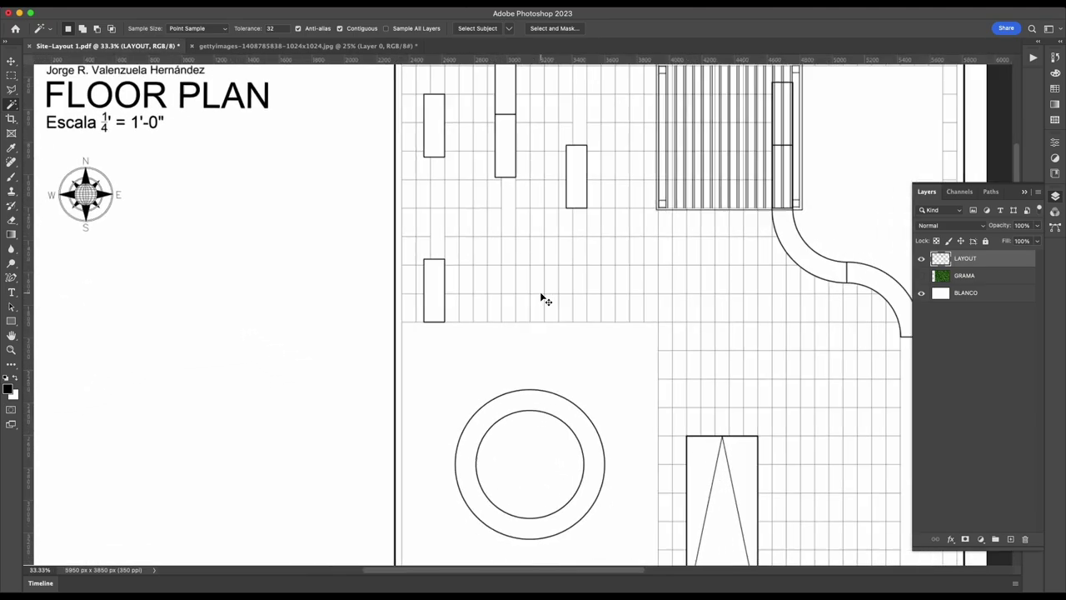
{"action": "scroll", "coordinate": [541, 299], "scroll_direction": "down", "scroll_amount": 3}
{"action": "scroll", "coordinate": [541, 298], "scroll_direction": "up", "scroll_amount": 2}
{"action": "scroll", "coordinate": [541, 298], "scroll_direction": "up", "scroll_amount": 2}
{"action": "scroll", "coordinate": [509, 130], "scroll_direction": "down", "scroll_amount": 5}
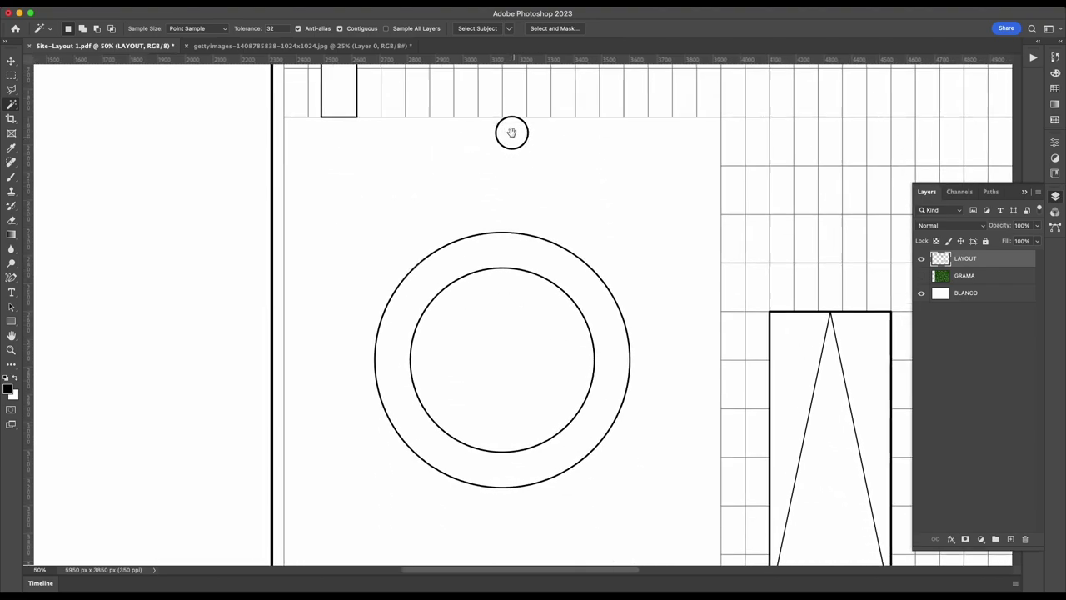
{"action": "scroll", "coordinate": [515, 105], "scroll_direction": "down", "scroll_amount": 2}
{"action": "scroll", "coordinate": [516, 104], "scroll_direction": "down", "scroll_amount": 1}
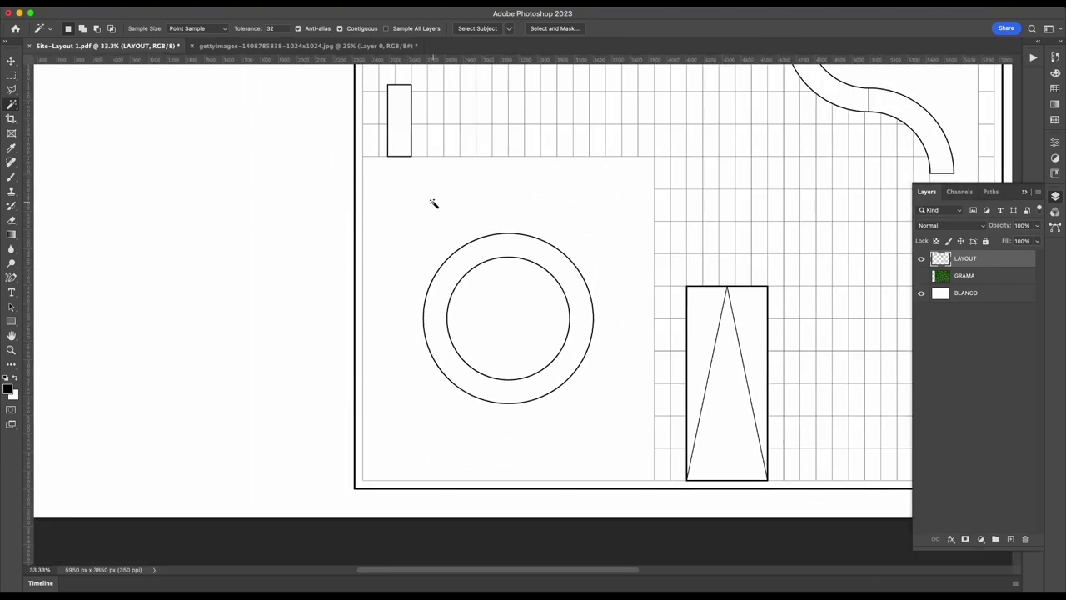
- Magic-wand the blank square around the ring, then Shift-add the inner circle's disc
{"action": "left_click", "coordinate": [459, 200]}
{"action": "key", "text": "shift"}
{"action": "key", "text": "shift"}
{"action": "key", "text": "shift"}
{"action": "left_click", "coordinate": [512, 314], "text": "shift"}
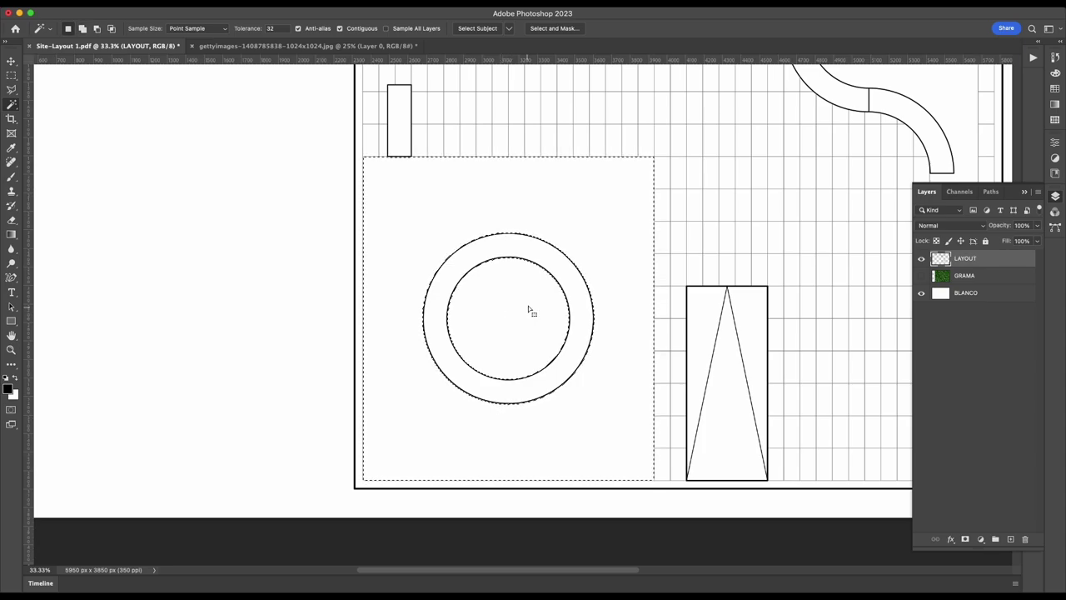
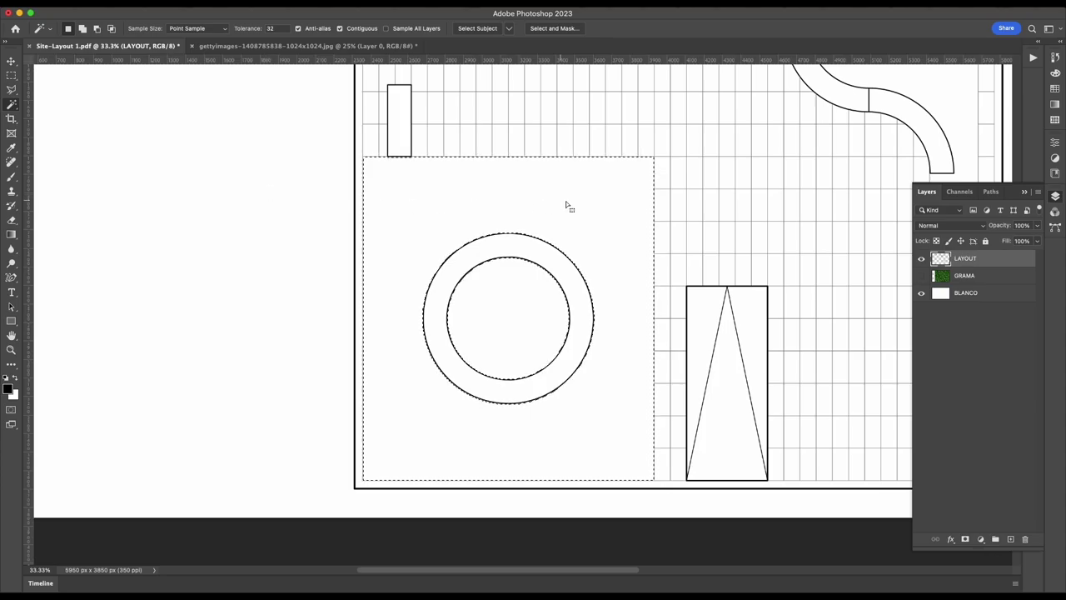
- Pan to the plan's top left and start a Magic Wand selection in one grid gap
{"action": "left_click_drag", "start_coordinate": [744, 185], "coordinate": [431, 304]}
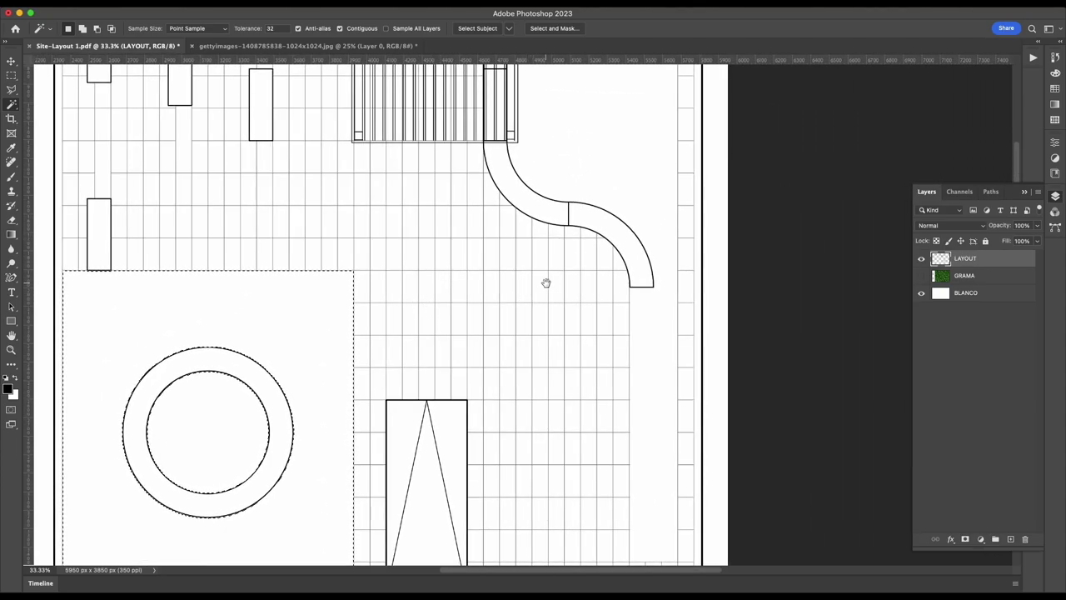
{"action": "left_click_drag", "start_coordinate": [548, 280], "coordinate": [483, 377]}
{"action": "mouse_move", "coordinate": [264, 288]}
{"action": "left_mouse_down"}
{"action": "mouse_move", "coordinate": [330, 353]}
{"action": "mouse_move", "coordinate": [572, 345]}
{"action": "left_mouse_up"}
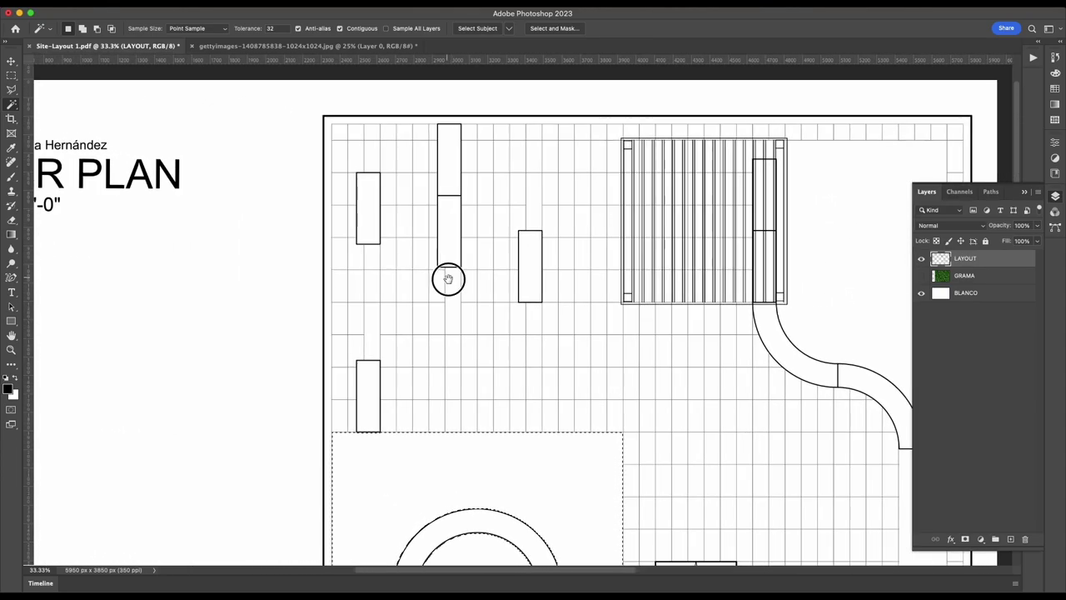
{"action": "left_click_drag", "start_coordinate": [447, 279], "coordinate": [486, 271]}
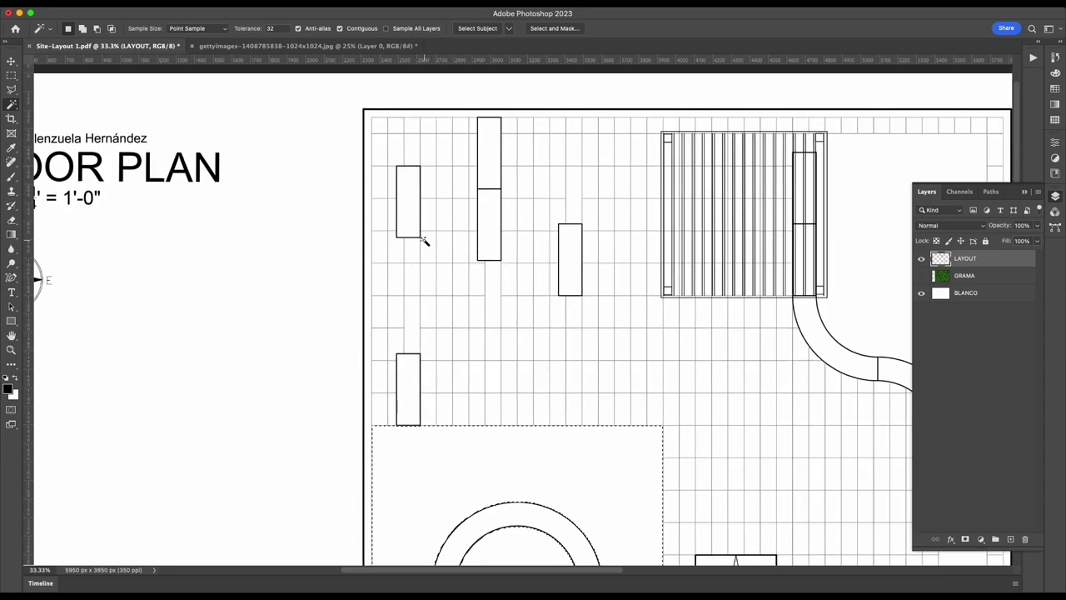
{"action": "scroll", "coordinate": [416, 155], "scroll_direction": "down", "scroll_amount": 1}
{"action": "left_click", "coordinate": [413, 156], "text": "shift"}
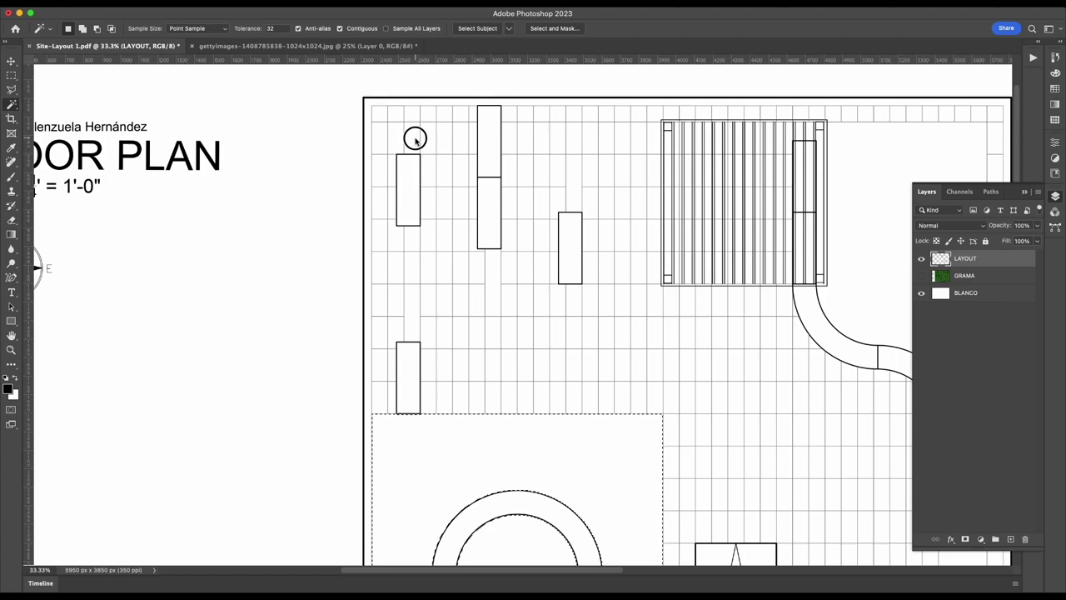
{"action": "left_click", "coordinate": [416, 140]}
- Shift-add the other gaps between rectangles, the area around the circle and its centre
{"action": "key", "text": "shift"}
{"action": "left_click", "coordinate": [411, 317], "text": "shift"}
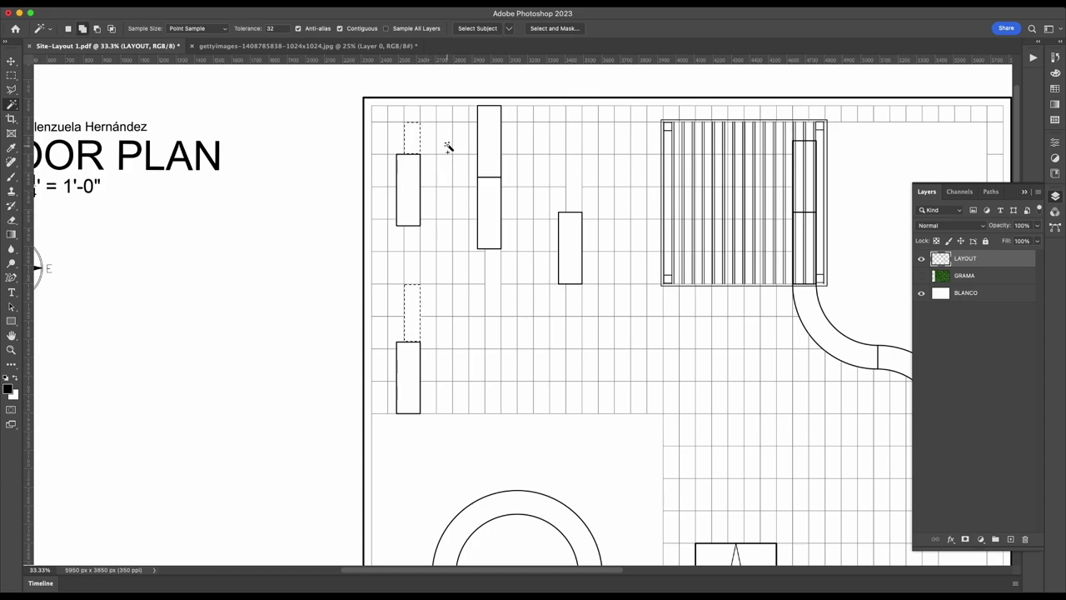
{"action": "left_click", "coordinate": [494, 275], "text": "shift"}
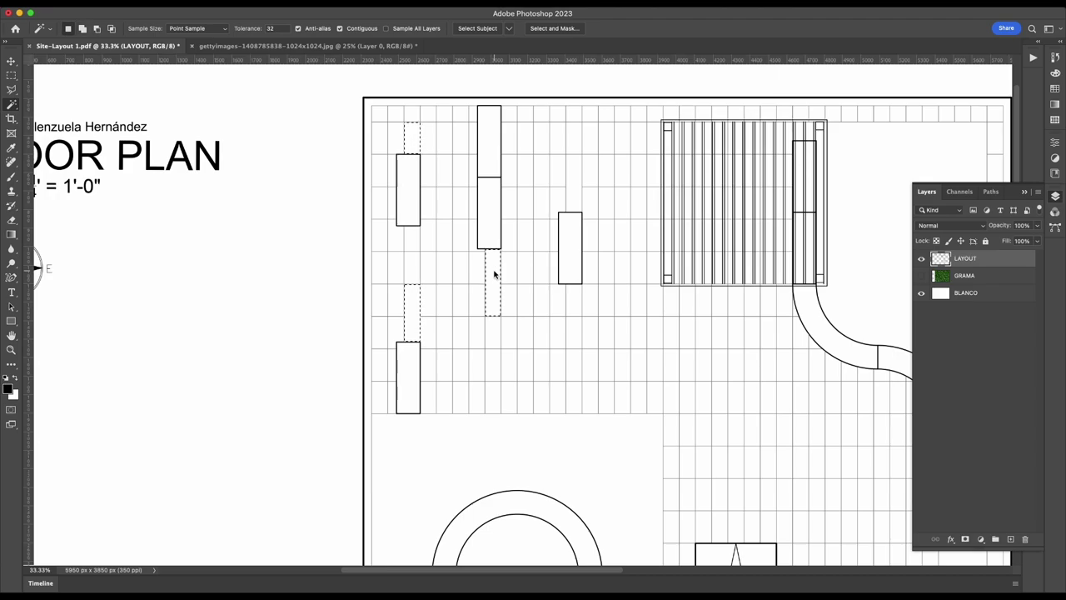
{"action": "left_click", "coordinate": [574, 184], "text": "shift"}
{"action": "scroll", "coordinate": [626, 340], "scroll_direction": "down", "scroll_amount": 5}
{"action": "scroll", "coordinate": [626, 340], "scroll_direction": "right", "scroll_amount": 3}
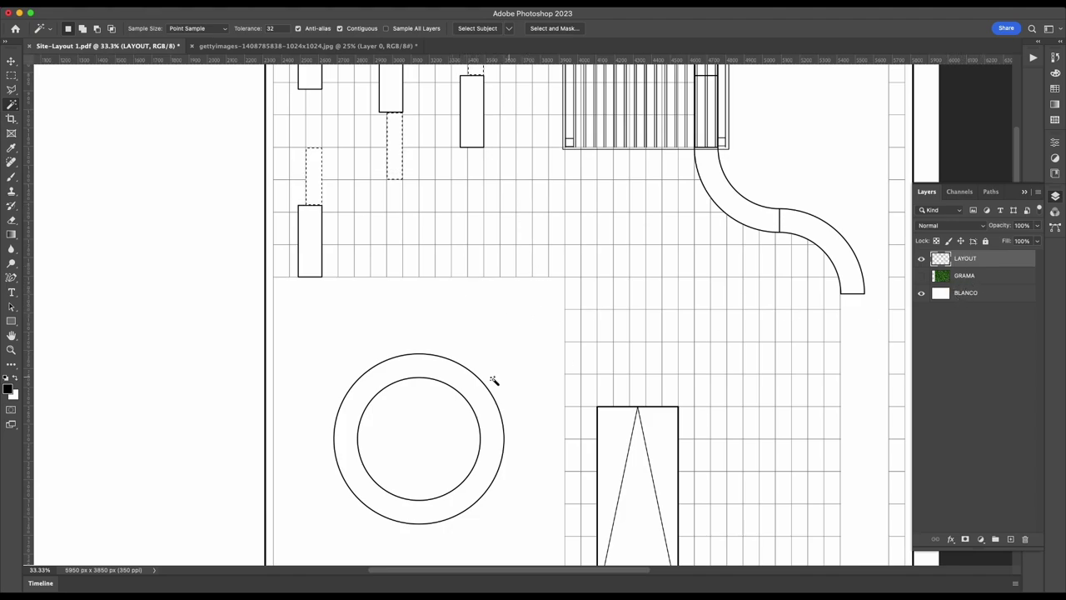
{"action": "left_click", "coordinate": [472, 329], "text": "shift"}
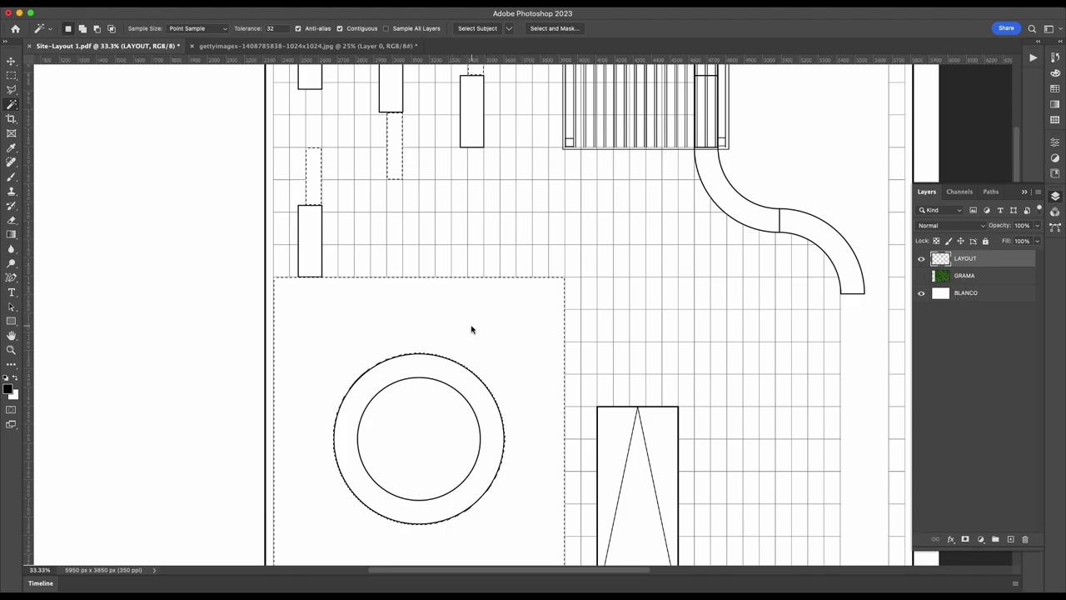
{"action": "left_click", "coordinate": [435, 415], "text": "shift"}
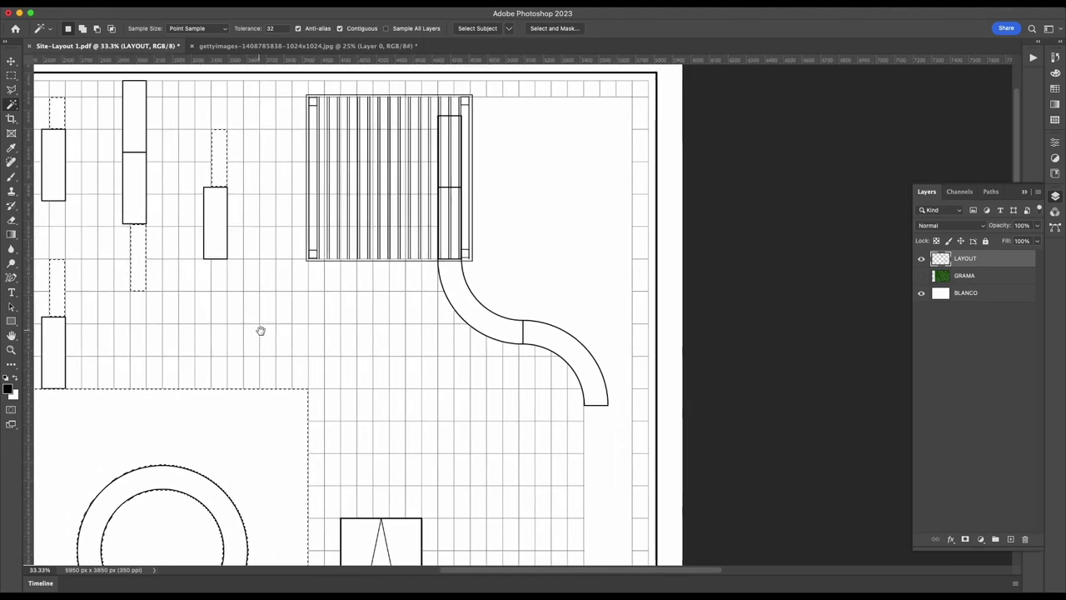
- Shift-add the open white area right of the pergola beside the curved path, viewing at 66.7%
{"action": "mouse_move", "coordinate": [500, 229]}
{"action": "left_mouse_down"}
{"action": "mouse_move", "coordinate": [387, 239]}
{"action": "mouse_move", "coordinate": [395, 188]}
{"action": "left_mouse_up"}
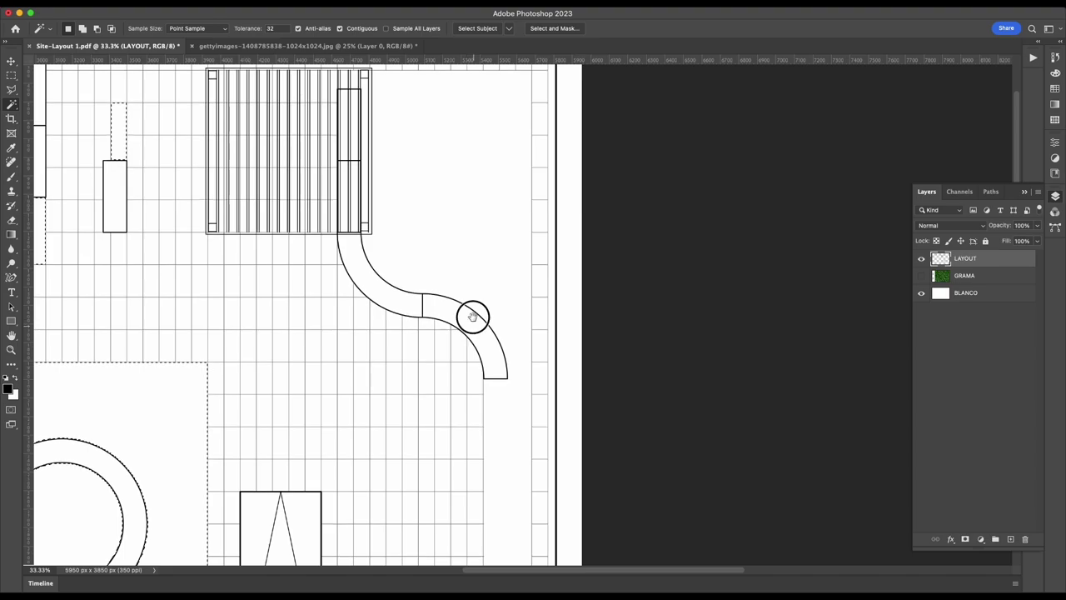
{"action": "mouse_move", "coordinate": [474, 314]}
{"action": "left_mouse_down"}
{"action": "mouse_move", "coordinate": [468, 187]}
{"action": "mouse_move", "coordinate": [483, 416]}
{"action": "mouse_move", "coordinate": [485, 337]}
{"action": "left_mouse_up"}
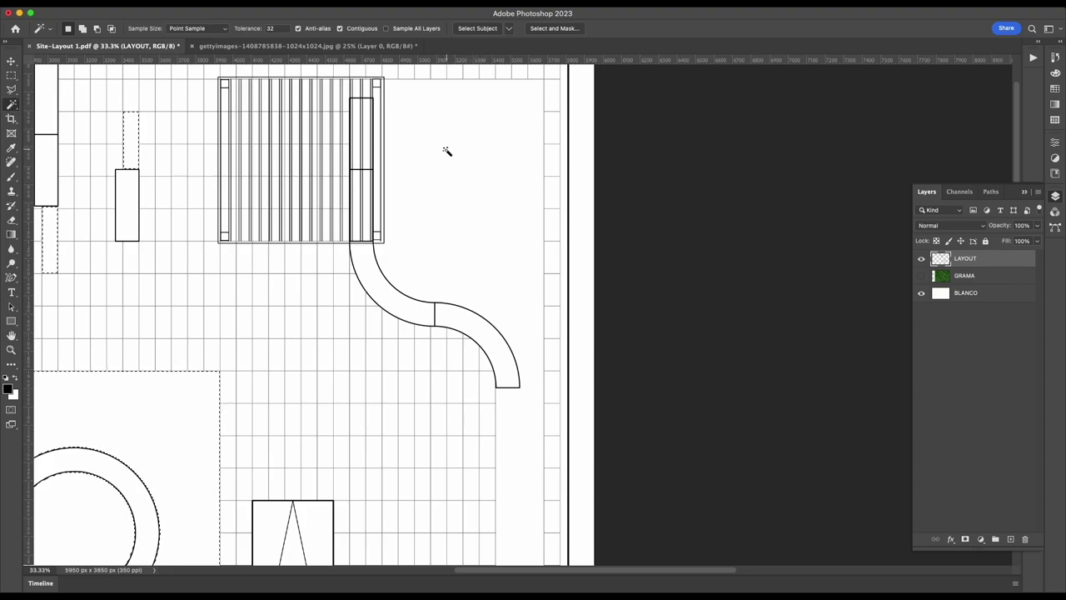
{"action": "key", "text": "shift"}
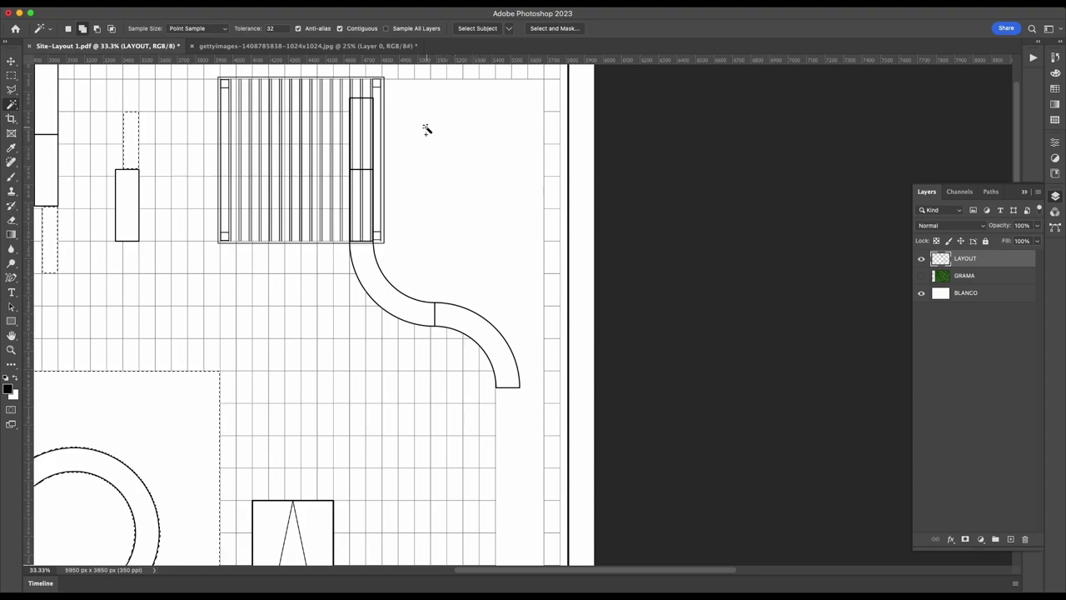
{"action": "left_click", "coordinate": [423, 126], "text": "shift"}
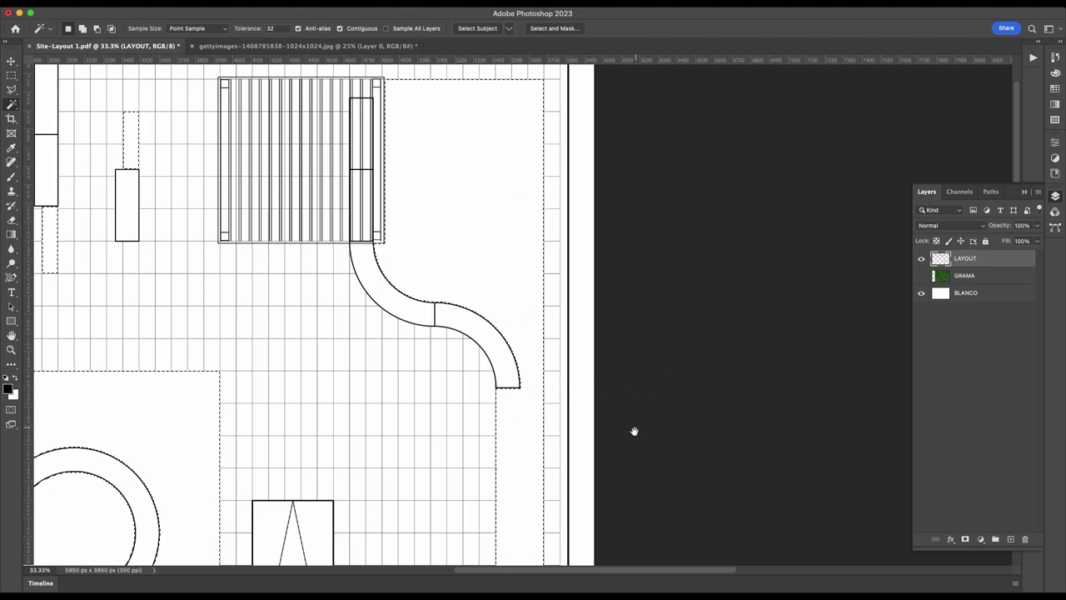
{"action": "left_click_drag", "start_coordinate": [633, 430], "coordinate": [631, 244]}
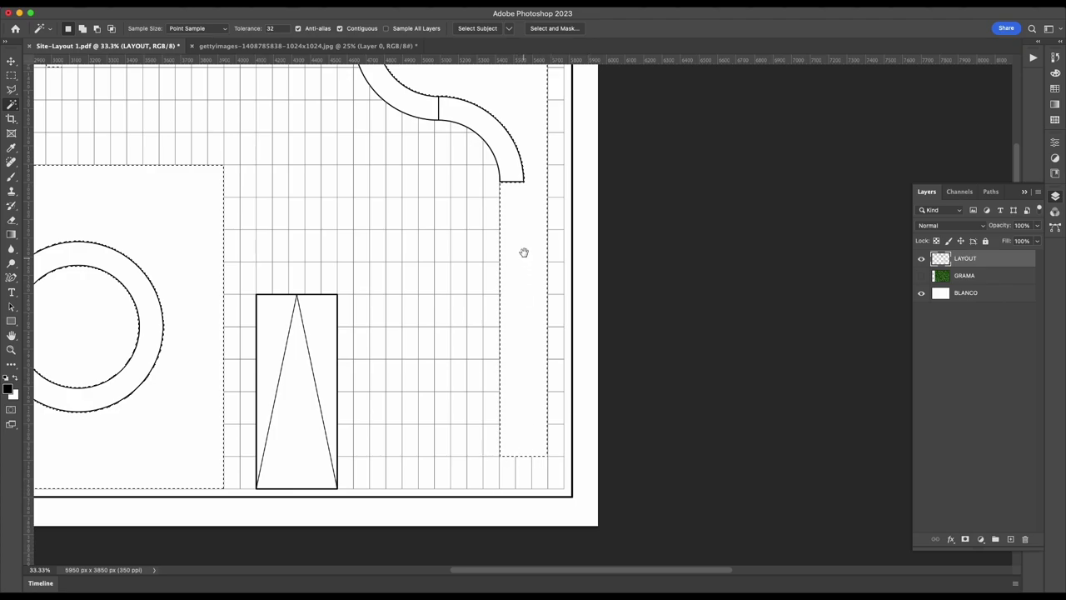
{"action": "left_click_drag", "start_coordinate": [527, 159], "coordinate": [507, 359]}
{"action": "left_click_drag", "start_coordinate": [422, 220], "coordinate": [462, 274]}
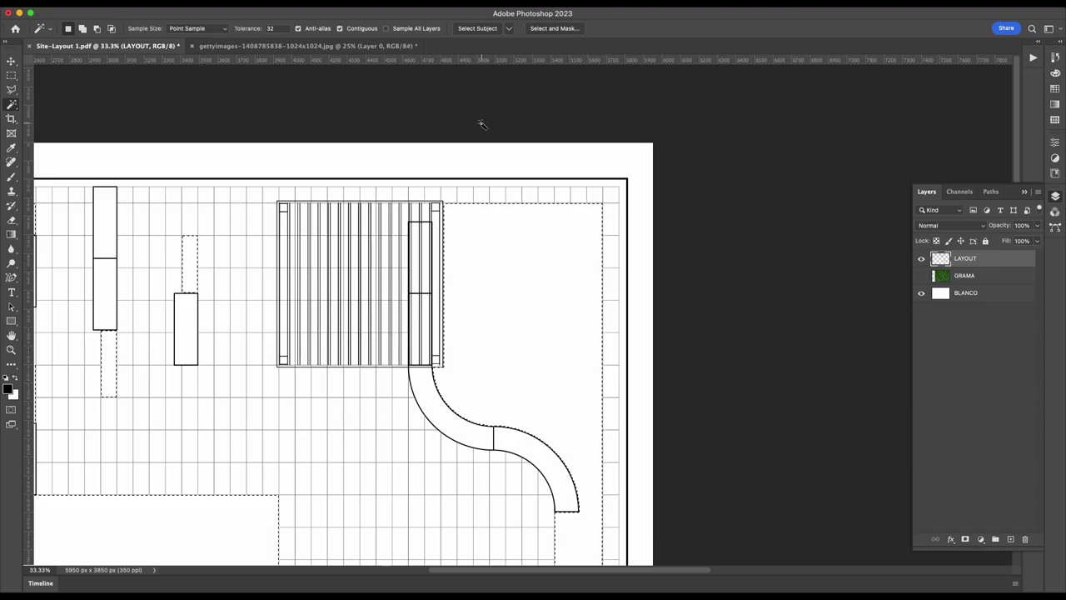
{"action": "key", "text": "super+plus"}
{"action": "key", "text": "super+plus"}
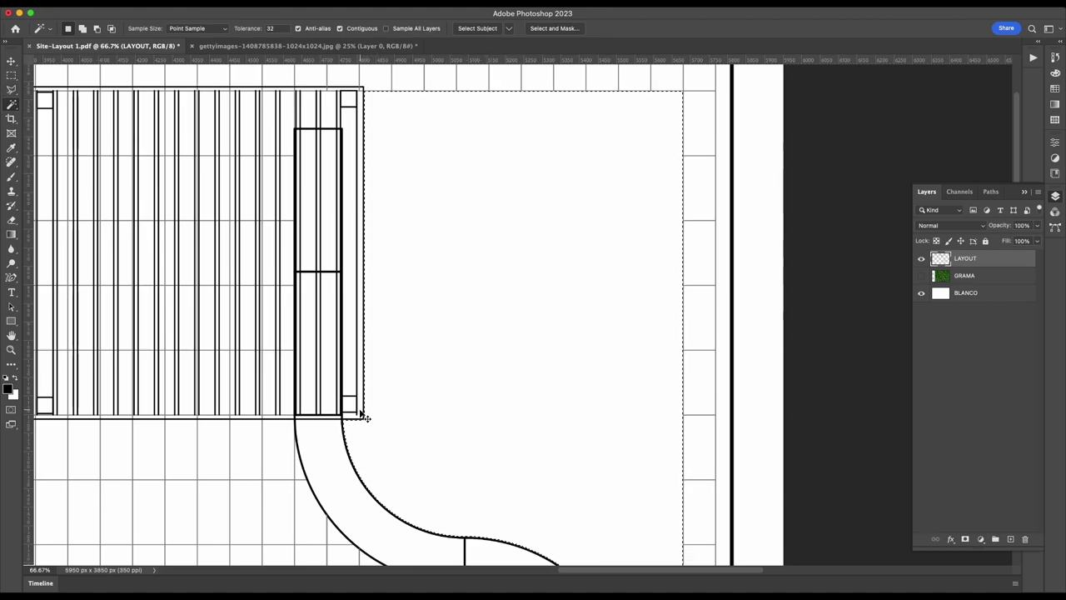
- At 100%, Shift-add the narrow strips along the pergola's right edge and top-right corner
{"action": "key", "text": "super+plus"}
{"action": "left_click_drag", "start_coordinate": [361, 414], "coordinate": [519, 380]}
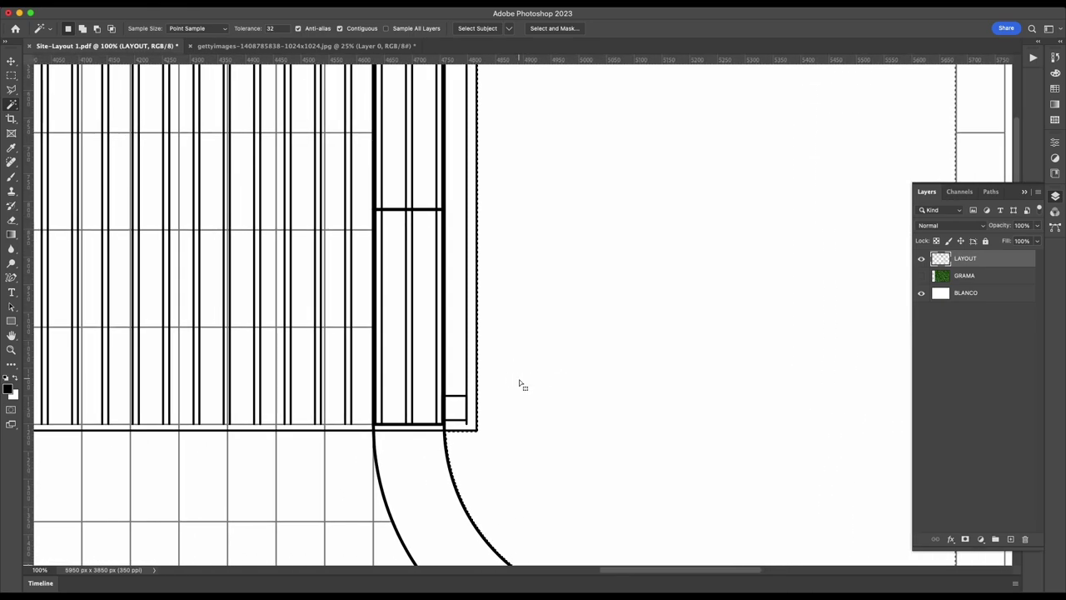
{"action": "key", "text": "shift"}
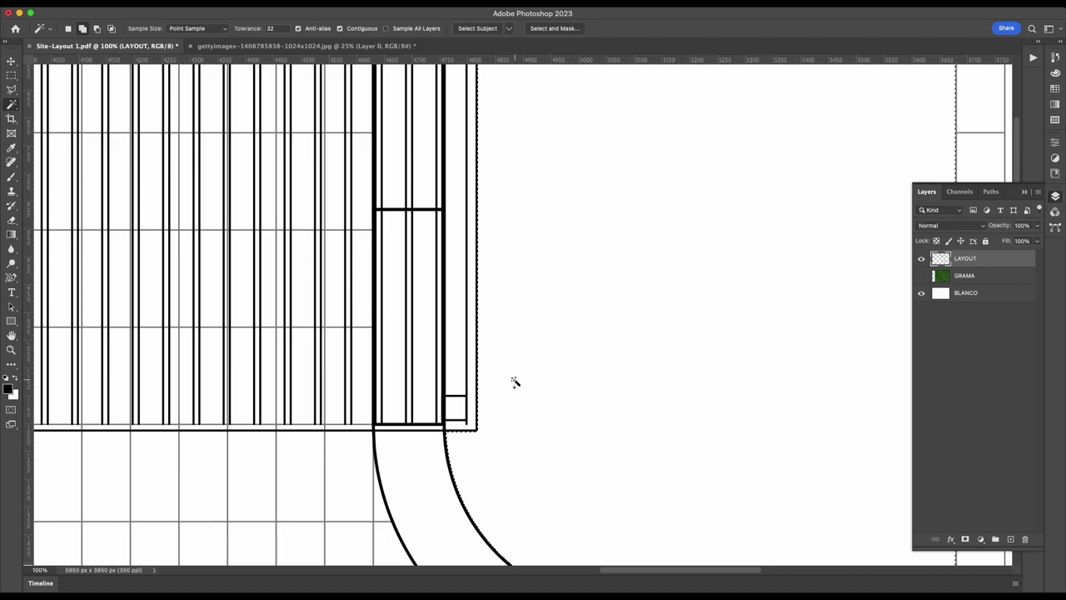
{"action": "left_click", "coordinate": [472, 387], "text": "shift"}
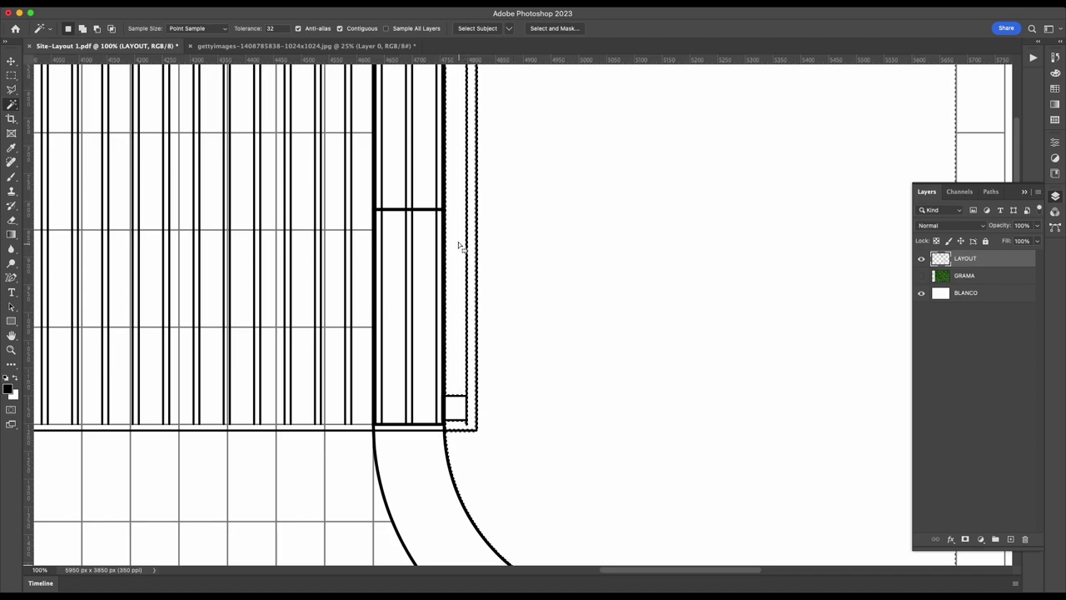
{"action": "left_click_drag", "start_coordinate": [459, 242], "coordinate": [463, 298]}
{"action": "scroll", "coordinate": [463, 298], "scroll_direction": "up", "scroll_amount": 4}
{"action": "scroll", "coordinate": [454, 292], "scroll_direction": "up", "scroll_amount": 4}
{"action": "scroll", "coordinate": [454, 313], "scroll_direction": "up", "scroll_amount": 3}
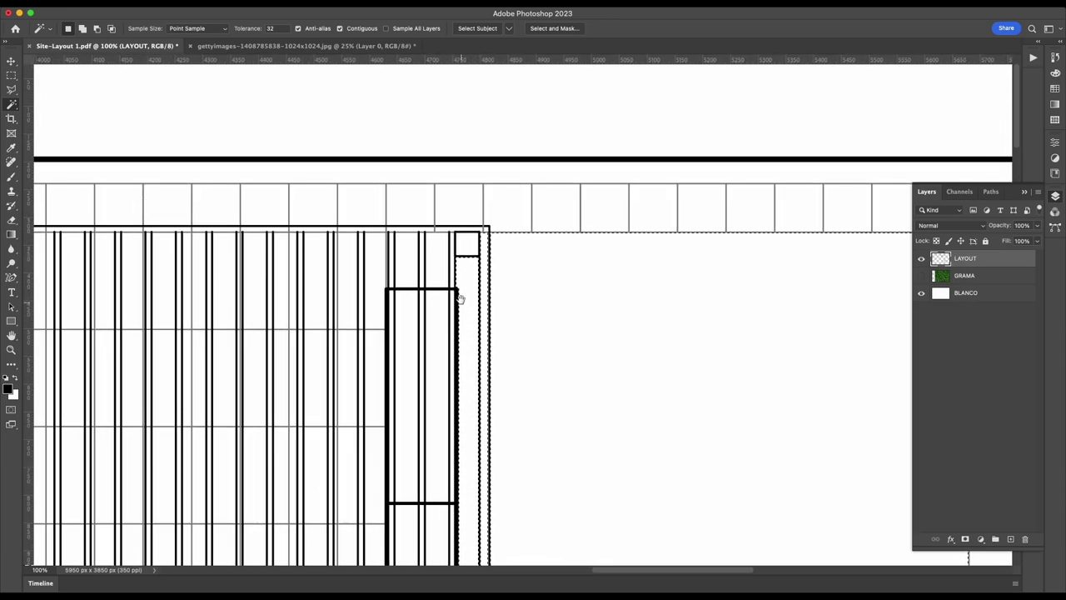
{"action": "left_click", "coordinate": [408, 258], "text": "shift"}
- Scroll around the plan to inspect the selection along the curved path and pergola
{"action": "scroll", "coordinate": [521, 250], "scroll_direction": "down", "scroll_amount": 10}
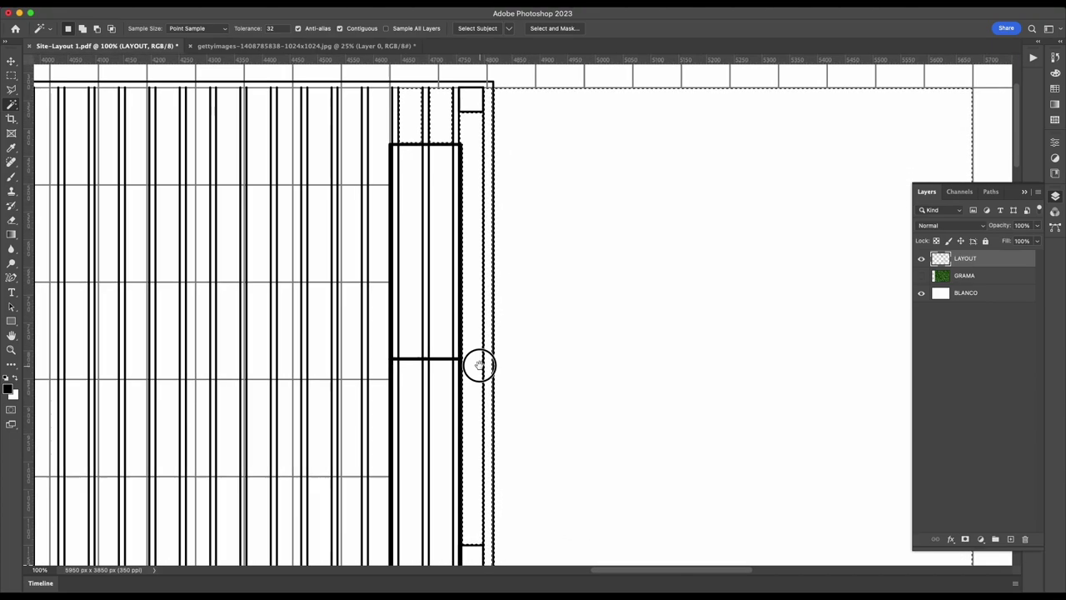
{"action": "scroll", "coordinate": [519, 400], "scroll_direction": "down", "scroll_amount": 10}
{"action": "scroll", "coordinate": [594, 333], "scroll_direction": "right", "scroll_amount": 5}
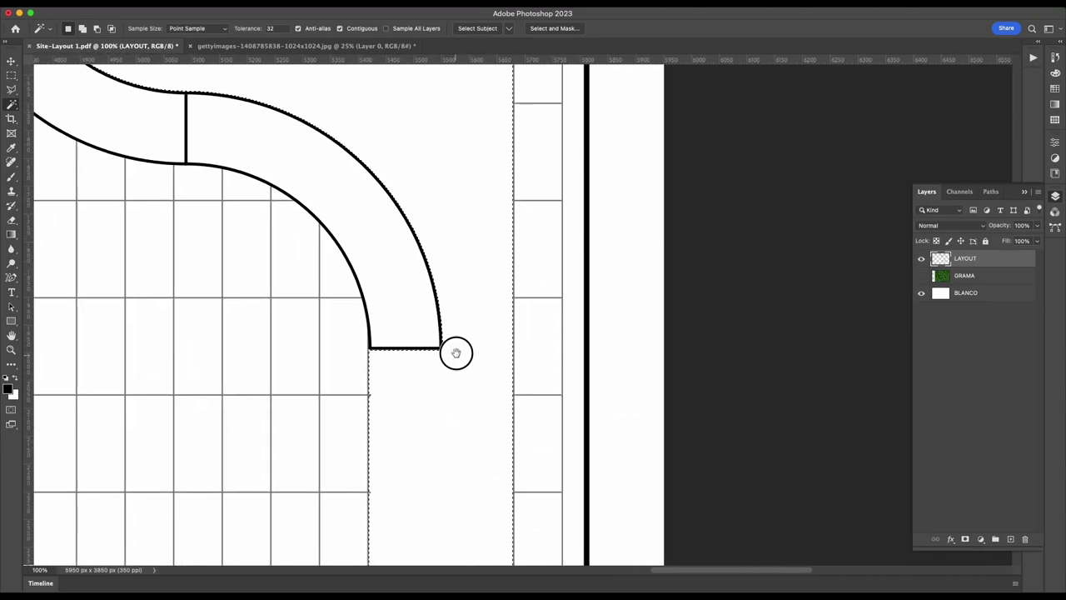
{"action": "mouse_move", "coordinate": [422, 407]}
{"action": "left_mouse_down"}
{"action": "mouse_move", "coordinate": [466, 362]}
{"action": "mouse_move", "coordinate": [474, 376]}
{"action": "mouse_move", "coordinate": [558, 332]}
{"action": "left_mouse_up"}
{"action": "scroll", "coordinate": [558, 332], "scroll_direction": "left", "scroll_amount": 5}
{"action": "scroll", "coordinate": [395, 350], "scroll_direction": "left", "scroll_amount": 3}
{"action": "scroll", "coordinate": [497, 353], "scroll_direction": "left", "scroll_amount": 3}
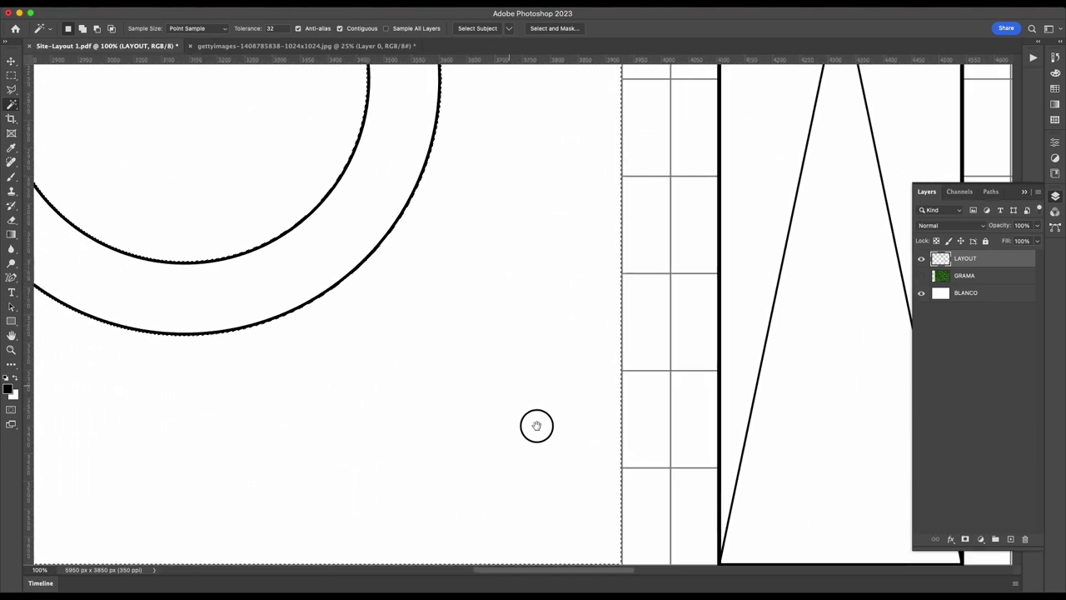
{"action": "scroll", "coordinate": [535, 424], "scroll_direction": "up", "scroll_amount": 5}
{"action": "scroll", "coordinate": [536, 424], "scroll_direction": "left", "scroll_amount": 2}
{"action": "scroll", "coordinate": [617, 414], "scroll_direction": "up", "scroll_amount": 5}
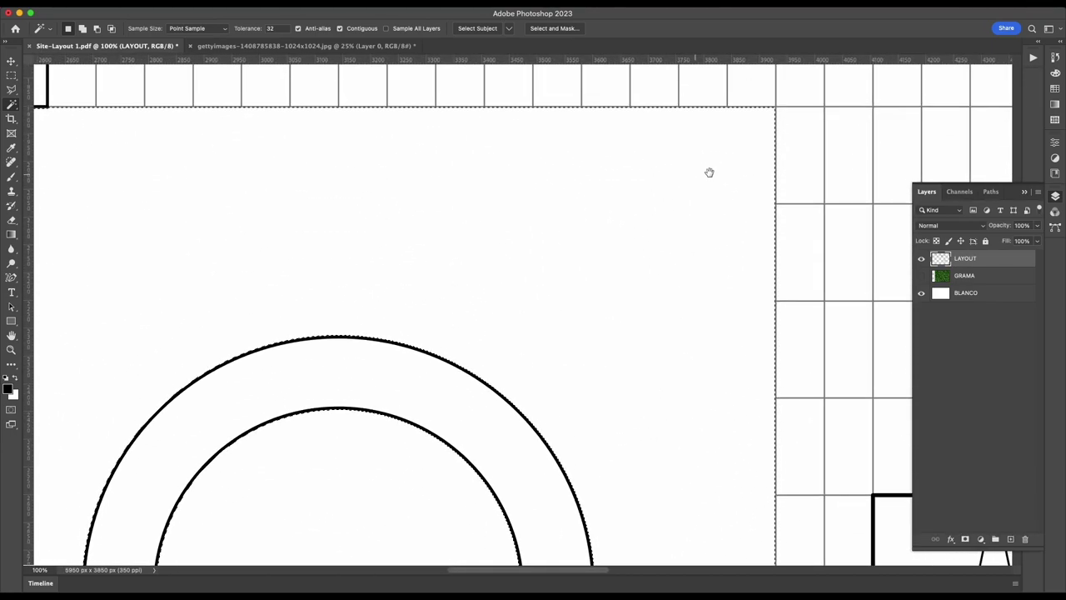
{"action": "scroll", "coordinate": [459, 348], "scroll_direction": "up", "scroll_amount": 10}
{"action": "scroll", "coordinate": [374, 291], "scroll_direction": "up", "scroll_amount": 5}
{"action": "scroll", "coordinate": [405, 283], "scroll_direction": "left", "scroll_amount": 1}
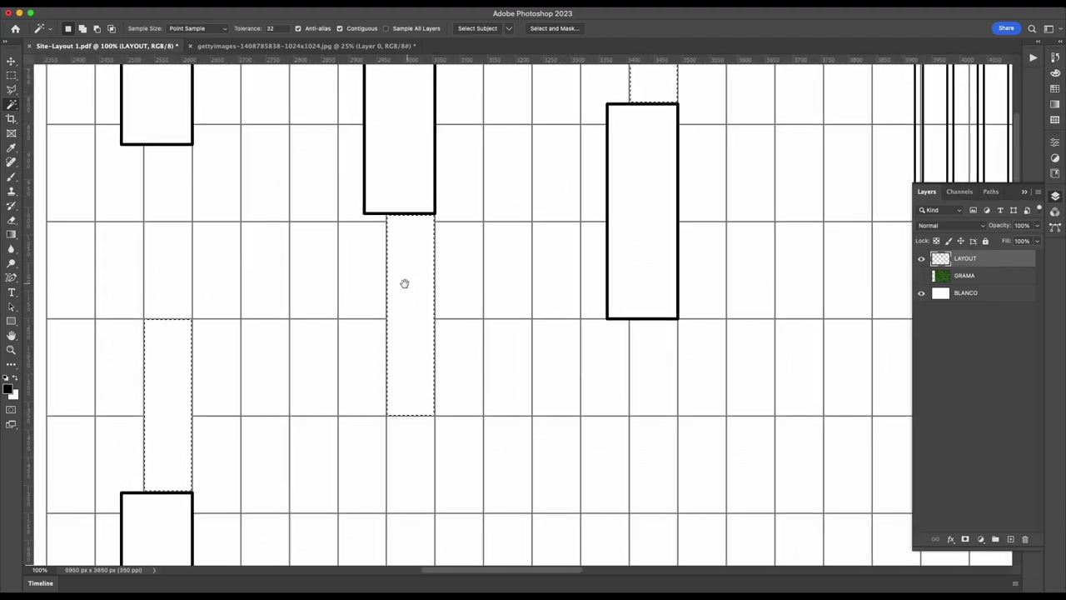
{"action": "scroll", "coordinate": [438, 326], "scroll_direction": "right", "scroll_amount": 5}
{"action": "scroll", "coordinate": [519, 309], "scroll_direction": "right", "scroll_amount": 10}
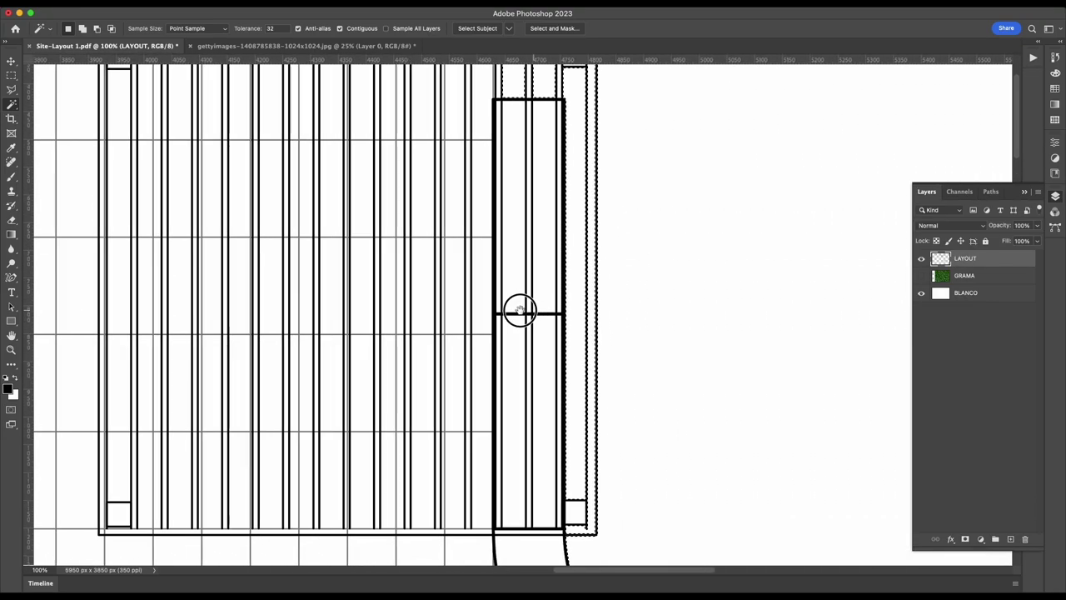
{"action": "scroll", "coordinate": [501, 314], "scroll_direction": "right", "scroll_amount": 5}
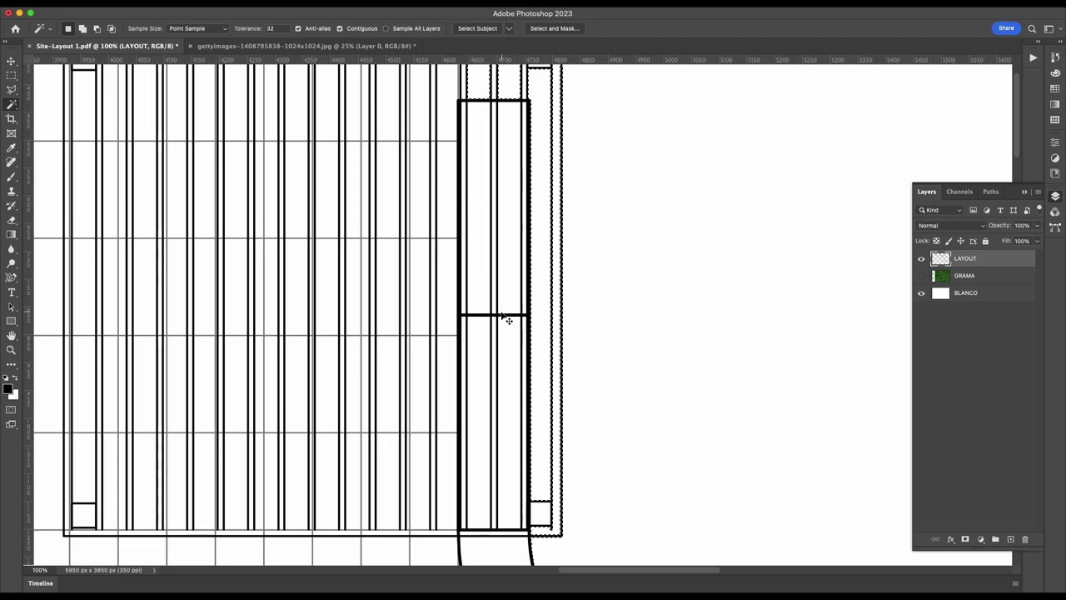
{"action": "scroll", "coordinate": [505, 314], "scroll_direction": "down", "scroll_amount": 1}
{"action": "scroll", "coordinate": [500, 325], "scroll_direction": "right", "scroll_amount": 4}
{"action": "scroll", "coordinate": [400, 334], "scroll_direction": "right", "scroll_amount": 1}
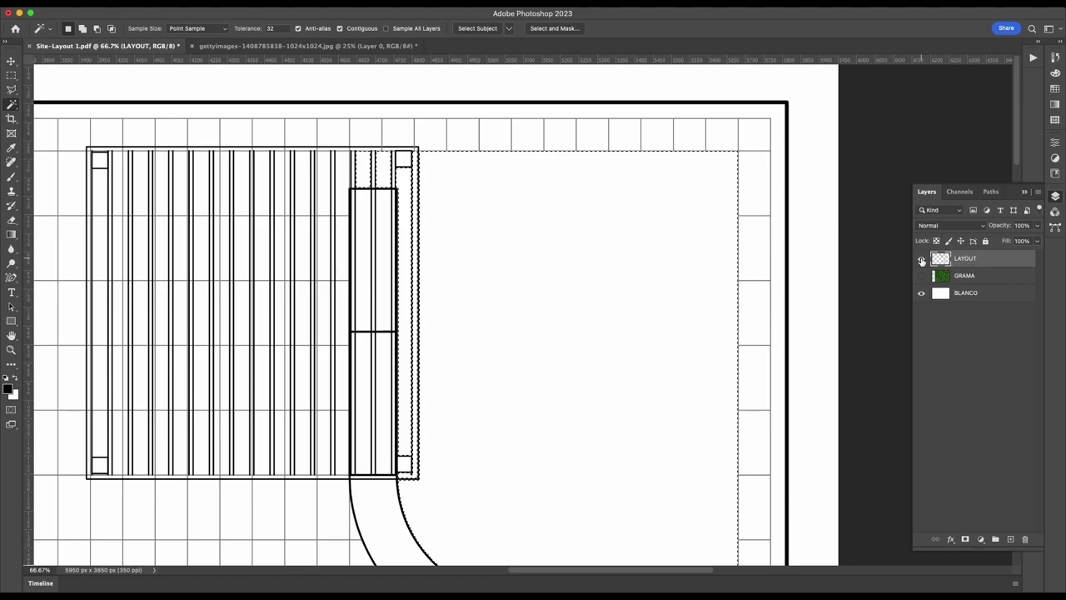
- Toggle the LAYOUT layer off and on to check the selection, then zoom to 200%
{"action": "left_click", "coordinate": [922, 258]}
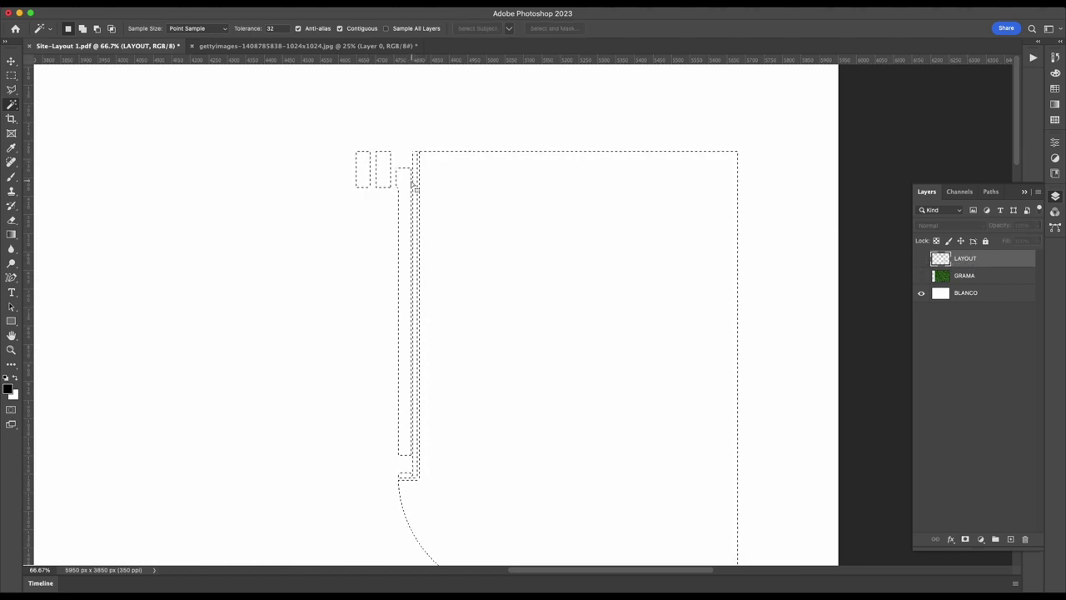
{"action": "left_click", "coordinate": [922, 259]}
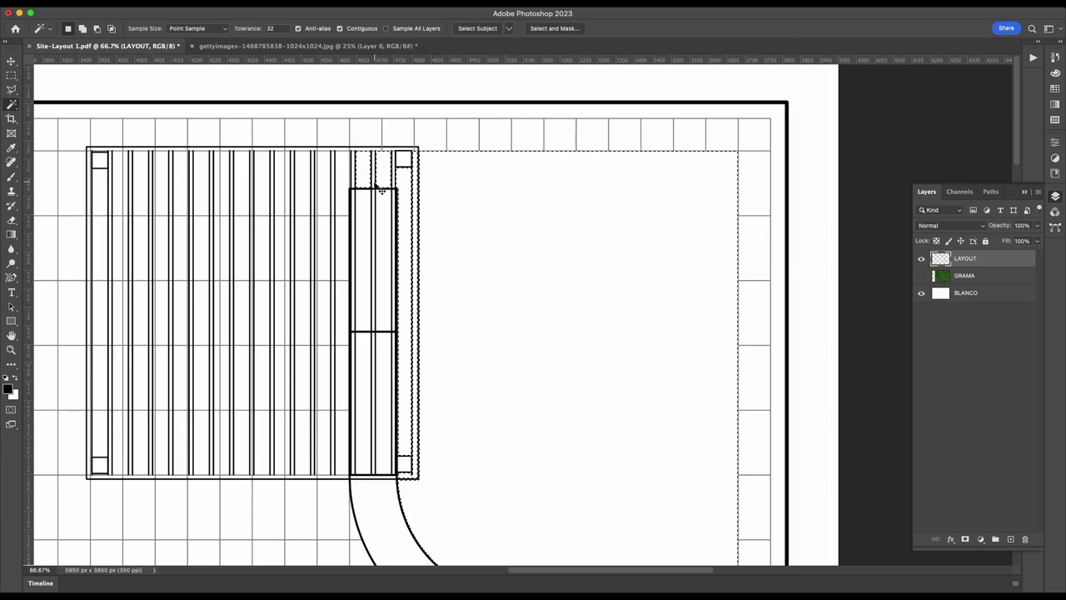
{"action": "key", "text": "super+plus"}
{"action": "key", "text": "super+plus"}
{"action": "scroll", "coordinate": [364, 183], "scroll_direction": "left", "scroll_amount": 10}
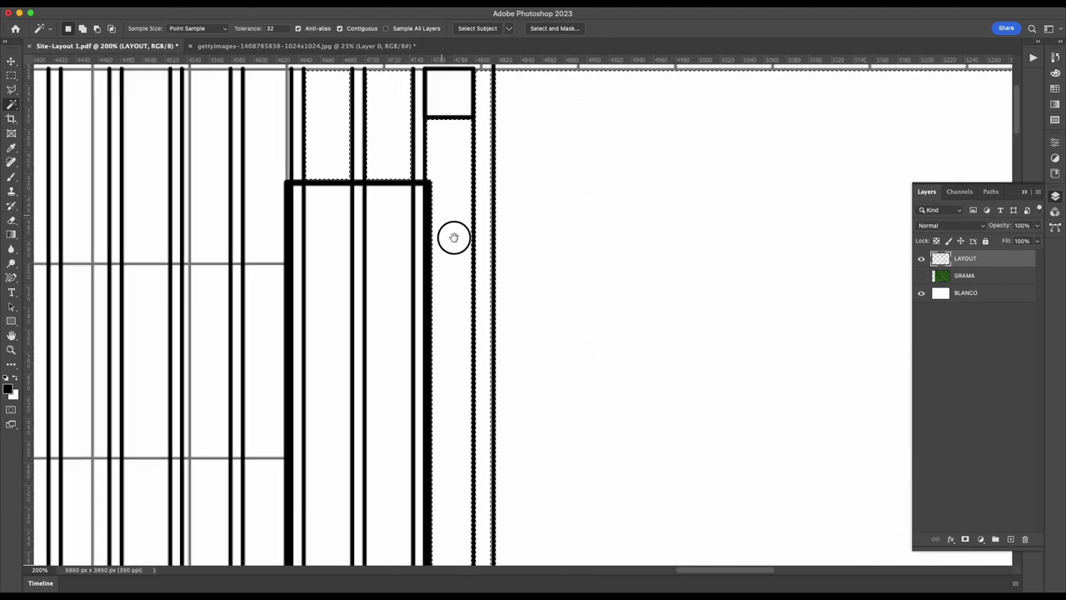
{"action": "scroll", "coordinate": [362, 188], "scroll_direction": "up", "scroll_amount": 10}
{"action": "scroll", "coordinate": [464, 257], "scroll_direction": "down", "scroll_amount": 3}
{"action": "scroll", "coordinate": [459, 225], "scroll_direction": "down", "scroll_amount": 2}
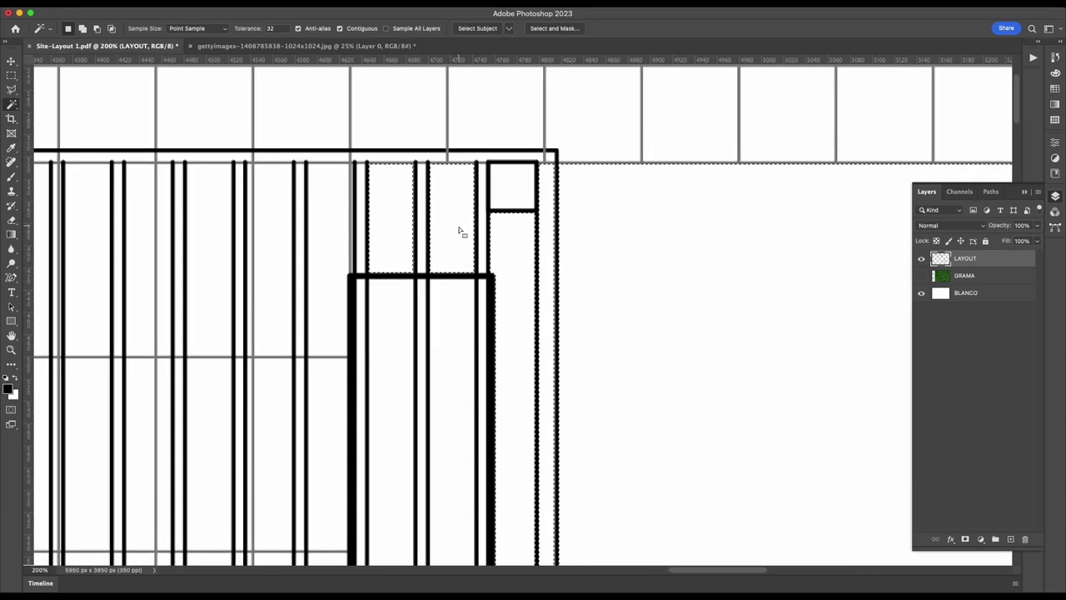
- Add a Rectangular Marquee rectangle over the plan's top-right corner to the selection
{"action": "left_click", "coordinate": [13, 76]}
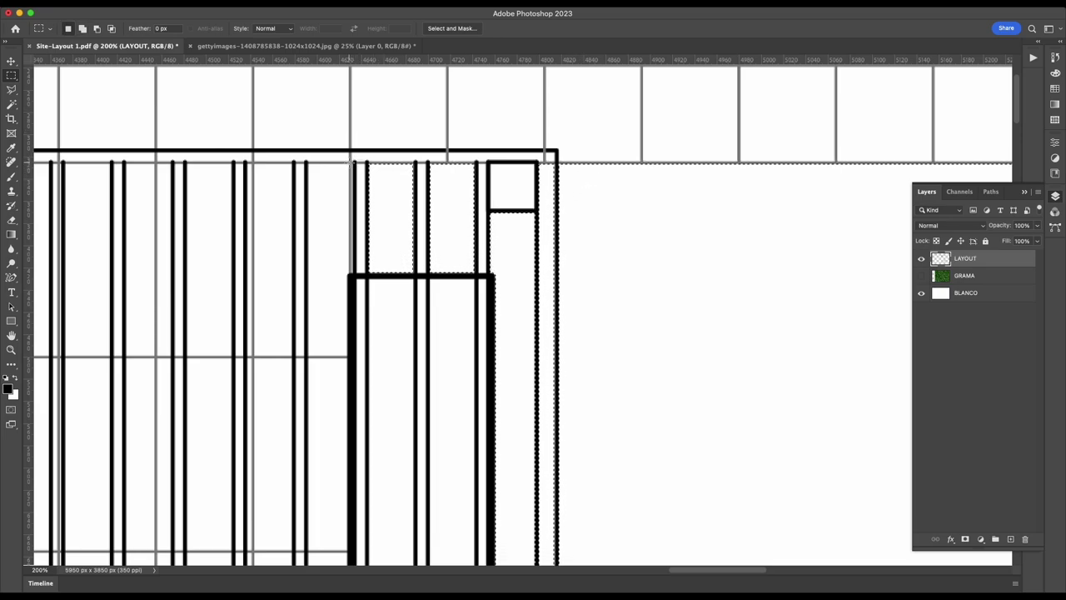
{"action": "mouse_move", "coordinate": [351, 163]}
{"action": "left_mouse_down"}
{"action": "mouse_move", "coordinate": [576, 254]}
{"action": "mouse_move", "coordinate": [578, 283]}
{"action": "left_mouse_up"}
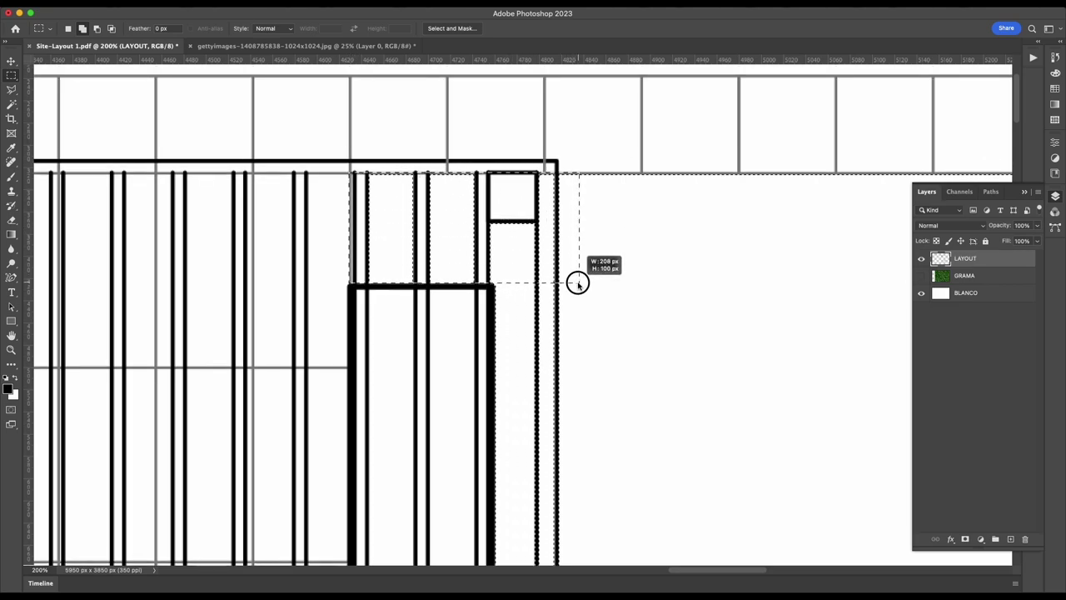
{"action": "left_click_drag", "start_coordinate": [578, 285], "coordinate": [579, 275]}
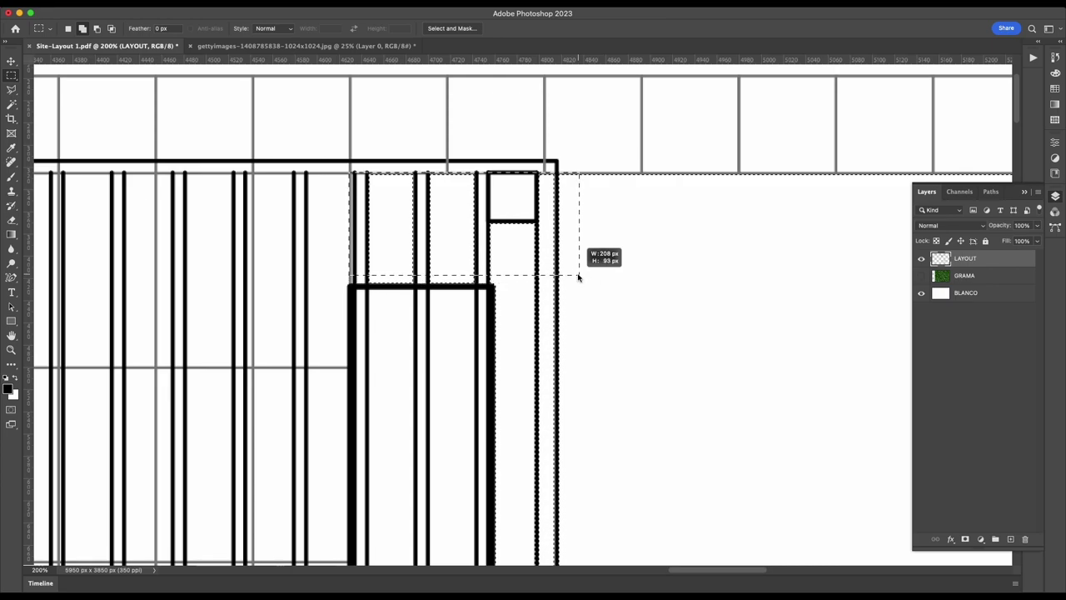
{"action": "left_click_drag", "start_coordinate": [579, 276], "coordinate": [580, 275]}
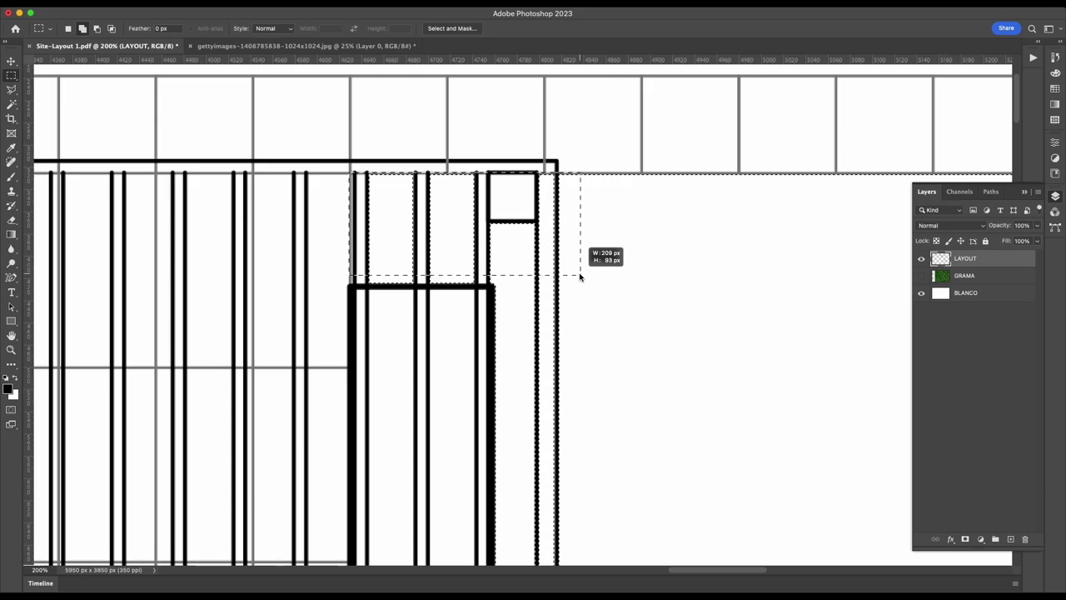
{"action": "mouse_move", "coordinate": [580, 277]}
{"action": "left_mouse_down"}
{"action": "mouse_move", "coordinate": [528, 231]}
{"action": "mouse_move", "coordinate": [430, 284]}
{"action": "mouse_move", "coordinate": [657, 243]}
{"action": "mouse_move", "coordinate": [674, 407]}
{"action": "mouse_move", "coordinate": [416, 198]}
{"action": "mouse_move", "coordinate": [538, 329]}
{"action": "mouse_move", "coordinate": [735, 355]}
{"action": "mouse_move", "coordinate": [721, 335]}
{"action": "mouse_move", "coordinate": [628, 295]}
{"action": "mouse_move", "coordinate": [659, 297]}
{"action": "mouse_move", "coordinate": [668, 306]}
{"action": "mouse_move", "coordinate": [631, 314]}
{"action": "mouse_move", "coordinate": [662, 281]}
{"action": "mouse_move", "coordinate": [632, 298]}
{"action": "mouse_move", "coordinate": [676, 281]}
{"action": "mouse_move", "coordinate": [602, 308]}
{"action": "mouse_move", "coordinate": [674, 311]}
{"action": "mouse_move", "coordinate": [734, 298]}
{"action": "mouse_move", "coordinate": [716, 321]}
{"action": "mouse_move", "coordinate": [691, 283]}
{"action": "mouse_move", "coordinate": [733, 293]}
{"action": "mouse_move", "coordinate": [796, 336]}
{"action": "mouse_move", "coordinate": [775, 317]}
{"action": "mouse_move", "coordinate": [582, 277]}
{"action": "left_mouse_up"}
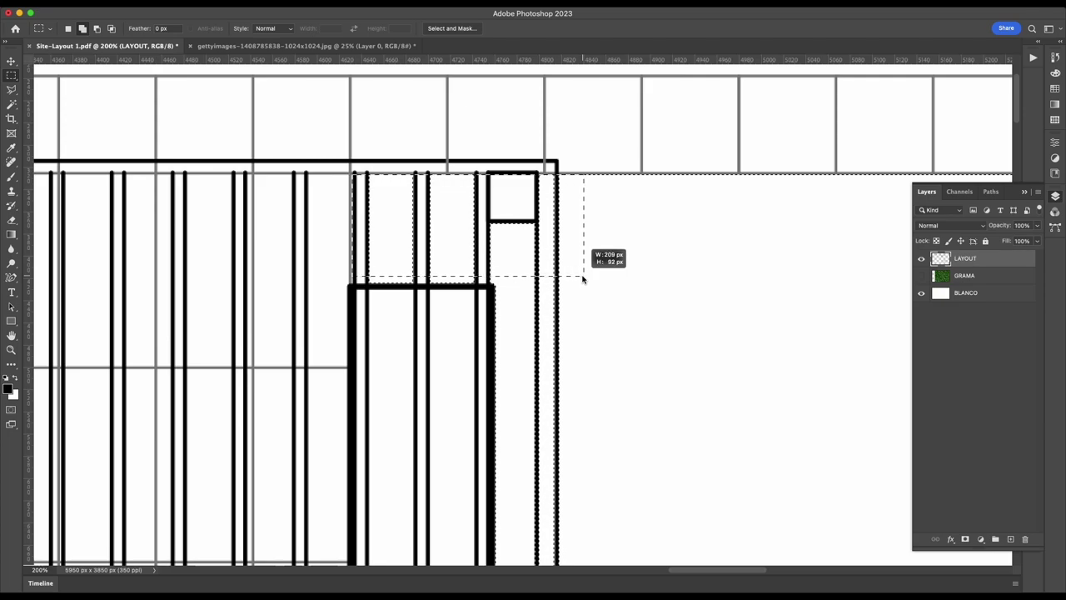
{"action": "left_click_drag", "start_coordinate": [583, 278], "coordinate": [600, 283]}
- Hide the LAYOUT drawing, scroll to check the selection, then show it again
{"action": "scroll", "coordinate": [600, 283], "scroll_direction": "down", "scroll_amount": 1}
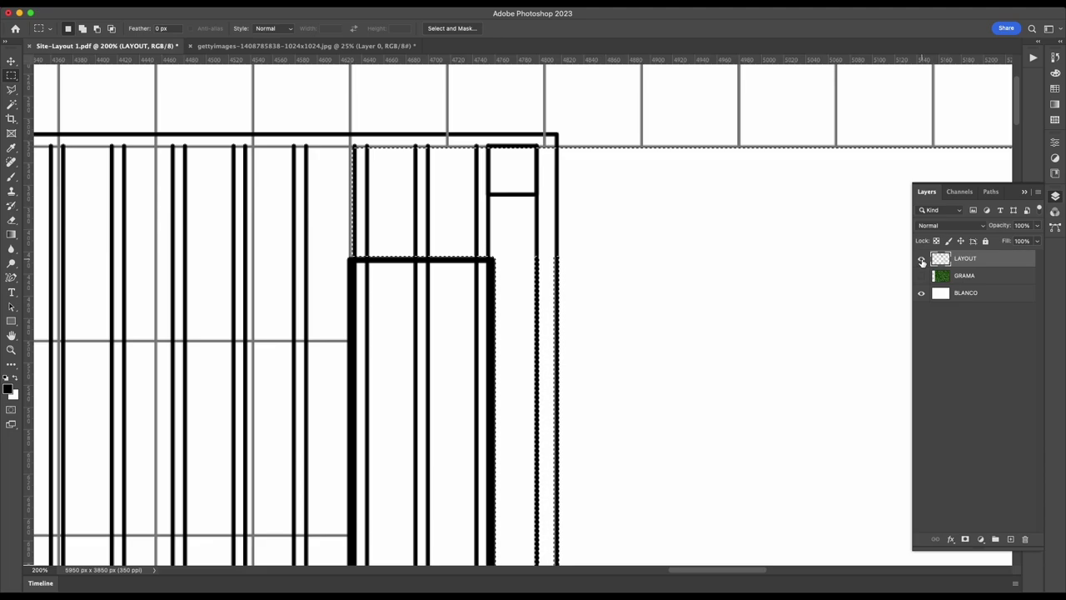
{"action": "left_click", "coordinate": [922, 260]}
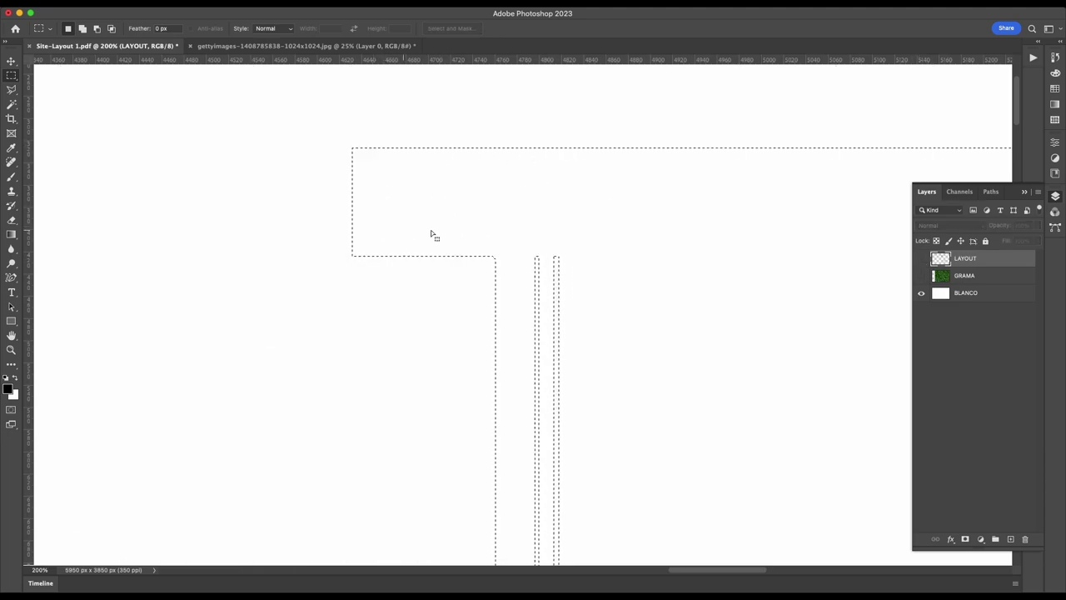
{"action": "scroll", "coordinate": [600, 284], "scroll_direction": "down", "scroll_amount": 2}
{"action": "scroll", "coordinate": [614, 314], "scroll_direction": "down", "scroll_amount": 5}
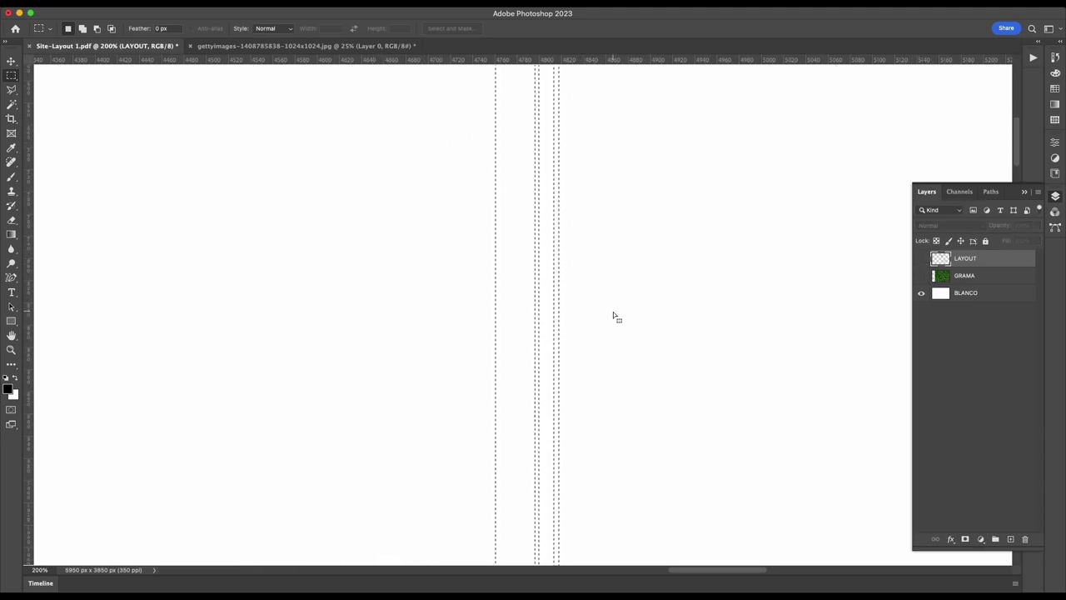
{"action": "scroll", "coordinate": [533, 298], "scroll_direction": "down", "scroll_amount": 3}
{"action": "scroll", "coordinate": [533, 299], "scroll_direction": "down", "scroll_amount": 5}
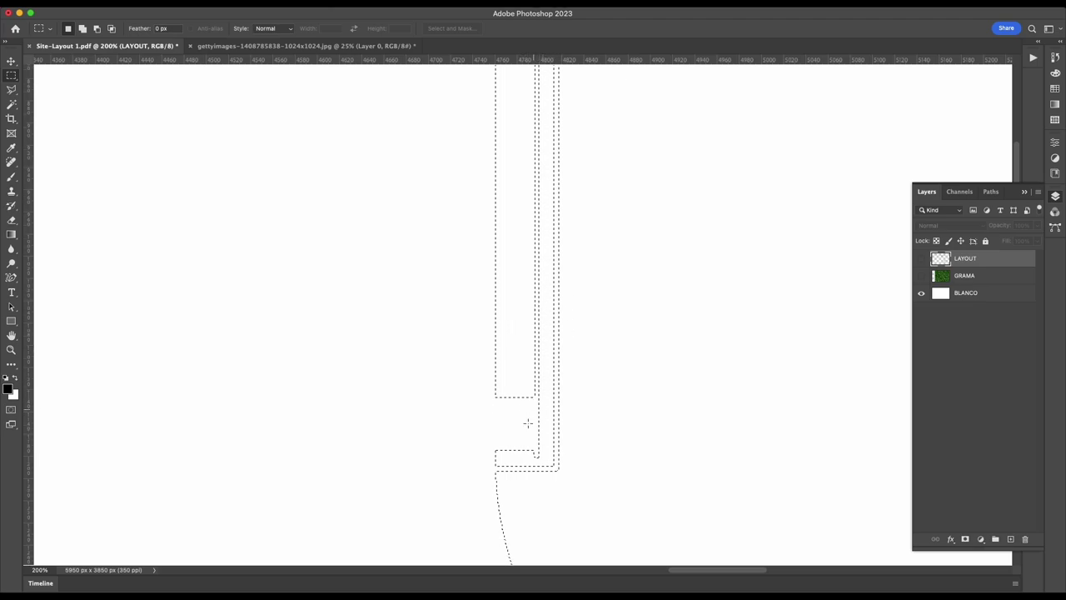
{"action": "scroll", "coordinate": [531, 422], "scroll_direction": "up", "scroll_amount": 3}
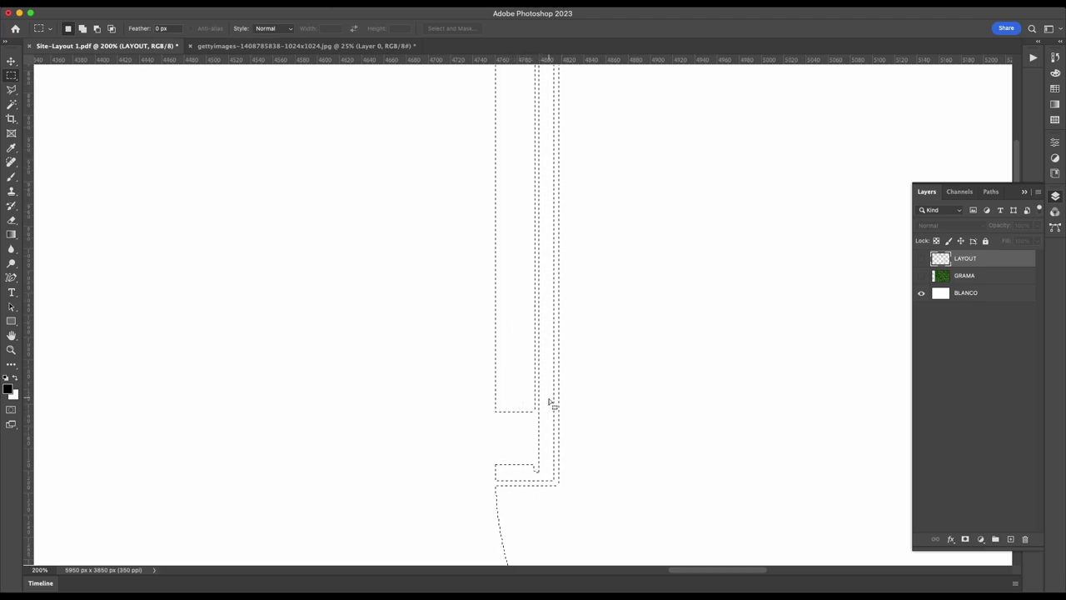
{"action": "left_click", "coordinate": [921, 259]}
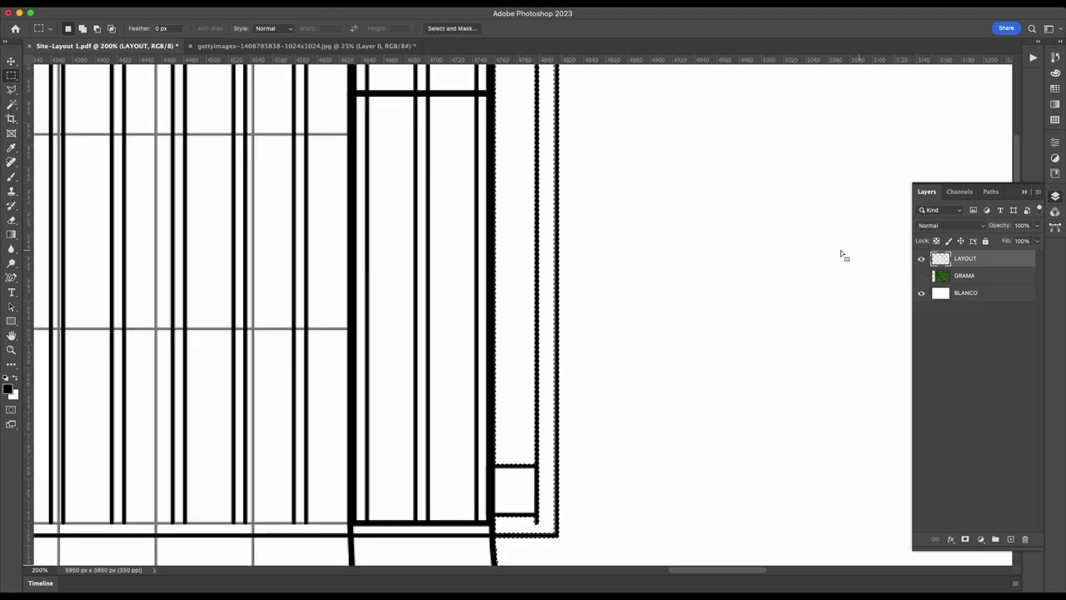
{"action": "scroll", "coordinate": [505, 269], "scroll_direction": "up", "scroll_amount": 7}
{"action": "scroll", "coordinate": [503, 268], "scroll_direction": "up", "scroll_amount": 5}
{"action": "scroll", "coordinate": [504, 269], "scroll_direction": "up", "scroll_amount": 5}
{"action": "scroll", "coordinate": [505, 270], "scroll_direction": "up", "scroll_amount": 3}
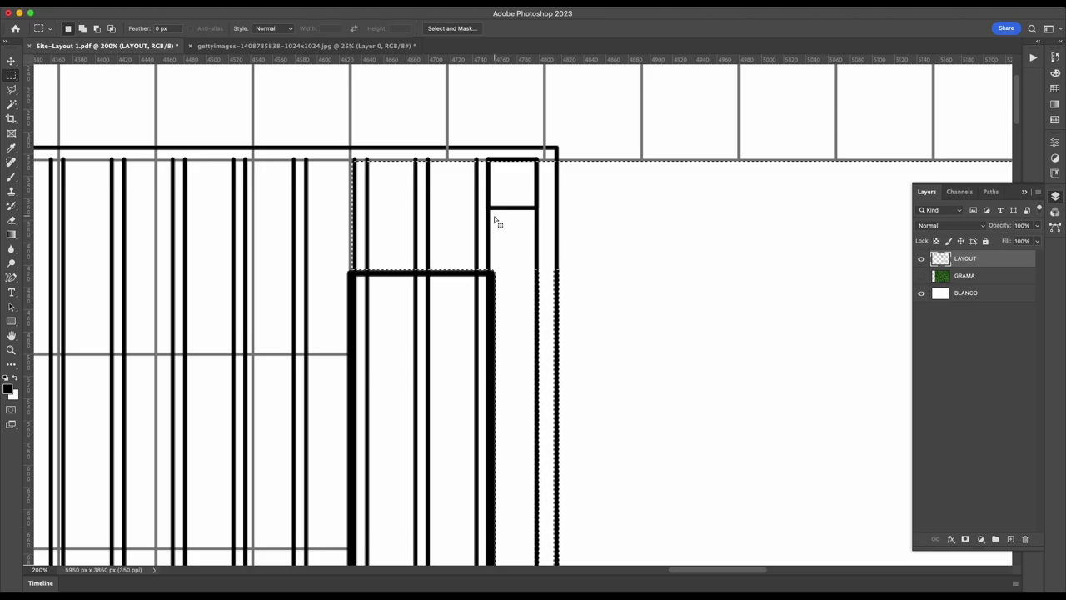
- Shift-drag rectangles adding the narrow right-hand strip and the small gap at its foot
{"action": "key", "text": "shift"}
{"action": "scroll", "coordinate": [513, 293], "scroll_direction": "down", "scroll_amount": 5}
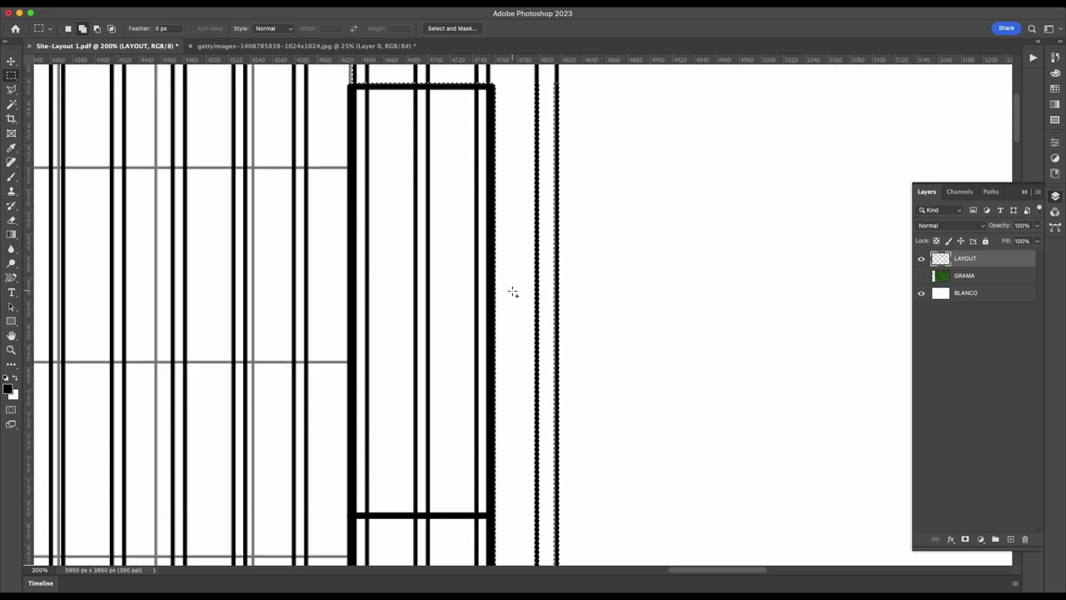
{"action": "mouse_move", "coordinate": [519, 80]}
{"action": "left_mouse_down"}
{"action": "mouse_move", "coordinate": [567, 74]}
{"action": "mouse_move", "coordinate": [585, 517]}
{"action": "left_mouse_up"}
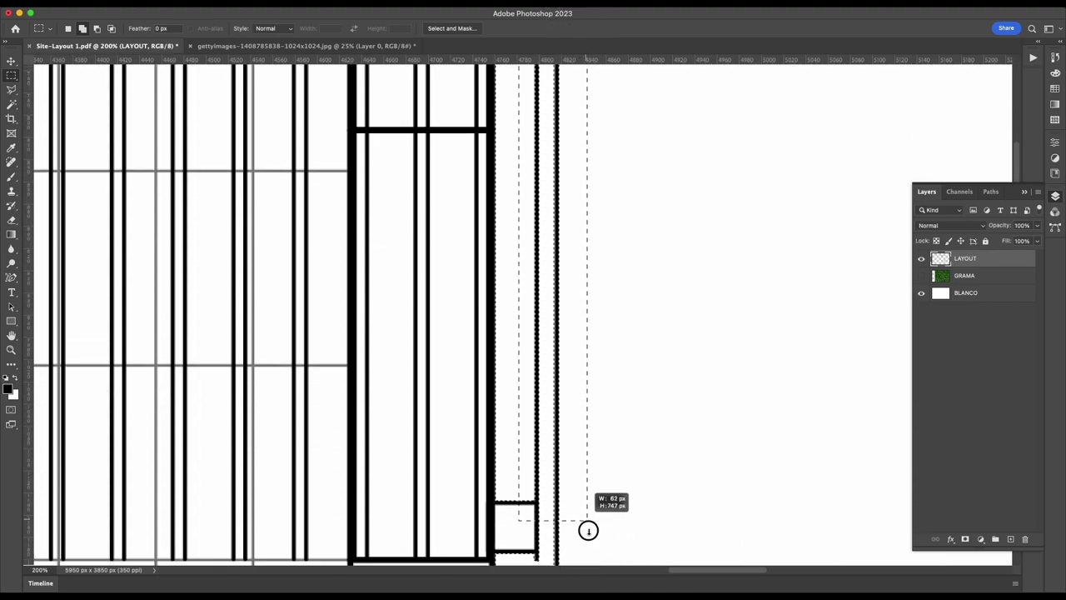
{"action": "mouse_move", "coordinate": [586, 517]}
{"action": "left_mouse_down"}
{"action": "mouse_move", "coordinate": [589, 557]}
{"action": "mouse_move", "coordinate": [587, 467]}
{"action": "left_mouse_up"}
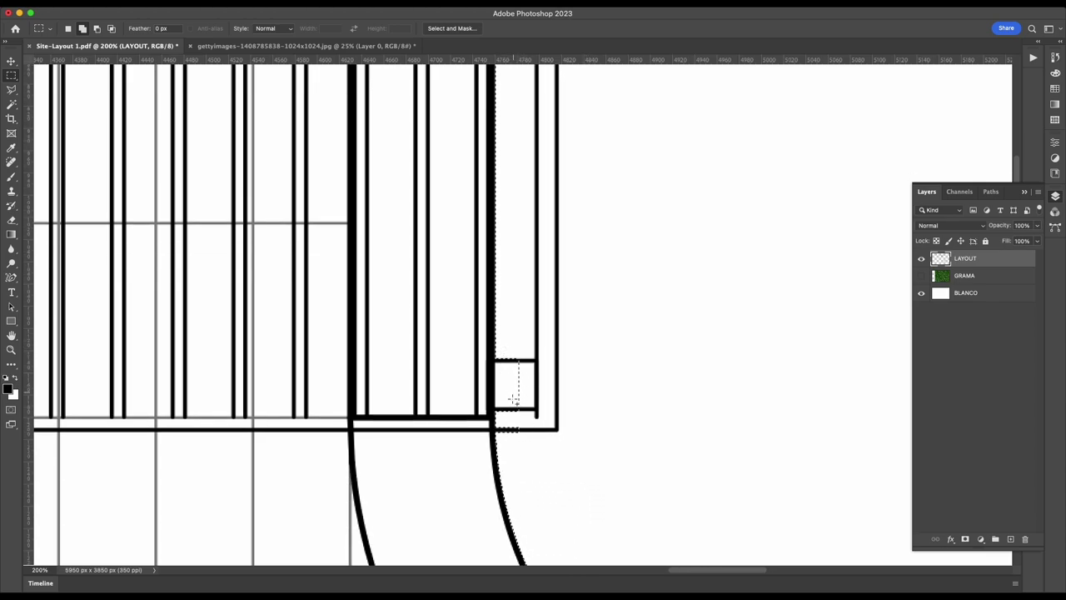
{"action": "left_click", "coordinate": [923, 260]}
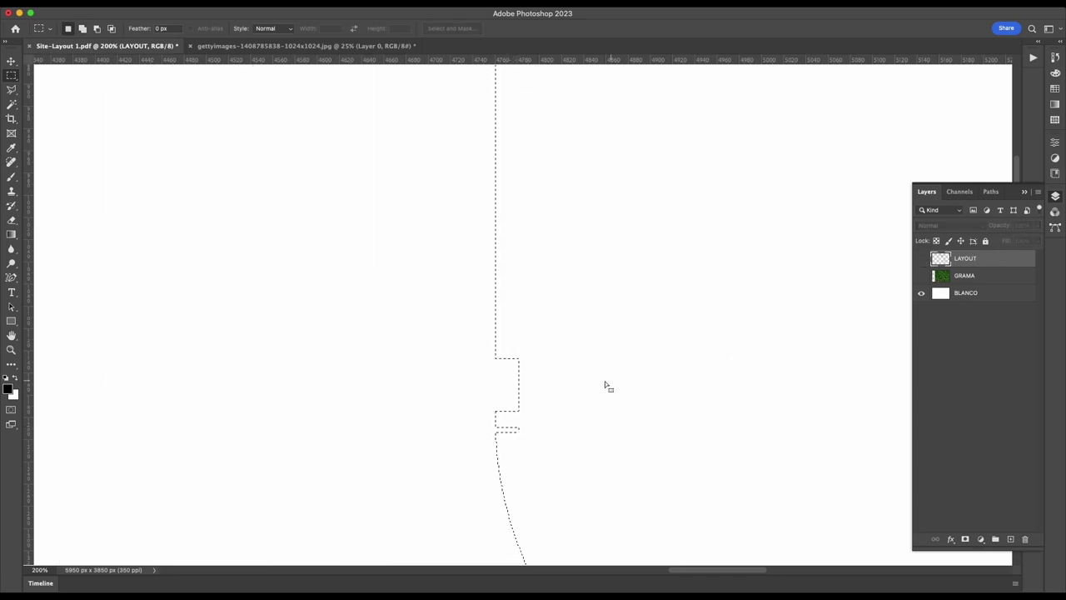
{"action": "left_click", "coordinate": [922, 260]}
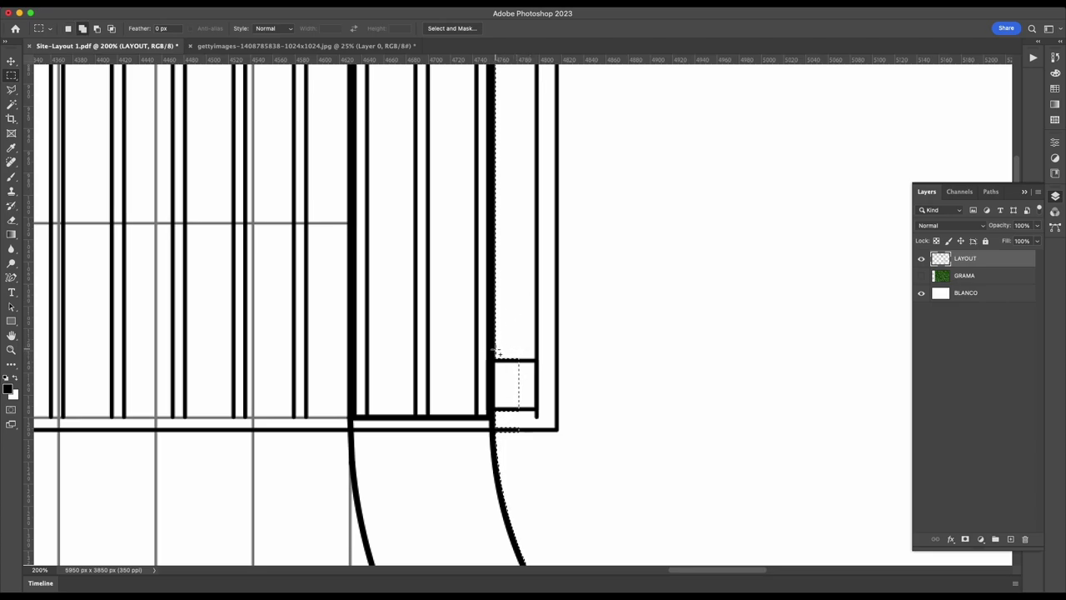
{"action": "left_click_drag", "start_coordinate": [496, 351], "coordinate": [531, 434]}
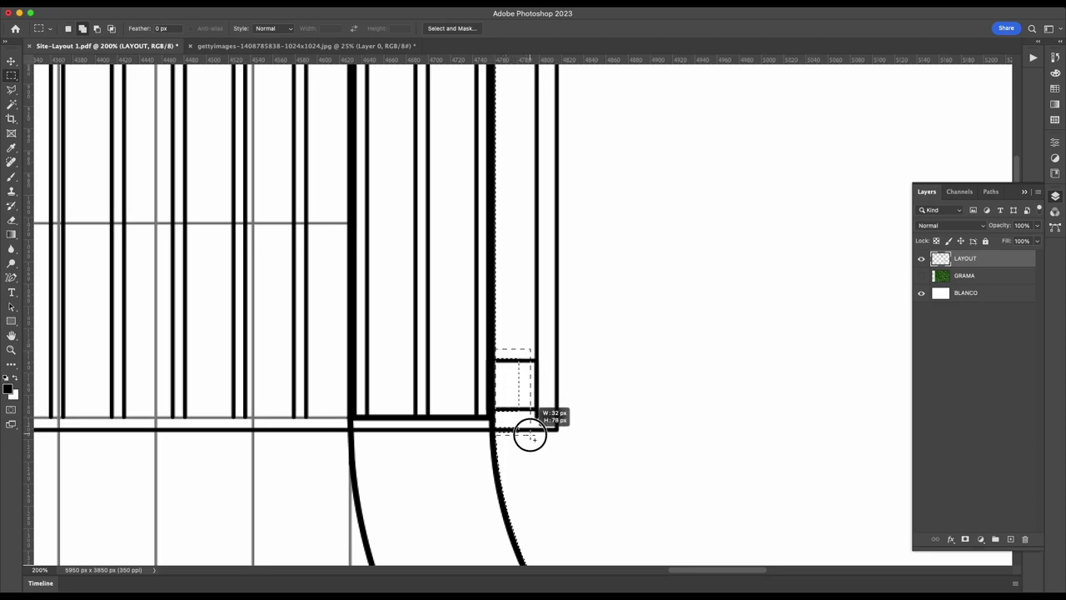
{"action": "left_click_drag", "start_coordinate": [530, 435], "coordinate": [525, 430]}
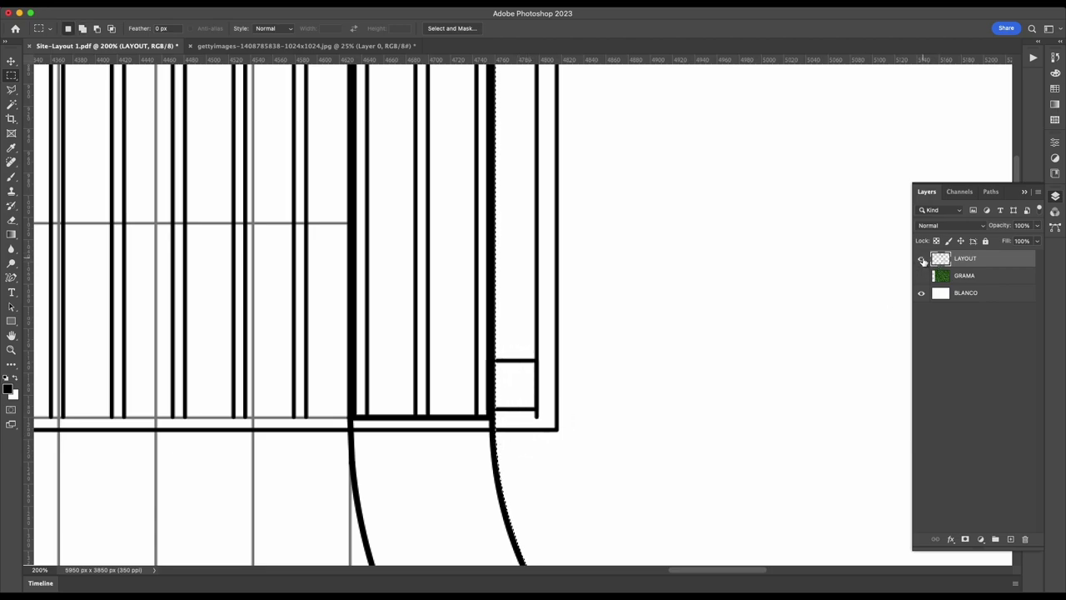
{"action": "left_click", "coordinate": [921, 259]}
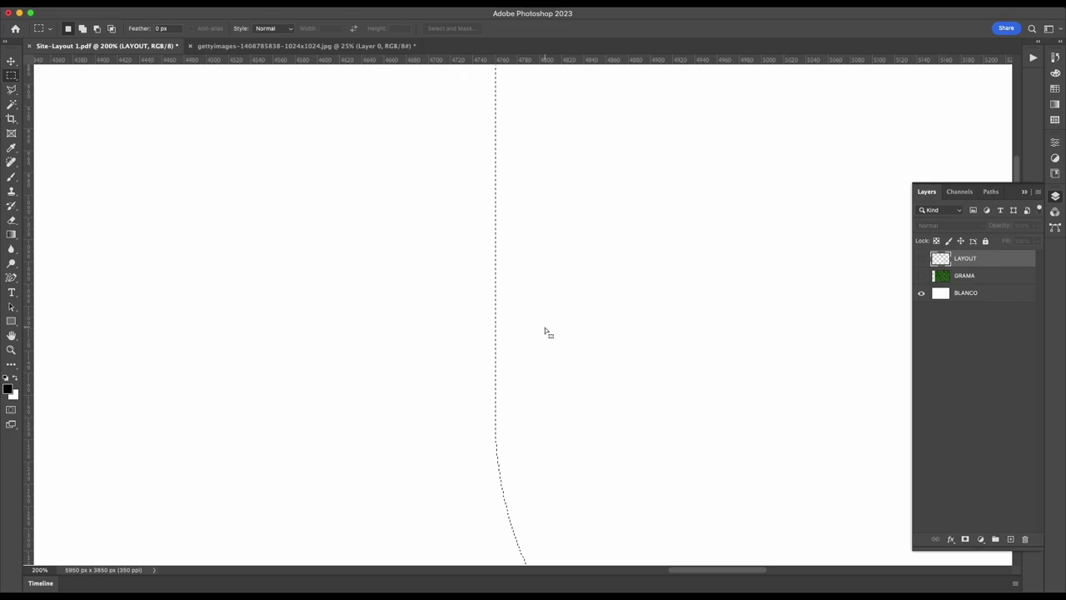
- Zoom out to centre the whole plan and turn on the GRAMA grass layer
{"action": "scroll", "coordinate": [546, 333], "scroll_direction": "down", "scroll_amount": 2}
{"action": "scroll", "coordinate": [546, 332], "scroll_direction": "down", "scroll_amount": 2}
{"action": "scroll", "coordinate": [546, 332], "scroll_direction": "down", "scroll_amount": 2}
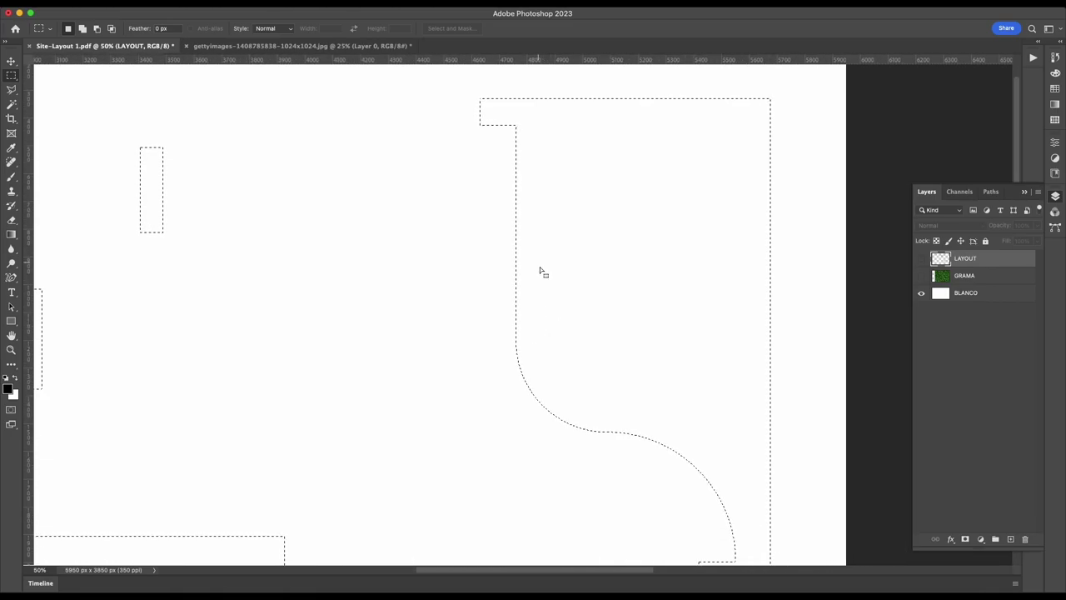
{"action": "scroll", "coordinate": [573, 351], "scroll_direction": "down", "scroll_amount": 3}
{"action": "scroll", "coordinate": [572, 351], "scroll_direction": "down", "scroll_amount": 3}
{"action": "scroll", "coordinate": [573, 351], "scroll_direction": "down", "scroll_amount": 3}
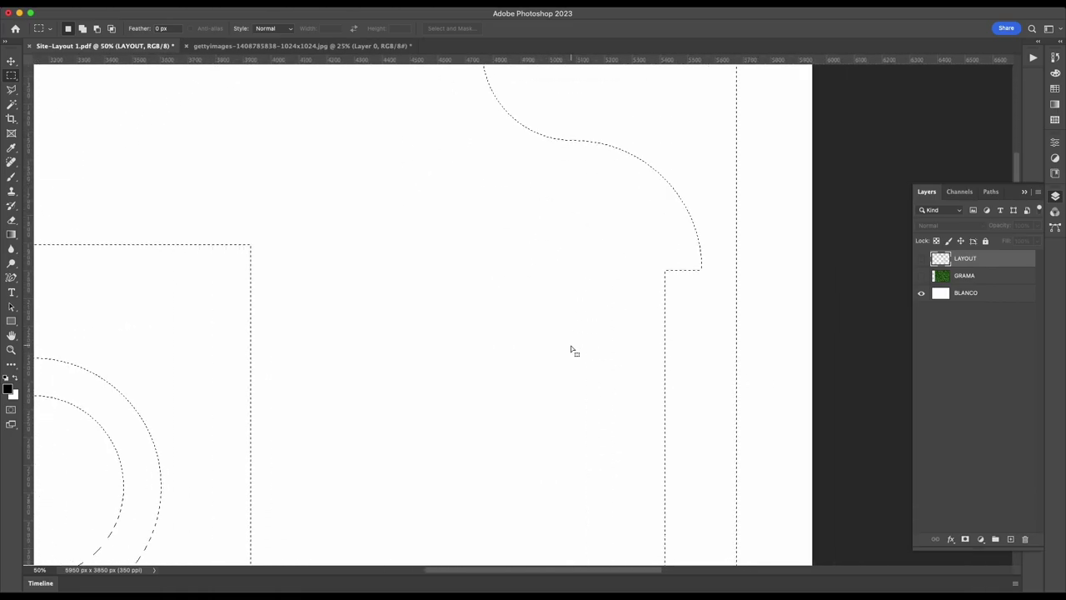
{"action": "scroll", "coordinate": [572, 350], "scroll_direction": "left", "scroll_amount": 3}
{"action": "scroll", "coordinate": [572, 351], "scroll_direction": "up", "scroll_amount": 5}
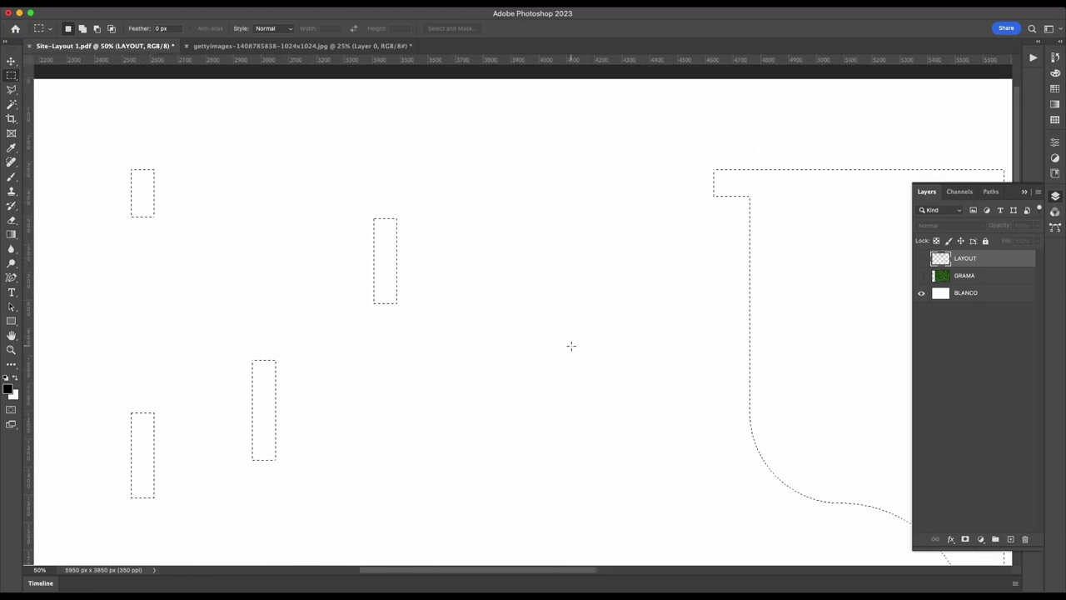
{"action": "scroll", "coordinate": [572, 350], "scroll_direction": "down", "scroll_amount": 2}
{"action": "scroll", "coordinate": [572, 348], "scroll_direction": "down", "scroll_amount": 2}
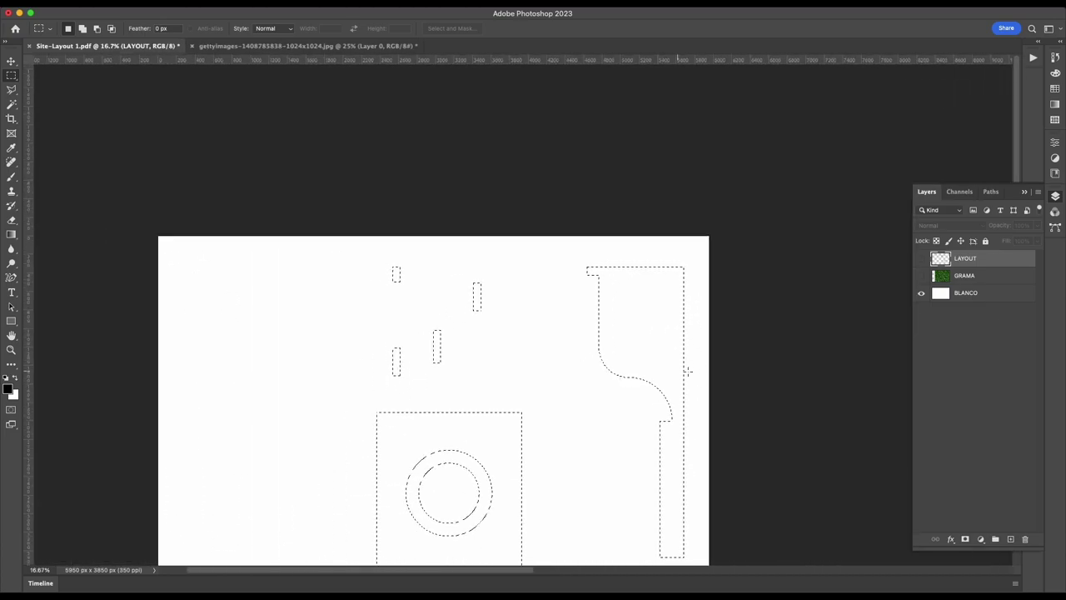
{"action": "left_click_drag", "start_coordinate": [757, 398], "coordinate": [797, 339]}
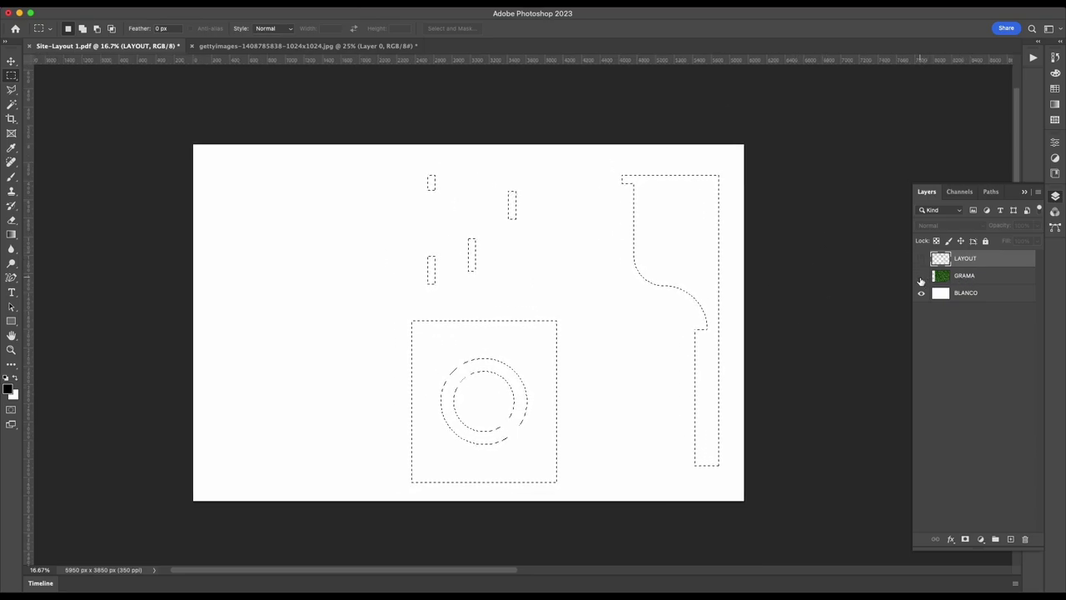
{"action": "left_click", "coordinate": [921, 276]}
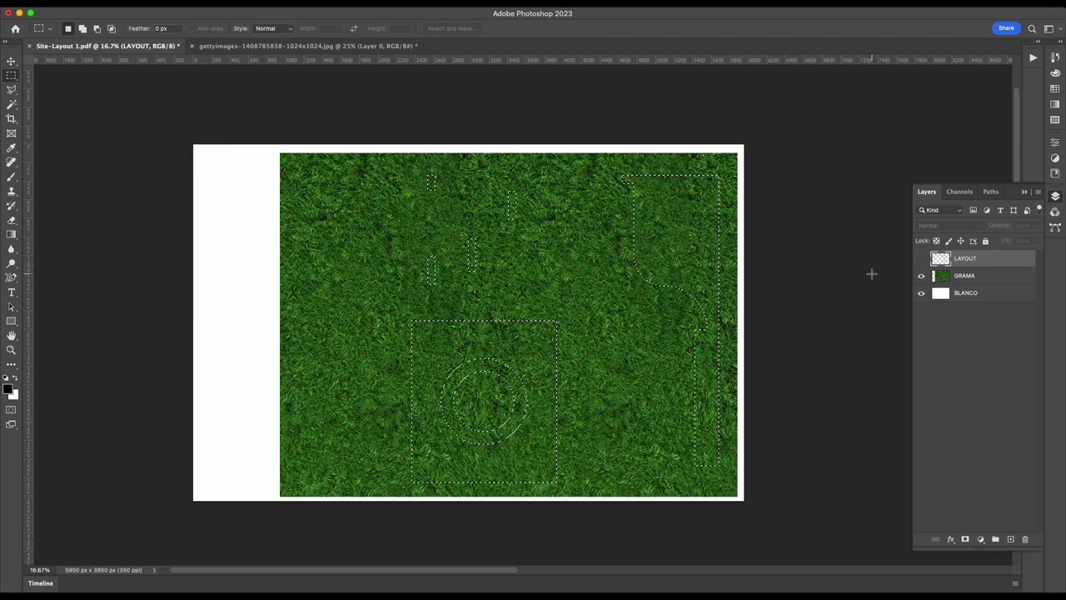
- Make GRAMA the active layer, test-delete the grass inside the selection, and undo it
{"action": "left_click", "coordinate": [988, 276]}
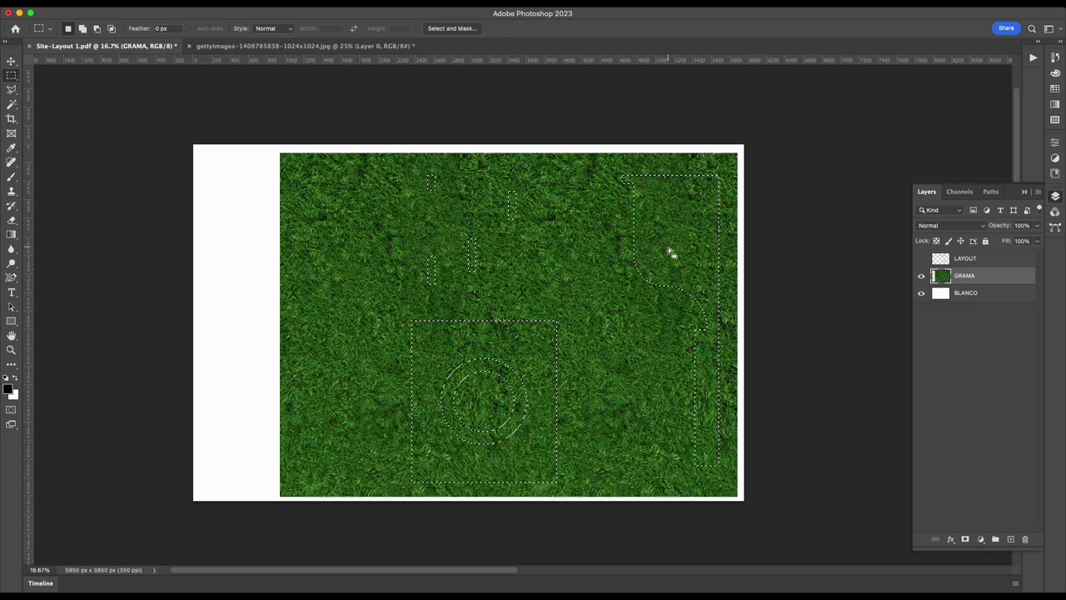
{"action": "key", "text": "Delete"}
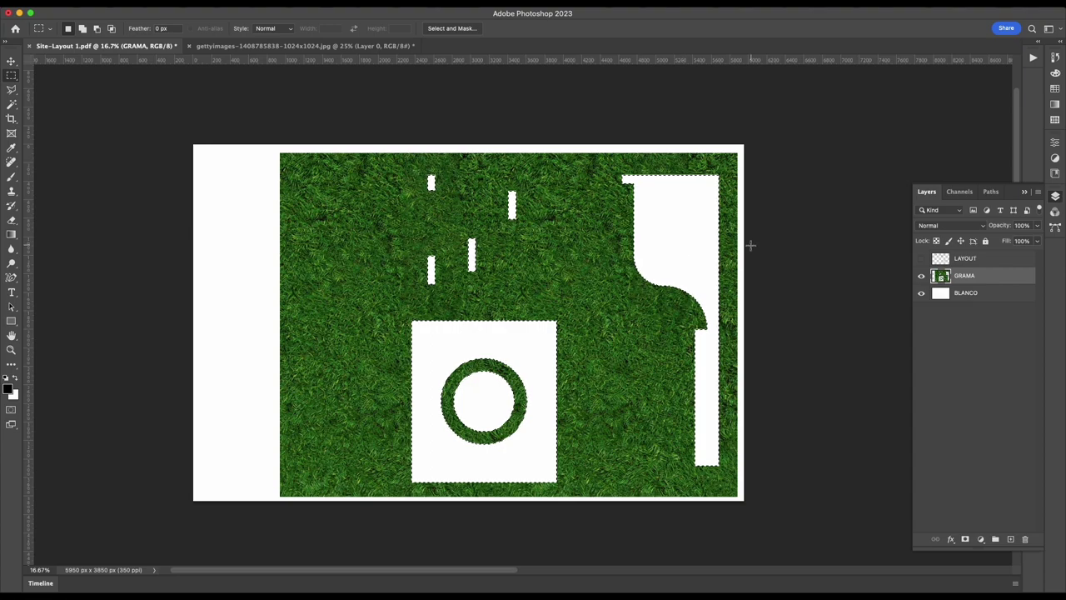
{"action": "key", "text": "ctrl+z"}
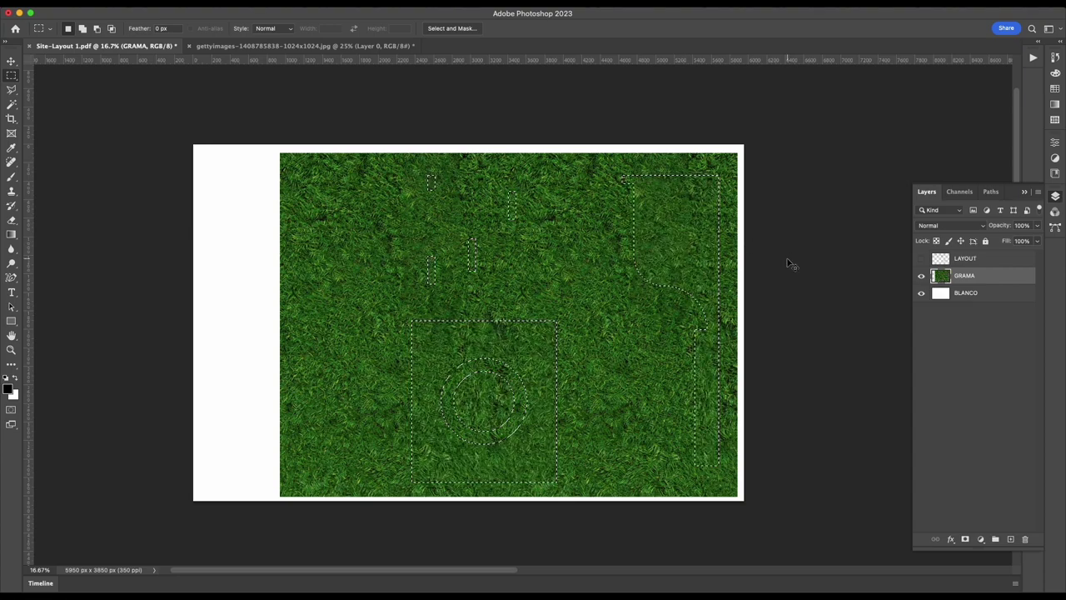
- Apply Select > Inverse, test-delete the grass outside the lawns, and undo the deletion
{"action": "key", "text": "ctrl+shift+i"}
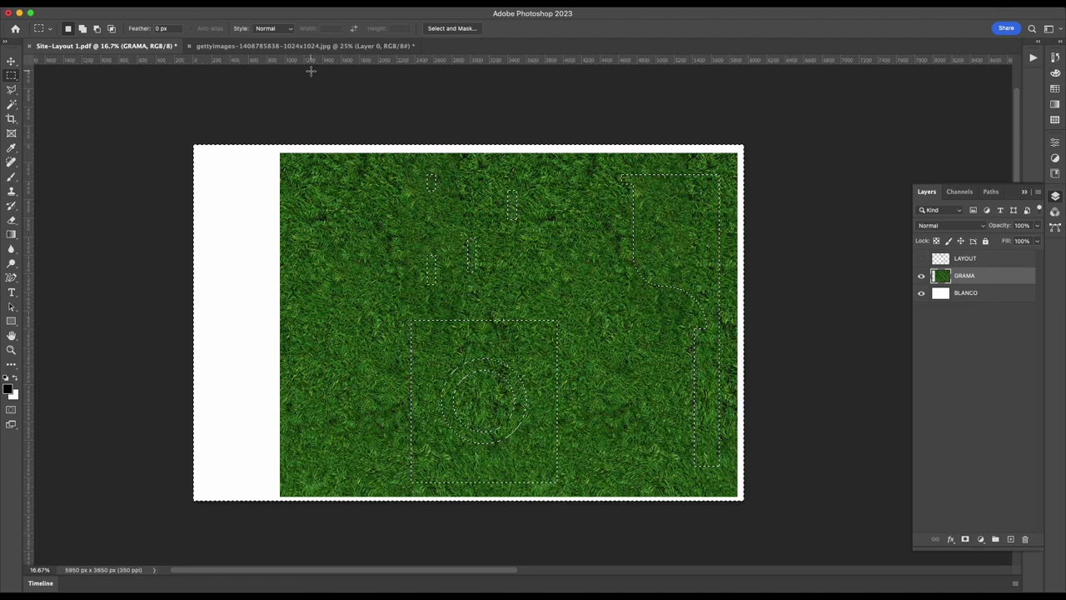
{"action": "left_click", "coordinate": [227, 2]}
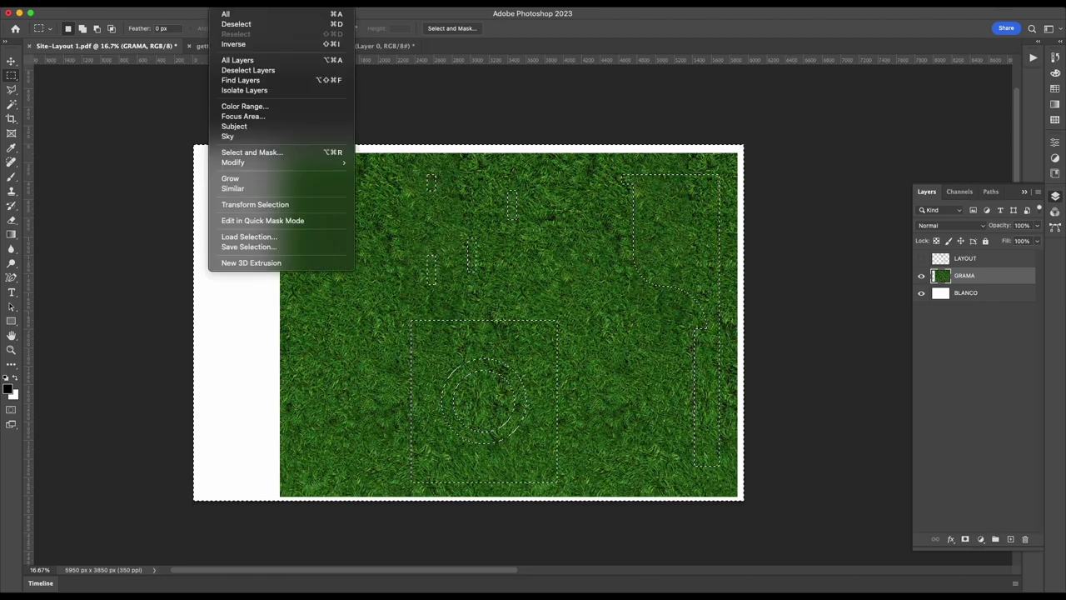
{"action": "left_click", "coordinate": [228, 44]}
{"action": "left_click", "coordinate": [617, 20]}
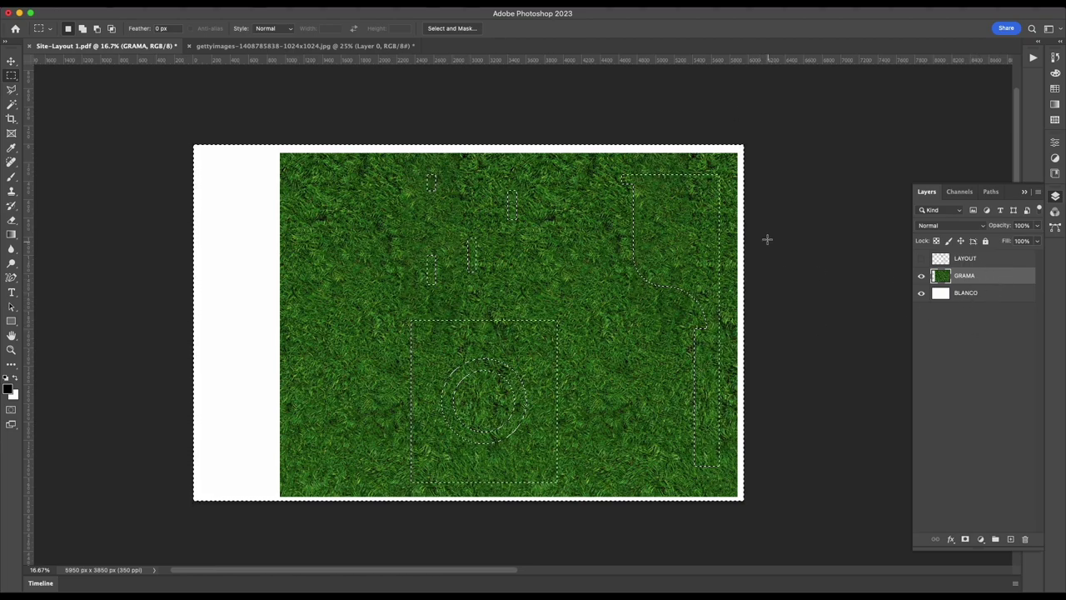
{"action": "key", "text": "Delete"}
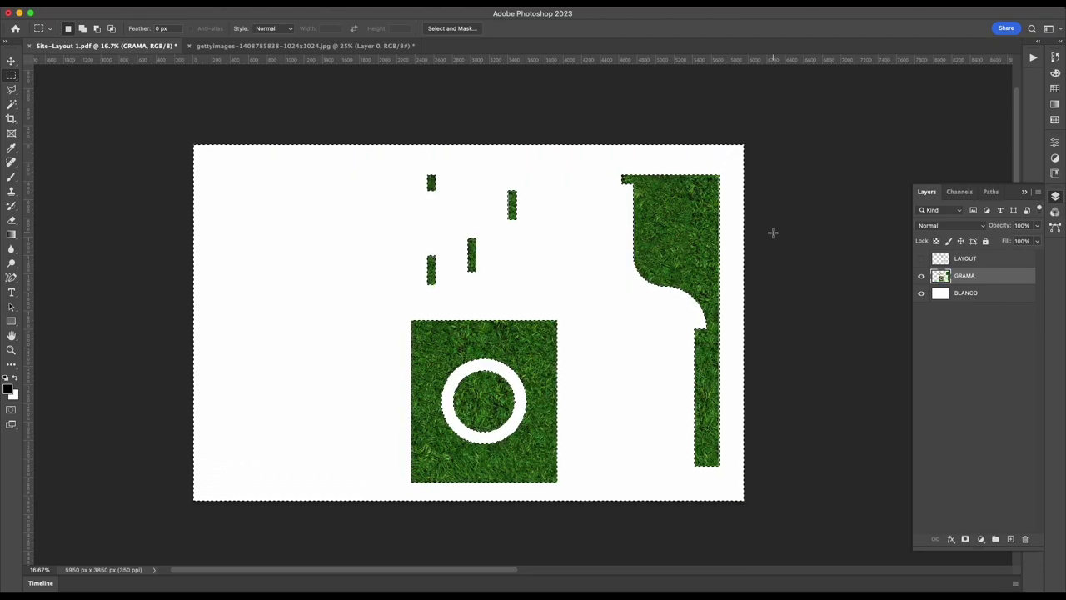
{"action": "key", "text": "super+z"}
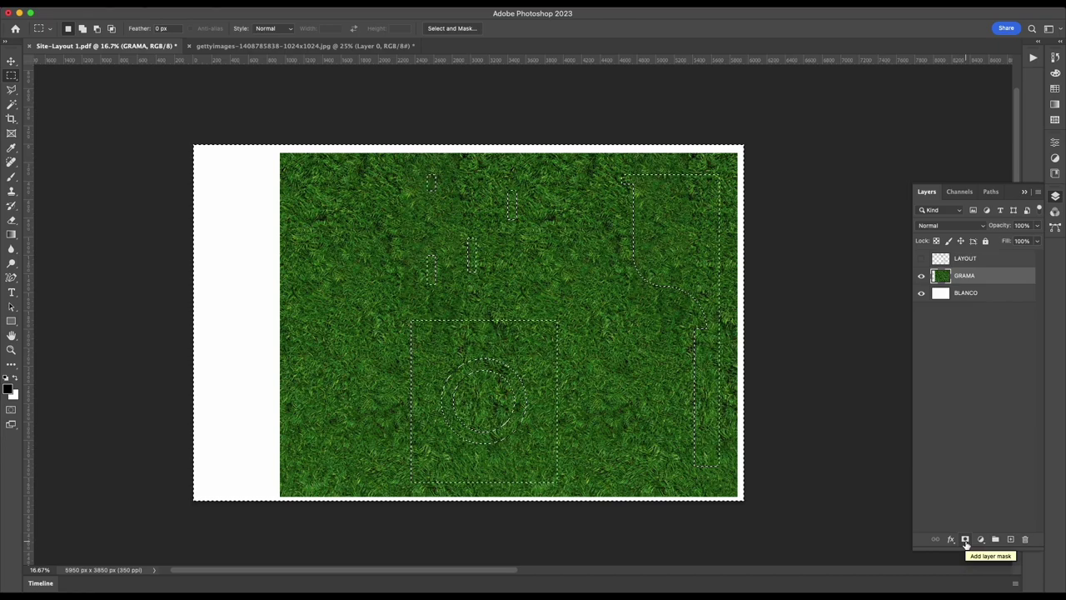
- Discard the first GRAMA mask, invert back to the lawns, and add the layer mask again
{"action": "left_click", "coordinate": [965, 540]}
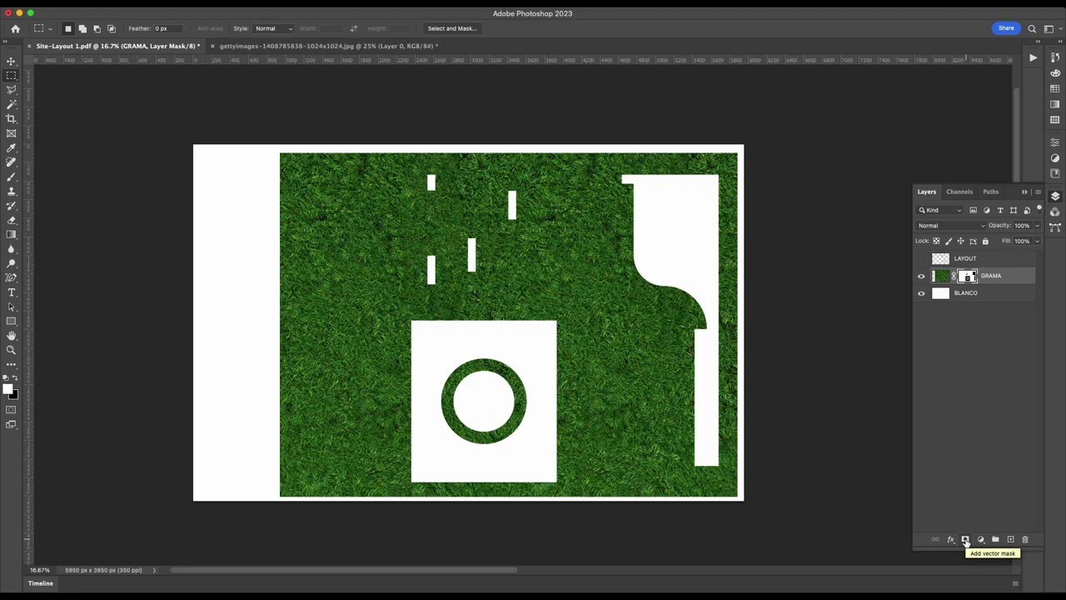
{"action": "left_click_drag", "start_coordinate": [967, 276], "coordinate": [965, 540]}
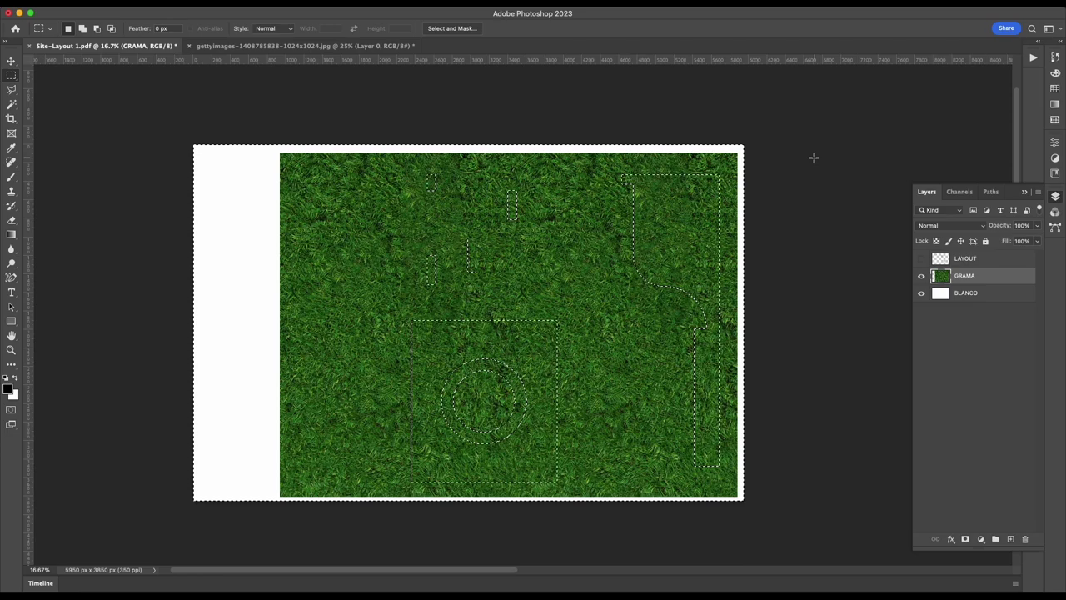
{"action": "left_click", "coordinate": [220, 7]}
{"action": "left_click", "coordinate": [242, 43]}
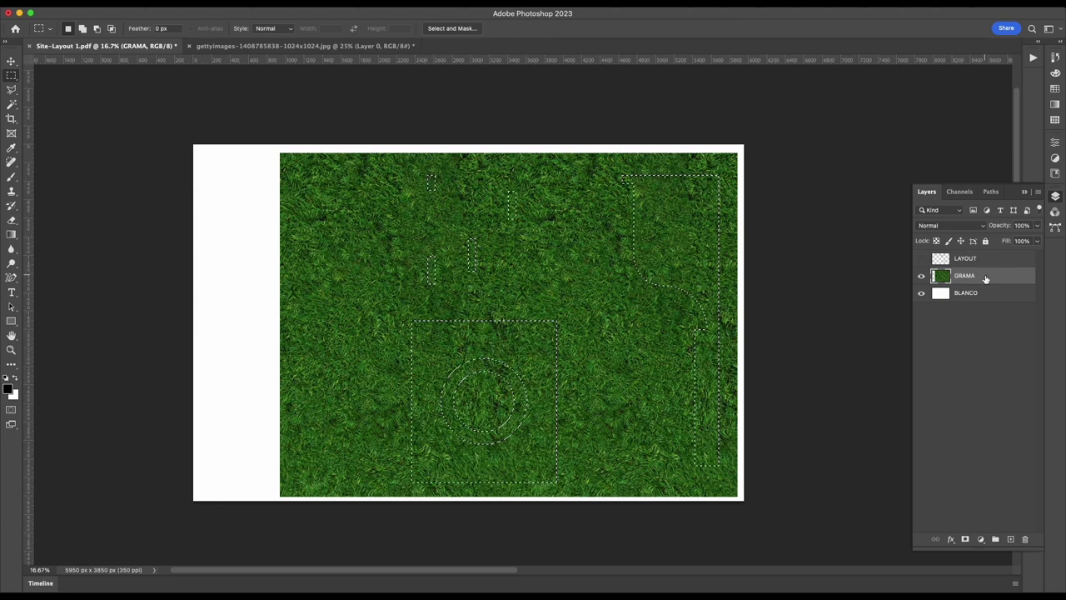
{"action": "left_click", "coordinate": [966, 540]}
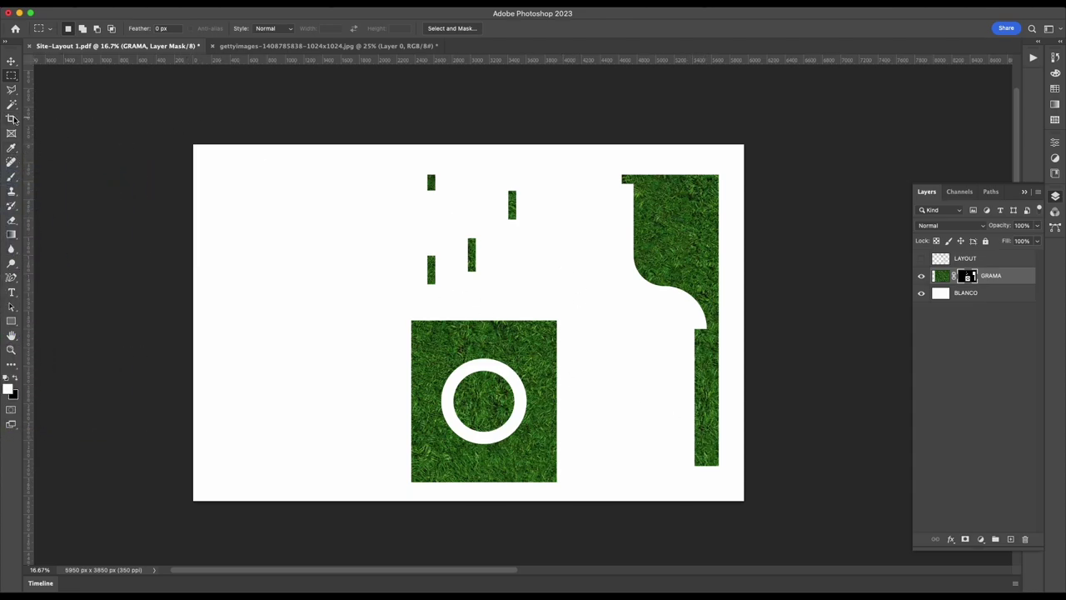
{"action": "left_click", "coordinate": [11, 178]}
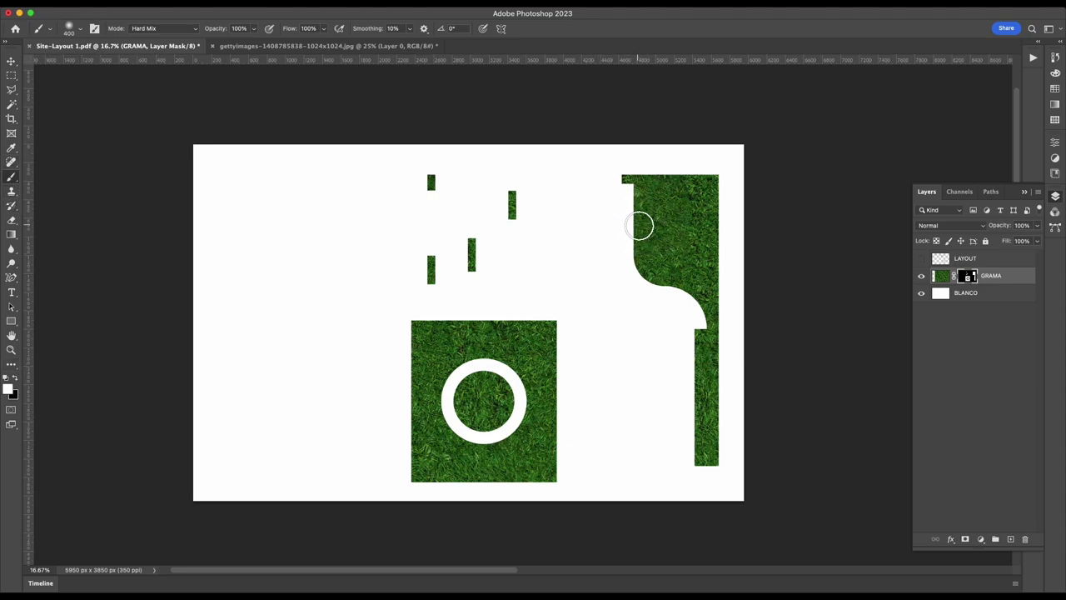
{"action": "left_click_drag", "start_coordinate": [638, 224], "coordinate": [728, 248]}
{"action": "left_click", "coordinate": [943, 281]}
{"action": "left_click_drag", "start_coordinate": [679, 250], "coordinate": [649, 250]}
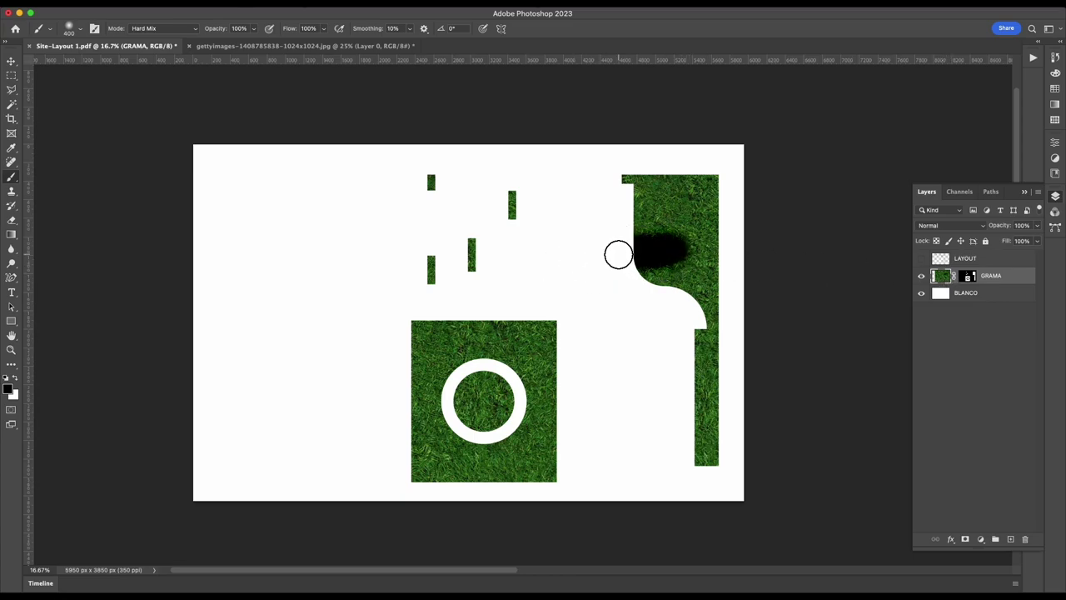
{"action": "key", "text": "ctrl+z"}
{"action": "left_click", "coordinate": [967, 277]}
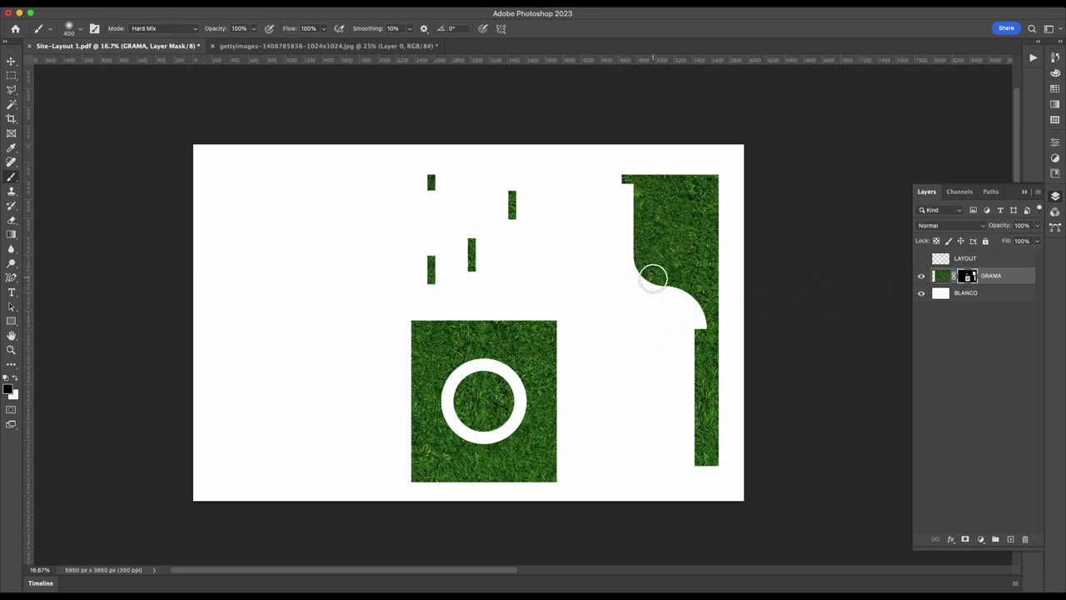
{"action": "key", "text": "x"}
{"action": "left_click", "coordinate": [194, 31]}
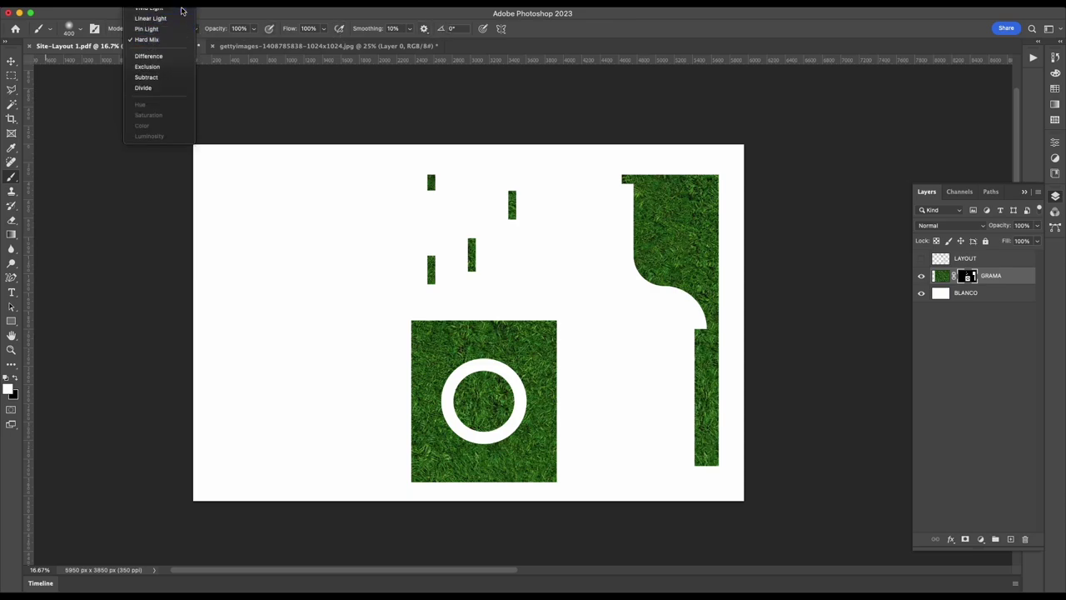
{"action": "left_click", "coordinate": [153, 9]}
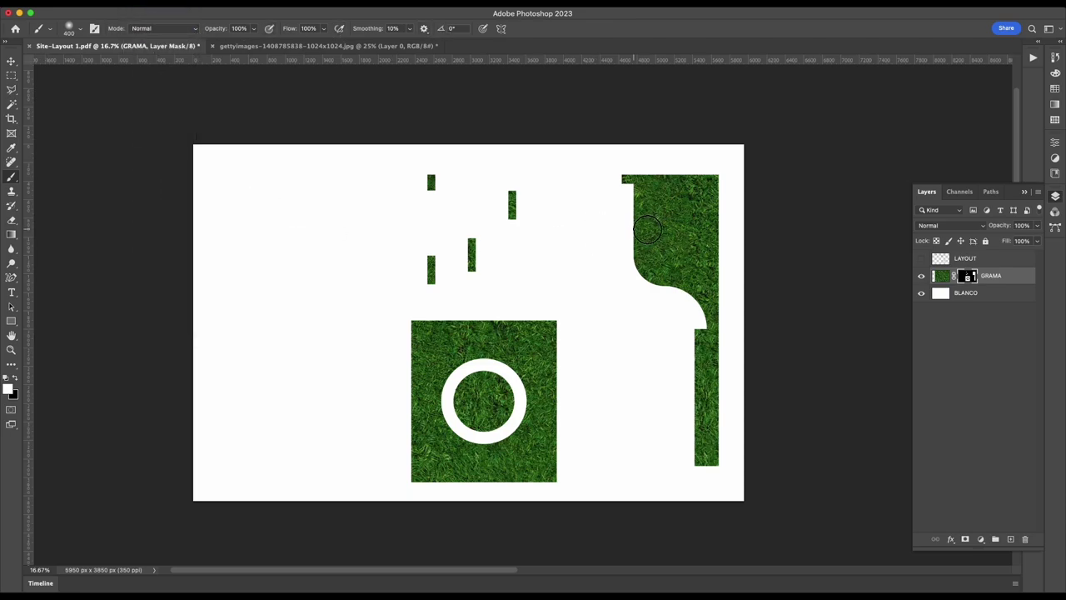
{"action": "left_click_drag", "start_coordinate": [621, 232], "coordinate": [600, 243]}
{"action": "key", "text": "ctrl+z"}
{"action": "mouse_move", "coordinate": [657, 238]}
{"action": "left_mouse_down"}
{"action": "mouse_move", "coordinate": [613, 247]}
{"action": "mouse_move", "coordinate": [647, 222]}
{"action": "mouse_move", "coordinate": [624, 214]}
{"action": "mouse_move", "coordinate": [634, 204]}
{"action": "mouse_move", "coordinate": [571, 238]}
{"action": "mouse_move", "coordinate": [642, 255]}
{"action": "mouse_move", "coordinate": [630, 261]}
{"action": "mouse_move", "coordinate": [655, 288]}
{"action": "mouse_move", "coordinate": [586, 238]}
{"action": "left_mouse_up"}
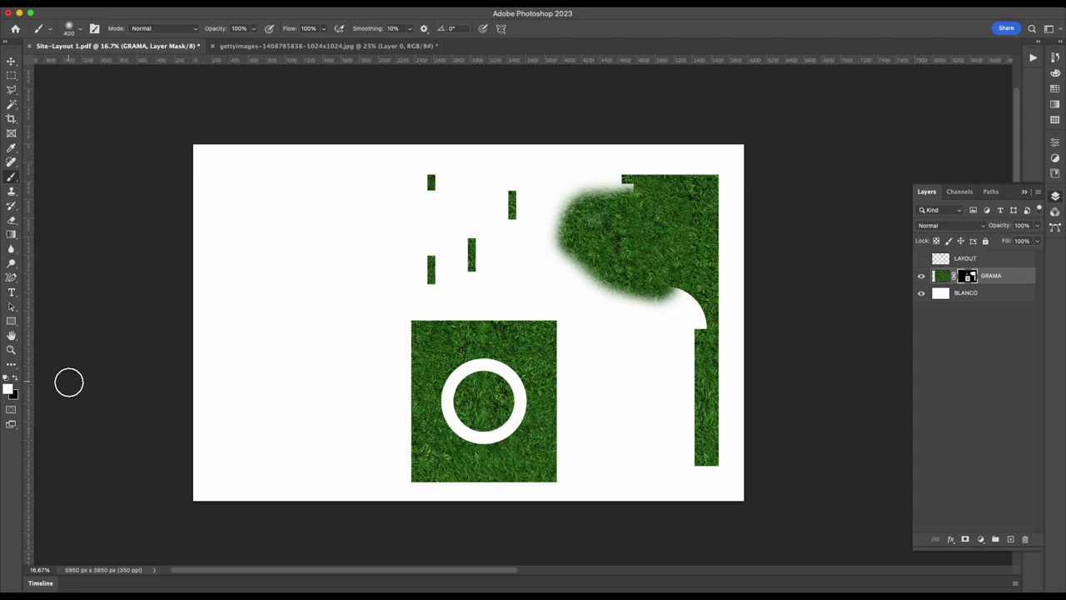
{"action": "key", "text": "x"}
{"action": "mouse_move", "coordinate": [561, 205]}
{"action": "left_mouse_down"}
{"action": "mouse_move", "coordinate": [571, 274]}
{"action": "mouse_move", "coordinate": [591, 200]}
{"action": "mouse_move", "coordinate": [616, 203]}
{"action": "mouse_move", "coordinate": [619, 178]}
{"action": "mouse_move", "coordinate": [590, 211]}
{"action": "mouse_move", "coordinate": [595, 255]}
{"action": "mouse_move", "coordinate": [624, 271]}
{"action": "mouse_move", "coordinate": [628, 300]}
{"action": "mouse_move", "coordinate": [591, 286]}
{"action": "mouse_move", "coordinate": [655, 293]}
{"action": "mouse_move", "coordinate": [633, 258]}
{"action": "mouse_move", "coordinate": [651, 201]}
{"action": "mouse_move", "coordinate": [657, 267]}
{"action": "mouse_move", "coordinate": [638, 164]}
{"action": "mouse_move", "coordinate": [624, 233]}
{"action": "mouse_move", "coordinate": [581, 266]}
{"action": "left_mouse_up"}
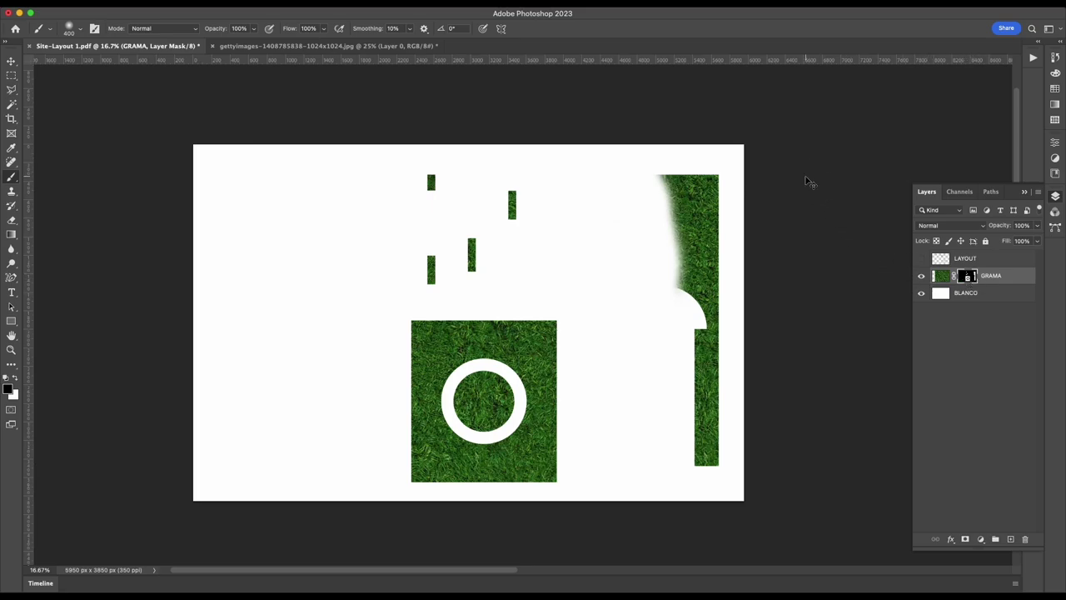
{"action": "key", "text": "ctrl+z"}
{"action": "key", "text": "ctrl+z"}
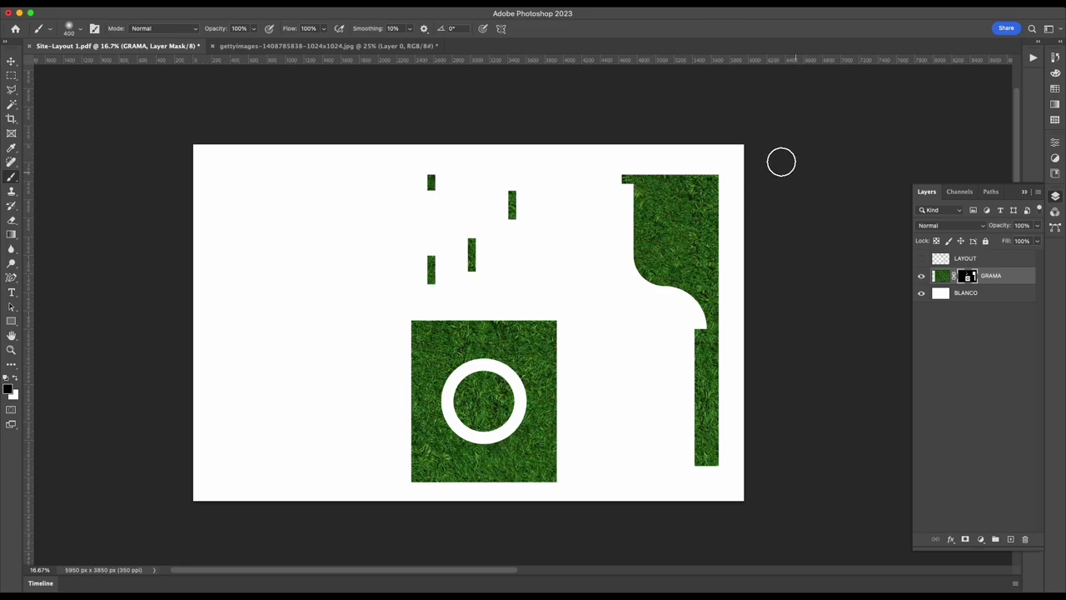
{"action": "left_click", "coordinate": [11, 75]}
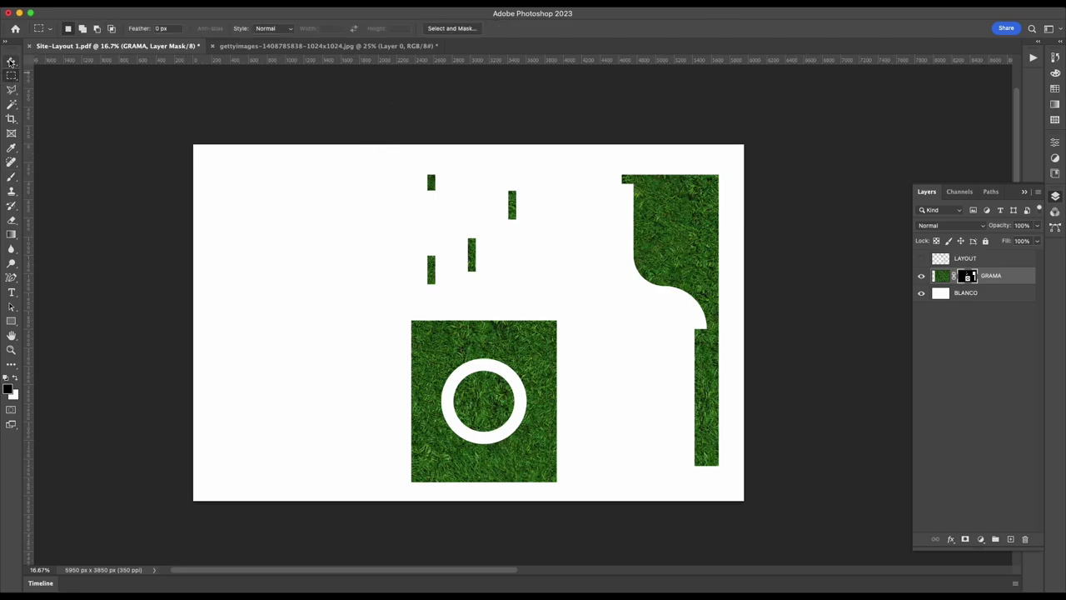
- With the Move tool, turn on LAYOUT over the grass and zoom around to inspect the lawns
{"action": "left_click", "coordinate": [12, 61]}
{"action": "left_click", "coordinate": [921, 259]}
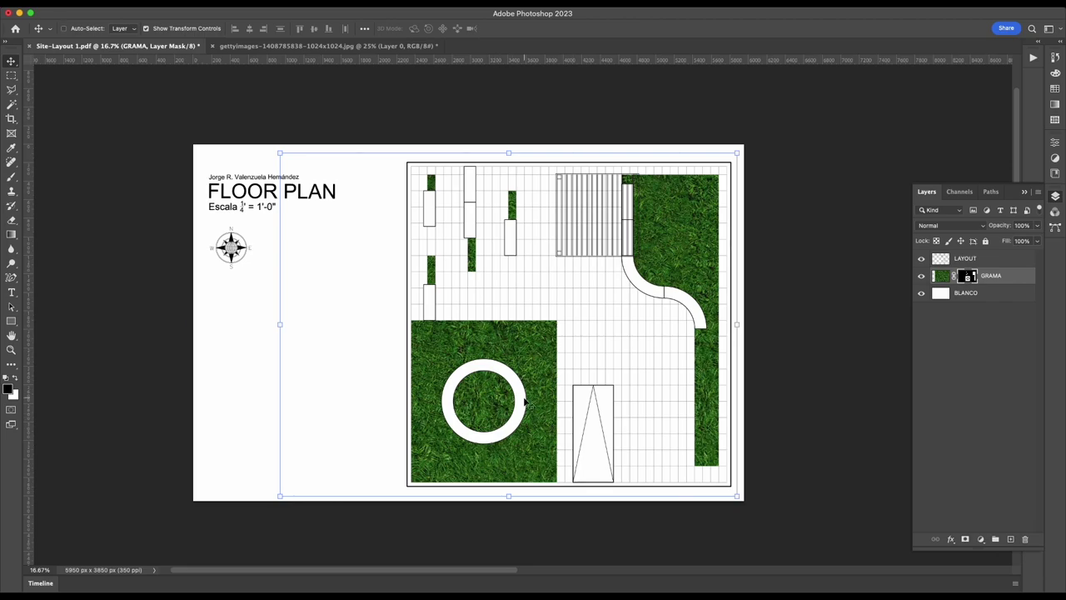
{"action": "scroll", "coordinate": [525, 403], "scroll_direction": "up", "scroll_amount": 2}
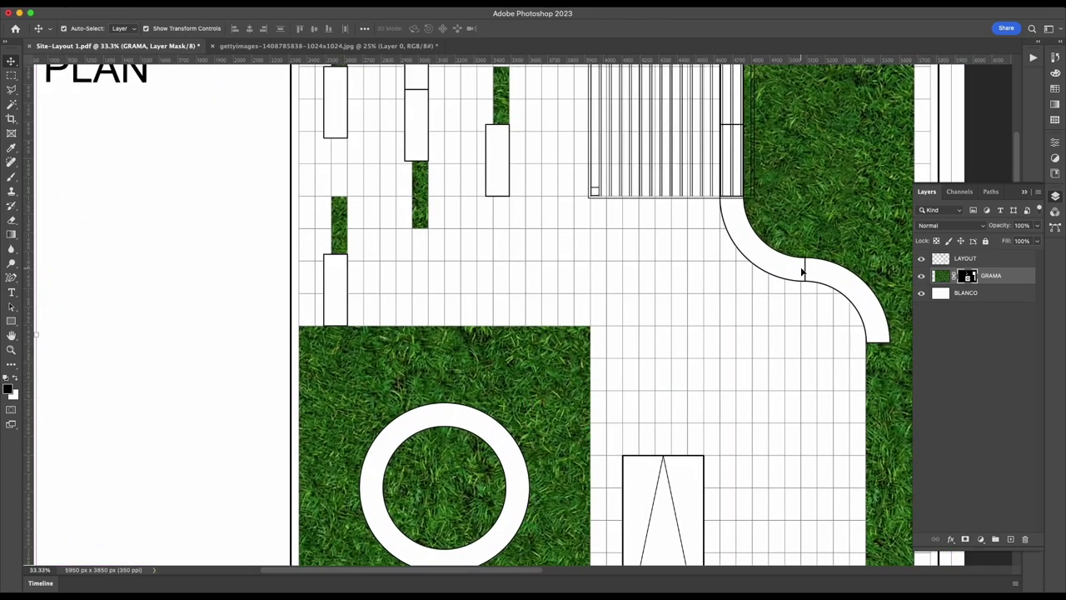
{"action": "scroll", "coordinate": [574, 378], "scroll_direction": "up", "scroll_amount": 2}
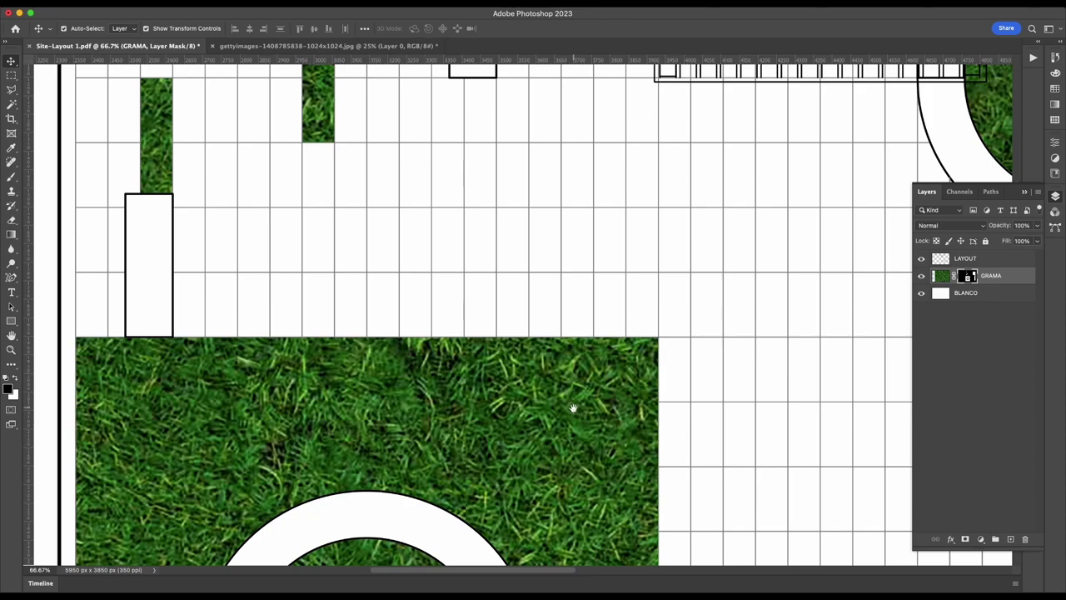
{"action": "left_click_drag", "start_coordinate": [571, 409], "coordinate": [561, 208]}
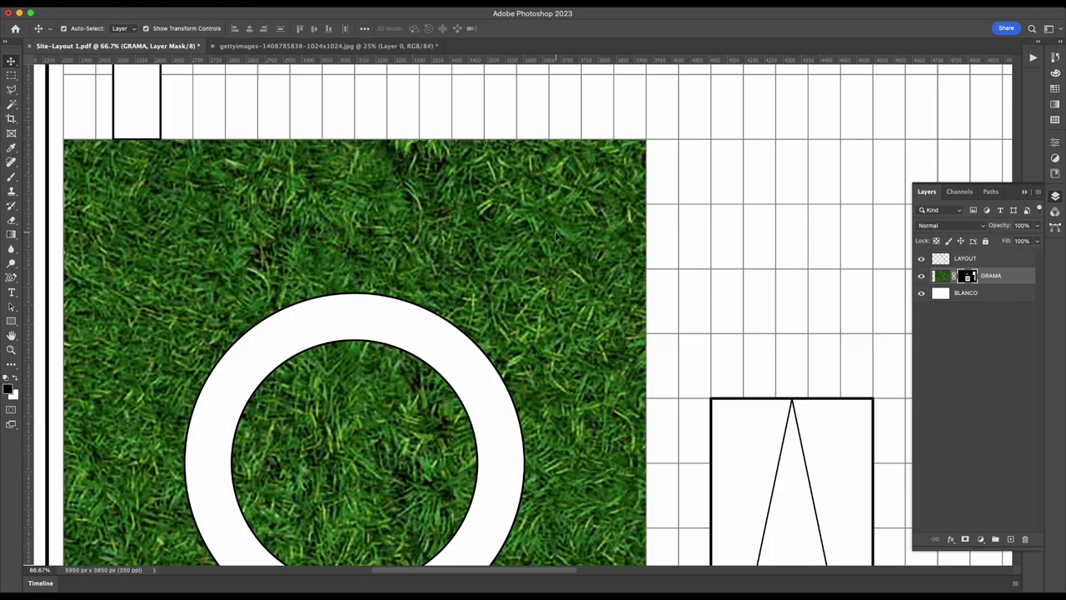
{"action": "scroll", "coordinate": [557, 236], "scroll_direction": "down", "scroll_amount": 1}
{"action": "scroll", "coordinate": [556, 235], "scroll_direction": "down", "scroll_amount": 1}
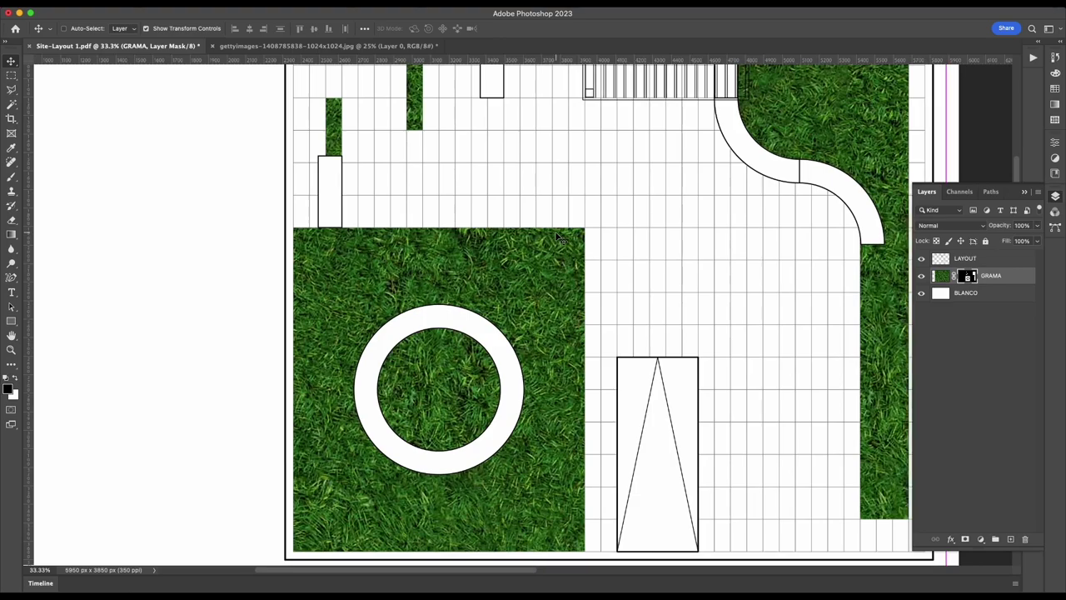
{"action": "scroll", "coordinate": [557, 235], "scroll_direction": "down", "scroll_amount": 1}
{"action": "scroll", "coordinate": [557, 236], "scroll_direction": "down", "scroll_amount": 1}
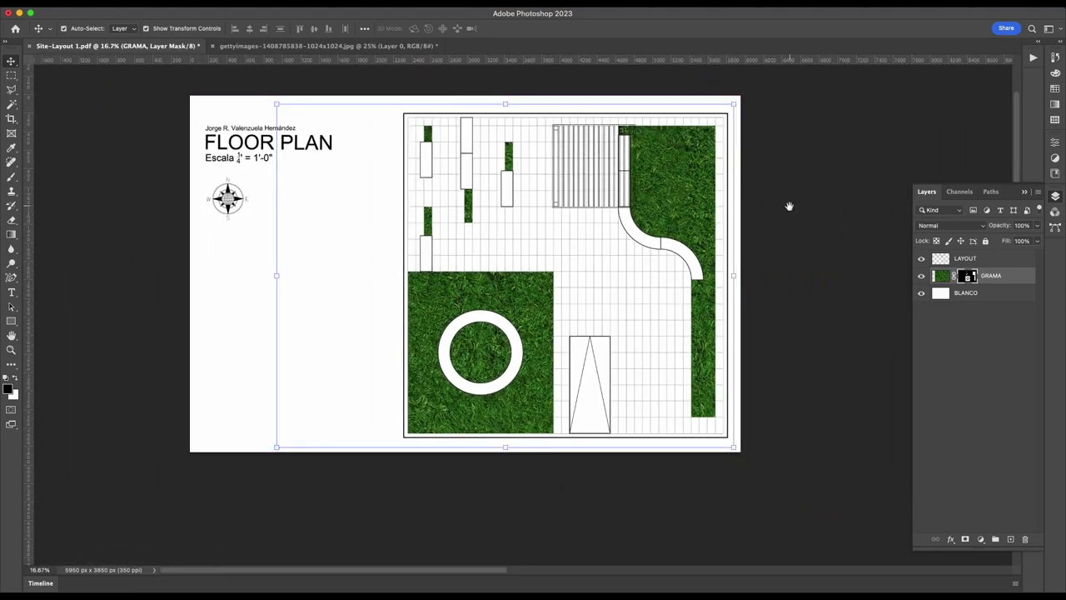
{"action": "key", "text": "super+equal"}
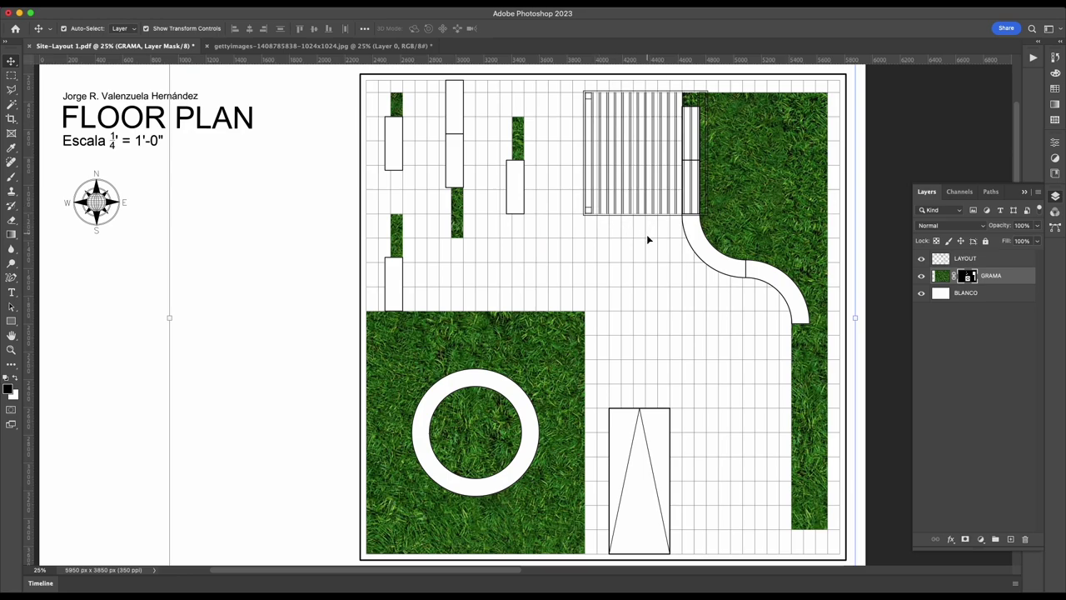
{"action": "left_click", "coordinate": [11, 75]}
{"action": "left_click", "coordinate": [886, 125]}
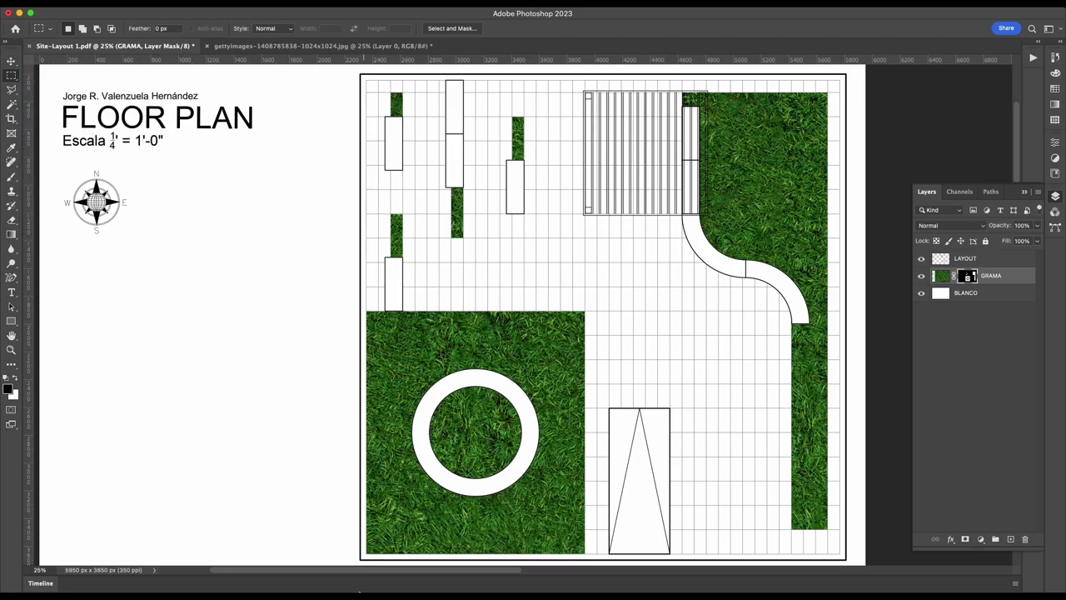
- Search Getty Images in the browser for 'Trees from top'
{"action": "left_click", "coordinate": [125, 568]}
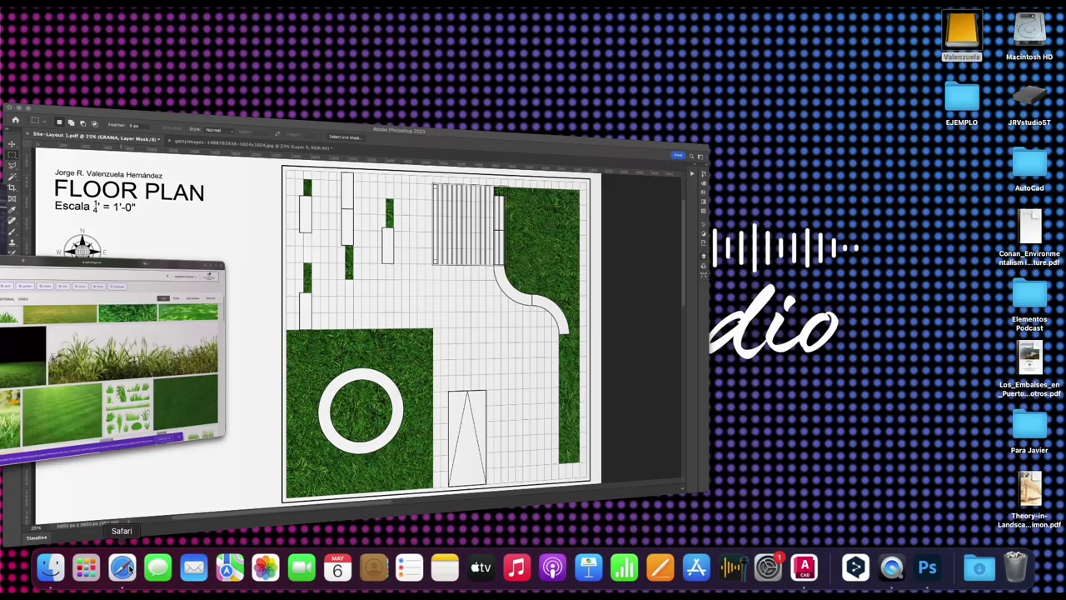
{"action": "left_click", "coordinate": [201, 61]}
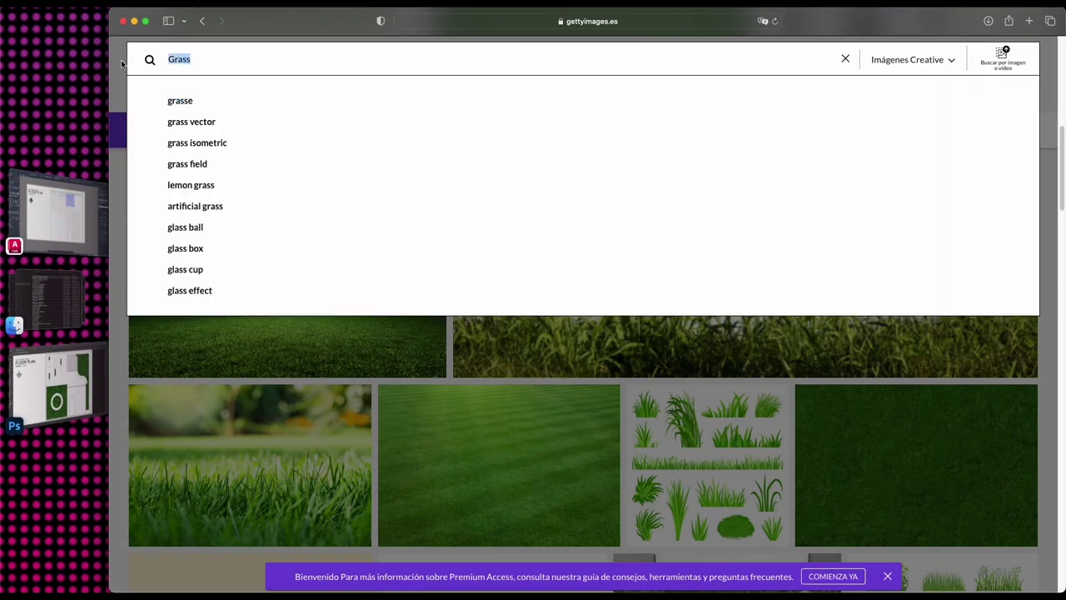
{"action": "type", "text": "Trees "}
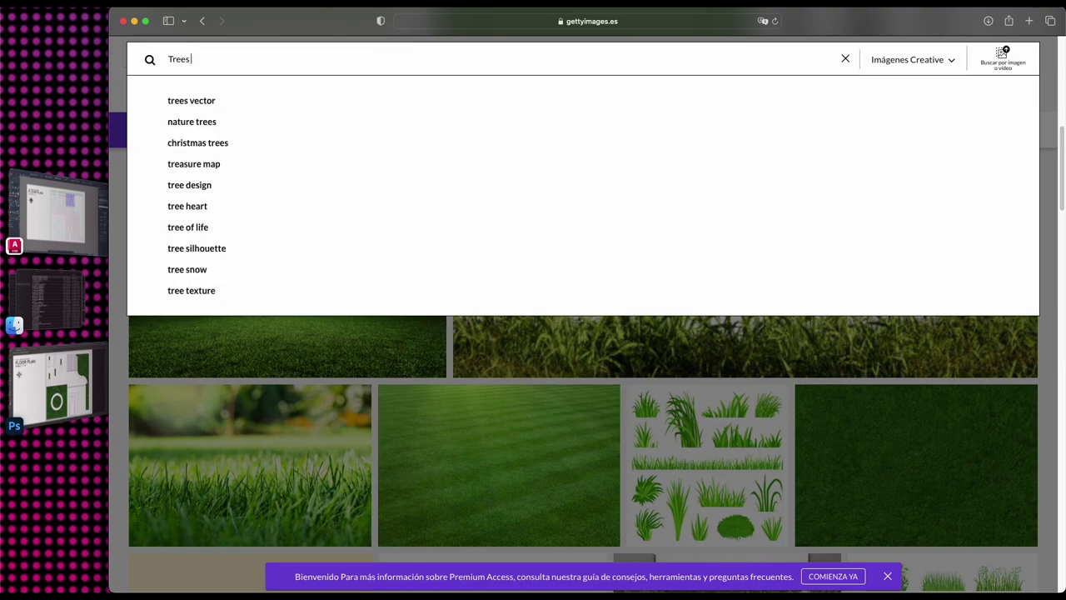
{"action": "type", "text": "from top"}
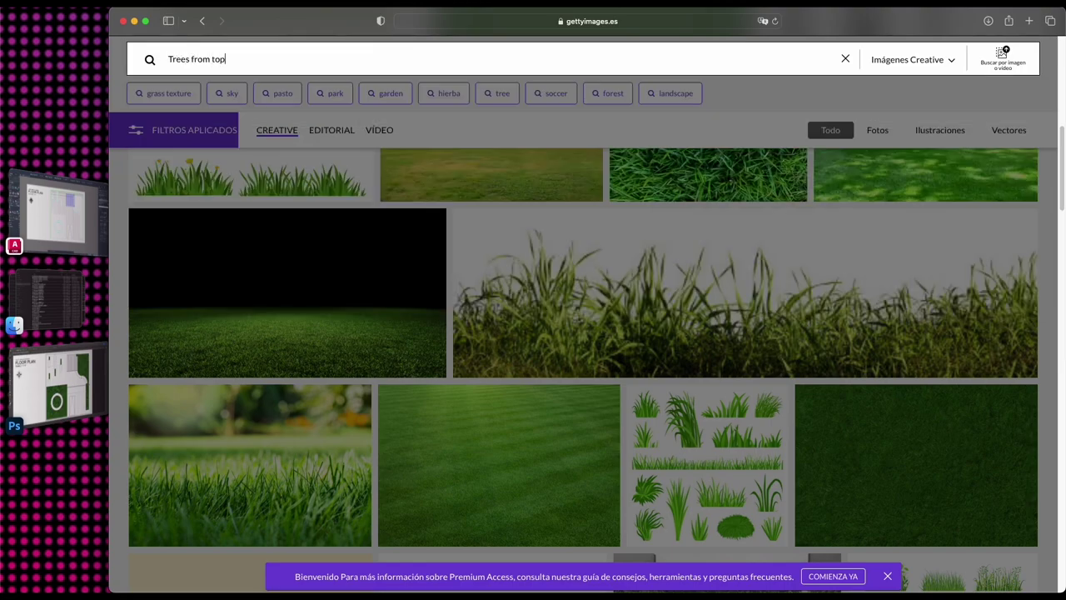
{"action": "key", "text": "Return"}
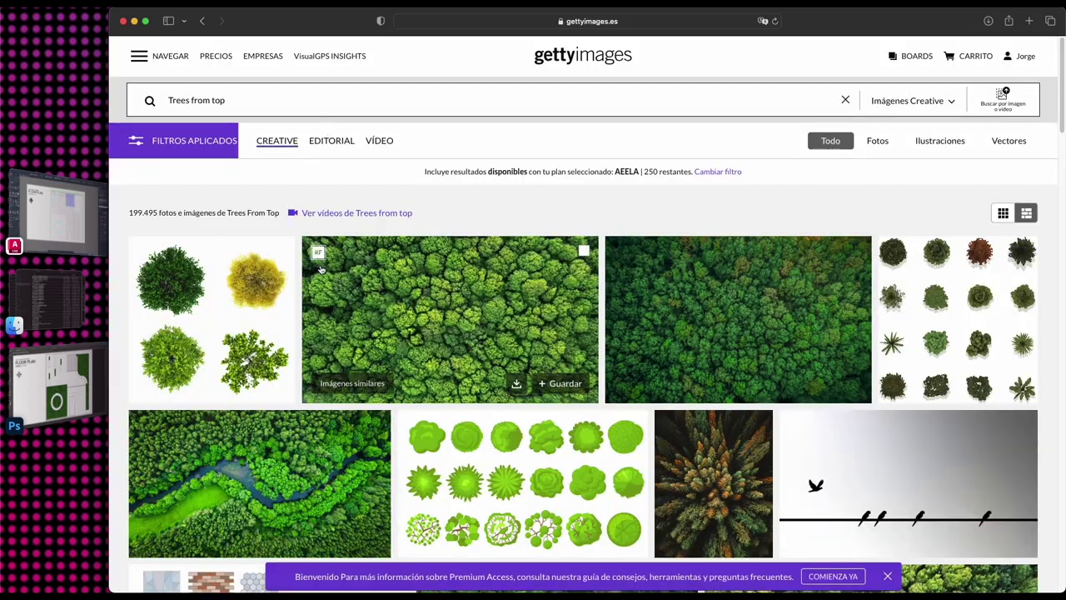
- Scroll through the results grid looking for a usable top-view tree
{"action": "scroll", "coordinate": [385, 302], "scroll_direction": "down", "scroll_amount": 2}
{"action": "scroll", "coordinate": [385, 303], "scroll_direction": "down", "scroll_amount": 3}
{"action": "scroll", "coordinate": [385, 303], "scroll_direction": "down", "scroll_amount": 3}
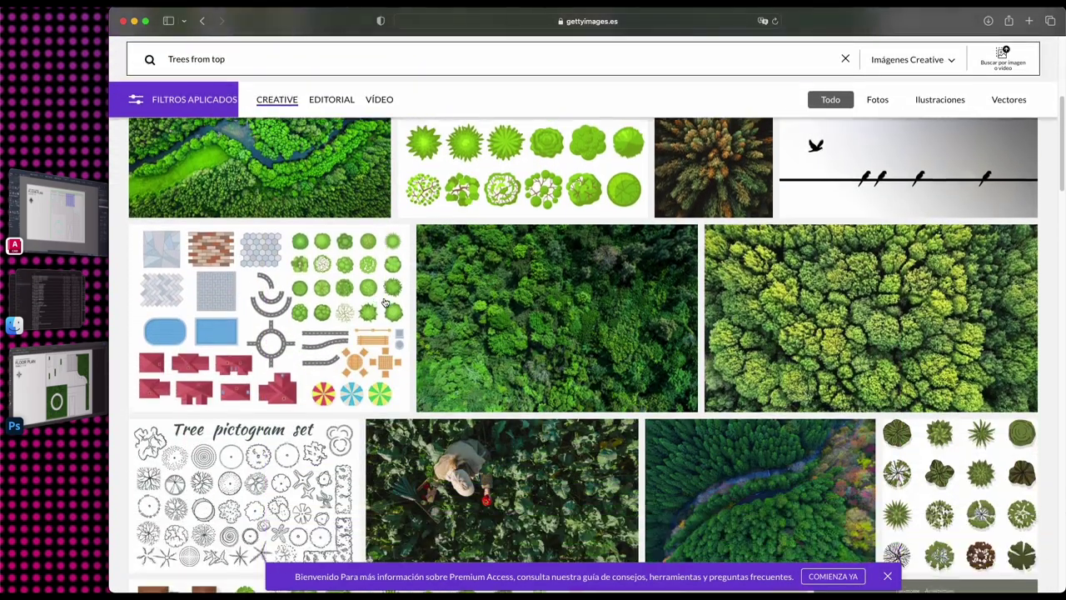
{"action": "scroll", "coordinate": [385, 303], "scroll_direction": "down", "scroll_amount": 3}
{"action": "scroll", "coordinate": [385, 302], "scroll_direction": "down", "scroll_amount": 2}
{"action": "scroll", "coordinate": [385, 303], "scroll_direction": "down", "scroll_amount": 2}
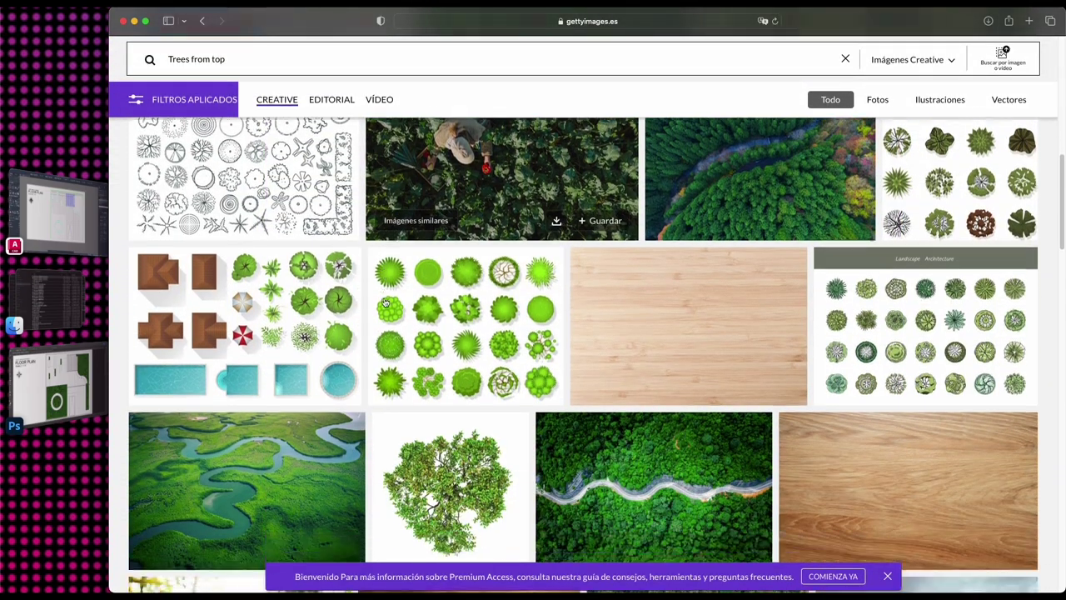
{"action": "scroll", "coordinate": [385, 303], "scroll_direction": "down", "scroll_amount": 3}
{"action": "scroll", "coordinate": [385, 302], "scroll_direction": "down", "scroll_amount": 1}
{"action": "scroll", "coordinate": [442, 258], "scroll_direction": "down", "scroll_amount": 3}
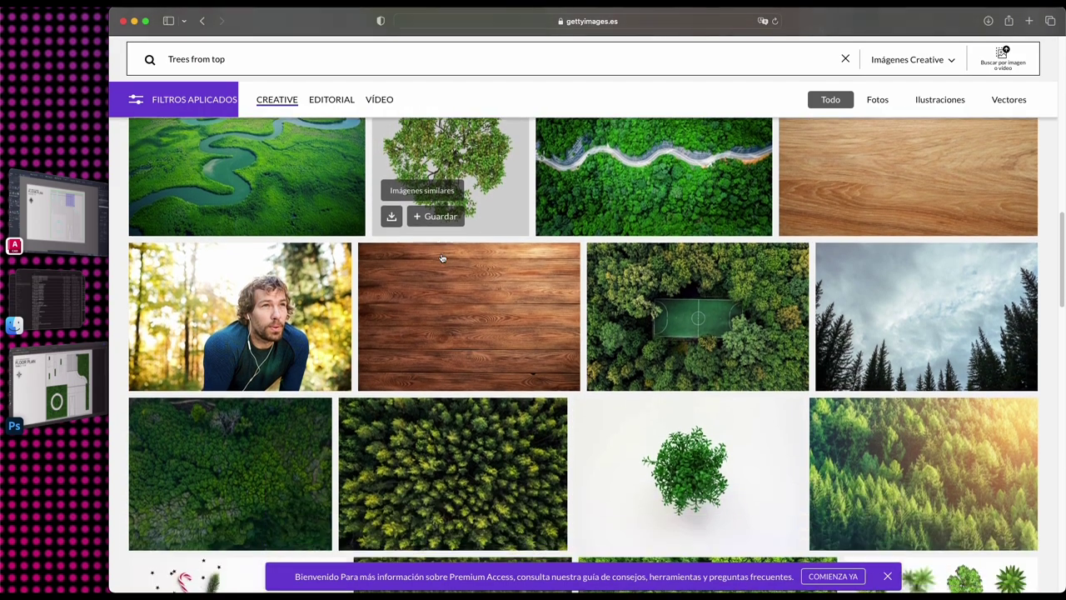
{"action": "scroll", "coordinate": [542, 266], "scroll_direction": "down", "scroll_amount": 3}
{"action": "scroll", "coordinate": [681, 285], "scroll_direction": "down", "scroll_amount": 2}
{"action": "scroll", "coordinate": [669, 308], "scroll_direction": "down", "scroll_amount": 3}
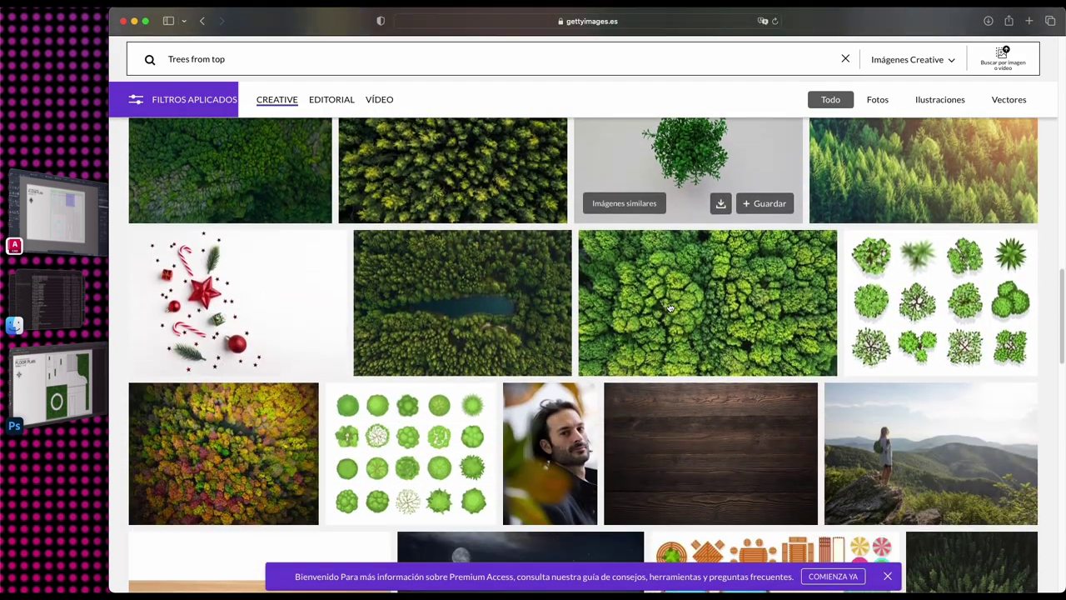
{"action": "scroll", "coordinate": [669, 308], "scroll_direction": "down", "scroll_amount": 5}
{"action": "scroll", "coordinate": [669, 309], "scroll_direction": "down", "scroll_amount": 4}
{"action": "scroll", "coordinate": [669, 308], "scroll_direction": "down", "scroll_amount": 2}
{"action": "scroll", "coordinate": [669, 308], "scroll_direction": "down", "scroll_amount": 1}
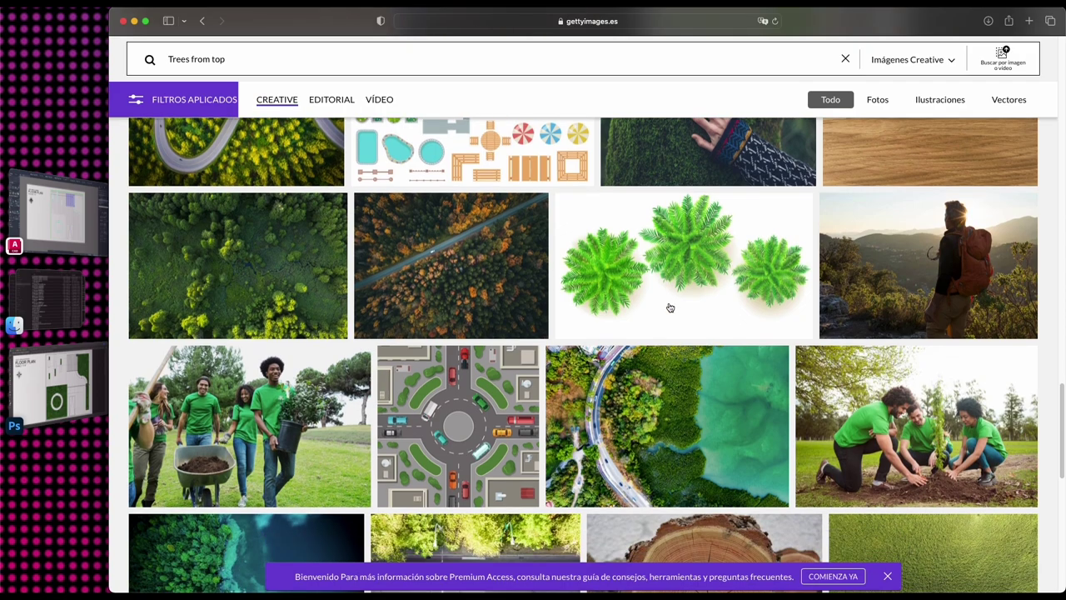
{"action": "scroll", "coordinate": [655, 297], "scroll_direction": "down", "scroll_amount": 1}
{"action": "scroll", "coordinate": [652, 299], "scroll_direction": "down", "scroll_amount": 4}
{"action": "scroll", "coordinate": [652, 299], "scroll_direction": "up", "scroll_amount": 3}
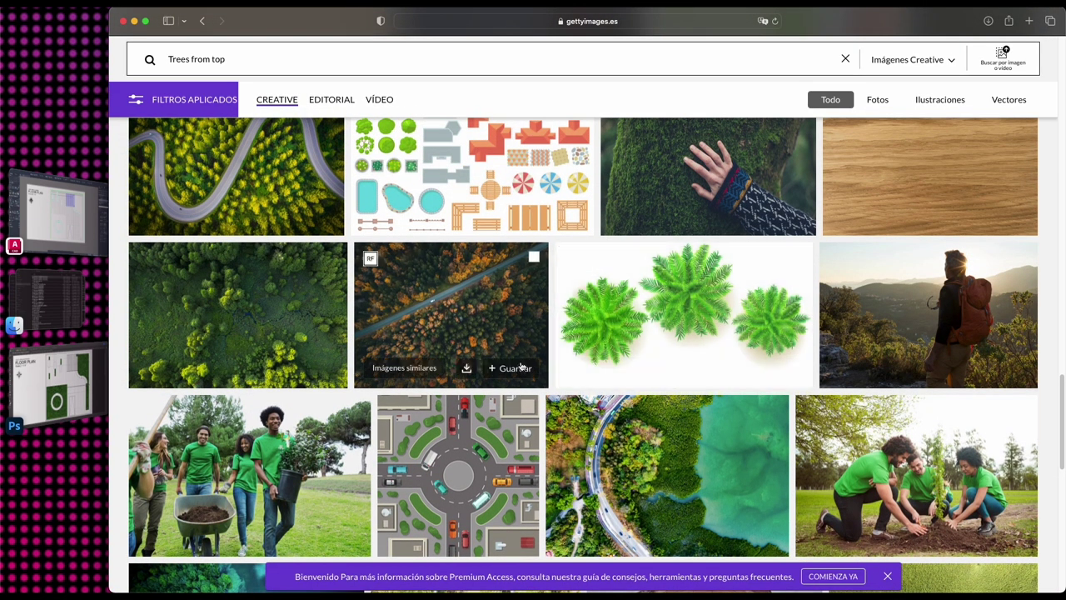
{"action": "scroll", "coordinate": [666, 285], "scroll_direction": "up", "scroll_amount": 2}
{"action": "scroll", "coordinate": [666, 285], "scroll_direction": "up", "scroll_amount": 3}
{"action": "scroll", "coordinate": [666, 285], "scroll_direction": "up", "scroll_amount": 2}
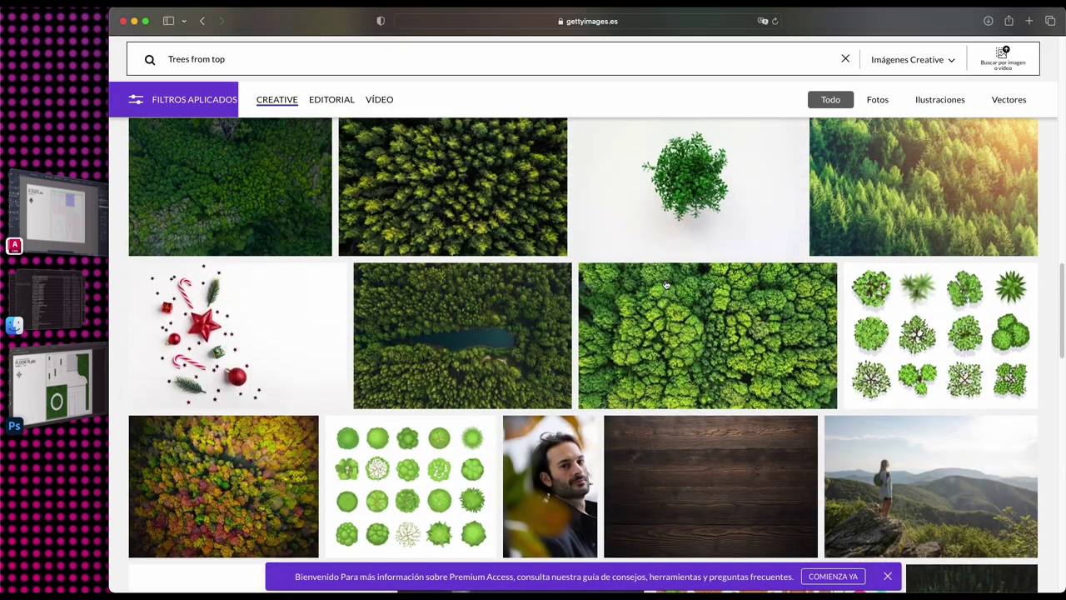
{"action": "scroll", "coordinate": [667, 285], "scroll_direction": "up", "scroll_amount": 3}
{"action": "scroll", "coordinate": [666, 285], "scroll_direction": "up", "scroll_amount": 2}
{"action": "scroll", "coordinate": [666, 285], "scroll_direction": "up", "scroll_amount": 1}
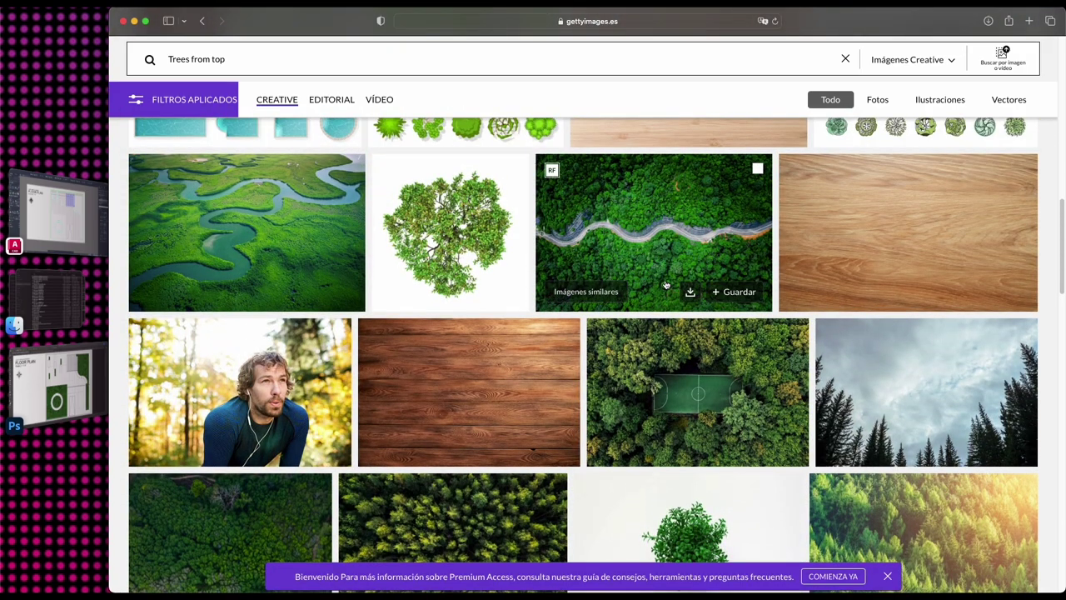
- Download the isolated top-view tree photo on white, then close the detail window and browser
{"action": "left_click", "coordinate": [463, 229]}
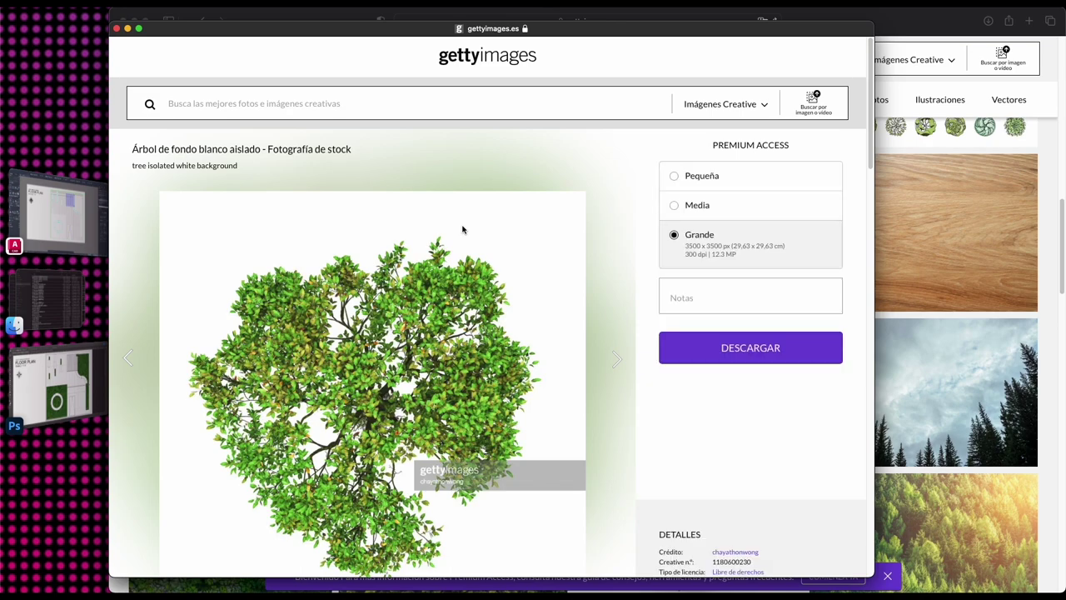
{"action": "scroll", "coordinate": [461, 306], "scroll_direction": "down", "scroll_amount": 2}
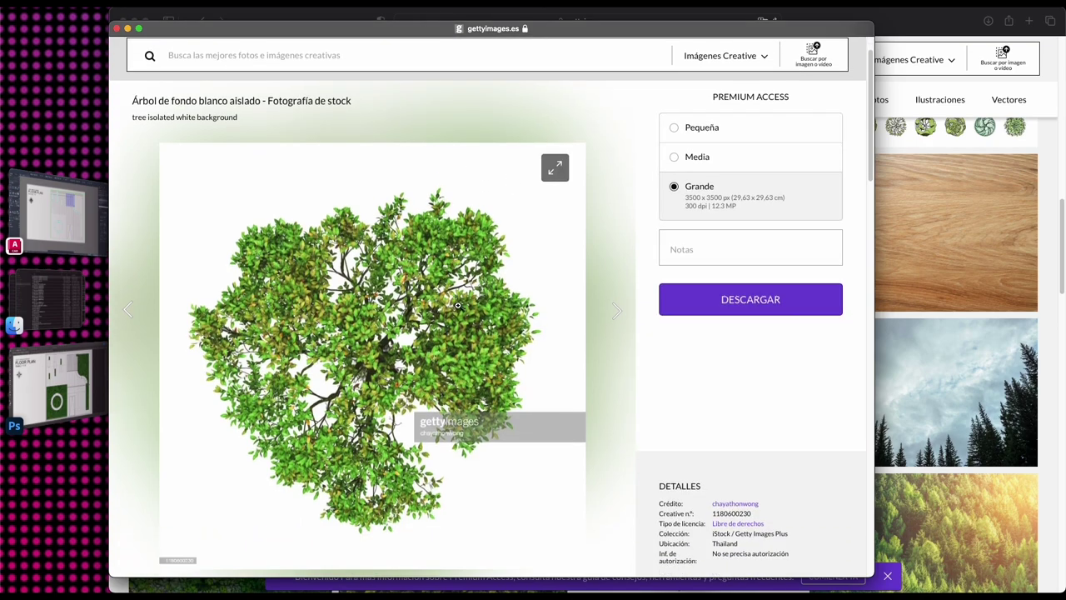
{"action": "scroll", "coordinate": [503, 284], "scroll_direction": "down", "scroll_amount": 1}
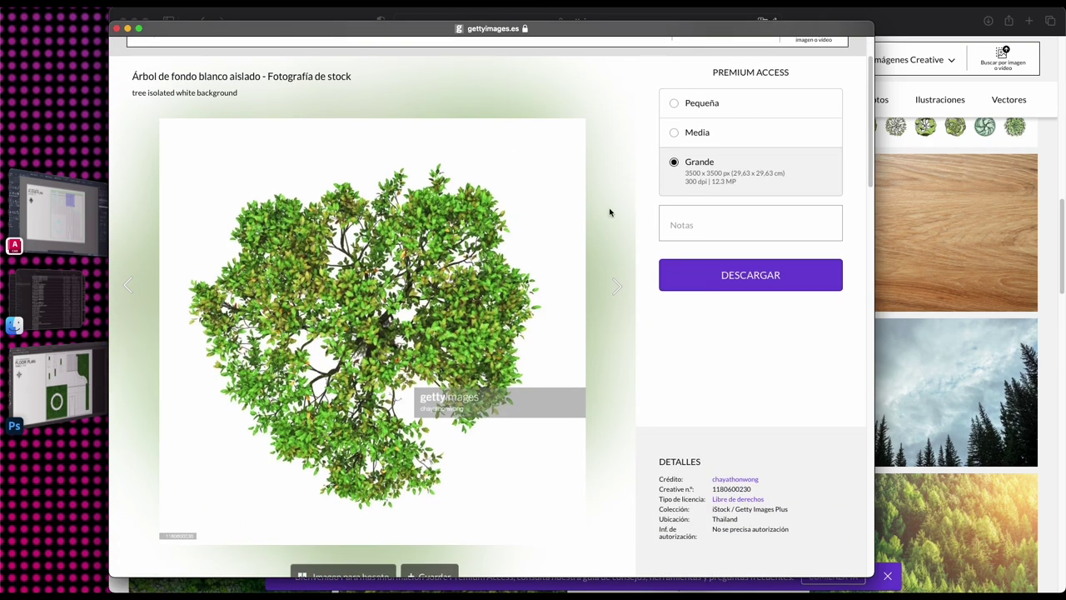
{"action": "mouse_move", "coordinate": [372, 331]}
{"action": "right_click", "coordinate": [345, 295]}
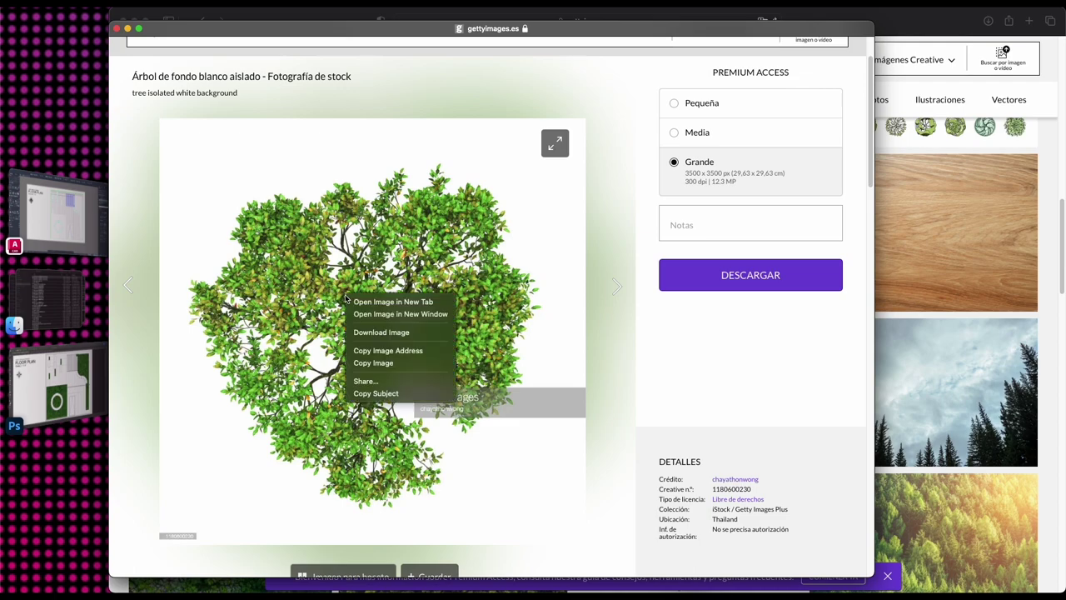
{"action": "left_click", "coordinate": [380, 333]}
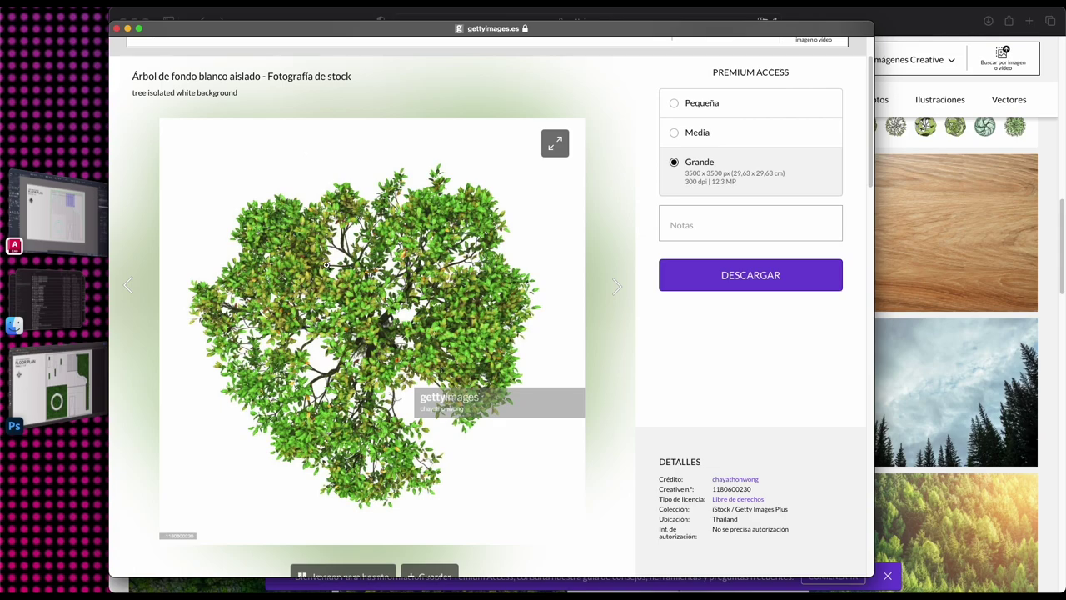
{"action": "scroll", "coordinate": [345, 247], "scroll_direction": "up", "scroll_amount": 3}
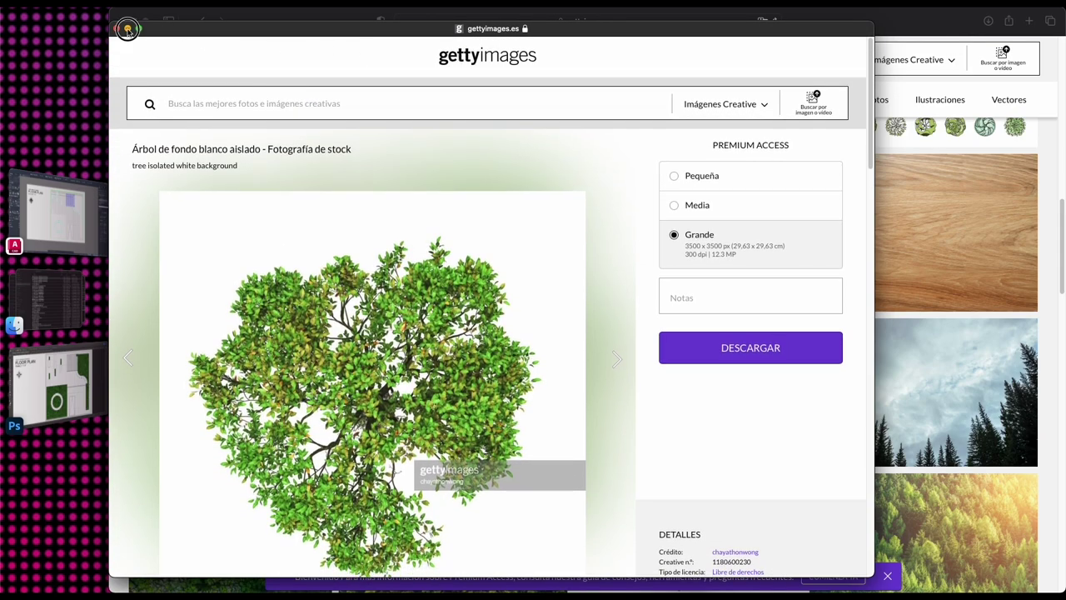
{"action": "left_click", "coordinate": [128, 29]}
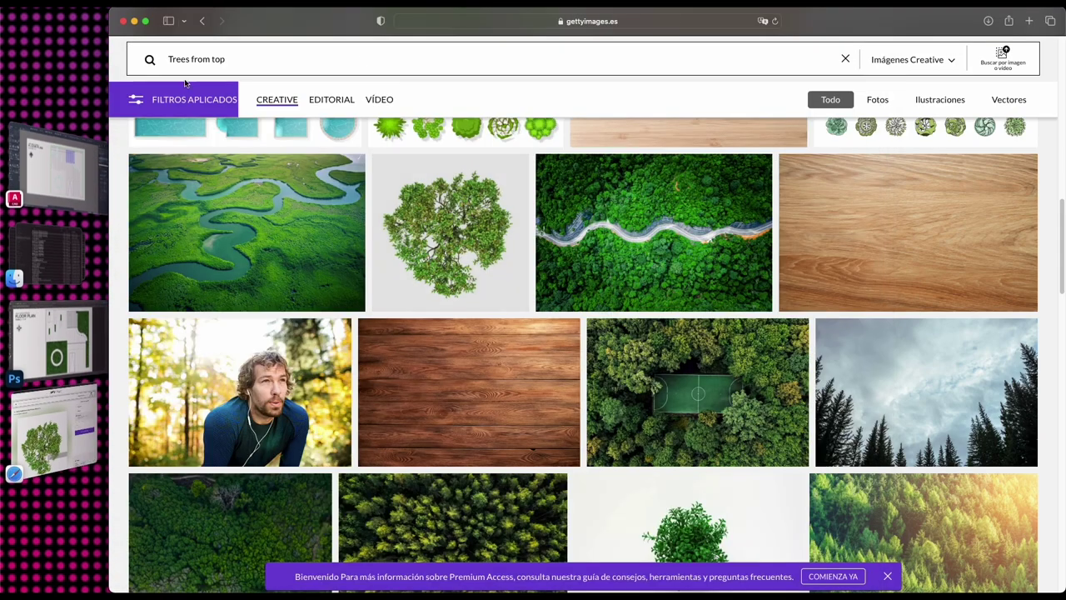
{"action": "left_click", "coordinate": [133, 22]}
- Bring the floor plan forward, select the Move tool, then switch to the grass image
{"action": "left_click", "coordinate": [50, 359]}
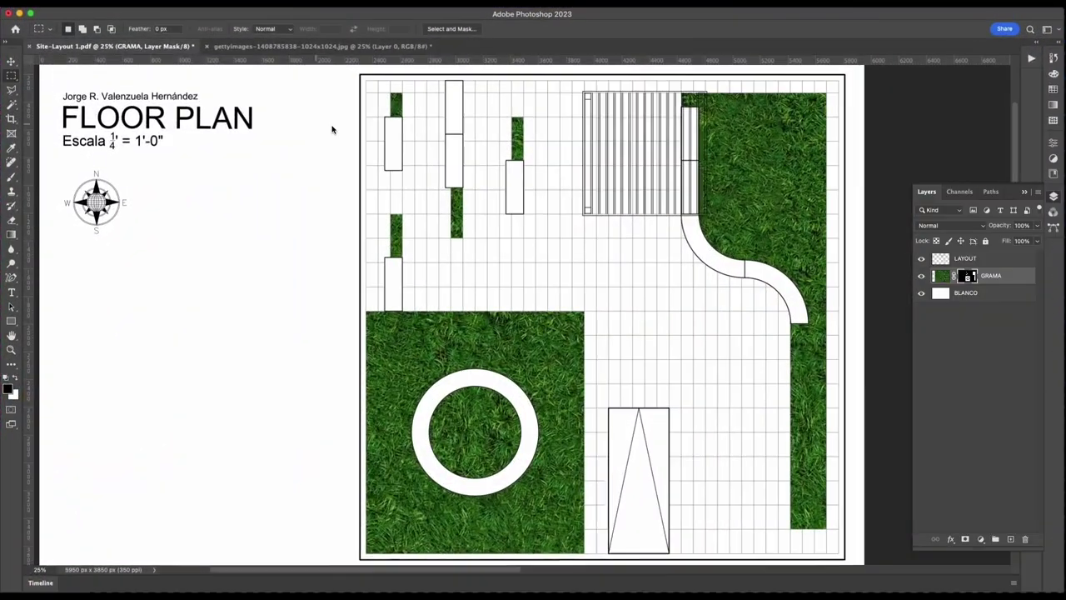
{"action": "left_click", "coordinate": [11, 63]}
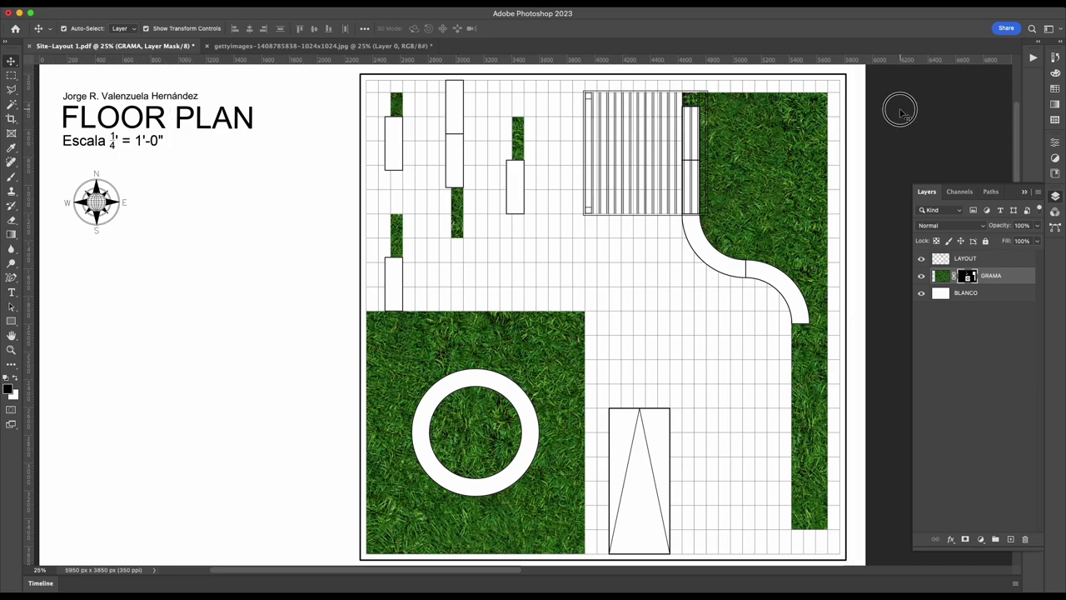
{"action": "left_click", "coordinate": [259, 46]}
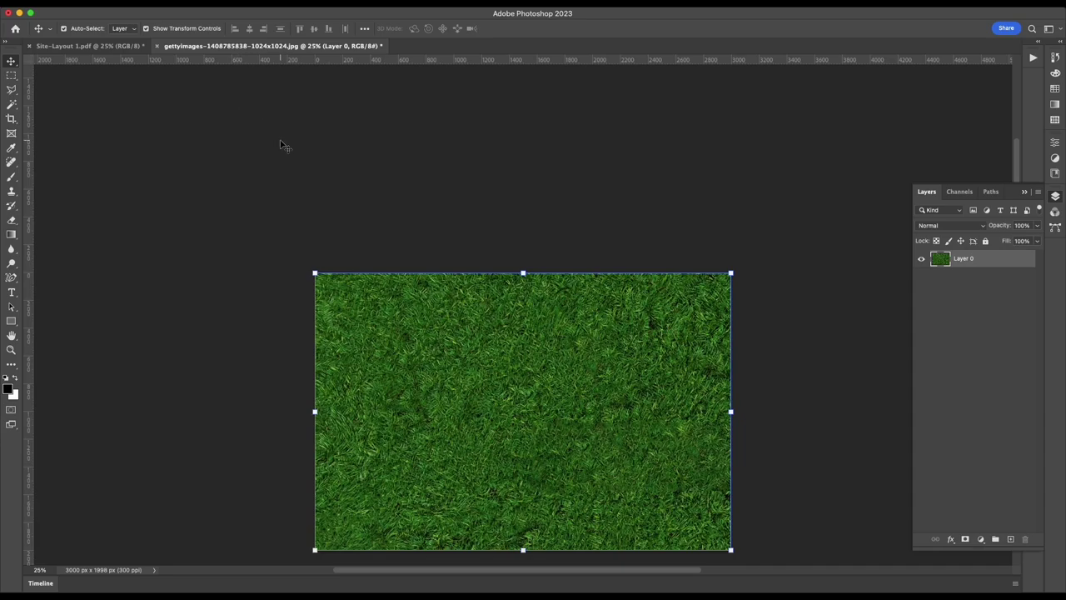
{"action": "scroll", "coordinate": [283, 146], "scroll_direction": "down", "scroll_amount": 5}
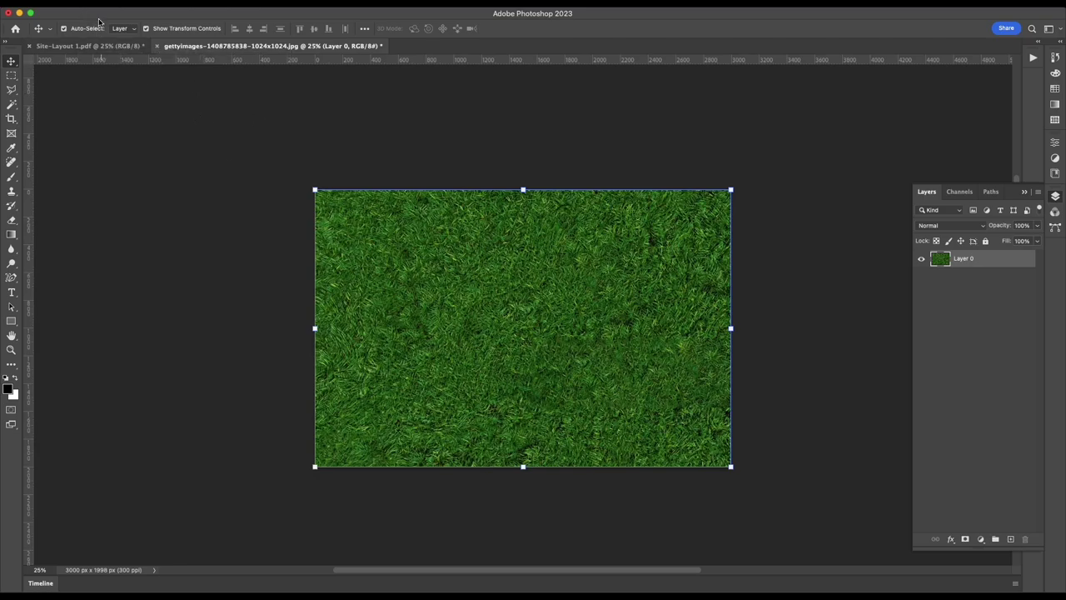
{"action": "left_click", "coordinate": [157, 47]}
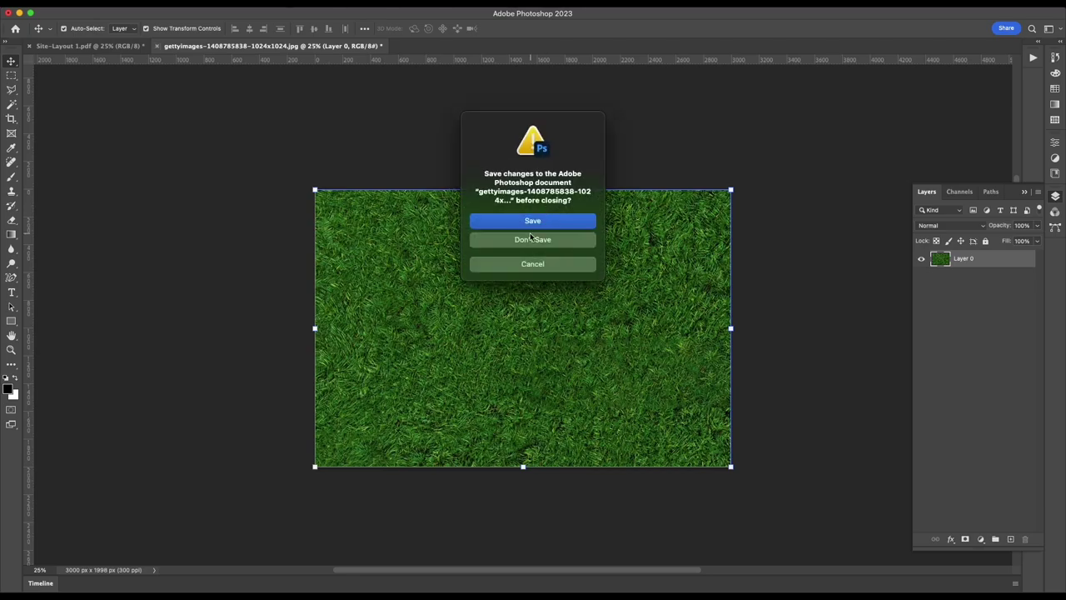
{"action": "left_click", "coordinate": [533, 222]}
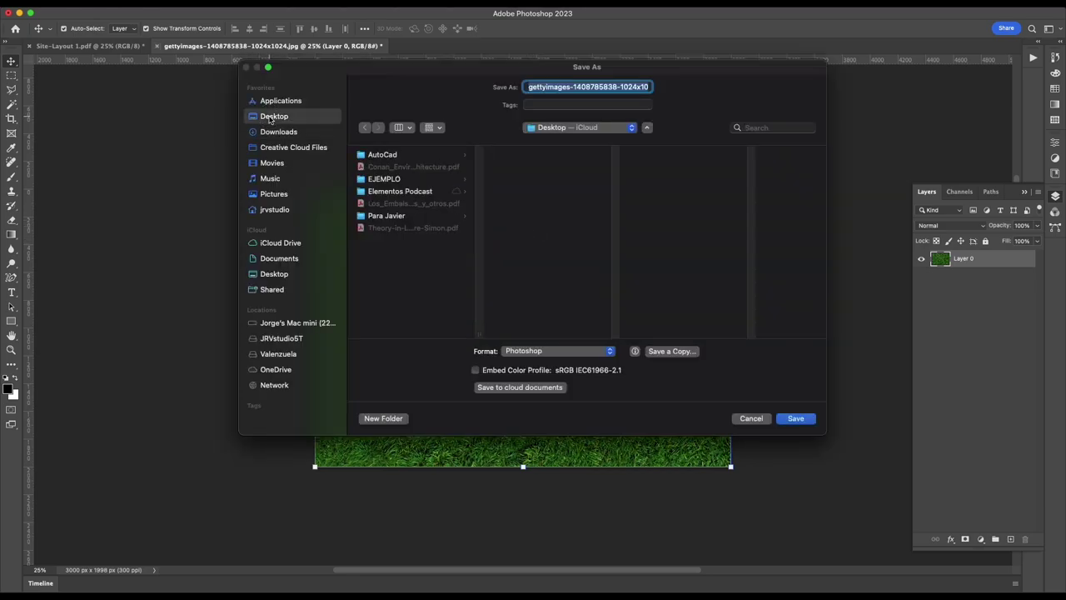
{"action": "key", "text": "Return"}
{"action": "left_click", "coordinate": [657, 267]}
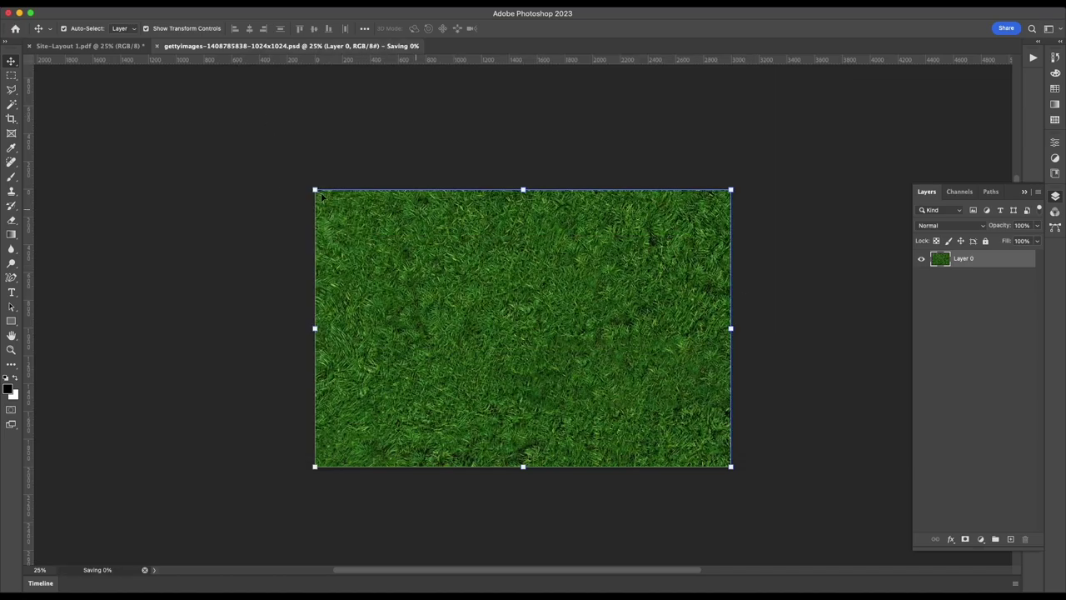
{"action": "left_click", "coordinate": [87, 4]}
{"action": "left_click", "coordinate": [92, 24]}
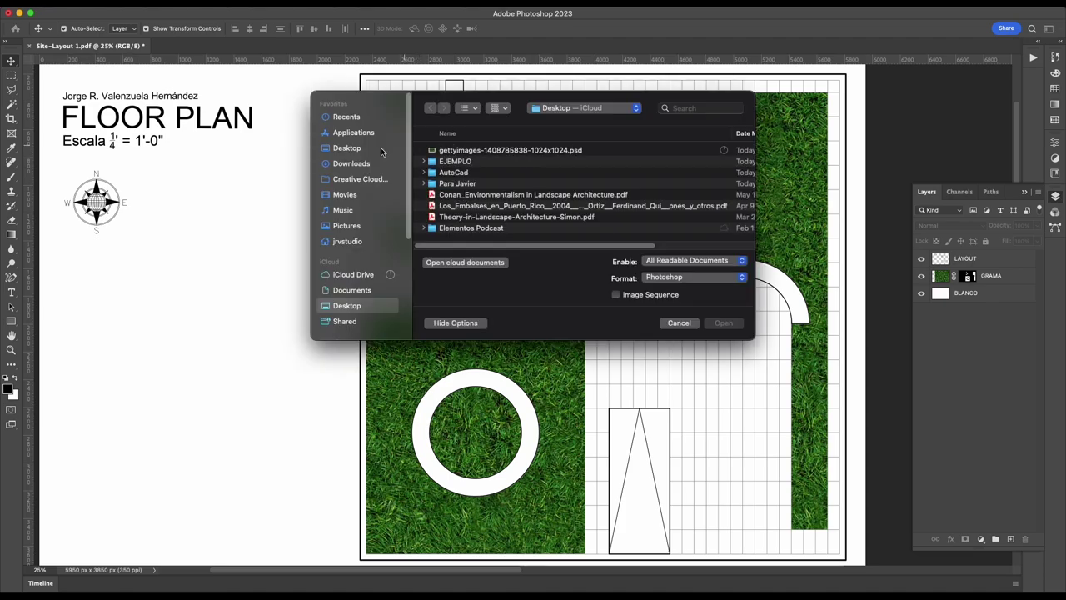
{"action": "left_click", "coordinate": [344, 148]}
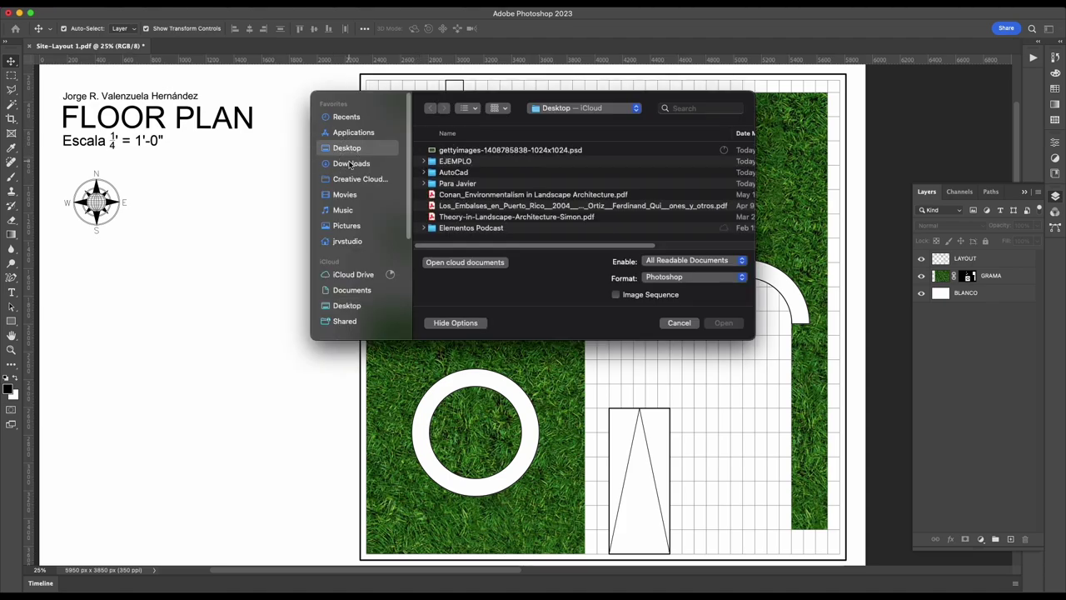
{"action": "left_click", "coordinate": [350, 164]}
{"action": "left_click", "coordinate": [455, 151]}
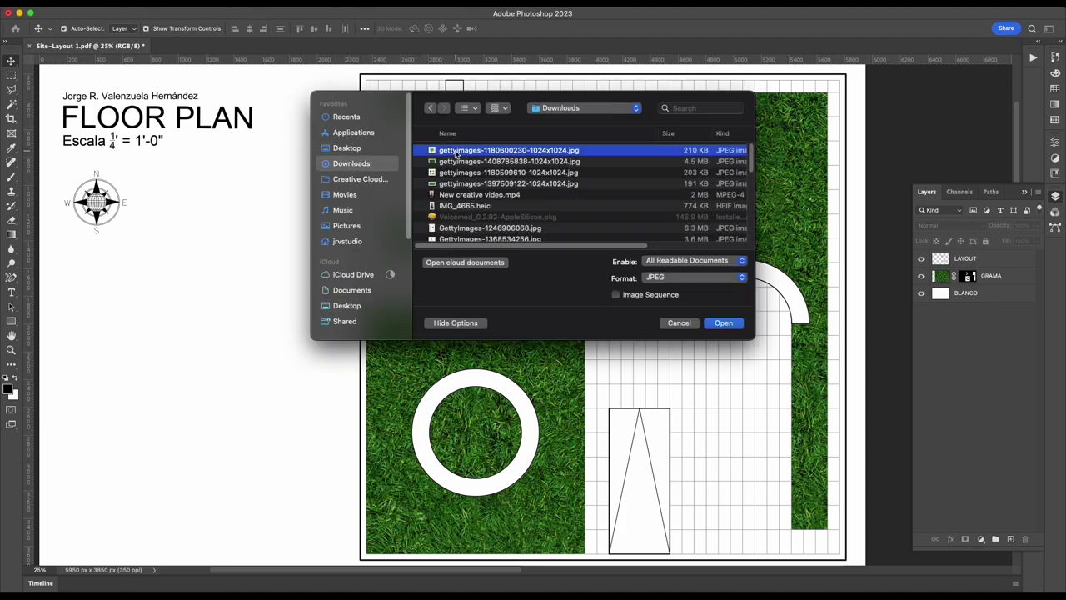
{"action": "double_click", "coordinate": [455, 152]}
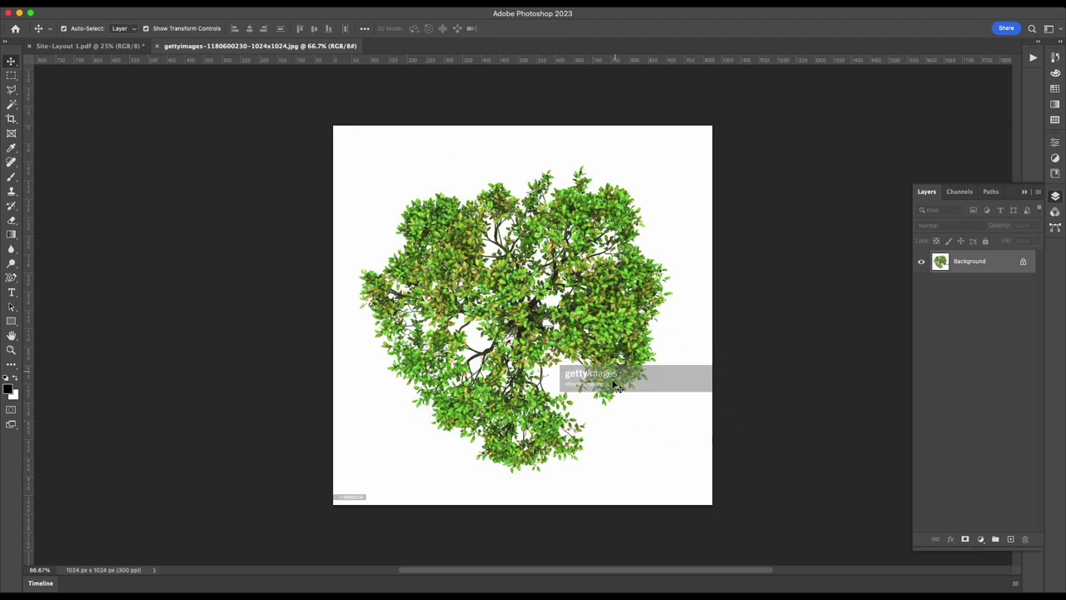
- View the tree at 100% and marquee-select the watermark box at its lower right
{"action": "key", "text": "super+1"}
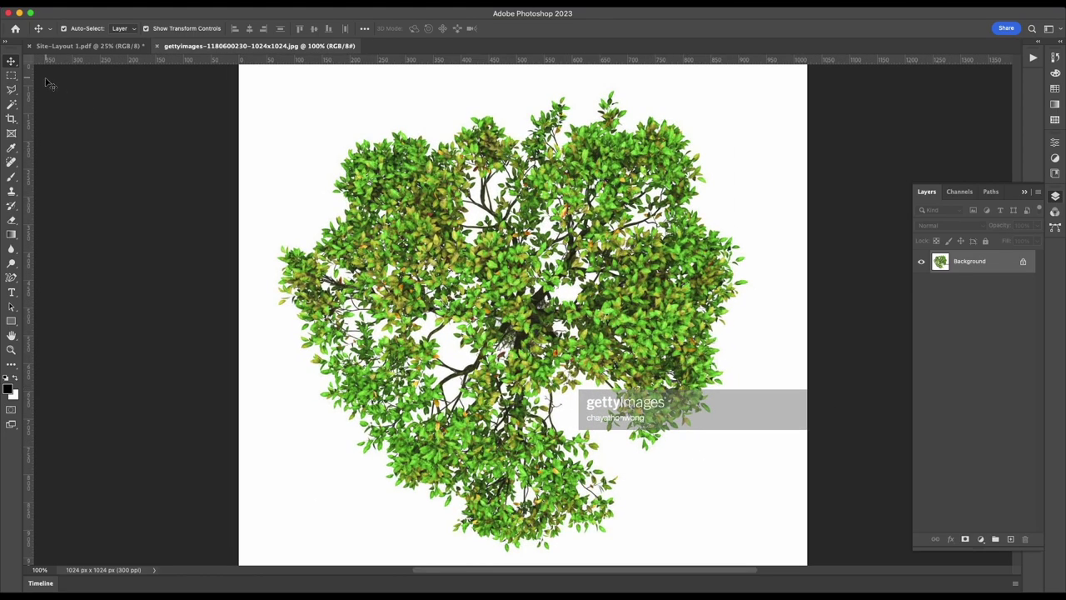
{"action": "left_click", "coordinate": [12, 76]}
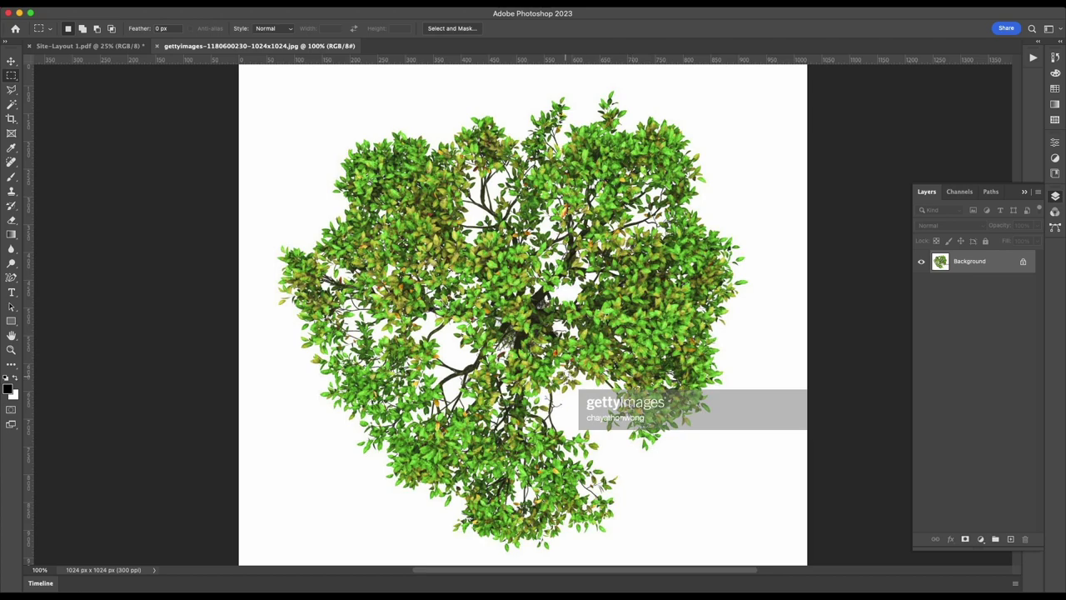
{"action": "left_click_drag", "start_coordinate": [566, 376], "coordinate": [826, 457]}
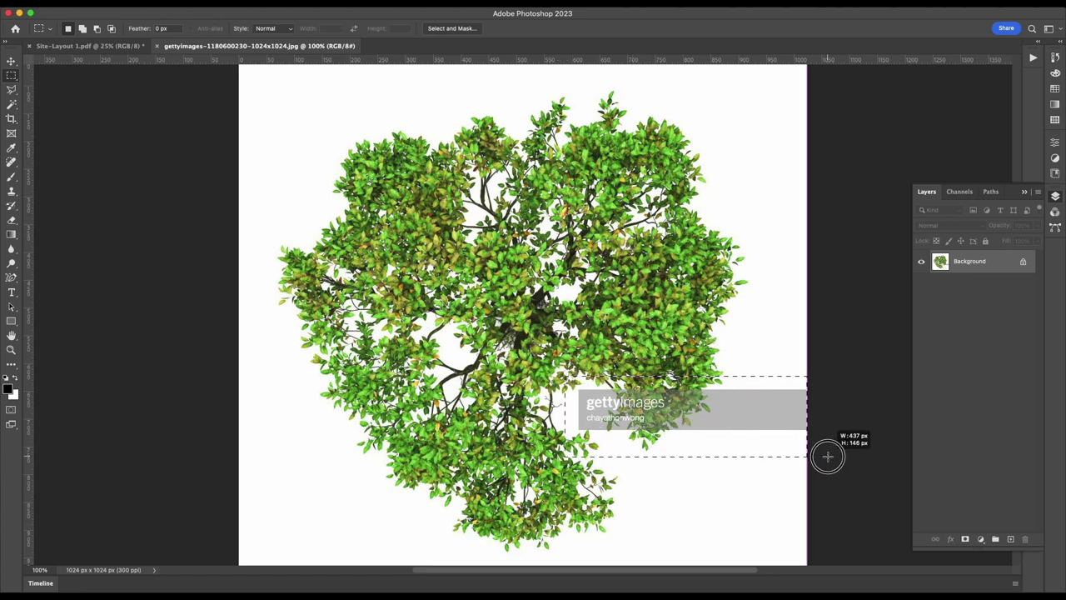
- Content-Aware Fill the watermark from nearby foliage, output to a new layer
{"action": "left_click", "coordinate": [108, 4]}
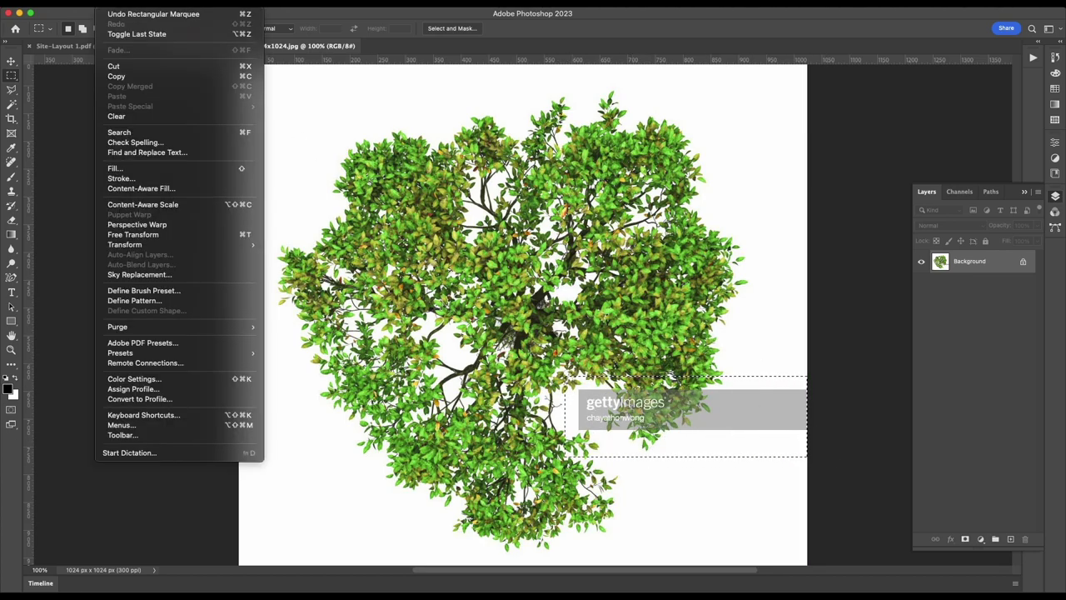
{"action": "left_click", "coordinate": [141, 188]}
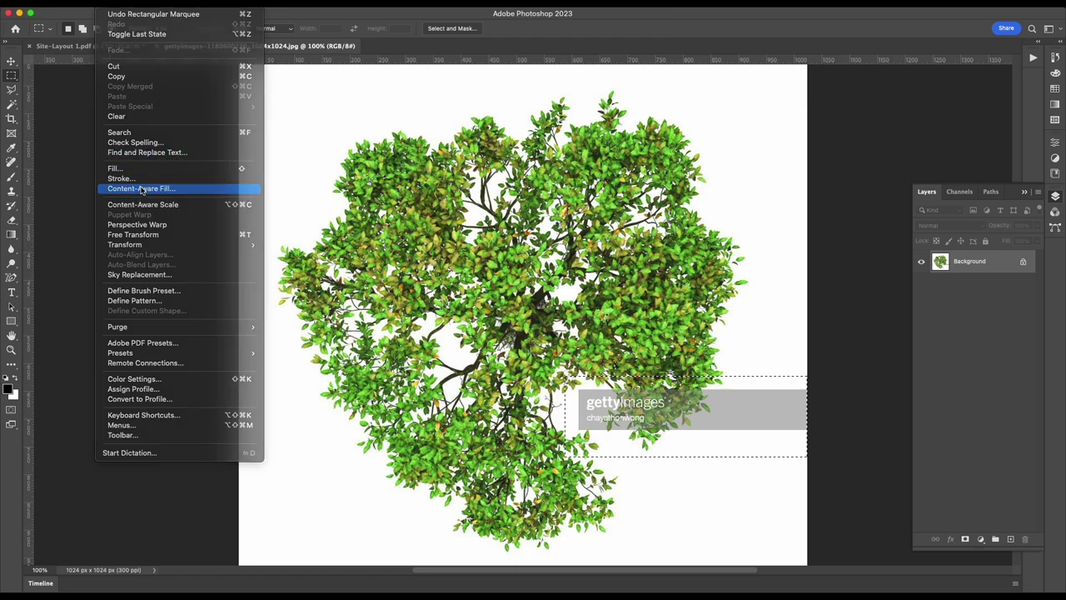
{"action": "mouse_move", "coordinate": [439, 404]}
{"action": "left_mouse_down"}
{"action": "mouse_move", "coordinate": [469, 326]}
{"action": "mouse_move", "coordinate": [519, 309]}
{"action": "mouse_move", "coordinate": [552, 250]}
{"action": "mouse_move", "coordinate": [419, 309]}
{"action": "mouse_move", "coordinate": [365, 397]}
{"action": "mouse_move", "coordinate": [393, 472]}
{"action": "mouse_move", "coordinate": [421, 505]}
{"action": "mouse_move", "coordinate": [374, 507]}
{"action": "mouse_move", "coordinate": [352, 428]}
{"action": "mouse_move", "coordinate": [345, 535]}
{"action": "mouse_move", "coordinate": [302, 428]}
{"action": "mouse_move", "coordinate": [338, 354]}
{"action": "mouse_move", "coordinate": [386, 400]}
{"action": "mouse_move", "coordinate": [386, 436]}
{"action": "mouse_move", "coordinate": [414, 452]}
{"action": "left_mouse_up"}
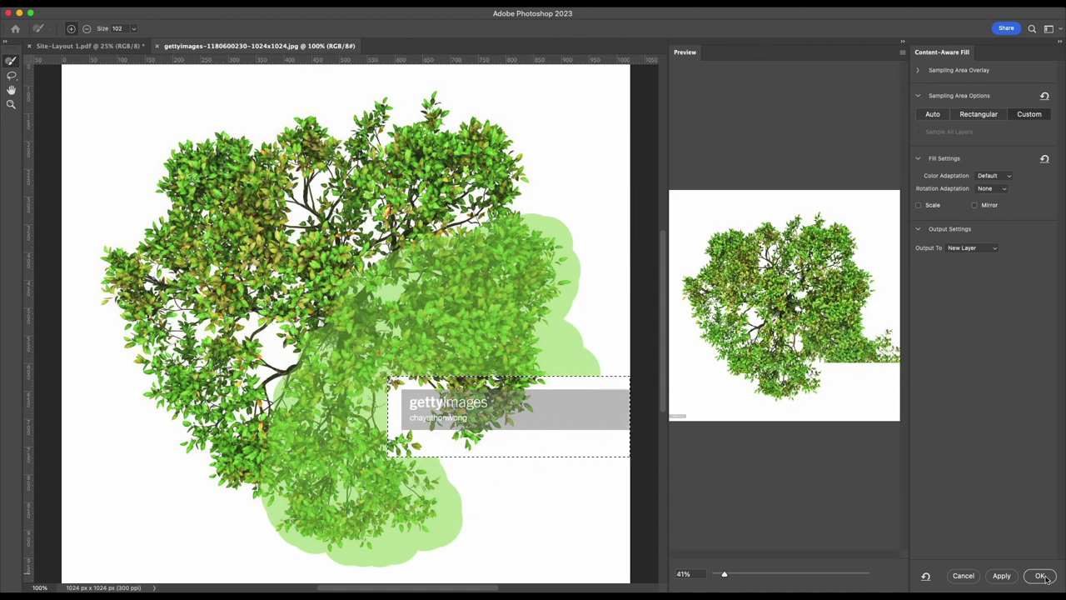
{"action": "left_click", "coordinate": [1040, 576]}
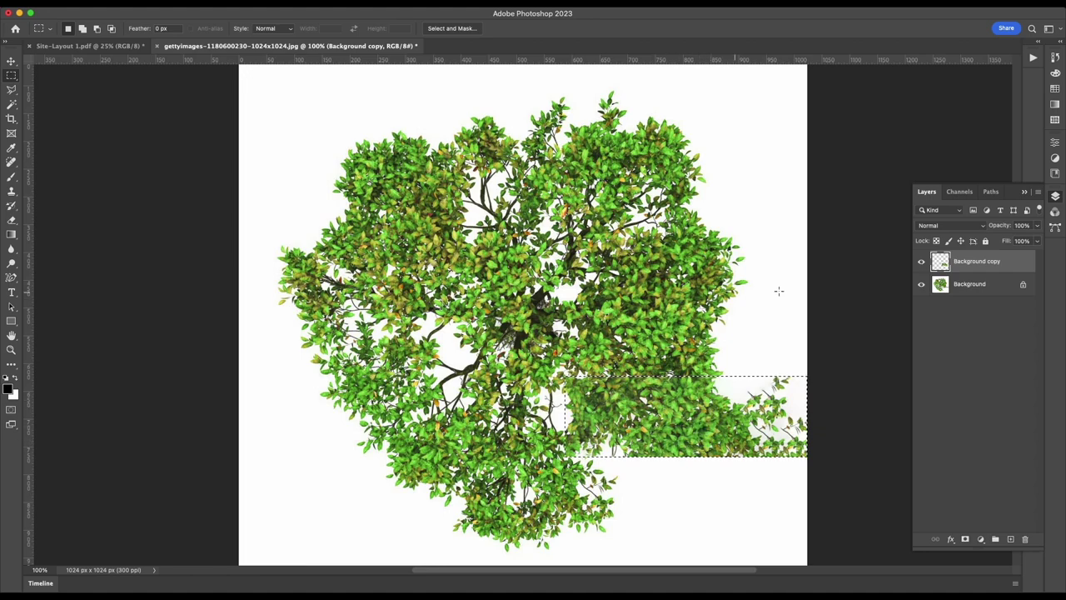
- Check the fill, deselect, and merge the fill layer down into the background
{"action": "left_click", "coordinate": [921, 261]}
{"action": "left_click", "coordinate": [922, 261]}
{"action": "left_click", "coordinate": [85, 99]}
{"action": "left_click", "coordinate": [1038, 194]}
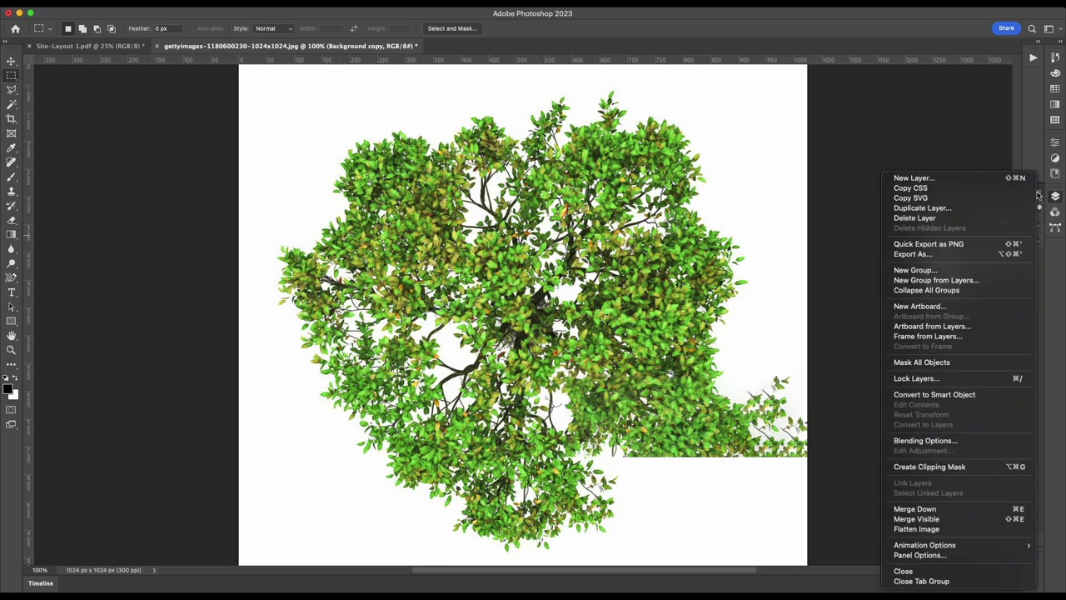
{"action": "left_click", "coordinate": [917, 508]}
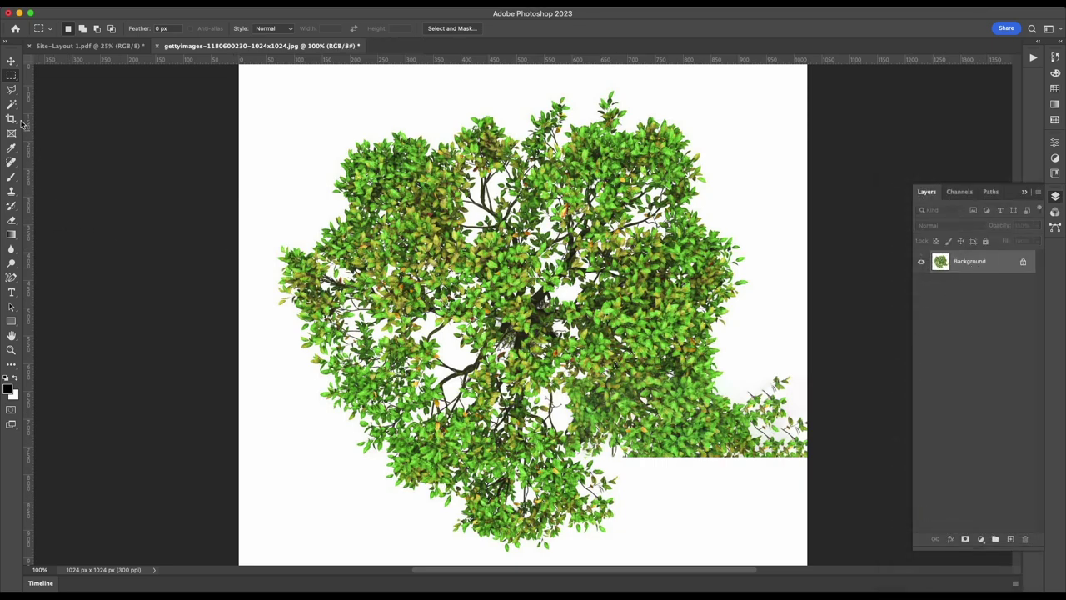
- Lasso the stray foliage at the right edge and delete it to white
{"action": "left_click_drag", "start_coordinate": [11, 89], "coordinate": [46, 88]}
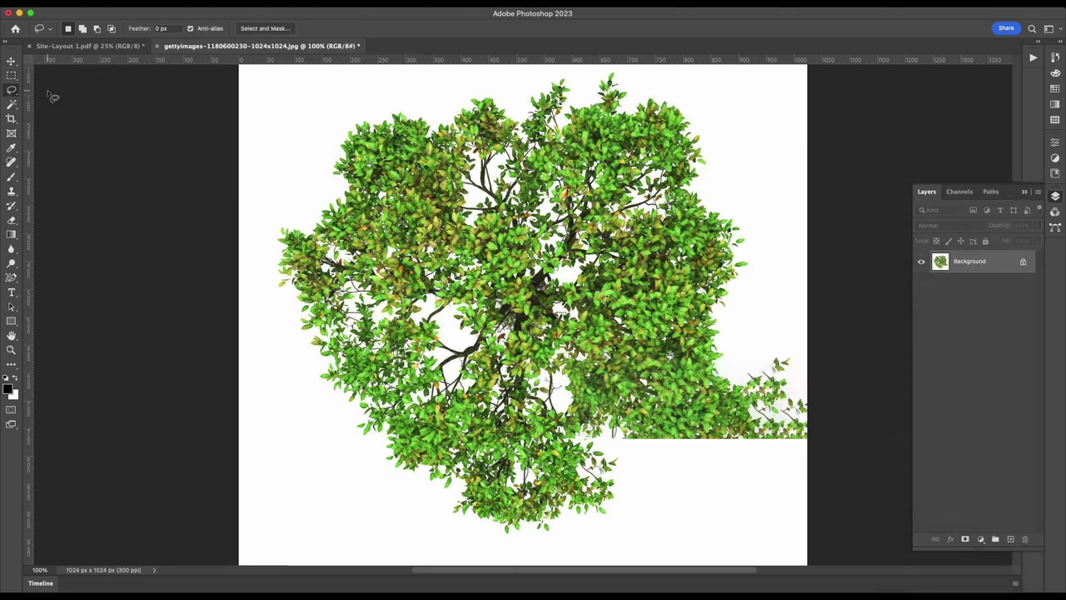
{"action": "scroll", "coordinate": [646, 432], "scroll_direction": "up", "scroll_amount": 5}
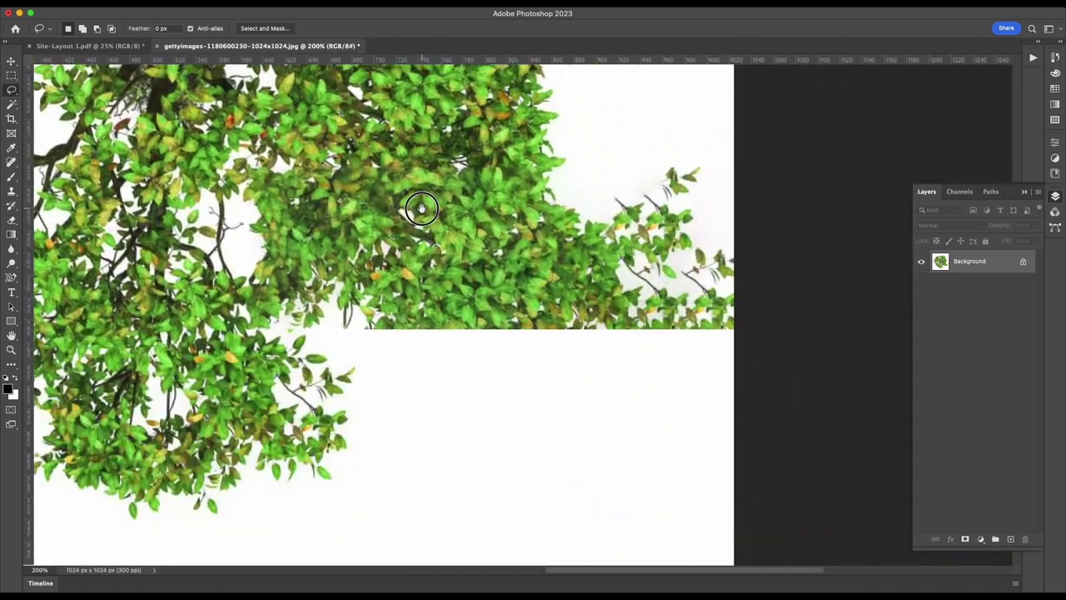
{"action": "left_click_drag", "start_coordinate": [432, 222], "coordinate": [458, 246]}
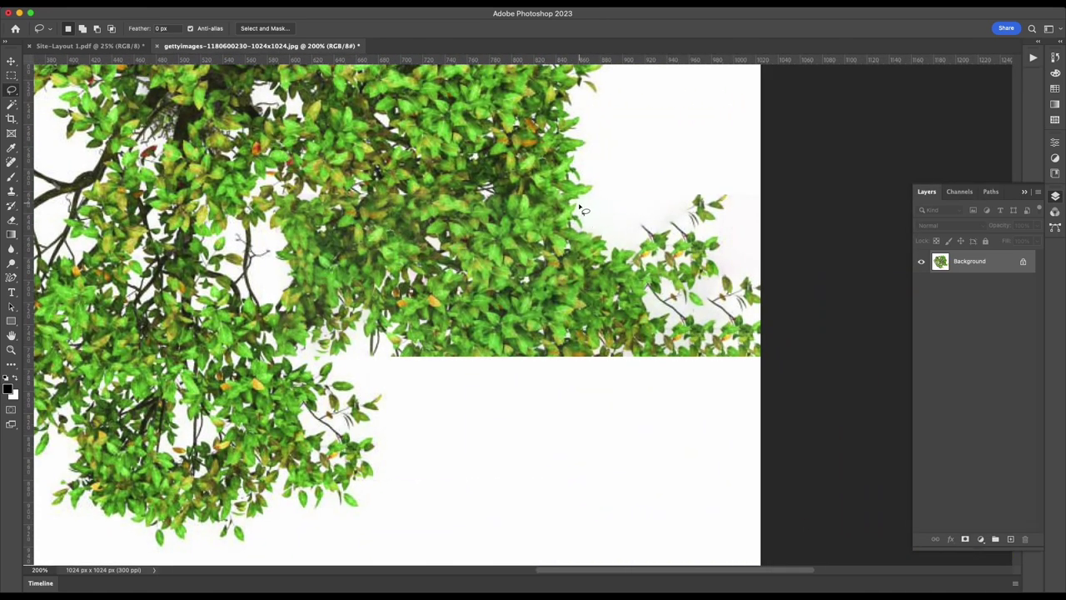
{"action": "mouse_move", "coordinate": [577, 213]}
{"action": "left_mouse_down"}
{"action": "mouse_move", "coordinate": [492, 288]}
{"action": "mouse_move", "coordinate": [381, 339]}
{"action": "mouse_move", "coordinate": [624, 428]}
{"action": "mouse_move", "coordinate": [812, 240]}
{"action": "mouse_move", "coordinate": [673, 190]}
{"action": "mouse_move", "coordinate": [581, 215]}
{"action": "left_mouse_up"}
{"action": "key", "text": "BackSpace"}
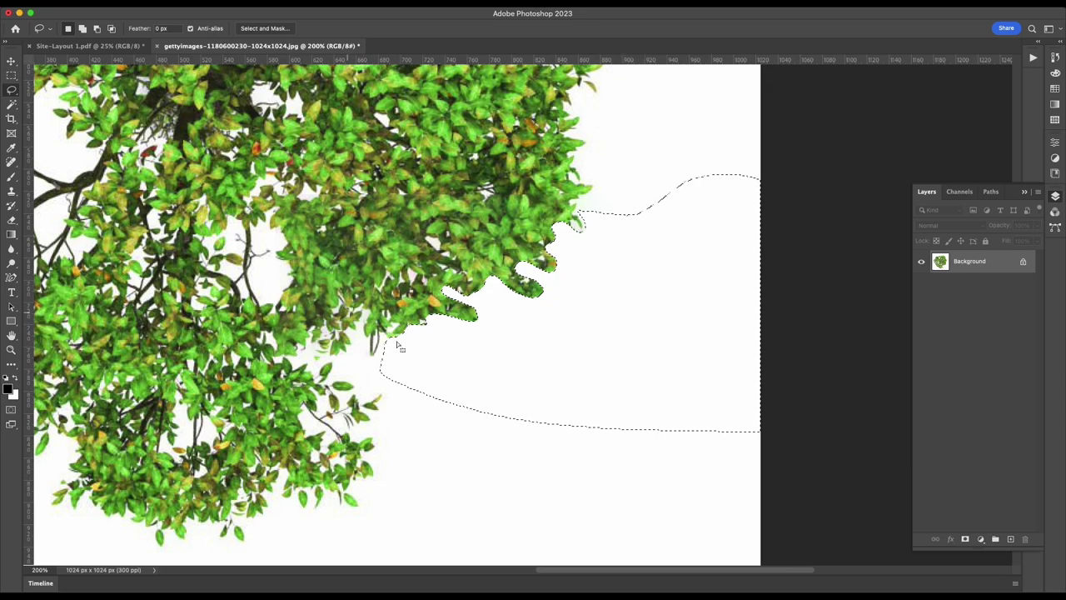
{"action": "key", "text": "ctrl+d"}
{"action": "key", "text": "super+minus"}
{"action": "key", "text": "super+minus"}
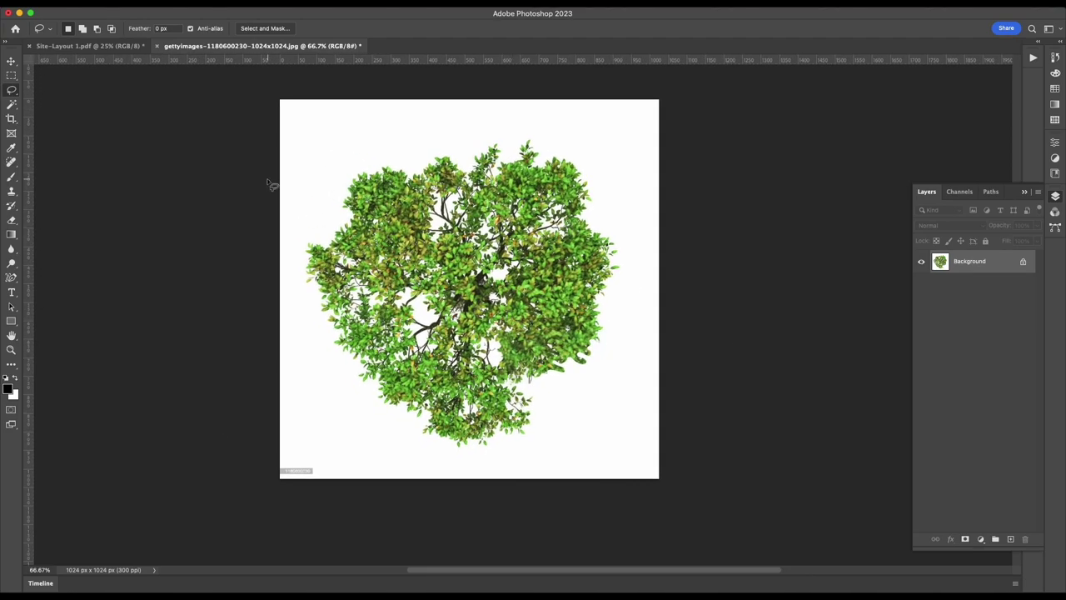
- Crop the top, bottom, left and right edges of the tree image tightly around the canopy
{"action": "left_click", "coordinate": [12, 119]}
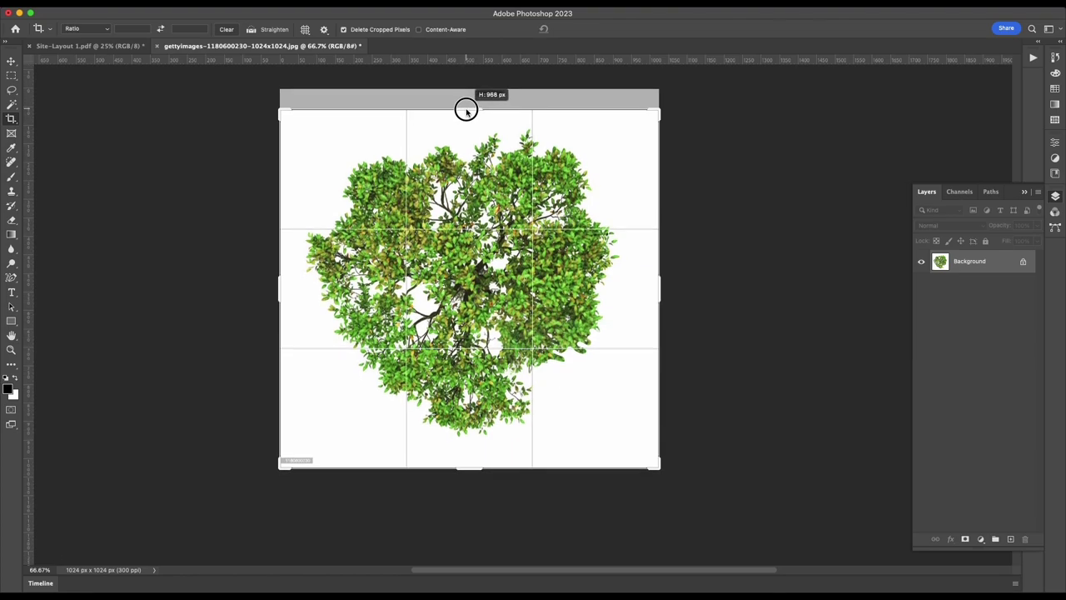
{"action": "left_click_drag", "start_coordinate": [466, 98], "coordinate": [465, 115]}
{"action": "left_click_drag", "start_coordinate": [470, 461], "coordinate": [472, 448]}
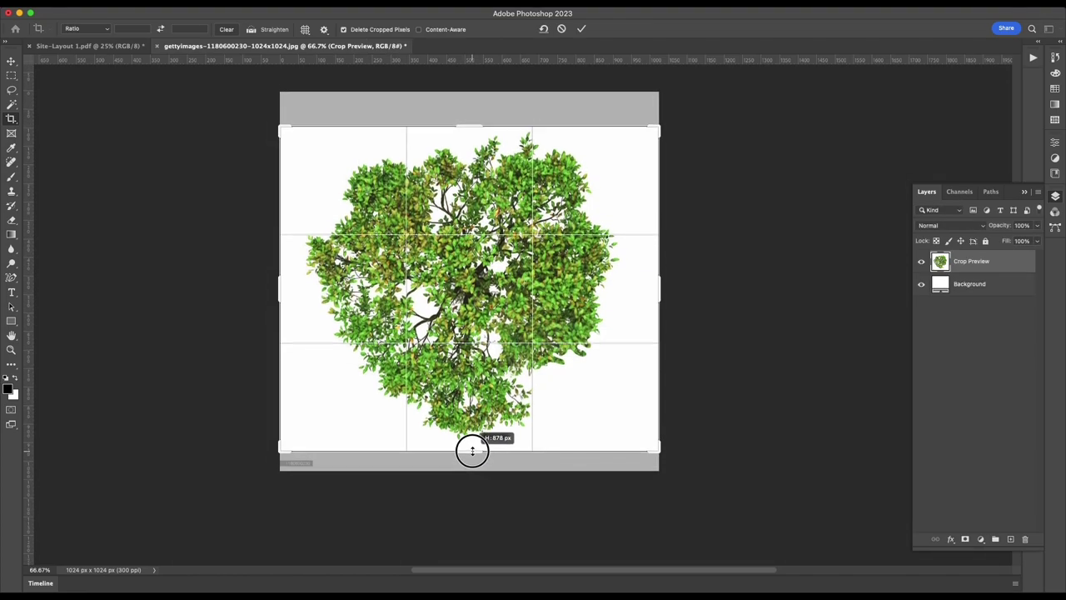
{"action": "left_click_drag", "start_coordinate": [280, 286], "coordinate": [290, 287]}
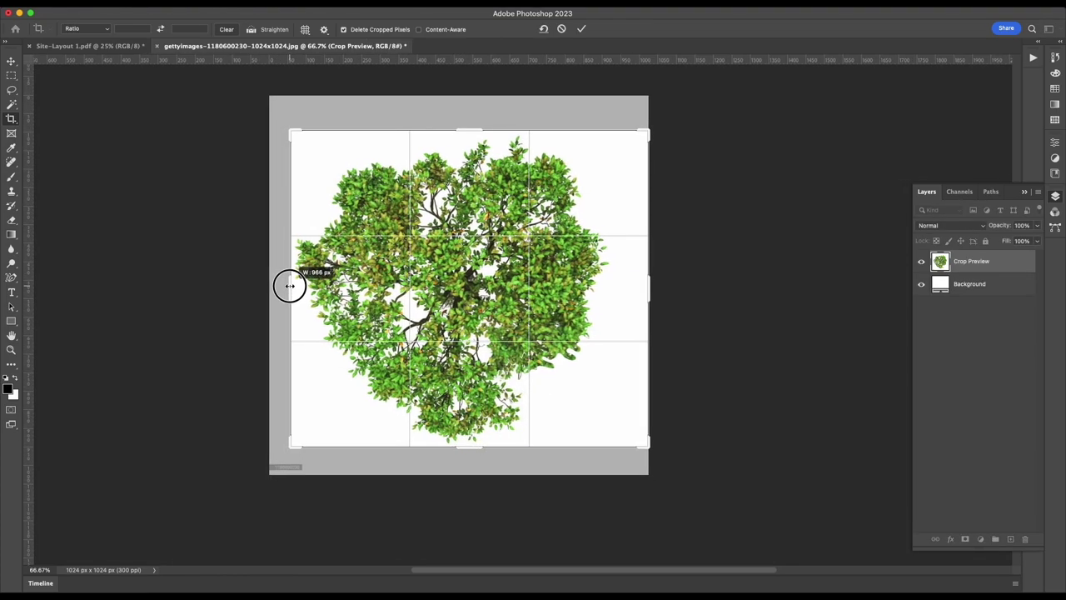
{"action": "left_click_drag", "start_coordinate": [653, 285], "coordinate": [633, 284]}
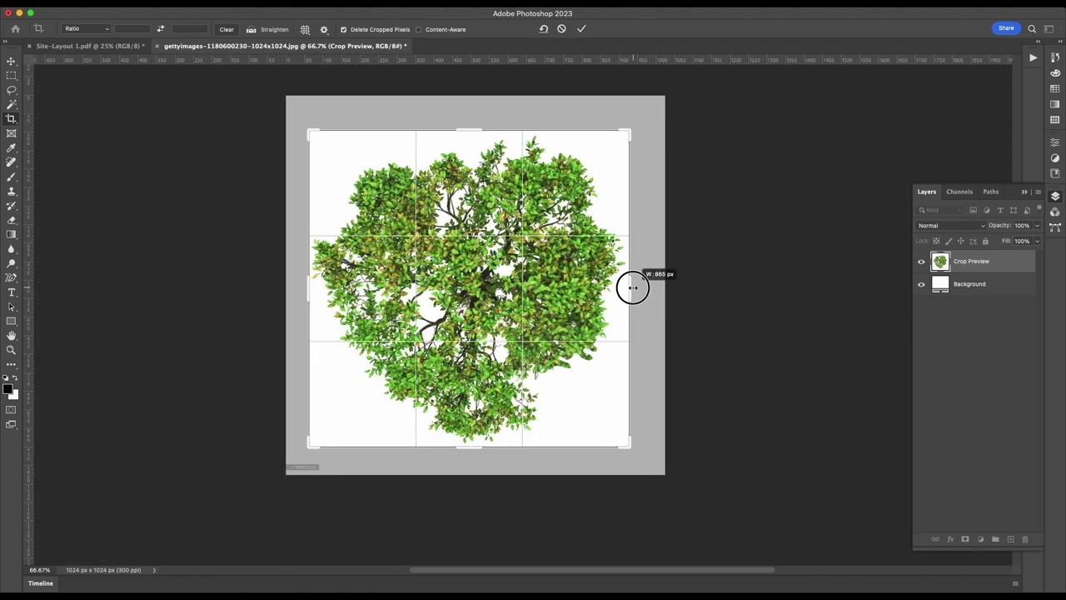
{"action": "key", "text": "Return"}
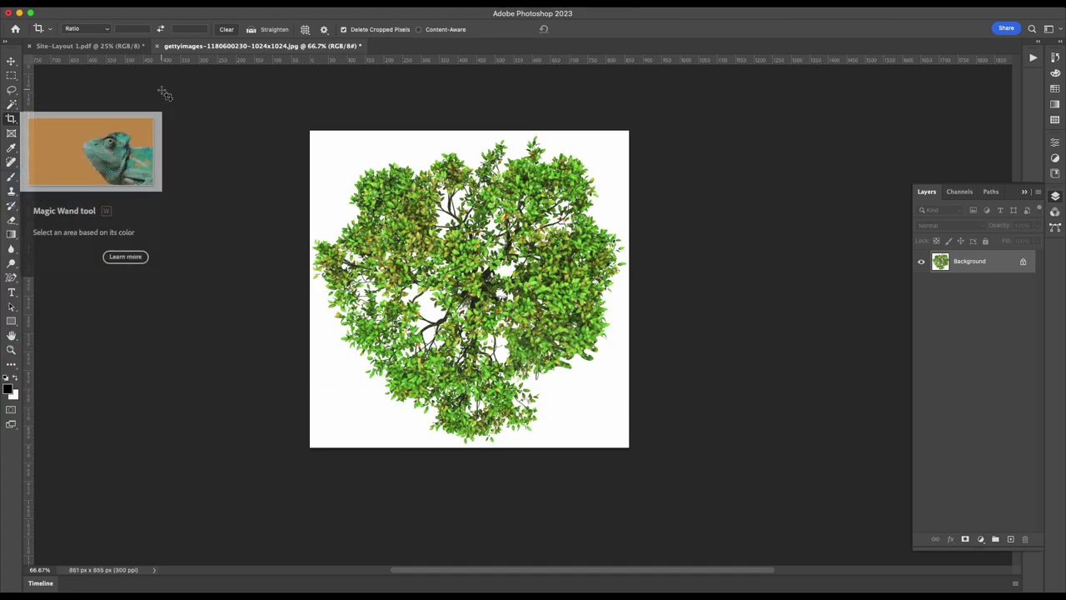
- Magic Wand the white background and extend it with Select > Similar
{"action": "left_click", "coordinate": [13, 105]}
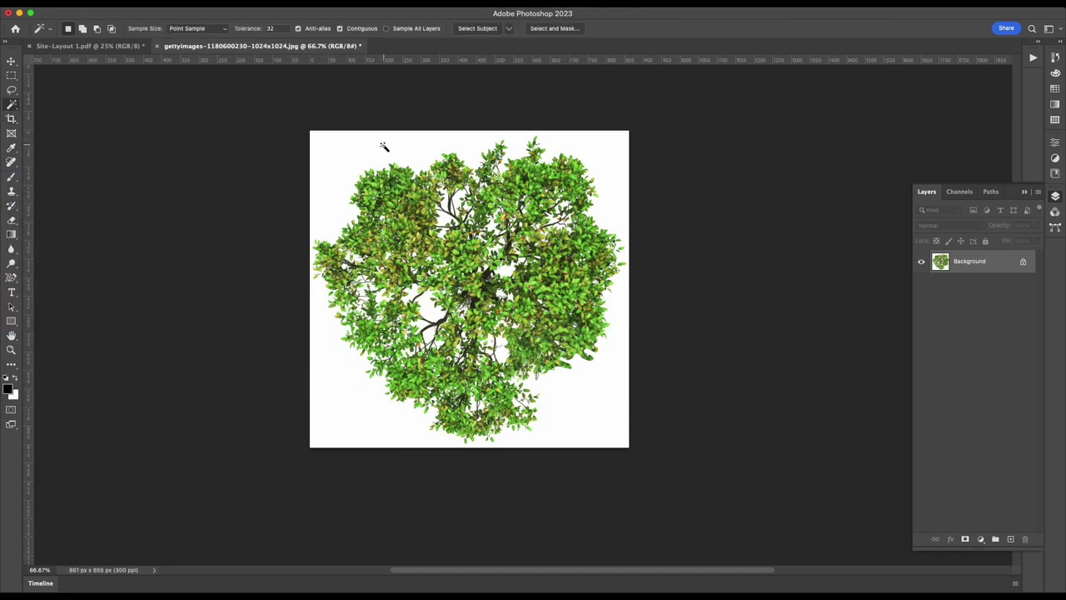
{"action": "left_click", "coordinate": [343, 148]}
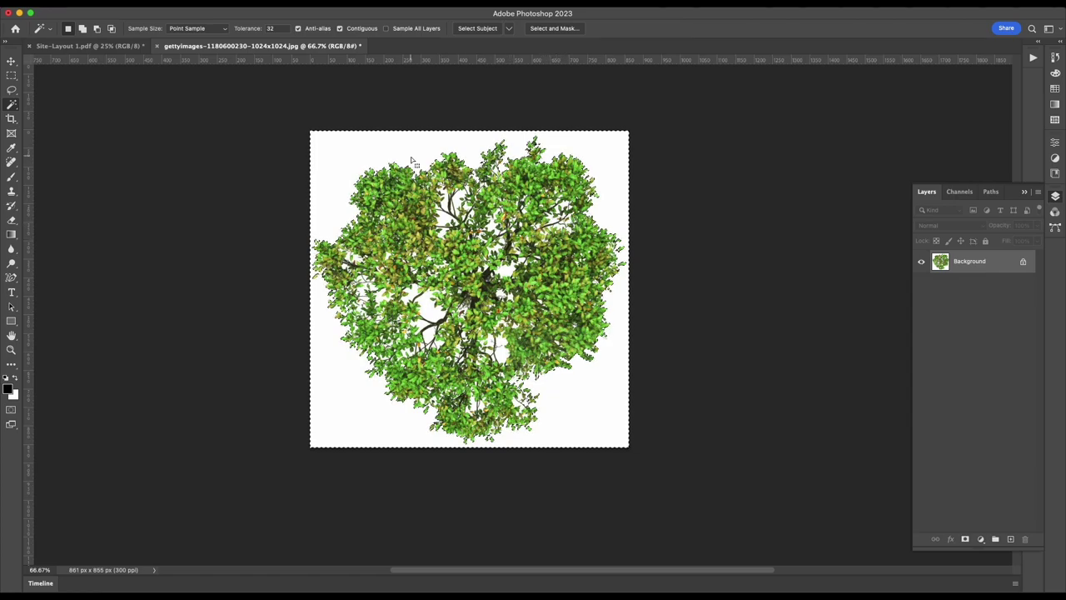
{"action": "scroll", "coordinate": [450, 174], "scroll_direction": "down", "scroll_amount": 5}
{"action": "scroll", "coordinate": [450, 175], "scroll_direction": "left", "scroll_amount": 4}
{"action": "scroll", "coordinate": [529, 200], "scroll_direction": "down", "scroll_amount": 3}
{"action": "scroll", "coordinate": [529, 200], "scroll_direction": "left", "scroll_amount": 4}
{"action": "scroll", "coordinate": [524, 200], "scroll_direction": "up", "scroll_amount": 5}
{"action": "scroll", "coordinate": [523, 200], "scroll_direction": "right", "scroll_amount": 3}
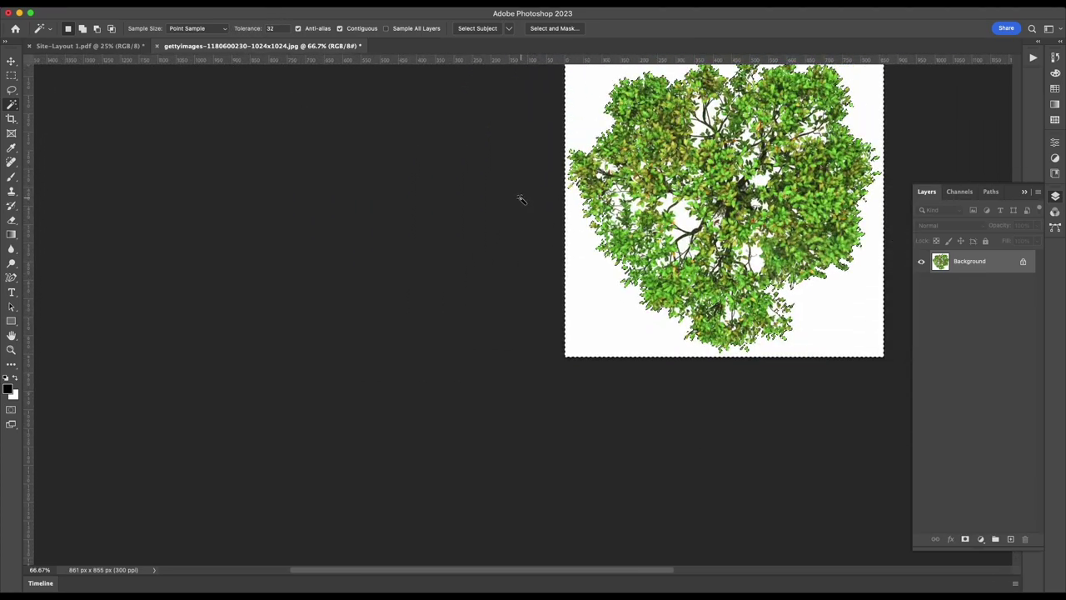
{"action": "scroll", "coordinate": [520, 200], "scroll_direction": "up", "scroll_amount": 3}
{"action": "scroll", "coordinate": [521, 200], "scroll_direction": "right", "scroll_amount": 3}
{"action": "left_click", "coordinate": [225, 5]}
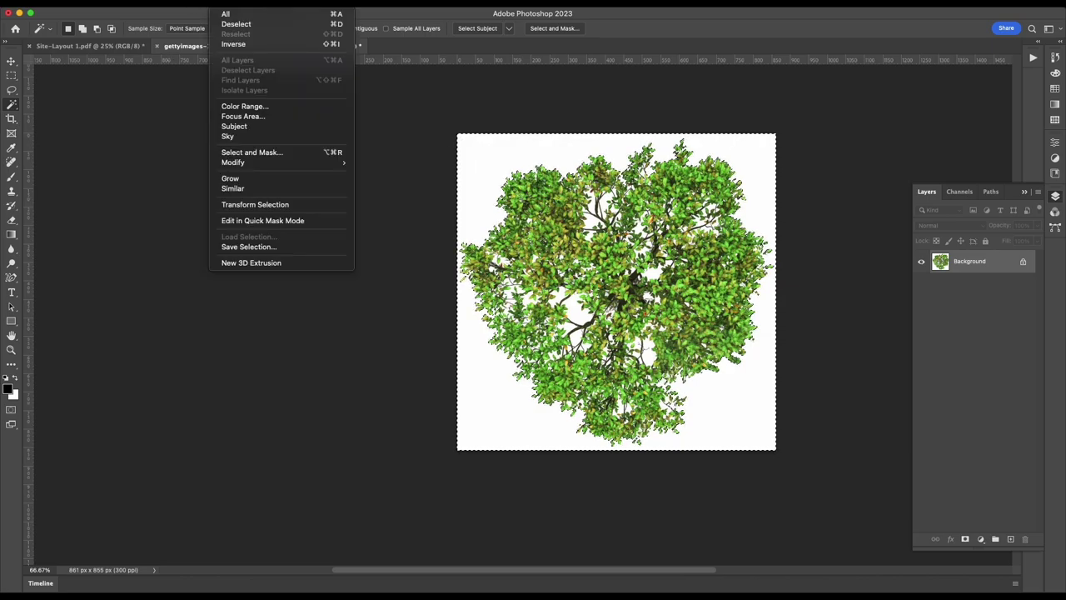
{"action": "left_click", "coordinate": [249, 189]}
- Unlock the Background layer and delete the white area to transparency
{"action": "scroll", "coordinate": [550, 291], "scroll_direction": "right", "scroll_amount": 3}
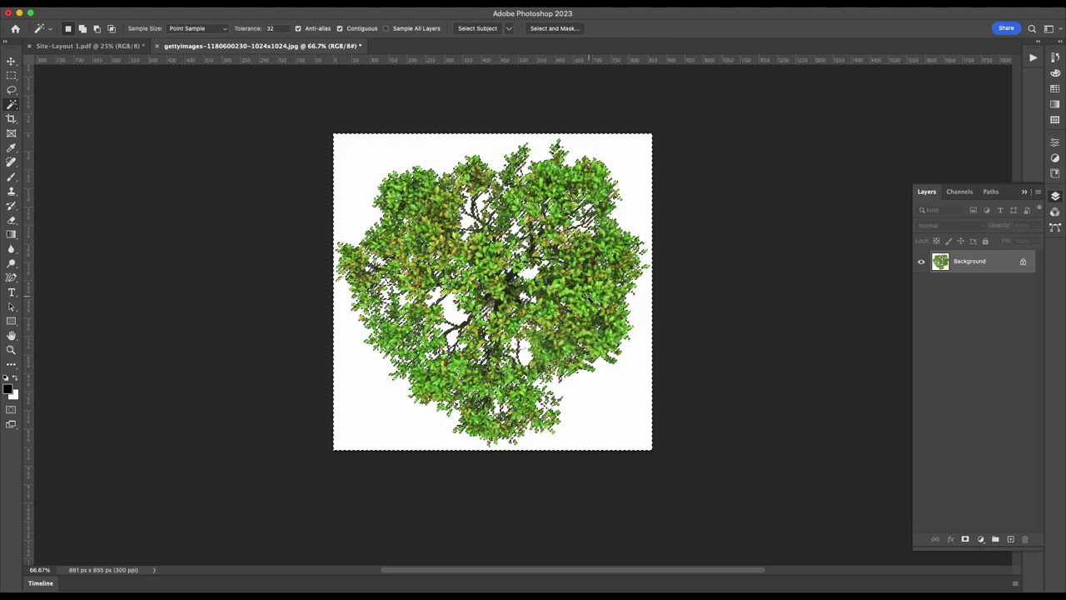
{"action": "left_click", "coordinate": [1024, 264]}
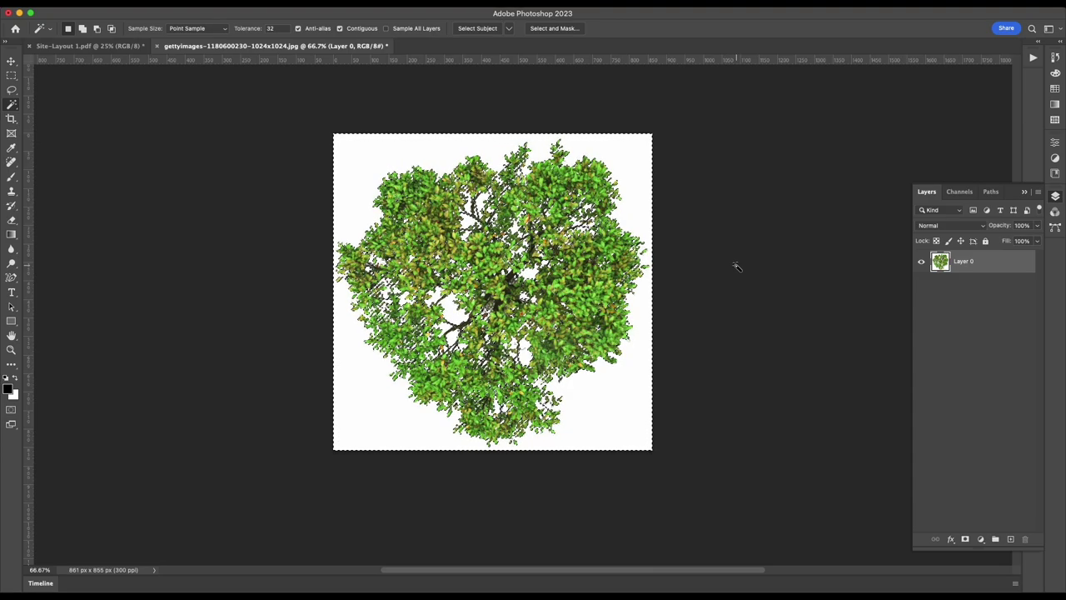
{"action": "key", "text": "Delete"}
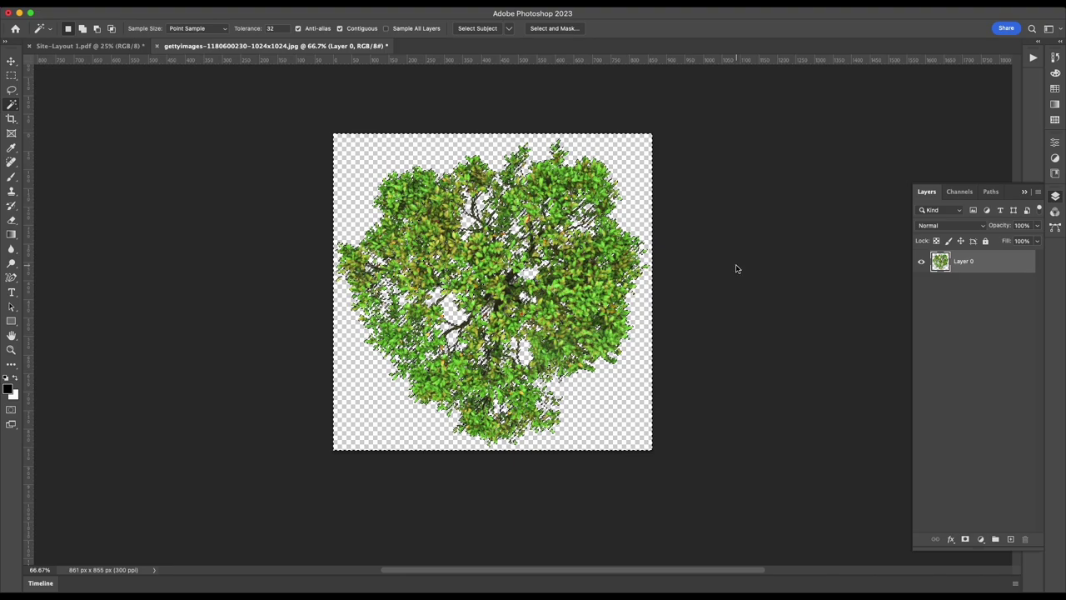
{"action": "key", "text": "m"}
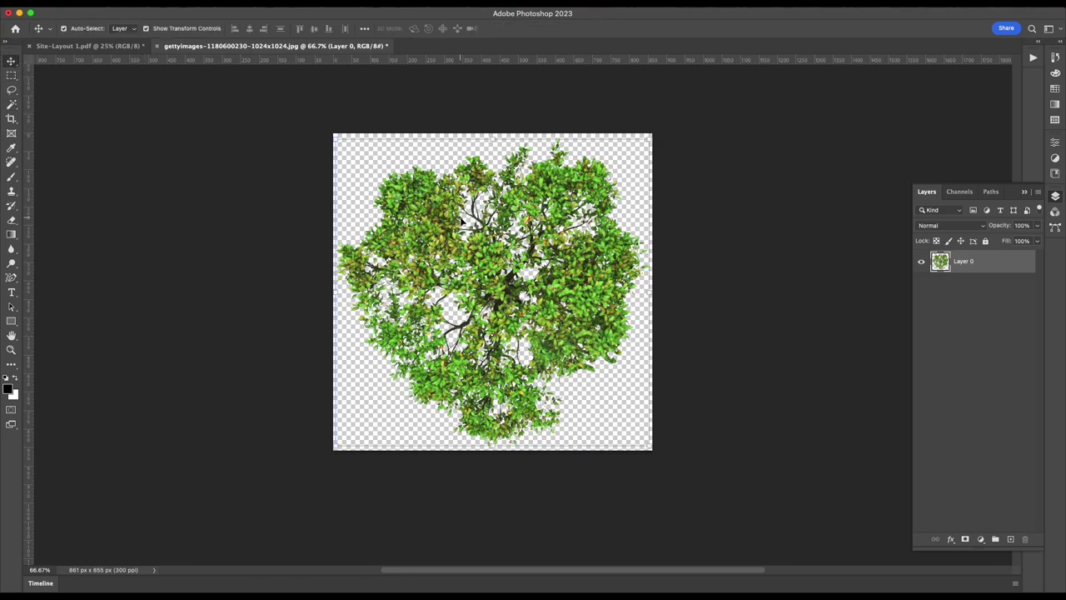
- Drag the tree cutout into Site-Layout 1.pdf as Layer 1, left of the floor plan grid
{"action": "left_click_drag", "start_coordinate": [486, 250], "coordinate": [493, 260]}
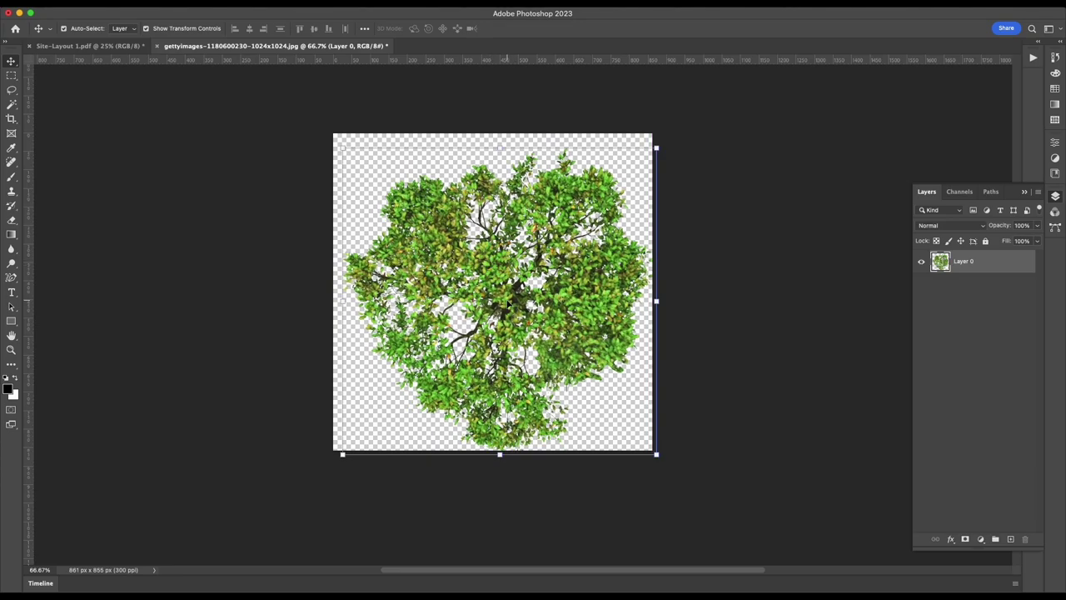
{"action": "left_click_drag", "start_coordinate": [507, 303], "coordinate": [125, 60]}
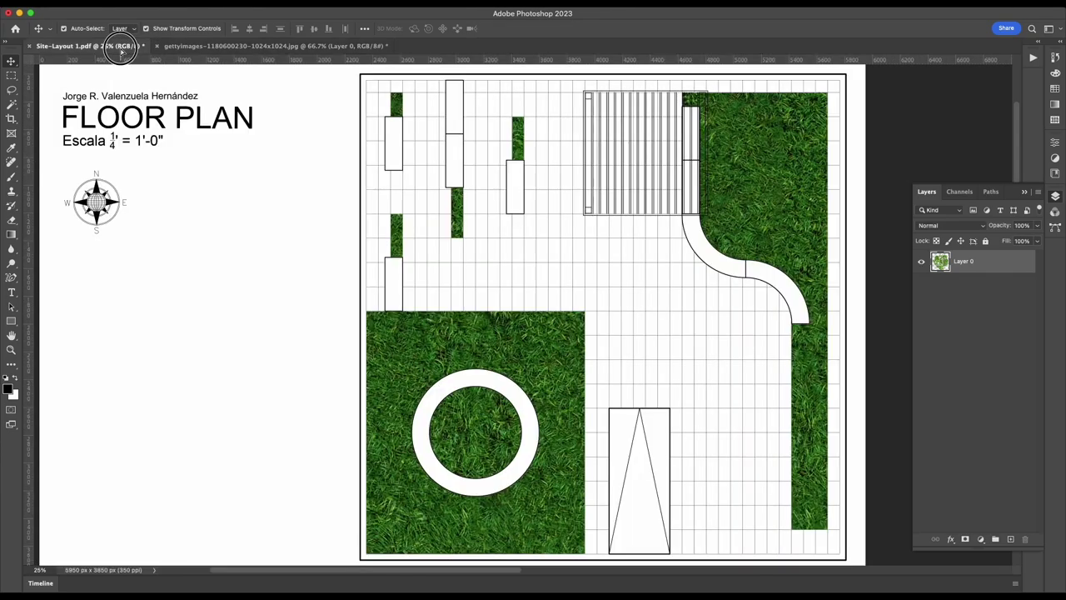
{"action": "left_click_drag", "start_coordinate": [125, 60], "coordinate": [260, 302]}
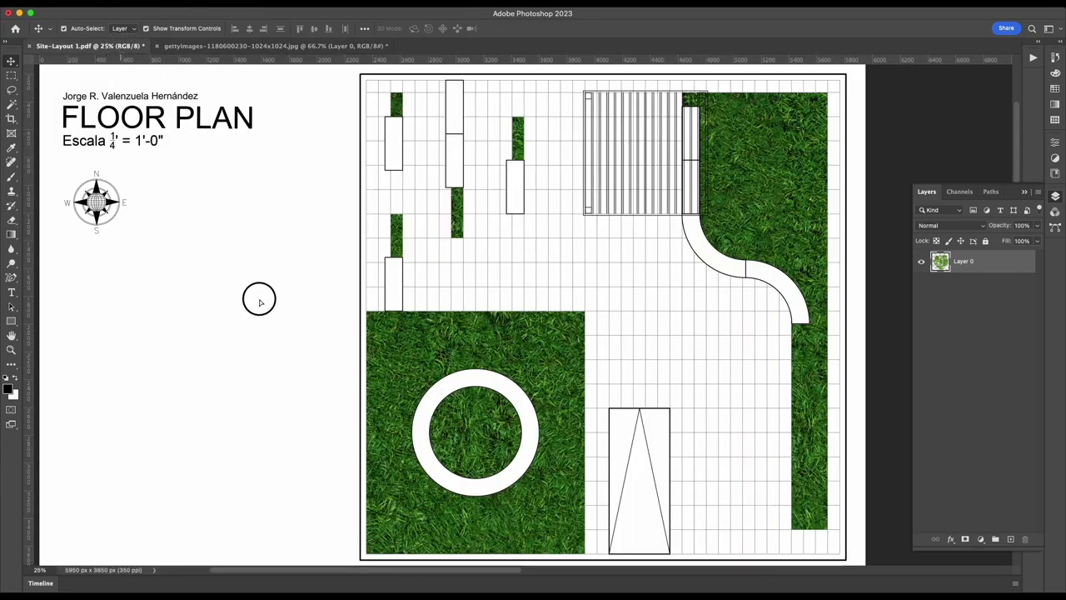
{"action": "mouse_move", "coordinate": [280, 266]}
{"action": "left_mouse_down"}
{"action": "mouse_move", "coordinate": [309, 303]}
{"action": "mouse_move", "coordinate": [288, 313]}
{"action": "left_mouse_up"}
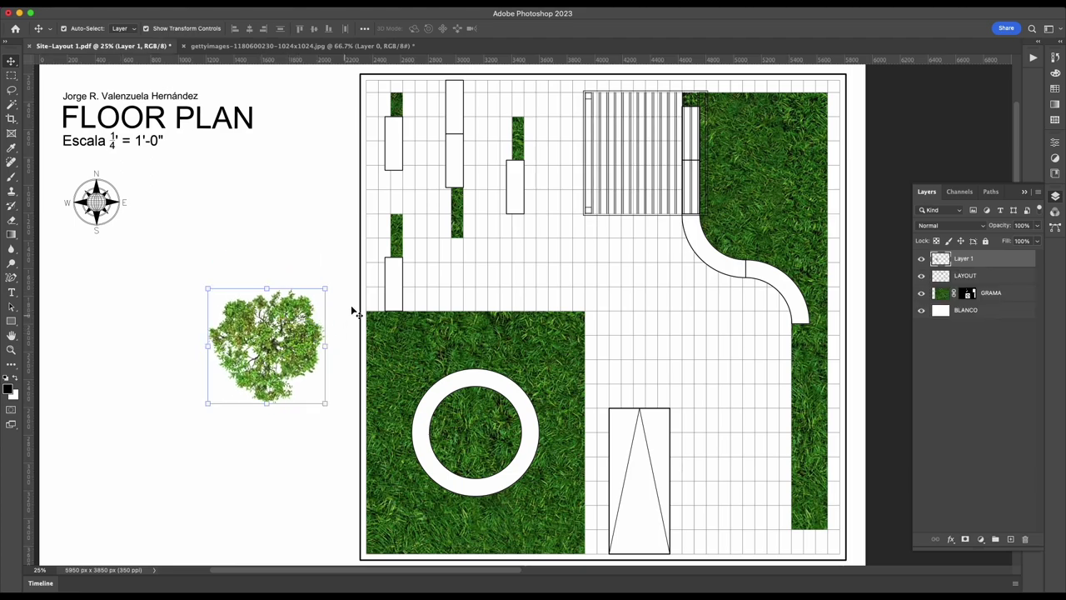
{"action": "left_click", "coordinate": [275, 45]}
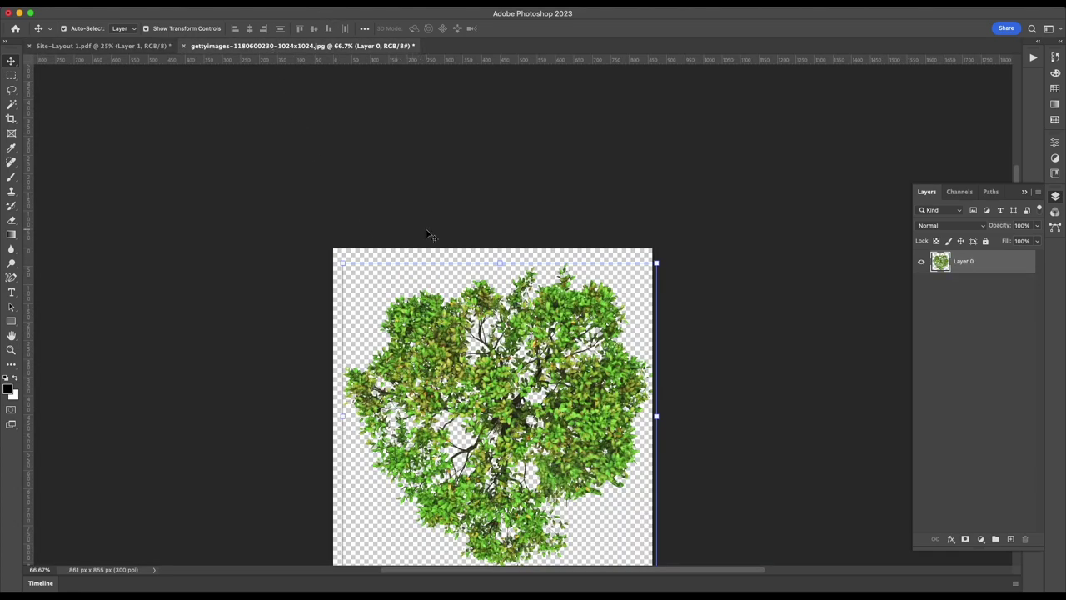
{"action": "left_click", "coordinate": [696, 251]}
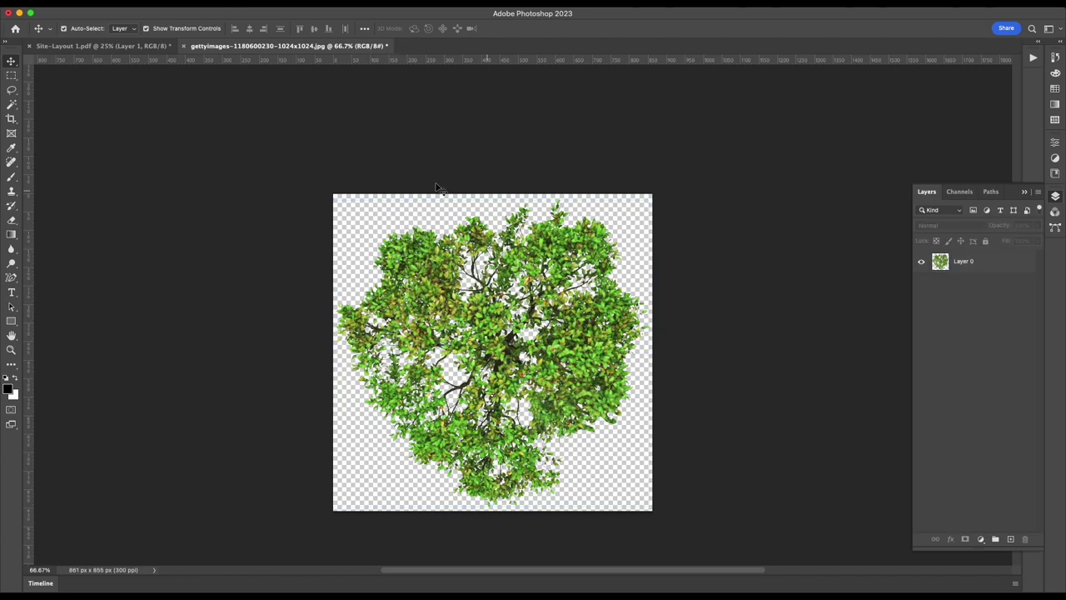
- Save the tree as Arbolito.png on the Desktop, close it, and select the BLANCO layer
{"action": "left_click", "coordinate": [87, 3]}
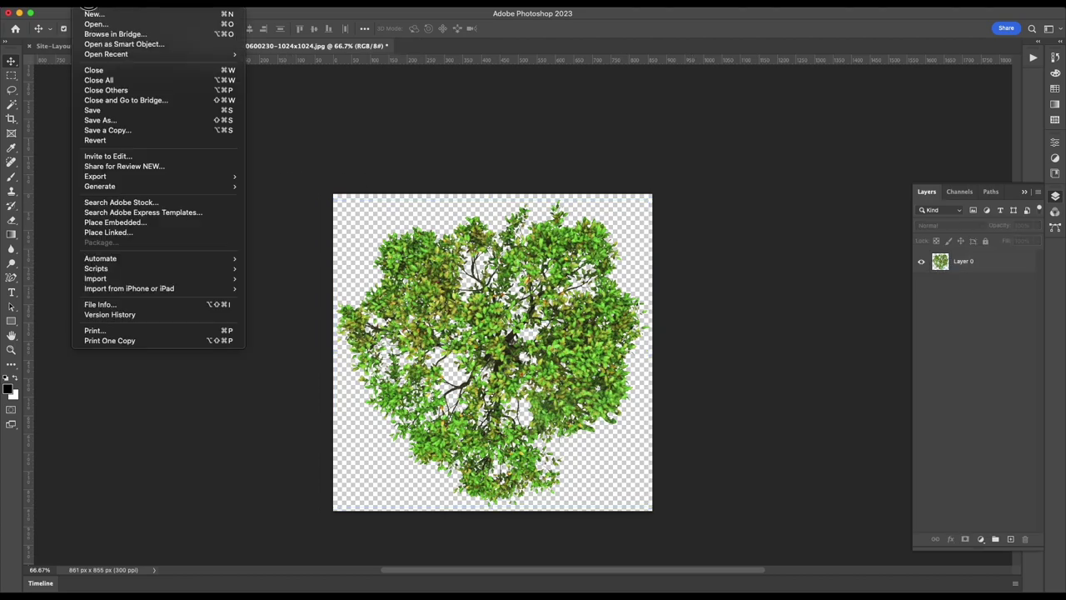
{"action": "left_click", "coordinate": [97, 123]}
{"action": "left_click", "coordinate": [273, 117]}
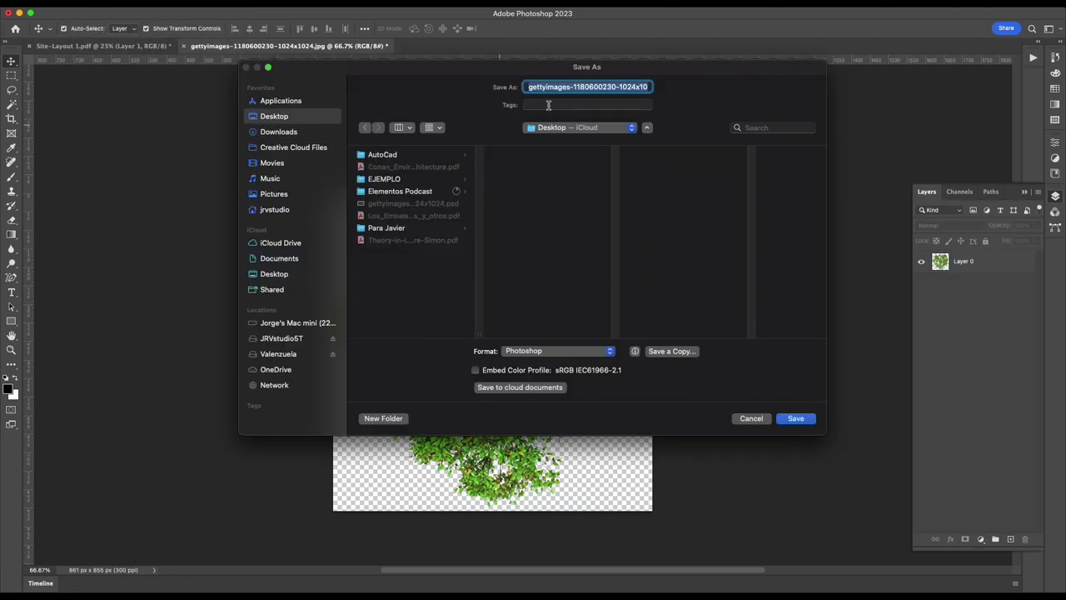
{"action": "left_click", "coordinate": [550, 351]}
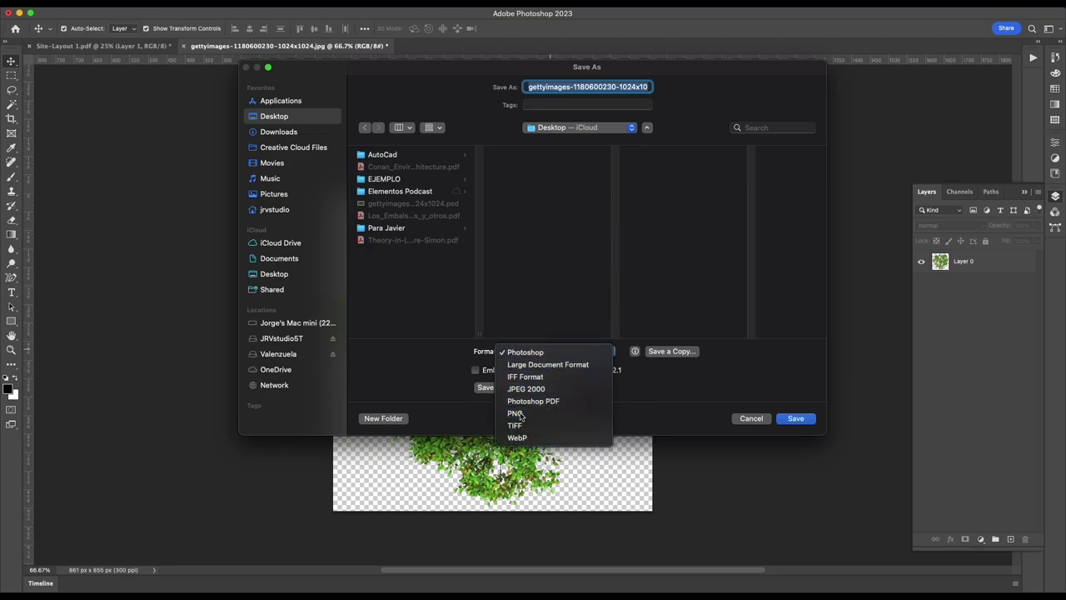
{"action": "left_click", "coordinate": [520, 413]}
{"action": "type", "text": "Ar"}
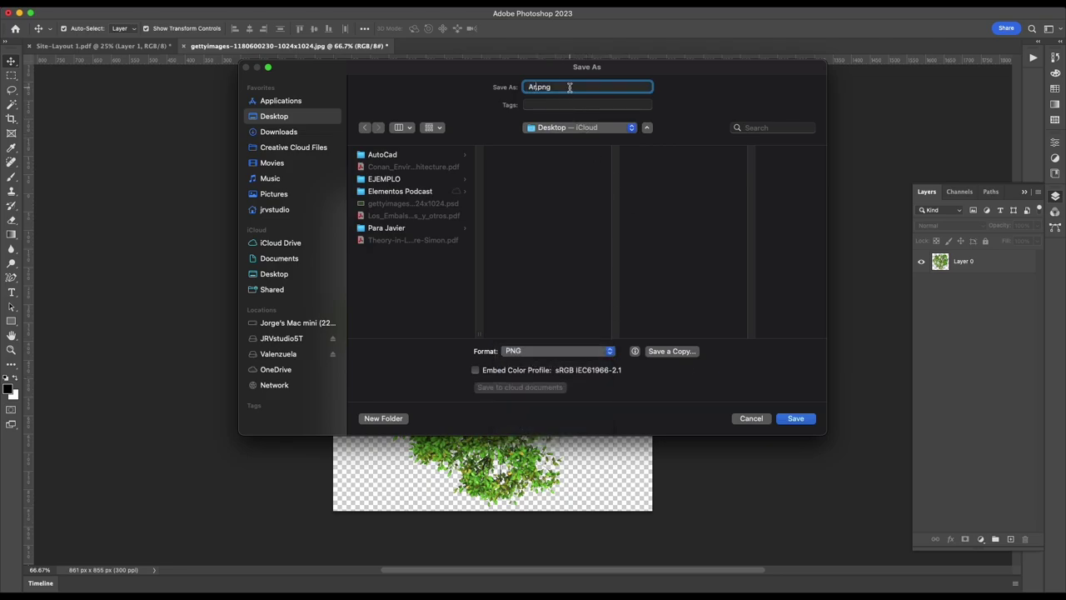
{"action": "type", "text": "bolito"}
{"action": "left_click", "coordinate": [804, 422]}
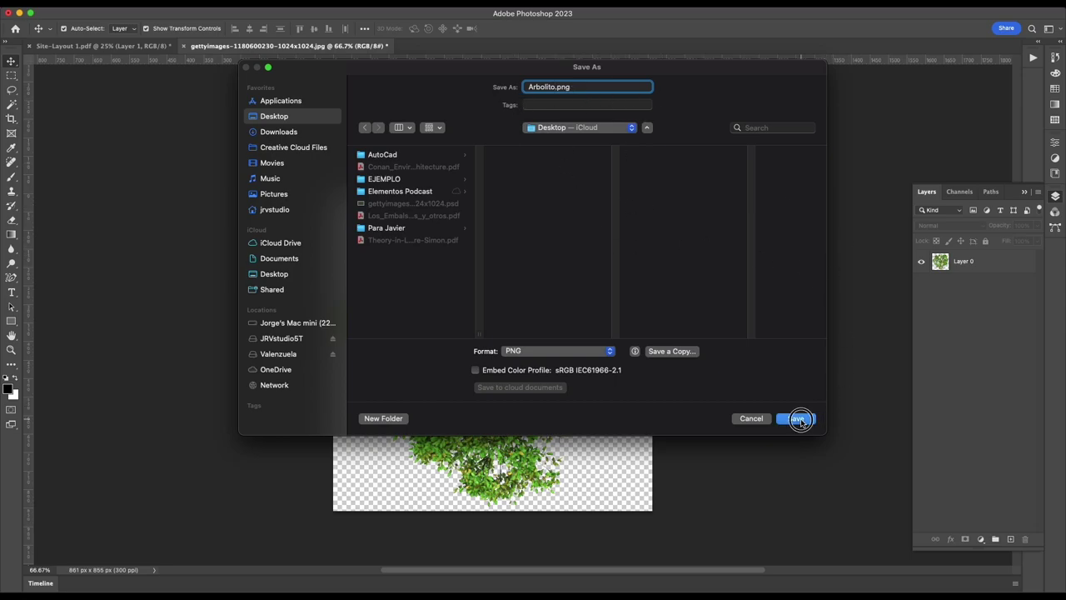
{"action": "left_click", "coordinate": [602, 276]}
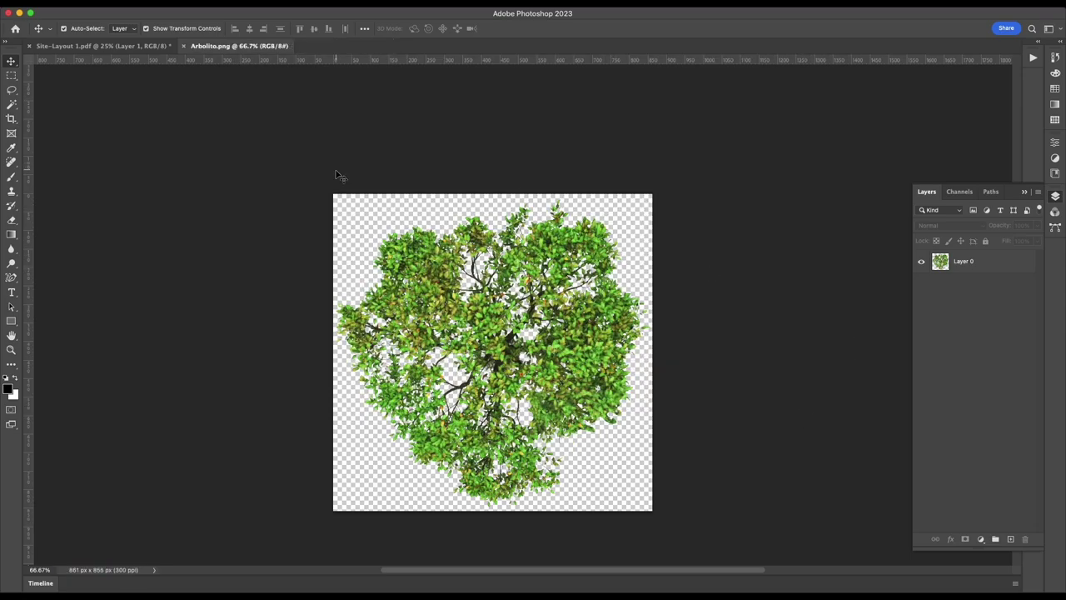
{"action": "key", "text": "super+w"}
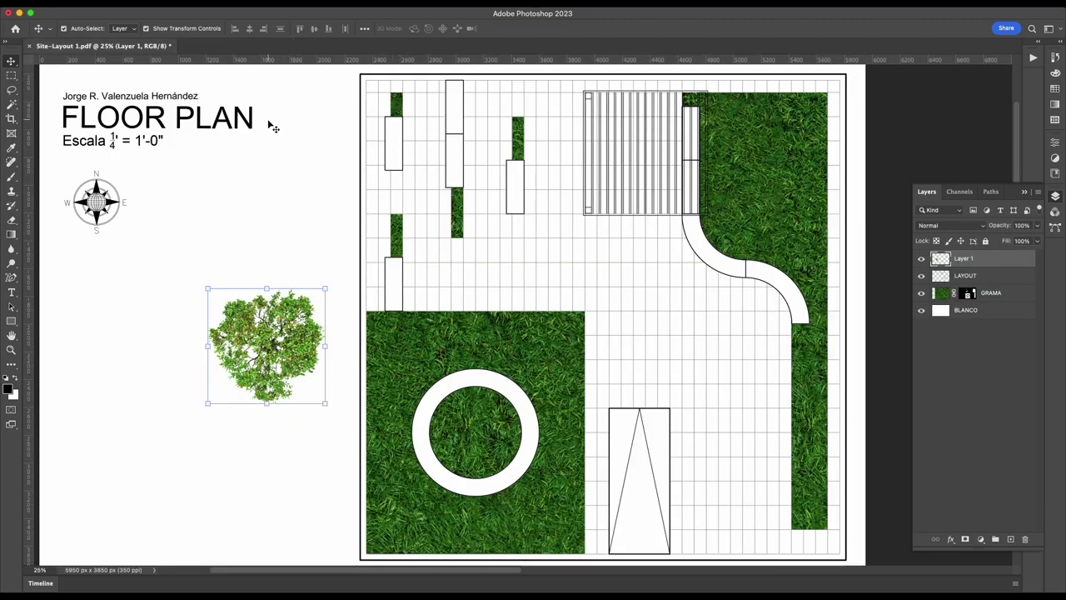
{"action": "left_click", "coordinate": [367, 139]}
- Place Arbolito.png from the Desktop into the floor plan as an embedded image
{"action": "key", "text": "super+minus"}
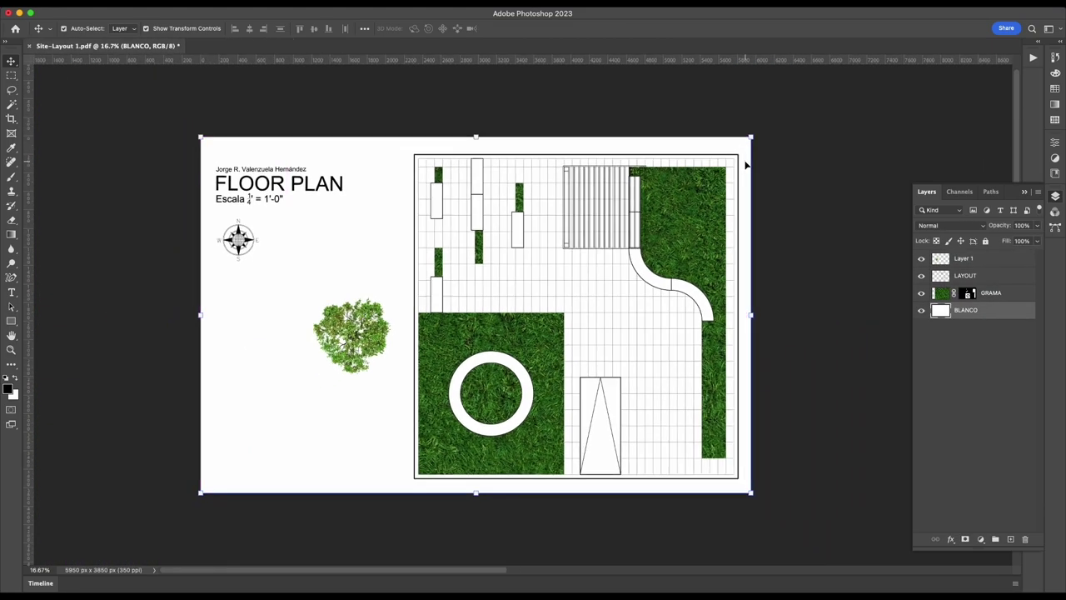
{"action": "left_click", "coordinate": [445, 95]}
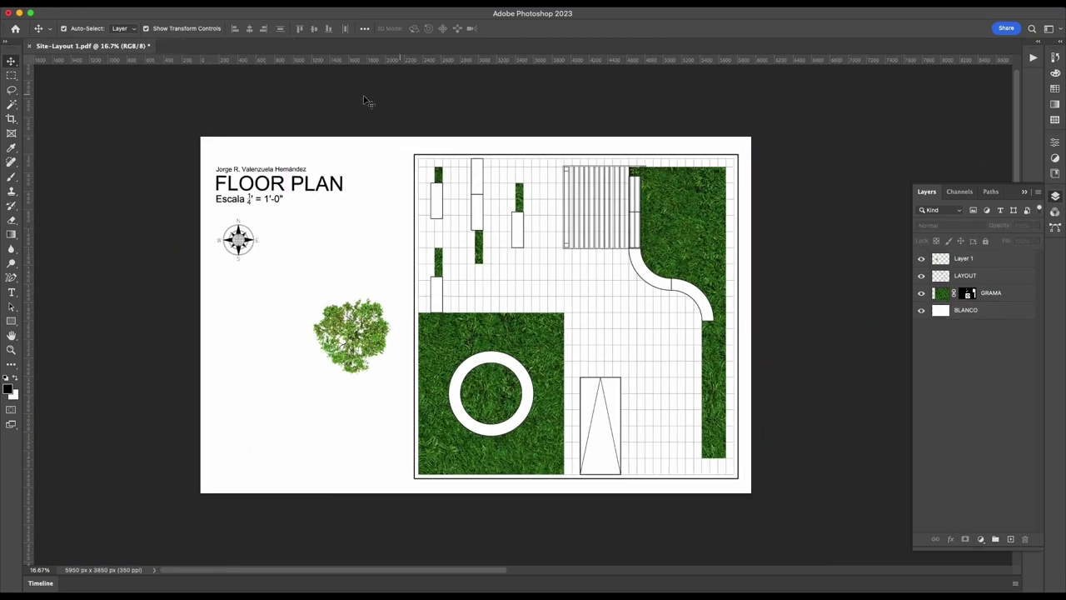
{"action": "left_click", "coordinate": [93, 12]}
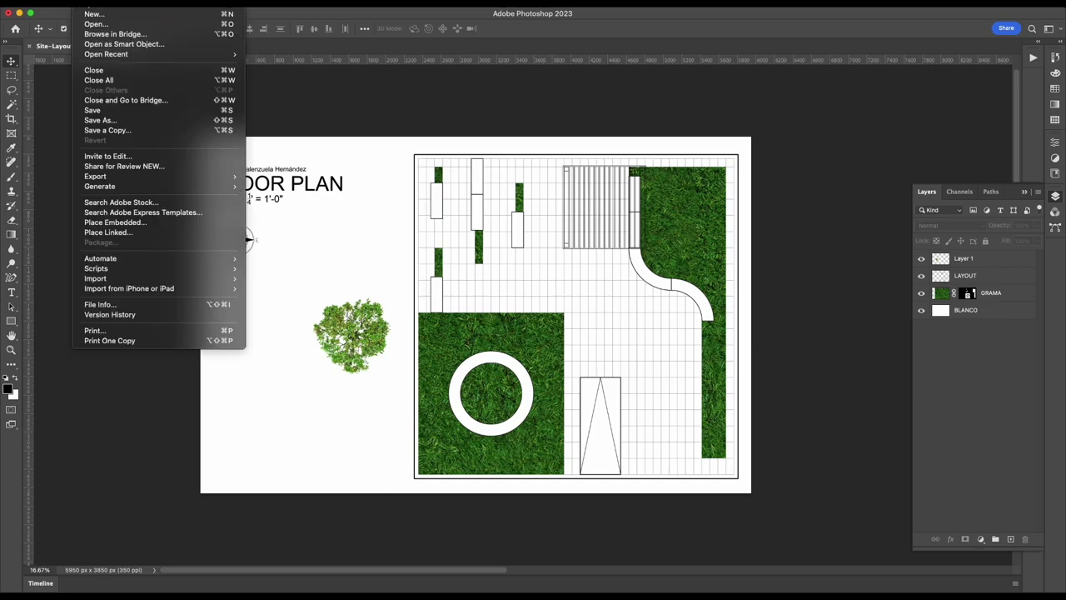
{"action": "left_click", "coordinate": [129, 223]}
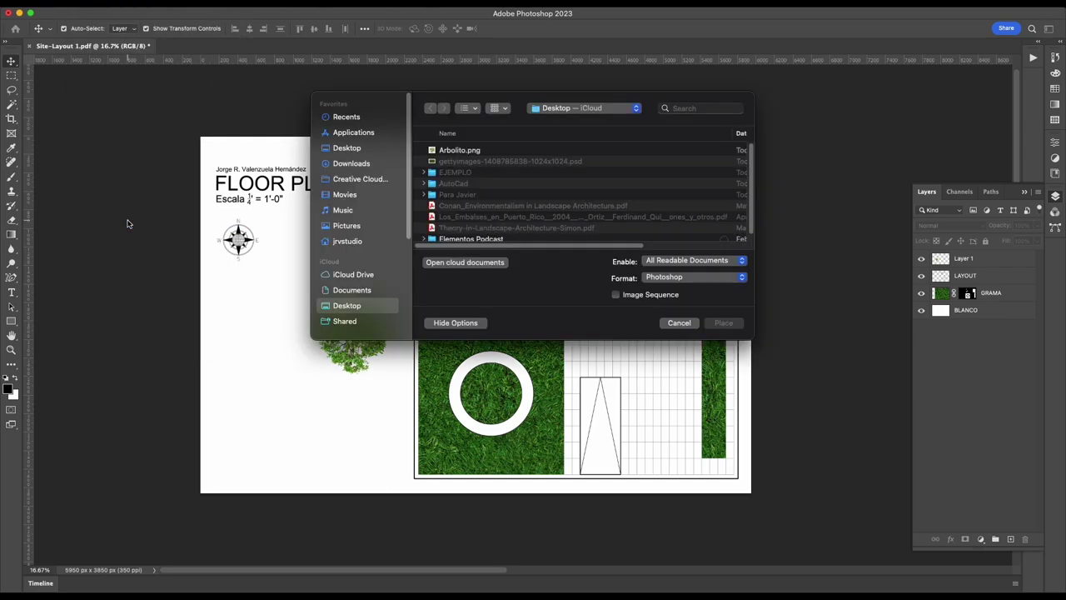
{"action": "left_click", "coordinate": [349, 150]}
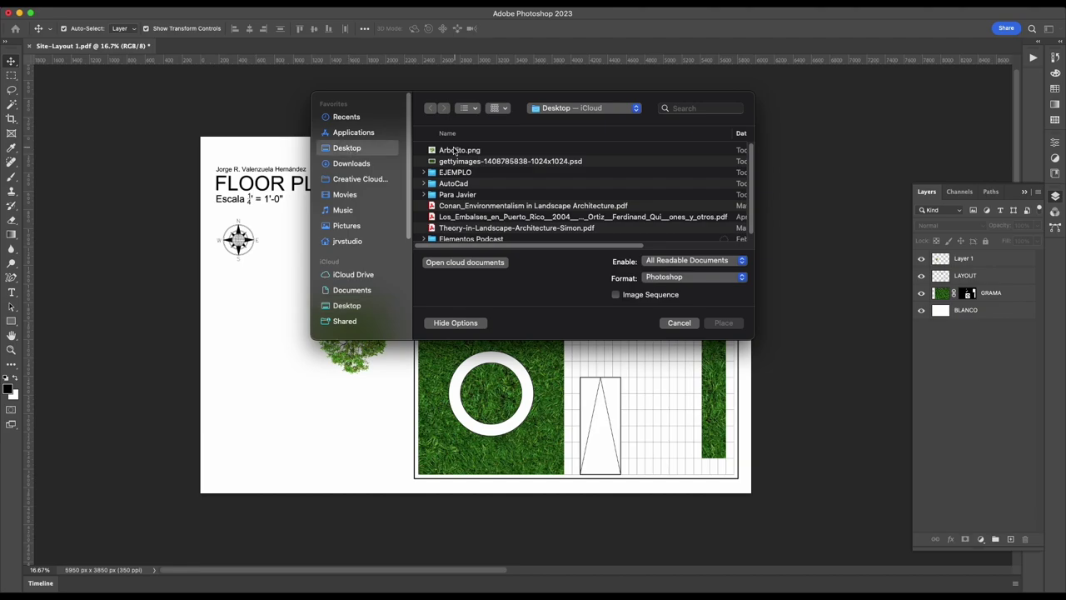
{"action": "left_click", "coordinate": [454, 151]}
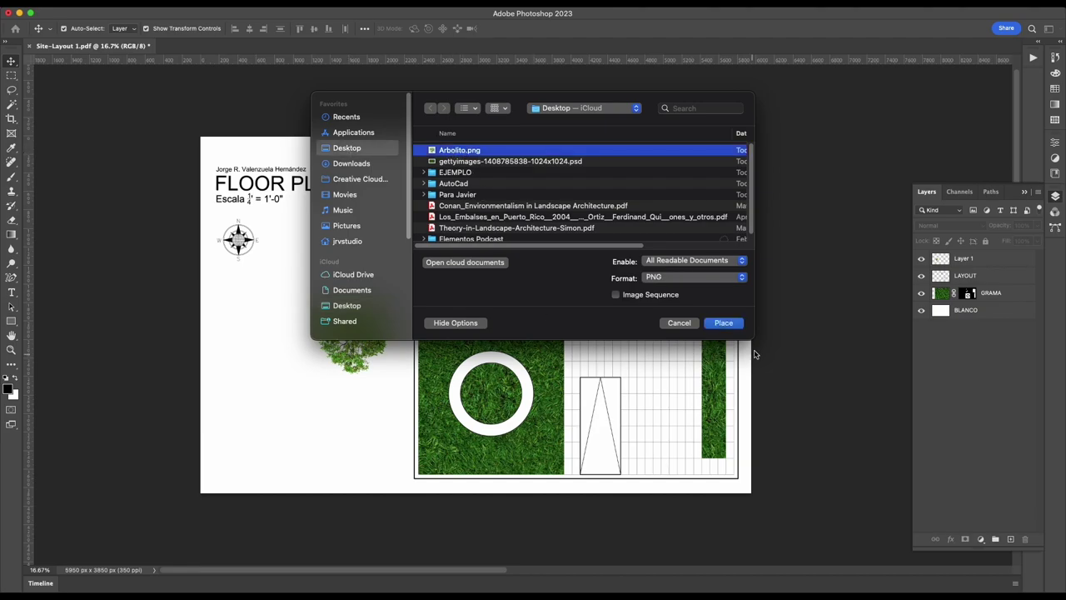
{"action": "left_click", "coordinate": [724, 324]}
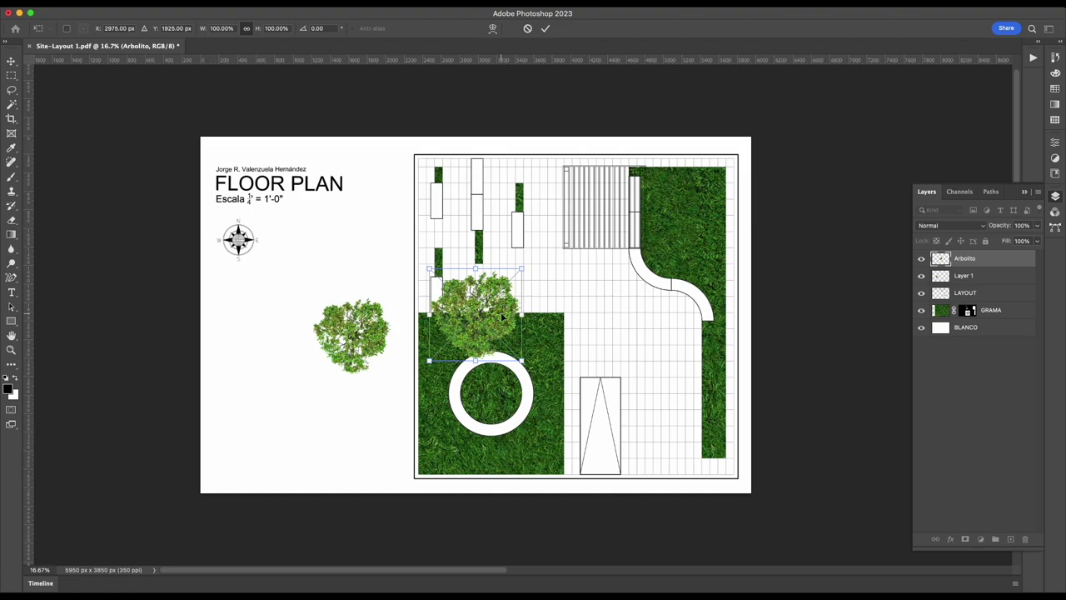
- Move the tree onto the lower-left circular planter and scale it to about 129.57%
{"action": "left_click_drag", "start_coordinate": [502, 317], "coordinate": [296, 419]}
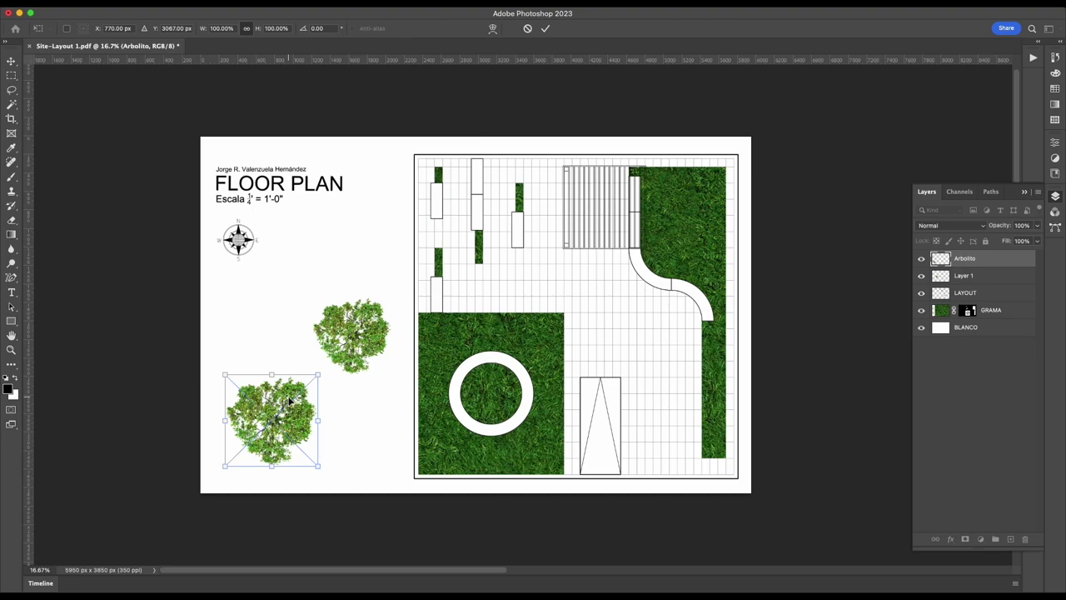
{"action": "mouse_move", "coordinate": [297, 421]}
{"action": "left_mouse_down"}
{"action": "mouse_move", "coordinate": [576, 373]}
{"action": "mouse_move", "coordinate": [514, 393]}
{"action": "left_mouse_up"}
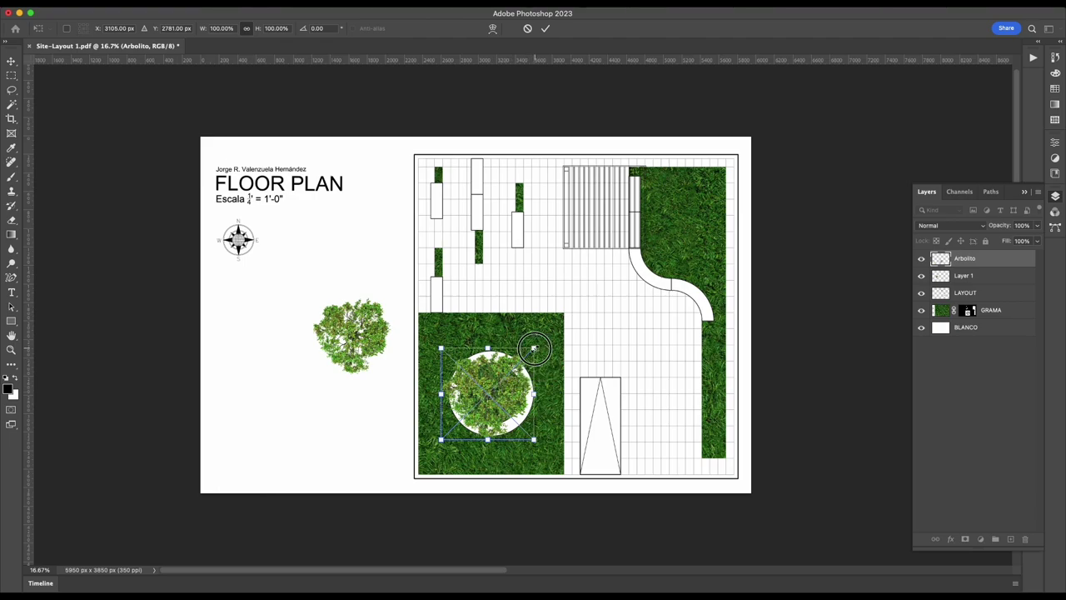
{"action": "left_click_drag", "start_coordinate": [534, 348], "coordinate": [560, 320]}
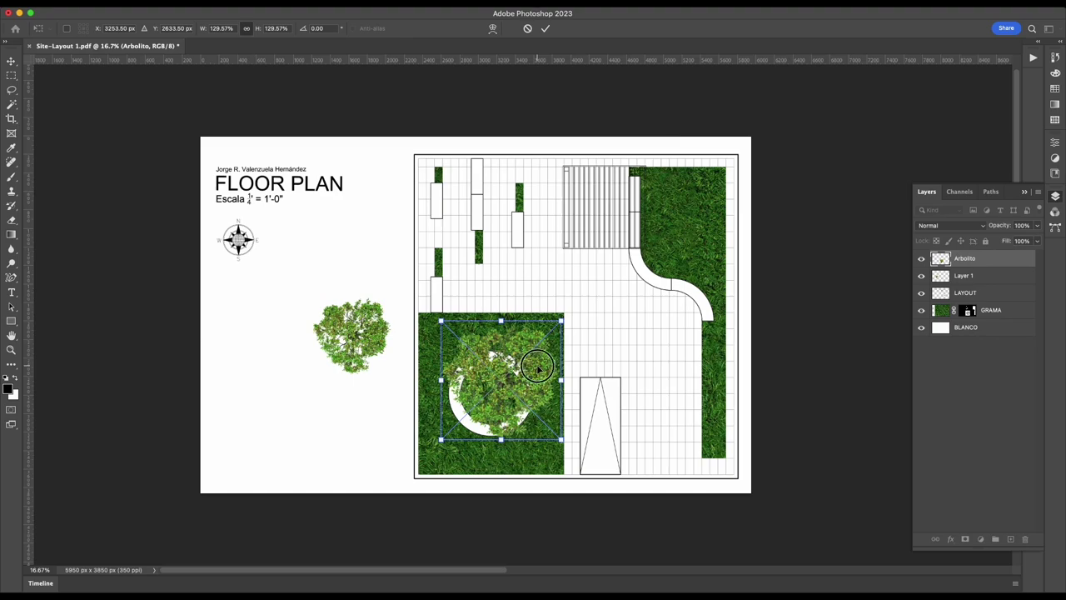
{"action": "left_click_drag", "start_coordinate": [538, 367], "coordinate": [525, 386]}
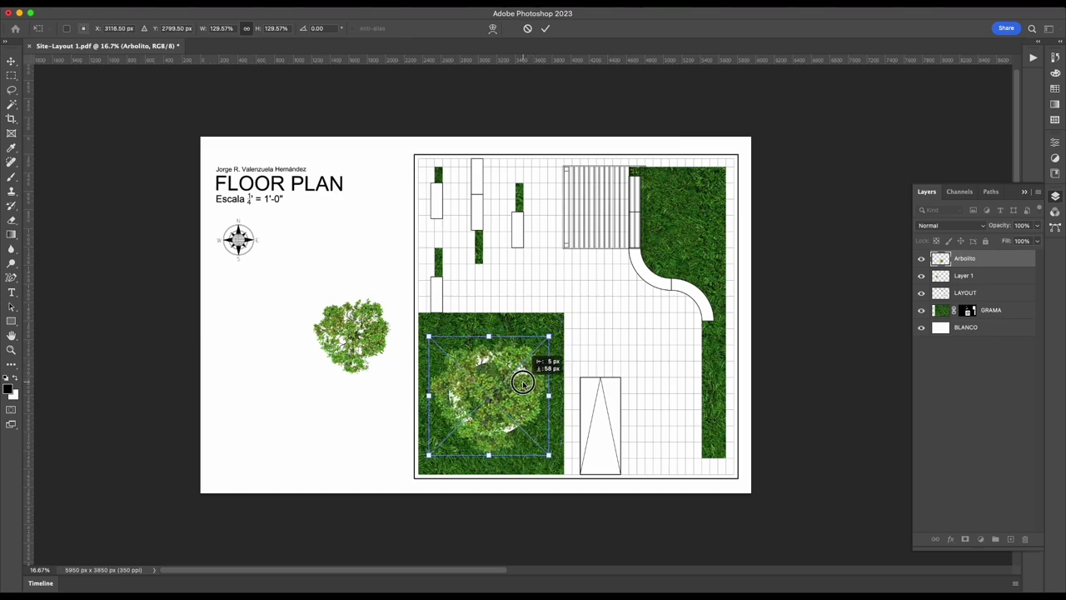
{"action": "key", "text": "Up"}
{"action": "key", "text": "Up"}
{"action": "key", "text": "Up"}
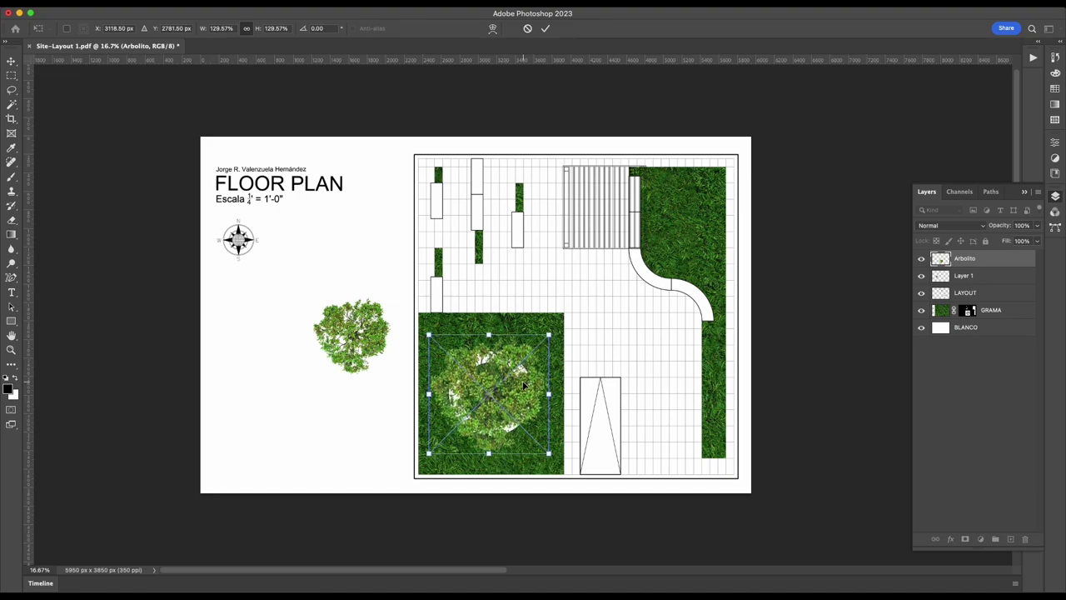
{"action": "key", "text": "Return"}
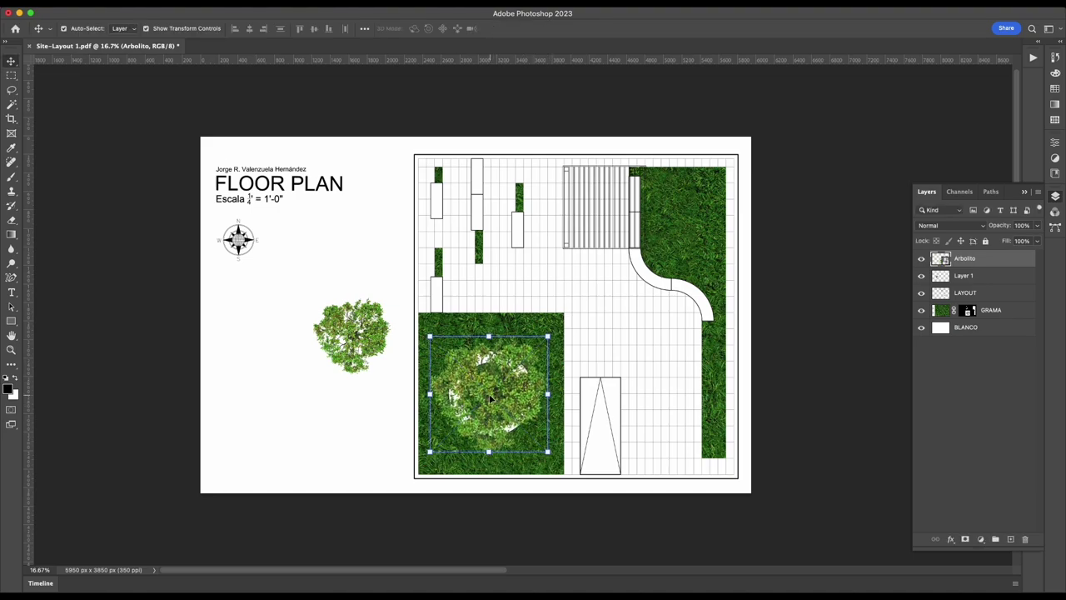
{"action": "scroll", "coordinate": [520, 287], "scroll_direction": "up", "scroll_amount": 1}
{"action": "scroll", "coordinate": [520, 288], "scroll_direction": "up", "scroll_amount": 1}
{"action": "scroll", "coordinate": [520, 287], "scroll_direction": "down", "scroll_amount": 3}
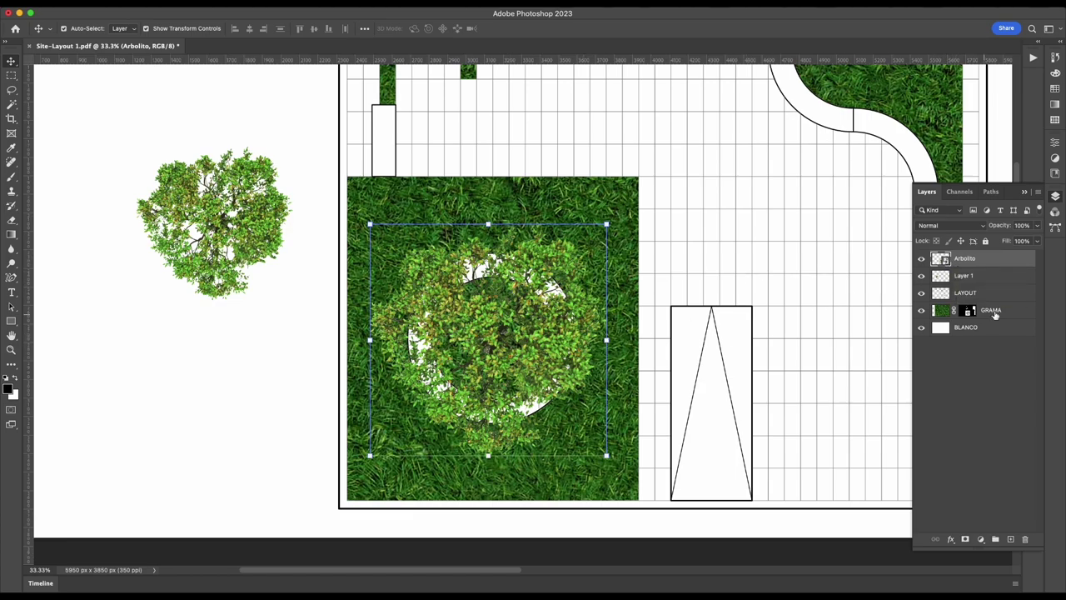
- Open the Arbolito smart object's embedded contents for editing
{"action": "double_click", "coordinate": [945, 264]}
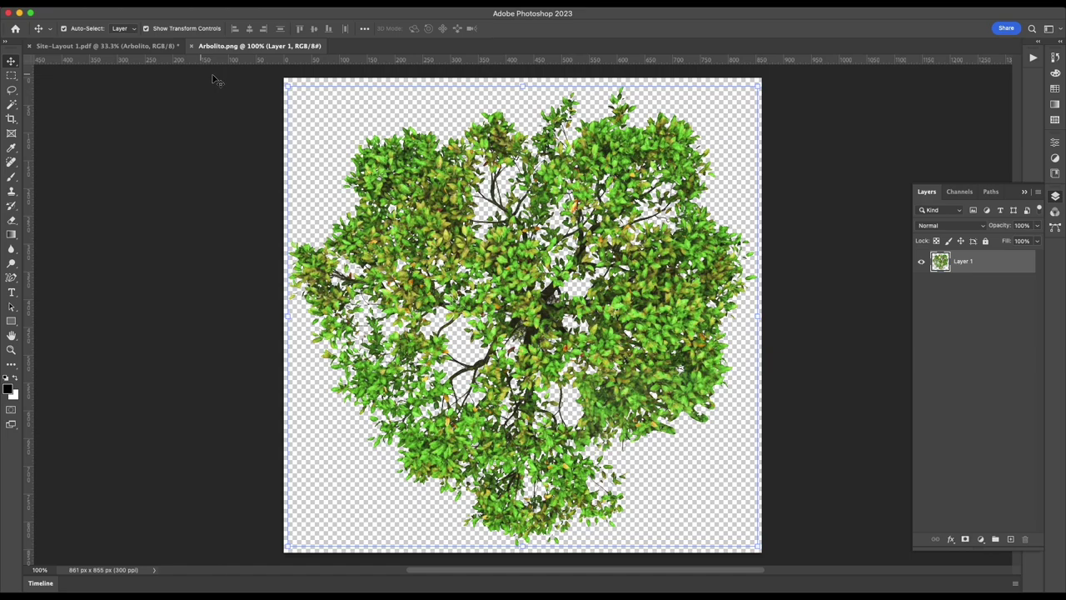
{"action": "left_click", "coordinate": [192, 46]}
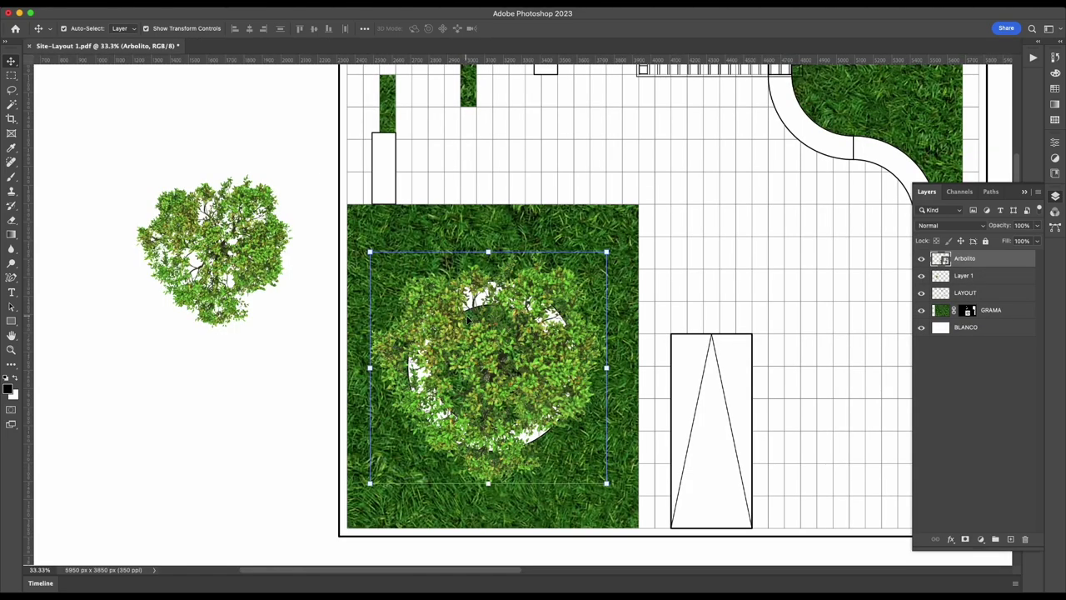
{"action": "left_click", "coordinate": [276, 337]}
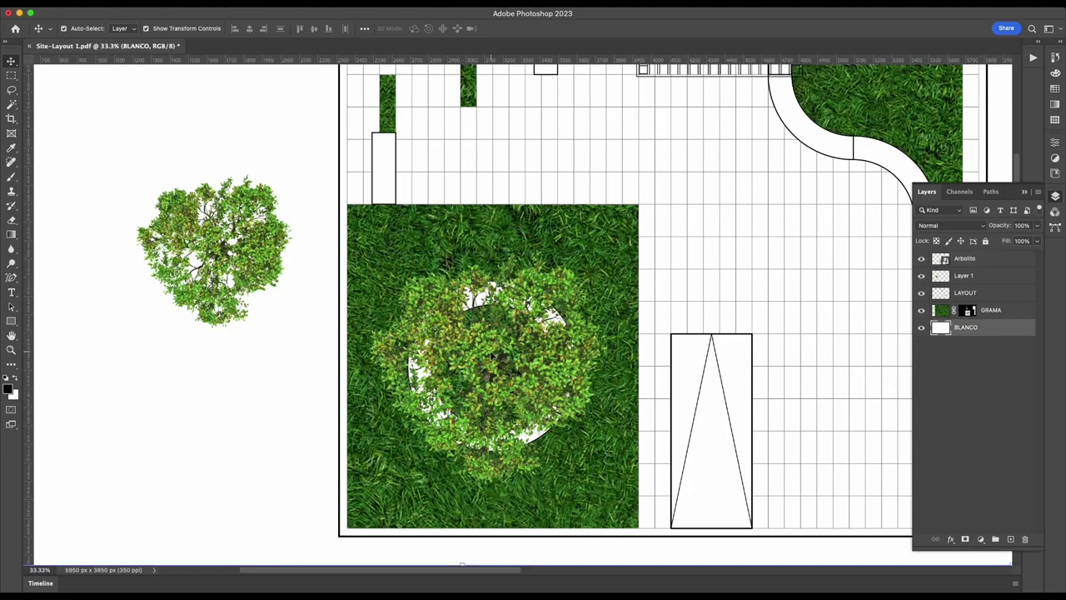
{"action": "left_click", "coordinate": [952, 264]}
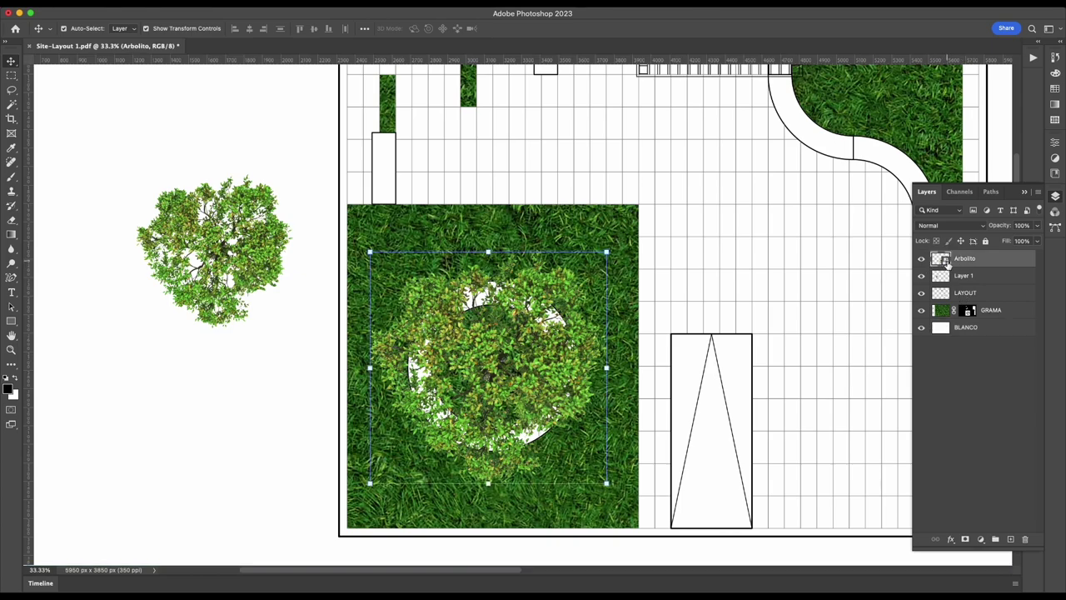
{"action": "double_click", "coordinate": [947, 263]}
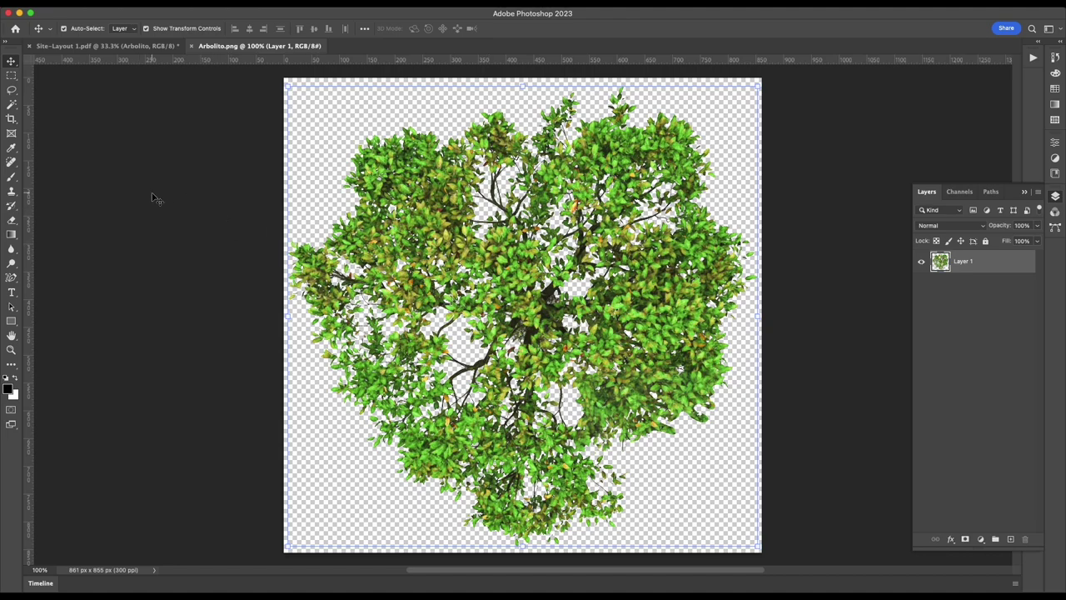
- Darken the tree's midtones by pulling the Curves midpoint down
{"action": "key", "text": "super+m"}
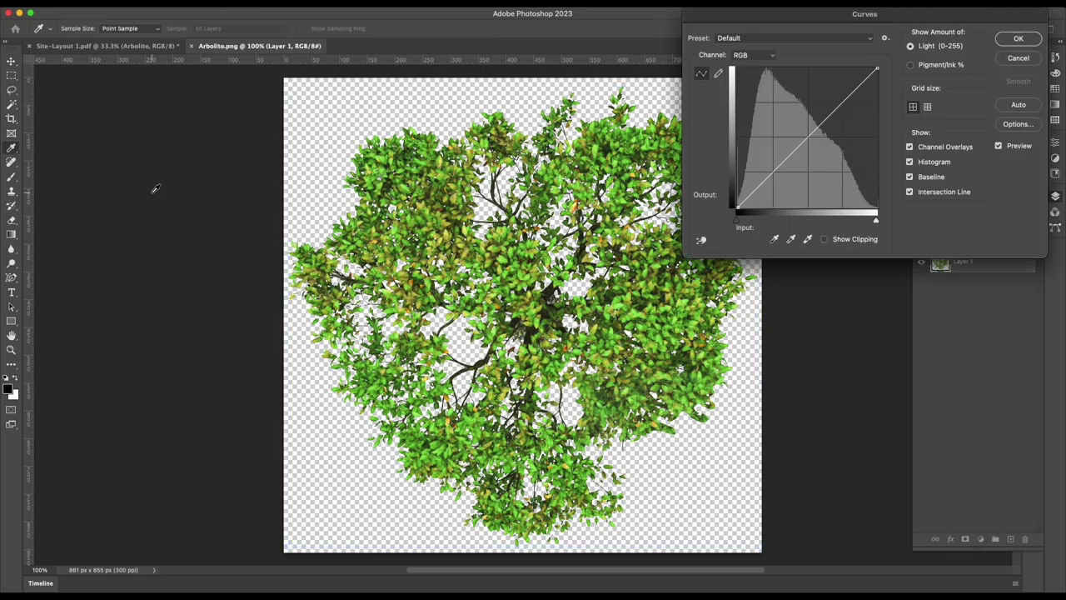
{"action": "left_click_drag", "start_coordinate": [839, 23], "coordinate": [849, 136]}
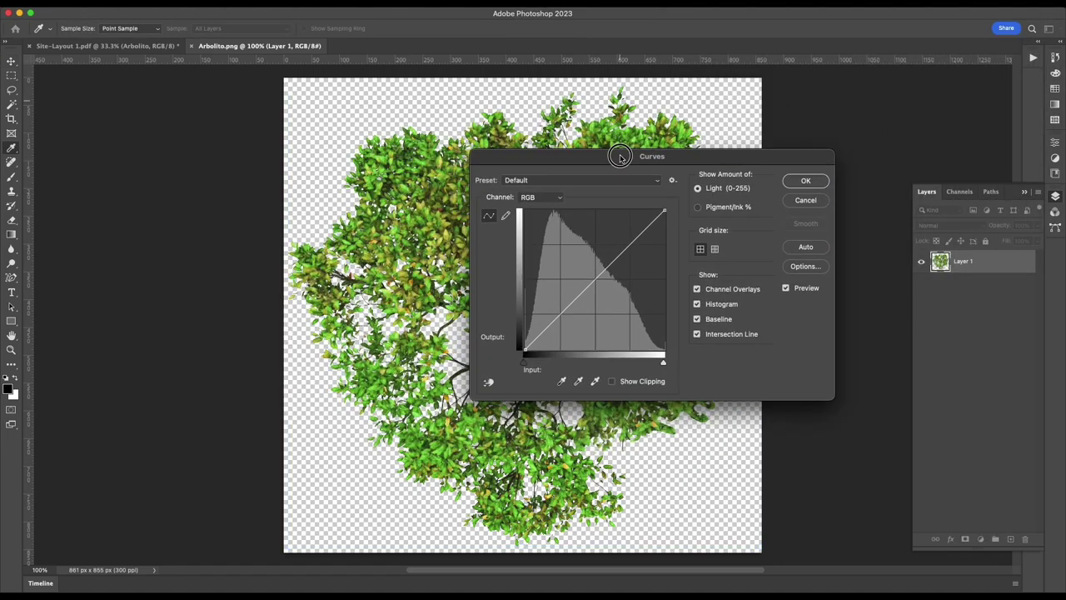
{"action": "left_click_drag", "start_coordinate": [817, 254], "coordinate": [824, 265]}
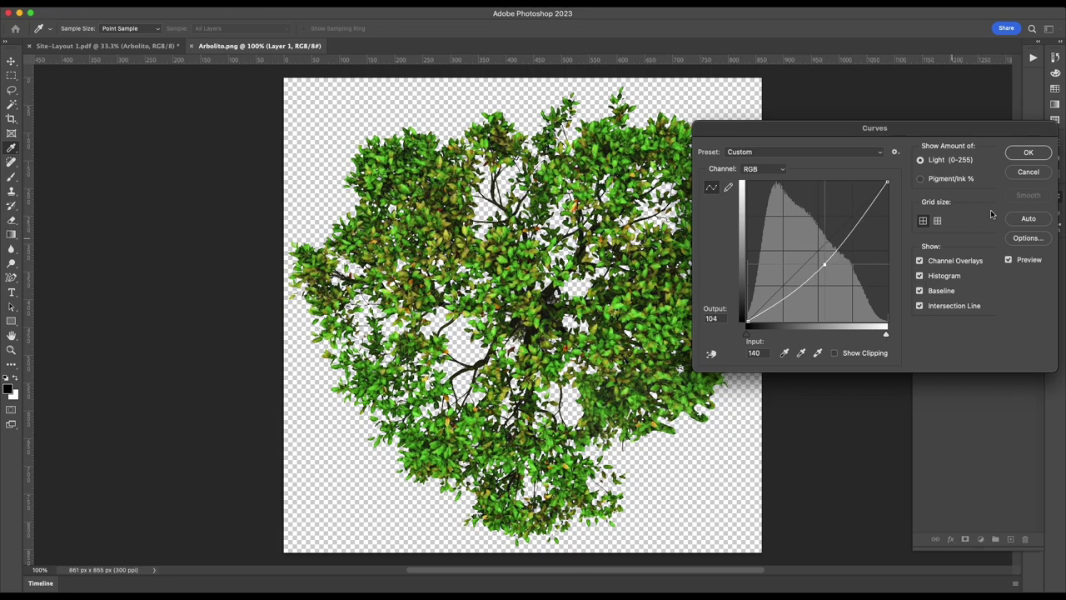
{"action": "left_click", "coordinate": [1029, 153]}
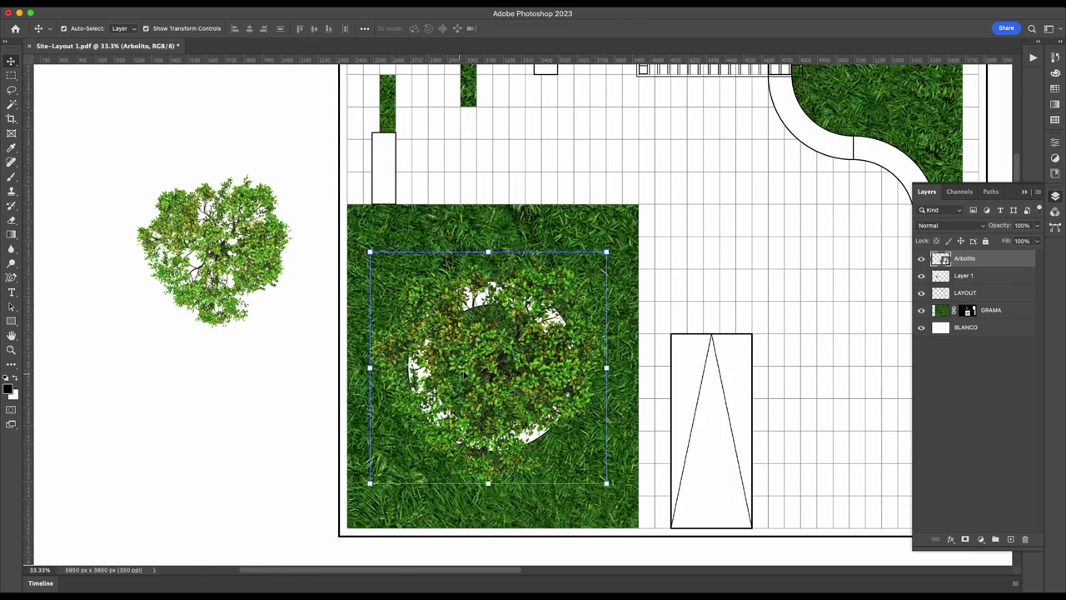
- Move the Layer 1 tree into the top-right grass corner and shrink it to about 80%
{"action": "mouse_move", "coordinate": [258, 260]}
{"action": "left_mouse_down"}
{"action": "mouse_move", "coordinate": [631, 353]}
{"action": "mouse_move", "coordinate": [229, 337]}
{"action": "left_mouse_up"}
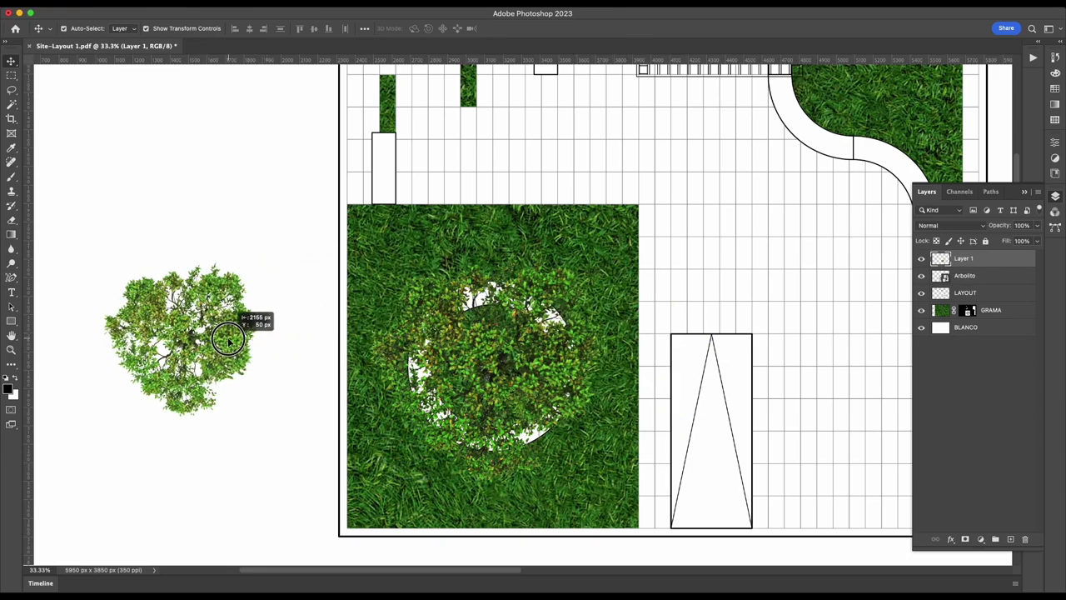
{"action": "left_click_drag", "start_coordinate": [226, 345], "coordinate": [235, 275]}
{"action": "scroll", "coordinate": [203, 369], "scroll_direction": "up", "scroll_amount": 2}
{"action": "scroll", "coordinate": [203, 369], "scroll_direction": "up", "scroll_amount": 2}
{"action": "left_click_drag", "start_coordinate": [160, 418], "coordinate": [746, 214]}
{"action": "scroll", "coordinate": [503, 364], "scroll_direction": "up", "scroll_amount": 3}
{"action": "scroll", "coordinate": [504, 364], "scroll_direction": "right", "scroll_amount": 4}
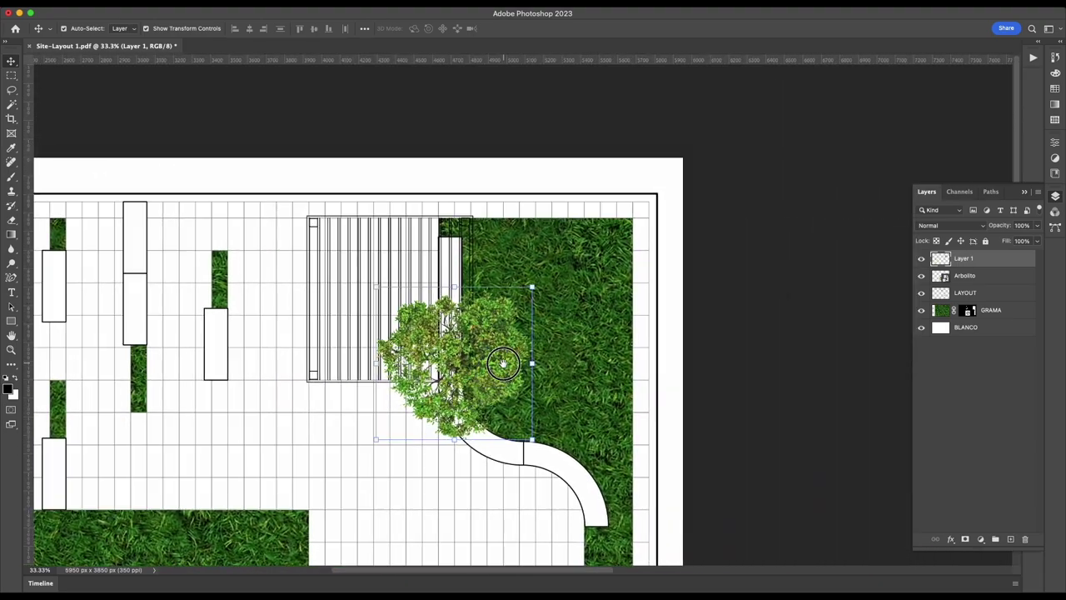
{"action": "scroll", "coordinate": [504, 364], "scroll_direction": "up", "scroll_amount": 1}
{"action": "scroll", "coordinate": [503, 364], "scroll_direction": "right", "scroll_amount": 1}
{"action": "mouse_move", "coordinate": [504, 328]}
{"action": "left_mouse_down"}
{"action": "mouse_move", "coordinate": [642, 227]}
{"action": "mouse_move", "coordinate": [627, 231]}
{"action": "left_mouse_up"}
{"action": "left_click_drag", "start_coordinate": [614, 266], "coordinate": [604, 265]}
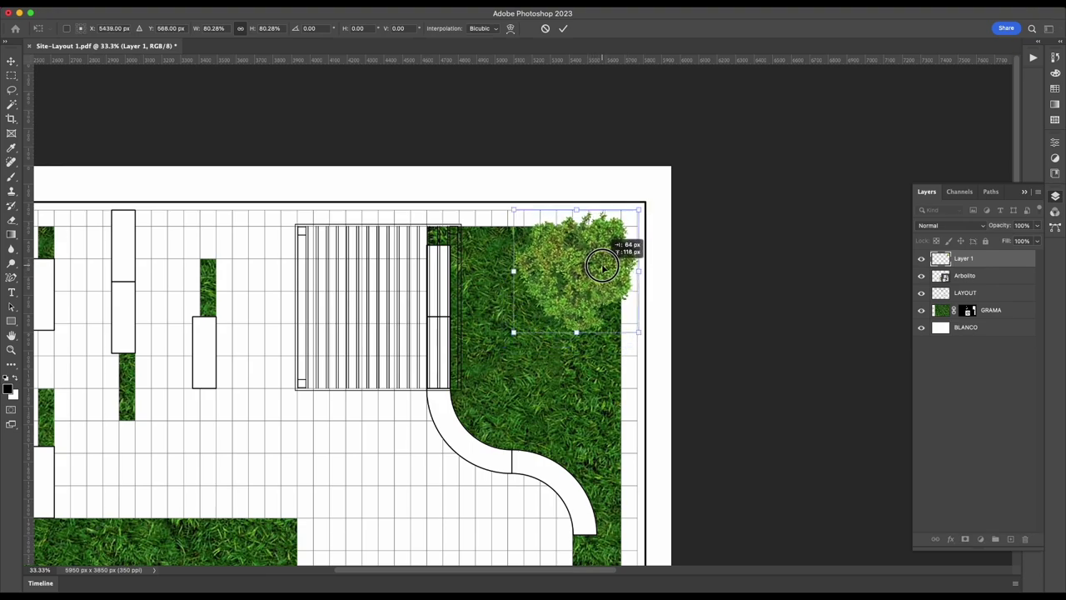
{"action": "key", "text": "Return"}
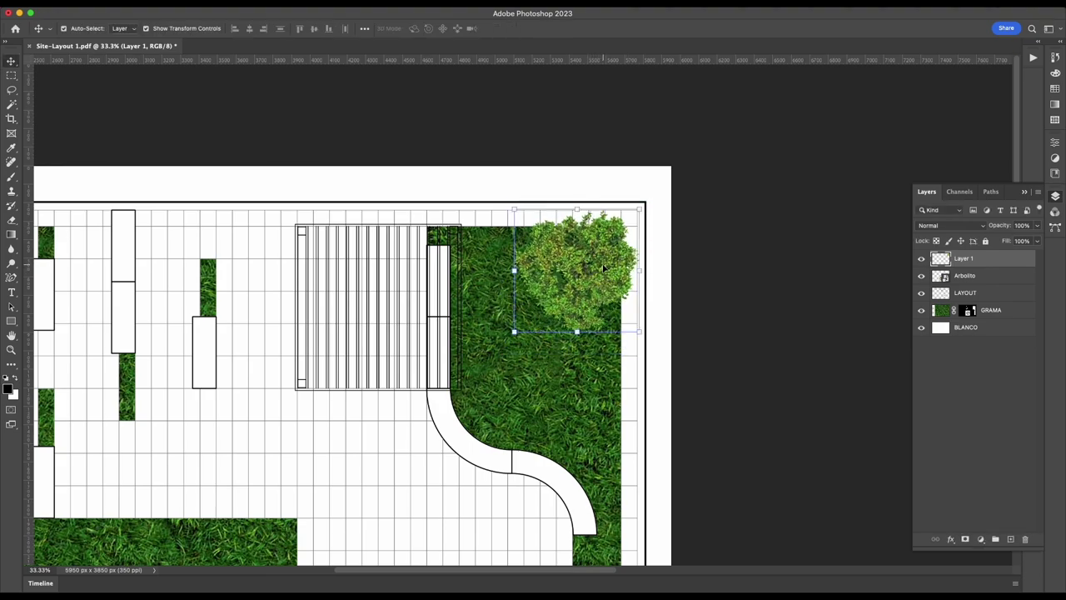
- Duplicate the tree twice, placing the copies in a row beside the curved path
{"action": "left_click", "coordinate": [991, 361]}
{"action": "left_click", "coordinate": [981, 260]}
{"action": "key", "text": "ctrl+j"}
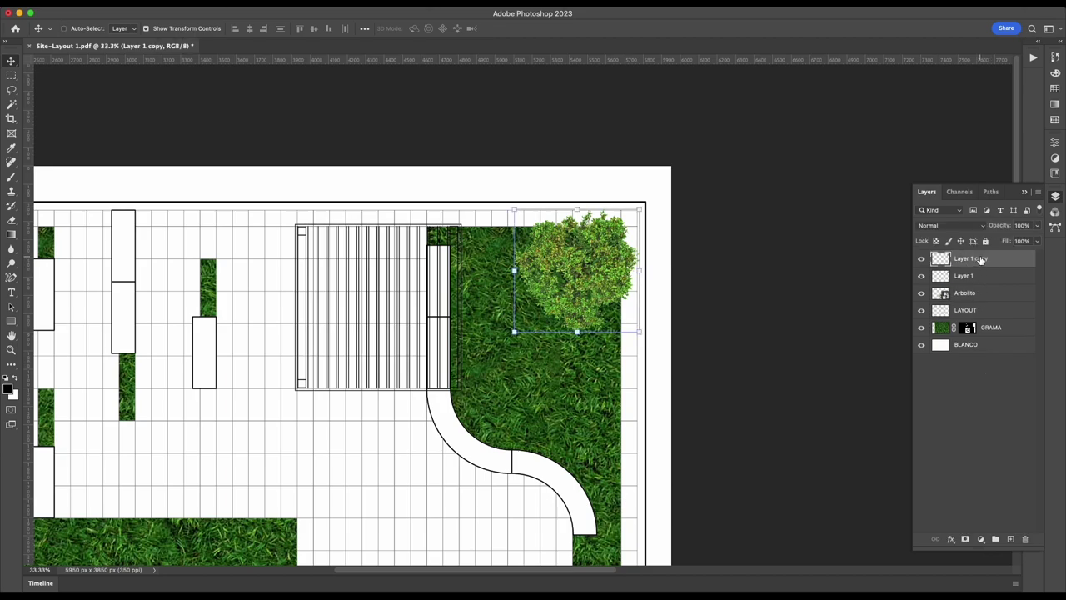
{"action": "left_click_drag", "start_coordinate": [593, 288], "coordinate": [591, 379]}
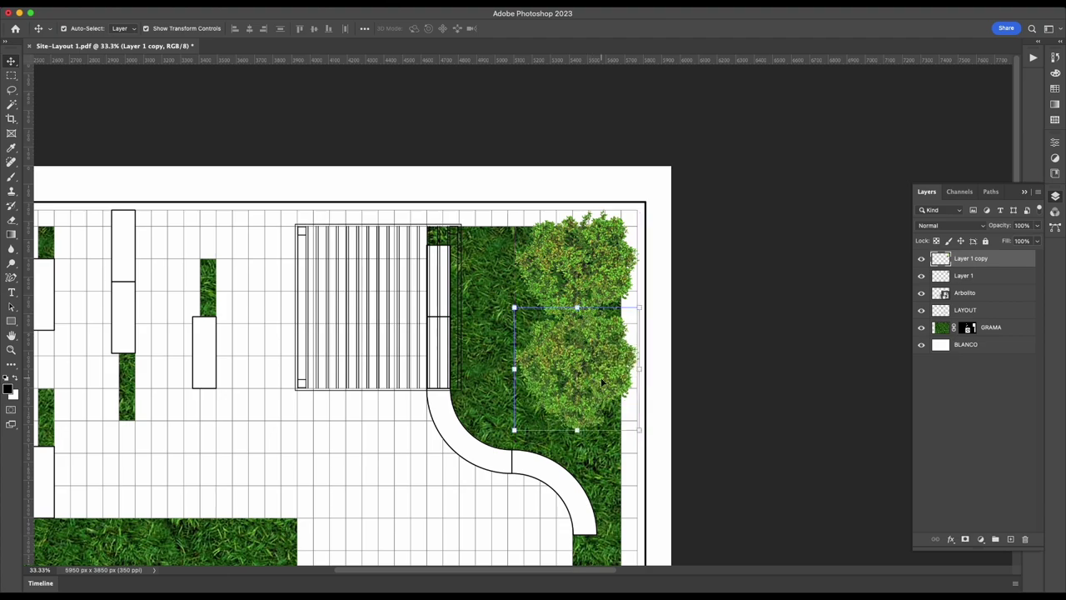
{"action": "scroll", "coordinate": [702, 229], "scroll_direction": "down", "scroll_amount": 5}
{"action": "scroll", "coordinate": [573, 245], "scroll_direction": "down", "scroll_amount": 2}
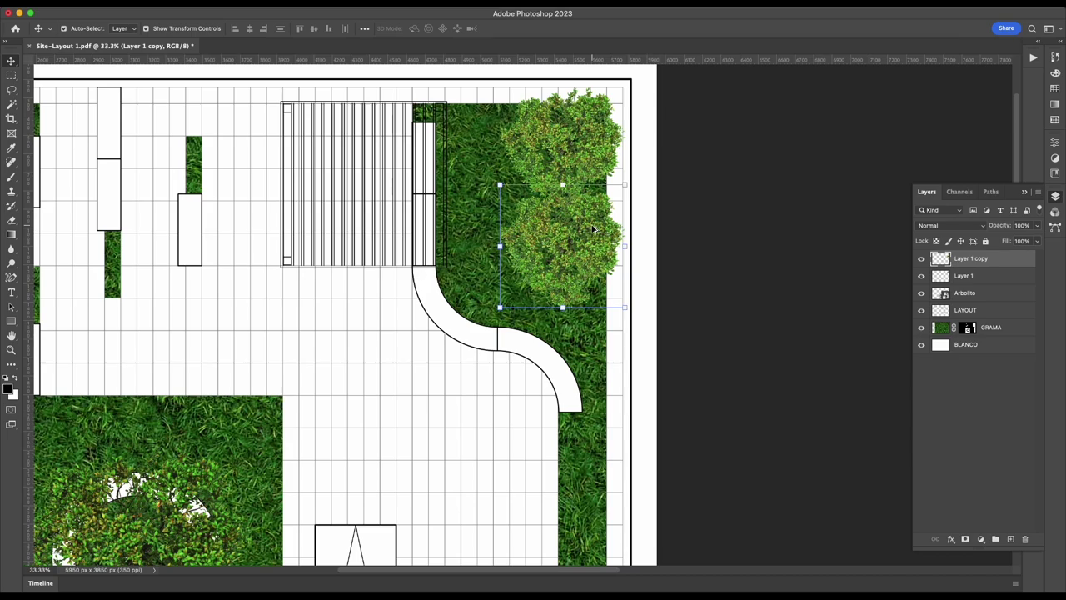
{"action": "mouse_move", "coordinate": [593, 229]}
{"action": "left_mouse_down"}
{"action": "mouse_move", "coordinate": [587, 354]}
{"action": "mouse_move", "coordinate": [500, 179]}
{"action": "mouse_move", "coordinate": [595, 329]}
{"action": "left_mouse_up"}
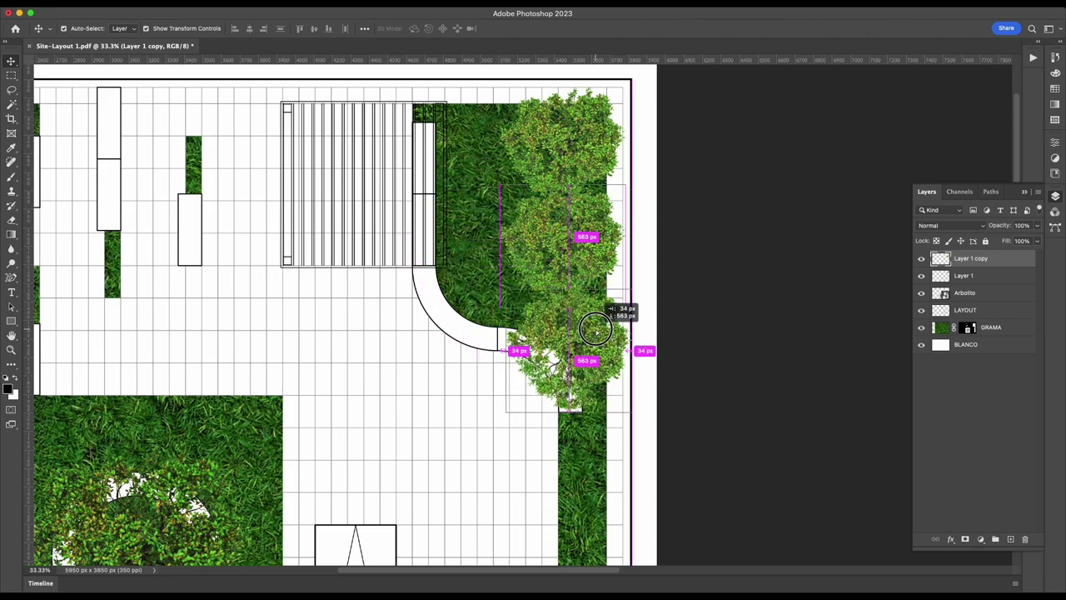
{"action": "left_click_drag", "start_coordinate": [596, 219], "coordinate": [558, 221]}
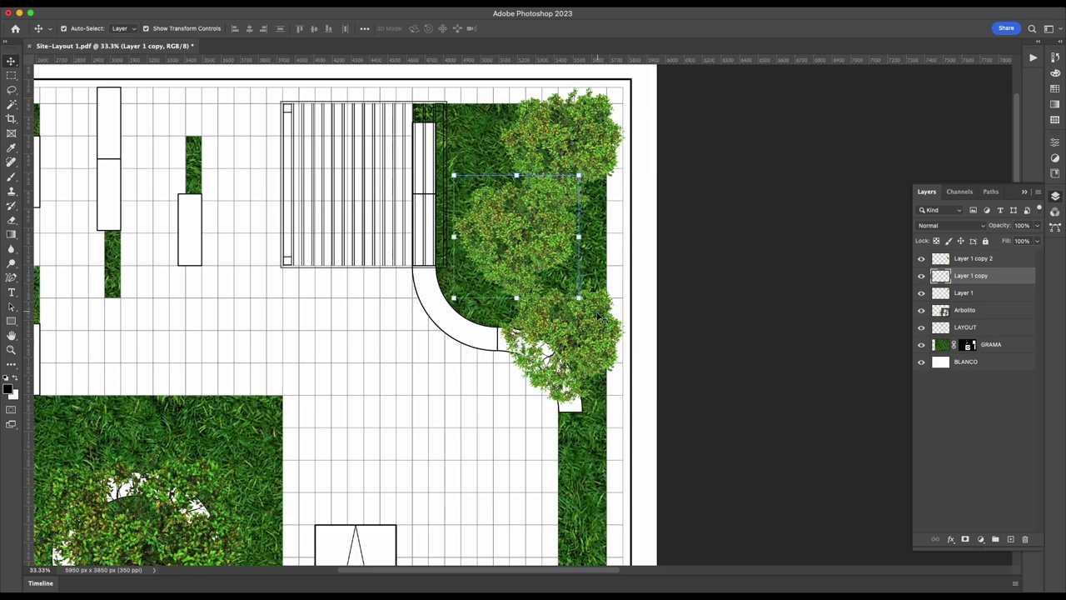
{"action": "left_click_drag", "start_coordinate": [558, 221], "coordinate": [607, 314]}
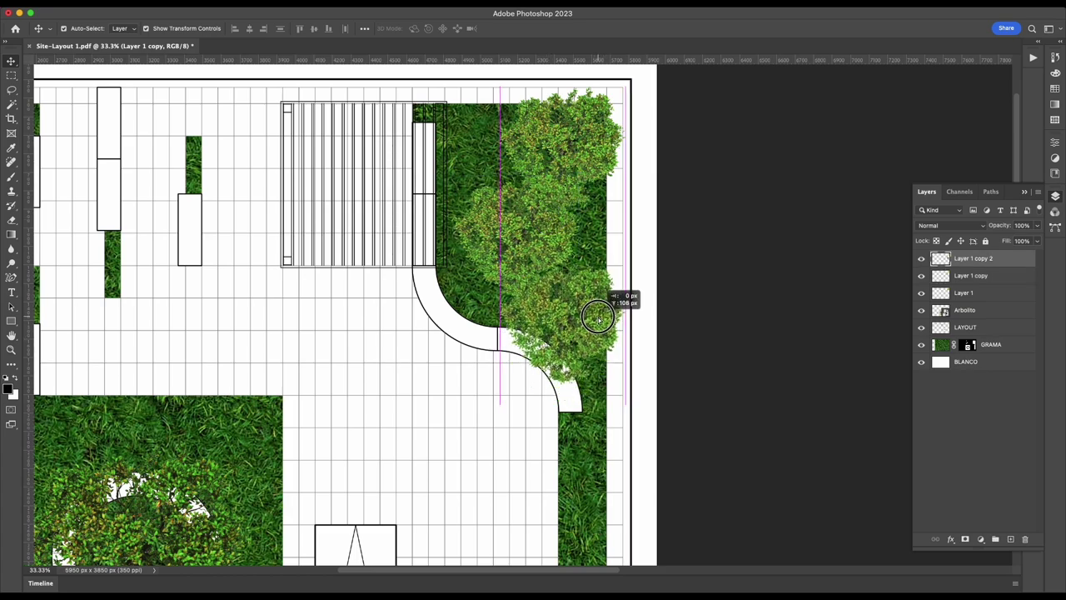
{"action": "left_click", "coordinate": [688, 303]}
{"action": "scroll", "coordinate": [688, 303], "scroll_direction": "down", "scroll_amount": 2}
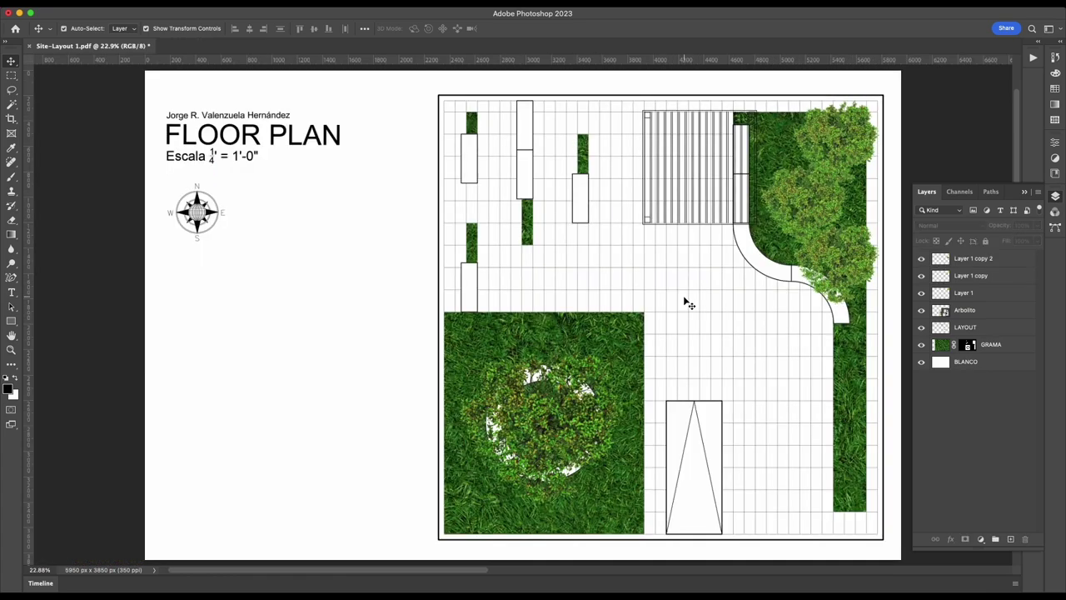
{"action": "scroll", "coordinate": [688, 304], "scroll_direction": "right", "scroll_amount": 3}
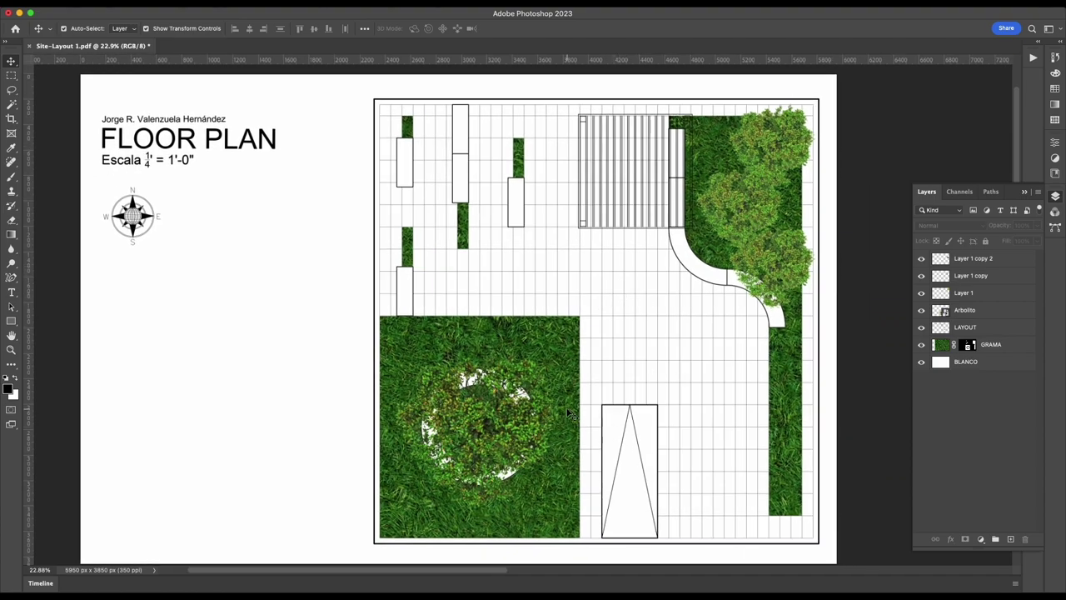
- Select the Arbolito tree and bring up its Layer Style settings
{"action": "left_click", "coordinate": [537, 425]}
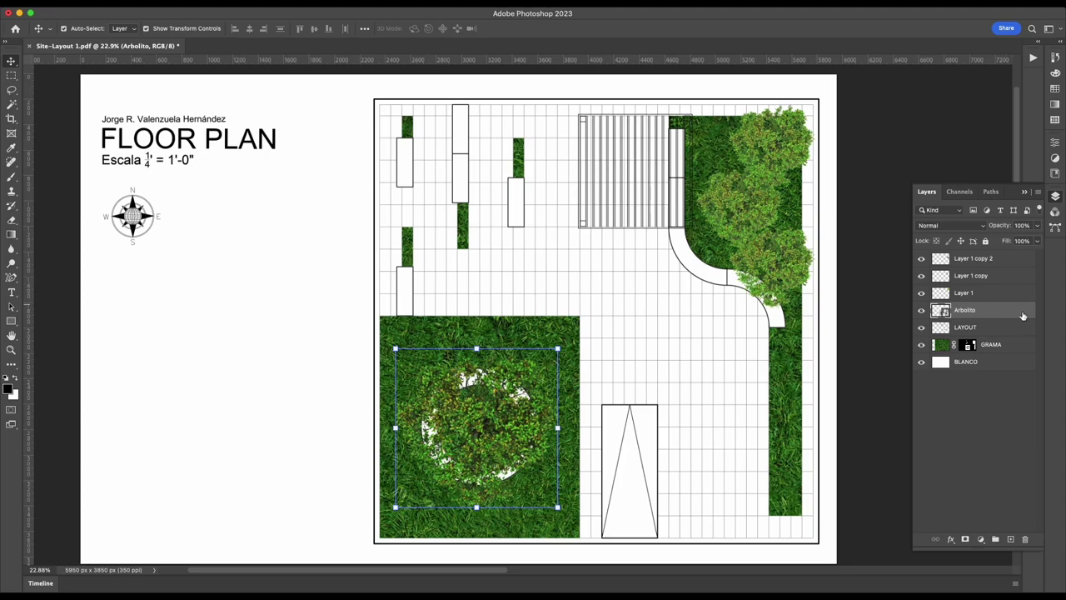
{"action": "double_click", "coordinate": [1023, 315]}
{"action": "mouse_move", "coordinate": [869, 142]}
{"action": "left_mouse_down"}
{"action": "mouse_move", "coordinate": [604, 32]}
{"action": "mouse_move", "coordinate": [624, 31]}
{"action": "left_mouse_up"}
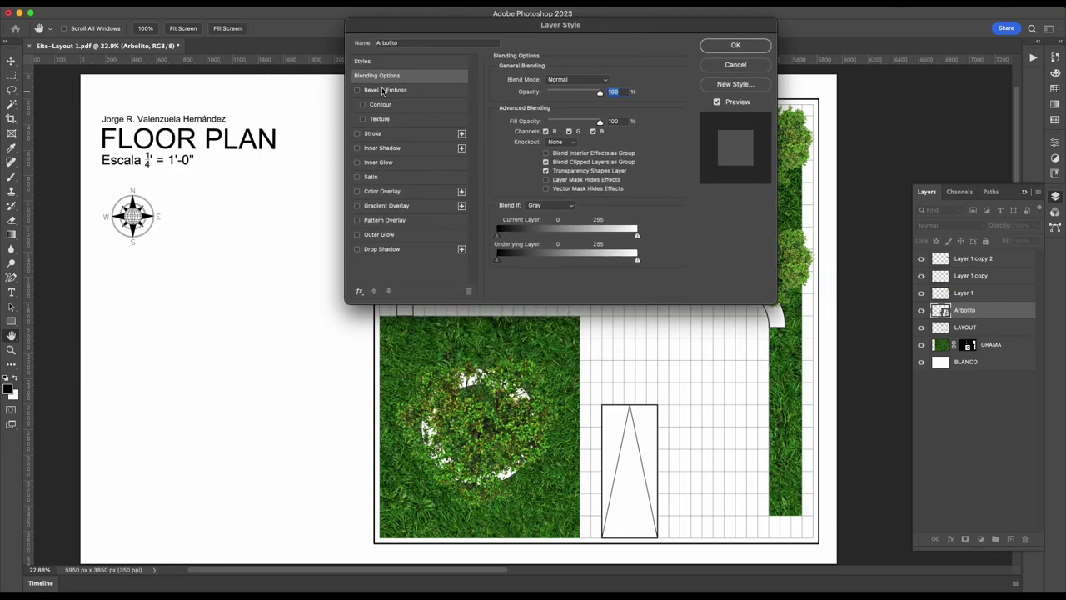
- Add a grey drop shadow at 53° cast left, then copy it to the three path-side trees
{"action": "left_click", "coordinate": [379, 249]}
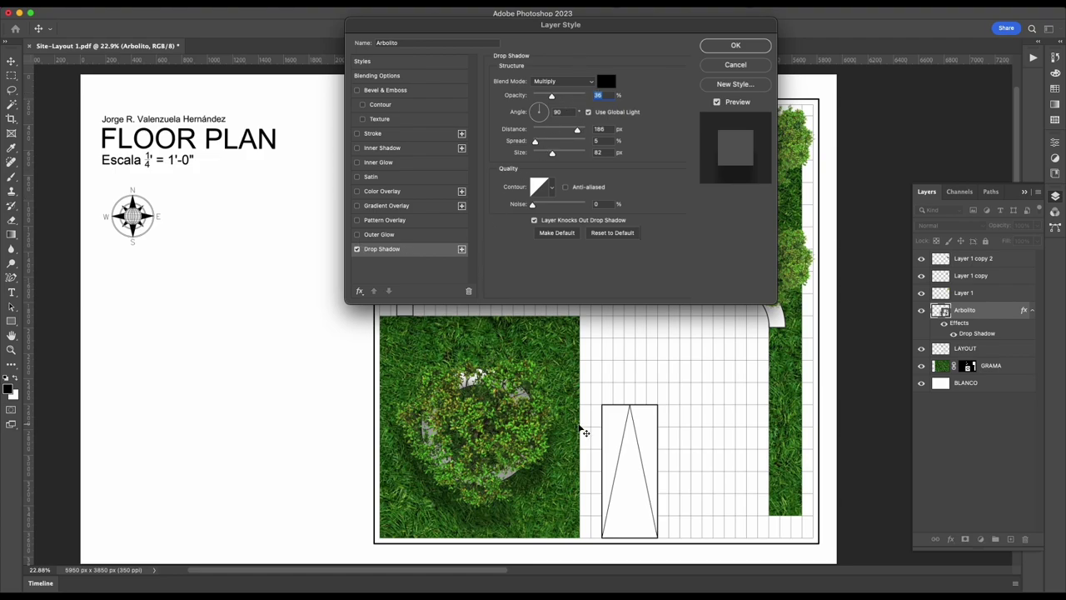
{"action": "mouse_move", "coordinate": [542, 112]}
{"action": "left_mouse_down"}
{"action": "mouse_move", "coordinate": [556, 114]}
{"action": "mouse_move", "coordinate": [546, 106]}
{"action": "left_mouse_up"}
{"action": "left_click_drag", "start_coordinate": [549, 111], "coordinate": [545, 107]}
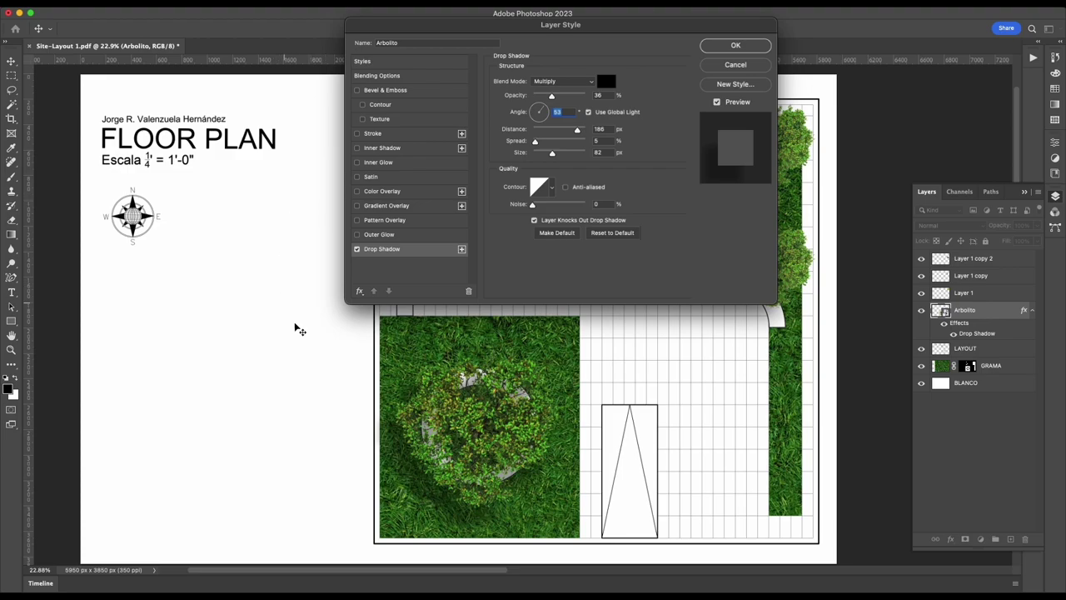
{"action": "mouse_move", "coordinate": [335, 409]}
{"action": "left_mouse_down"}
{"action": "mouse_move", "coordinate": [398, 379]}
{"action": "mouse_move", "coordinate": [289, 391]}
{"action": "mouse_move", "coordinate": [359, 393]}
{"action": "mouse_move", "coordinate": [274, 360]}
{"action": "mouse_move", "coordinate": [292, 372]}
{"action": "left_mouse_up"}
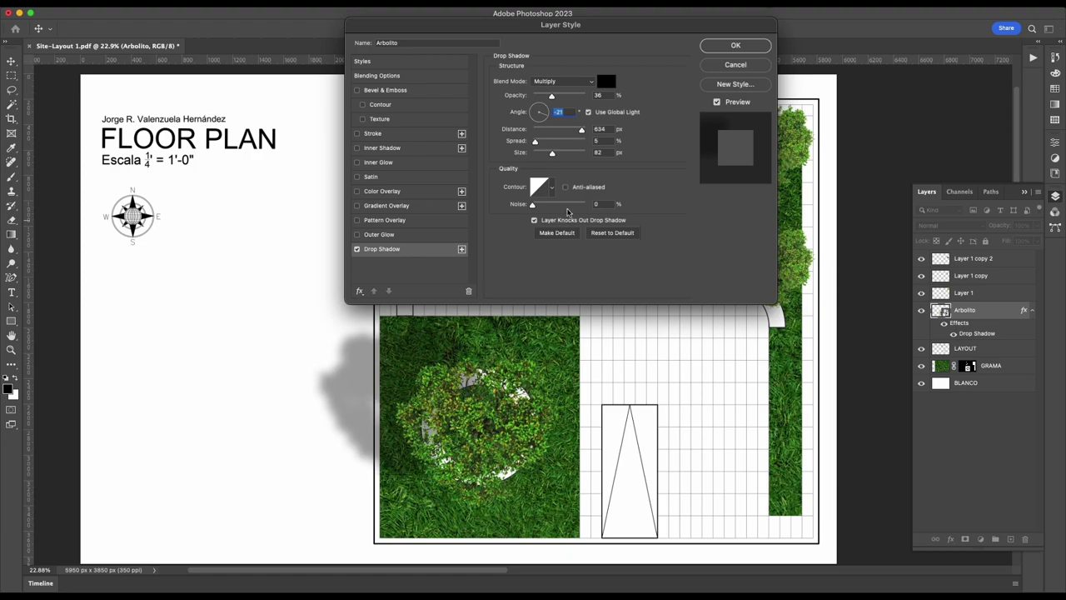
{"action": "left_click", "coordinate": [734, 45]}
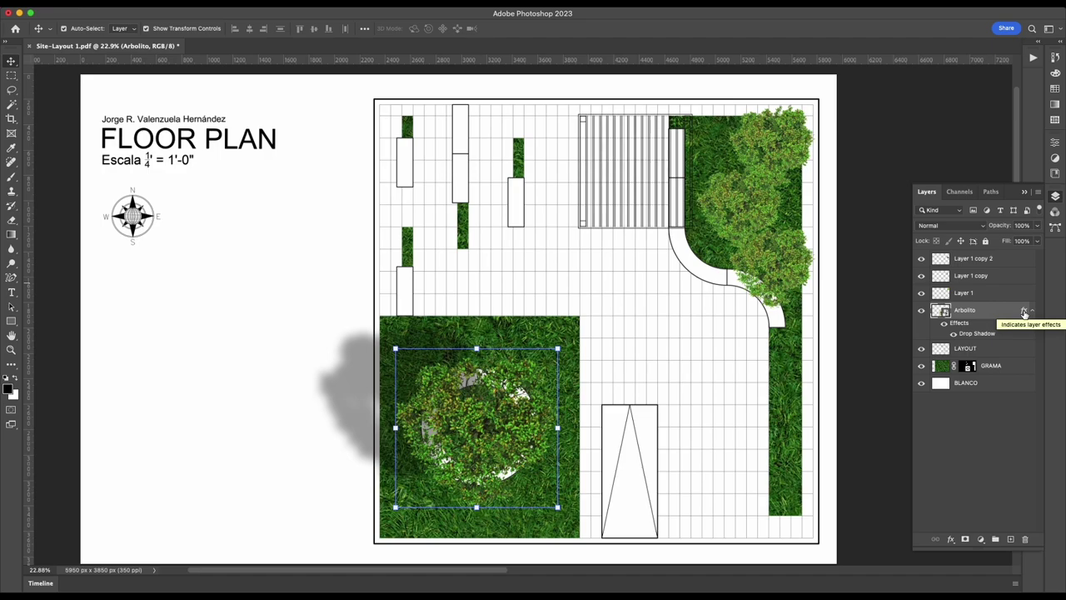
{"action": "left_click_drag", "start_coordinate": [1024, 313], "coordinate": [1021, 262]}
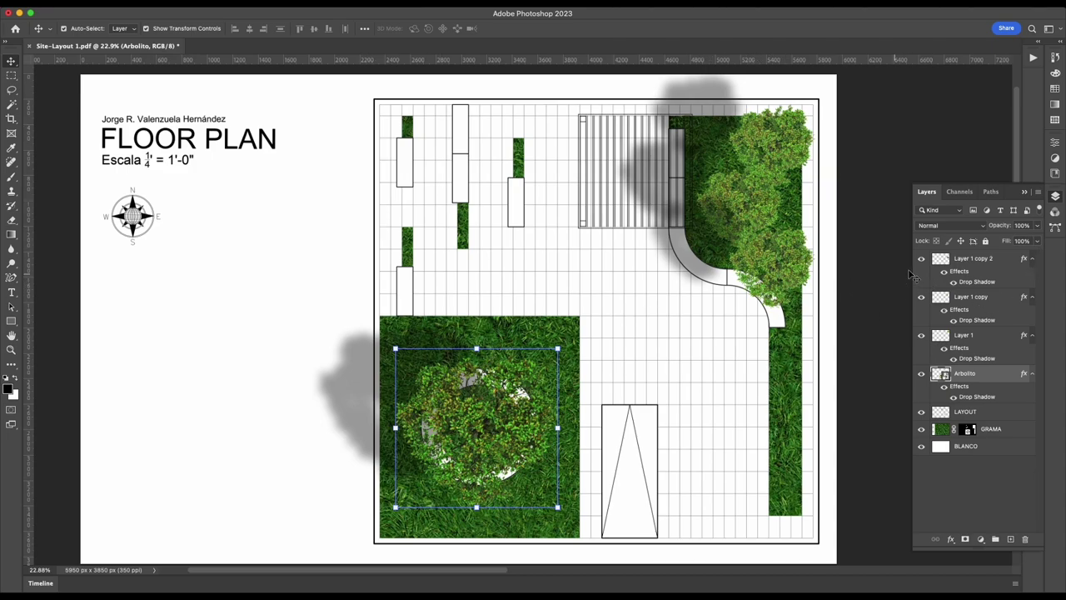
- Bring the middle tree forward and the top tree to the front, then hide the Layers panel and recentre the plan
{"action": "left_click", "coordinate": [1012, 483]}
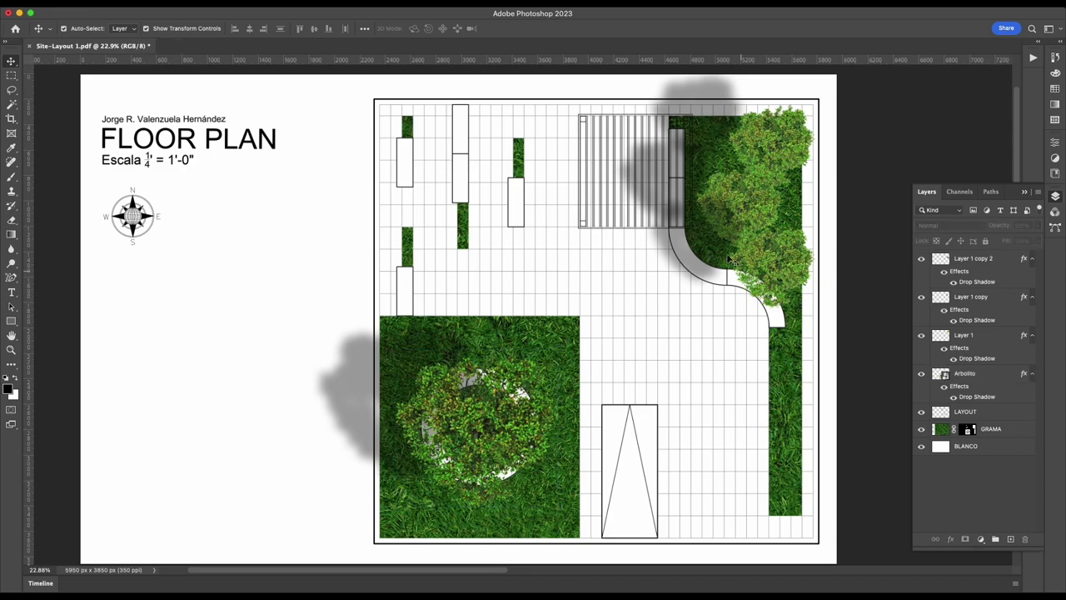
{"action": "left_click", "coordinate": [770, 194]}
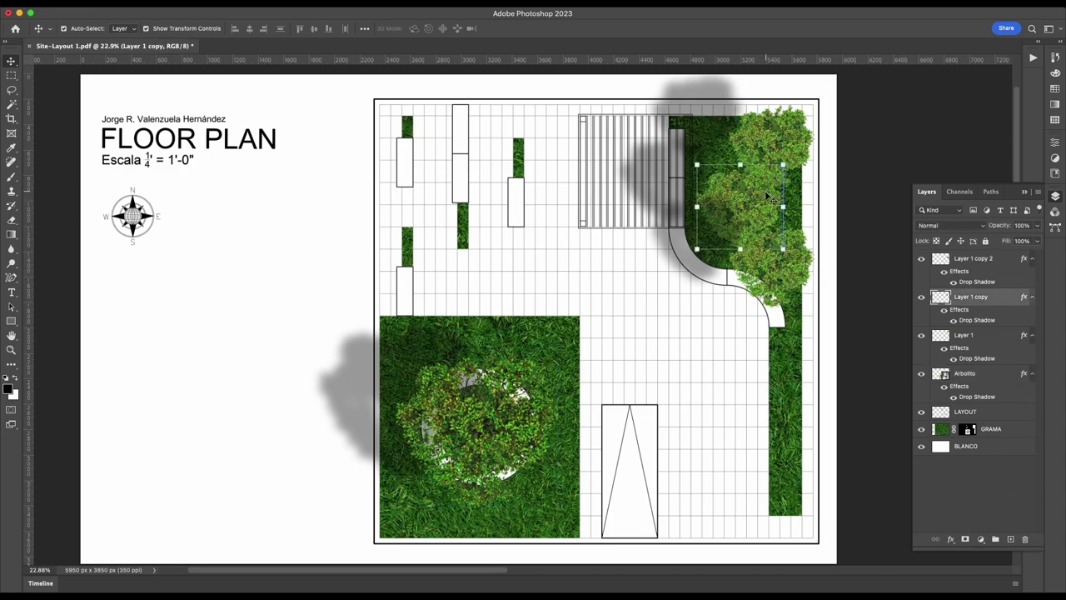
{"action": "key", "text": "ctrl+bracketright"}
{"action": "left_click", "coordinate": [787, 135]}
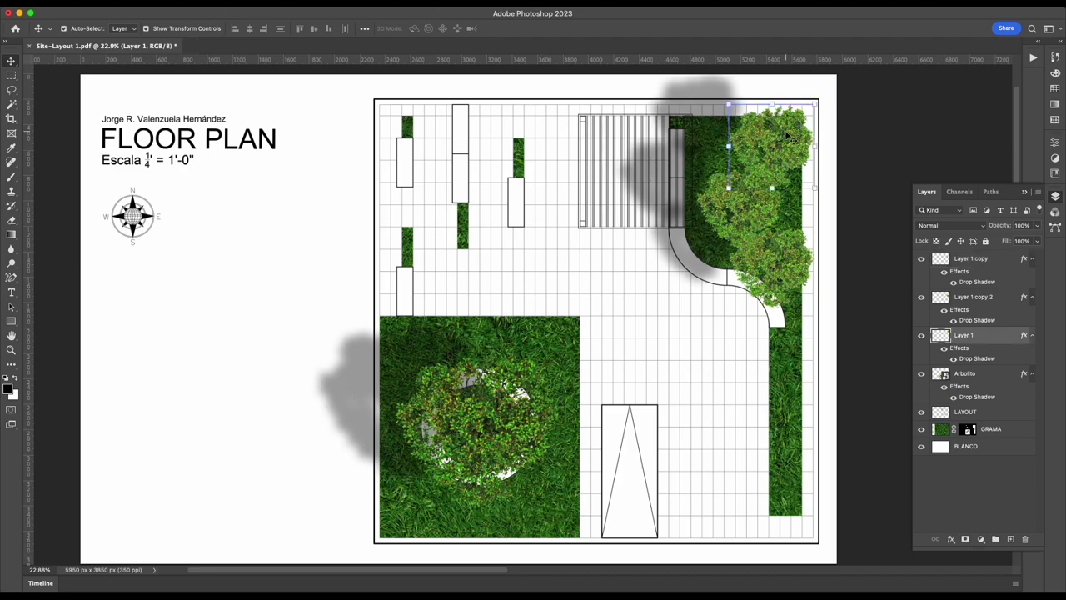
{"action": "key", "text": "ctrl+shift+bracketright"}
{"action": "left_click", "coordinate": [863, 169]}
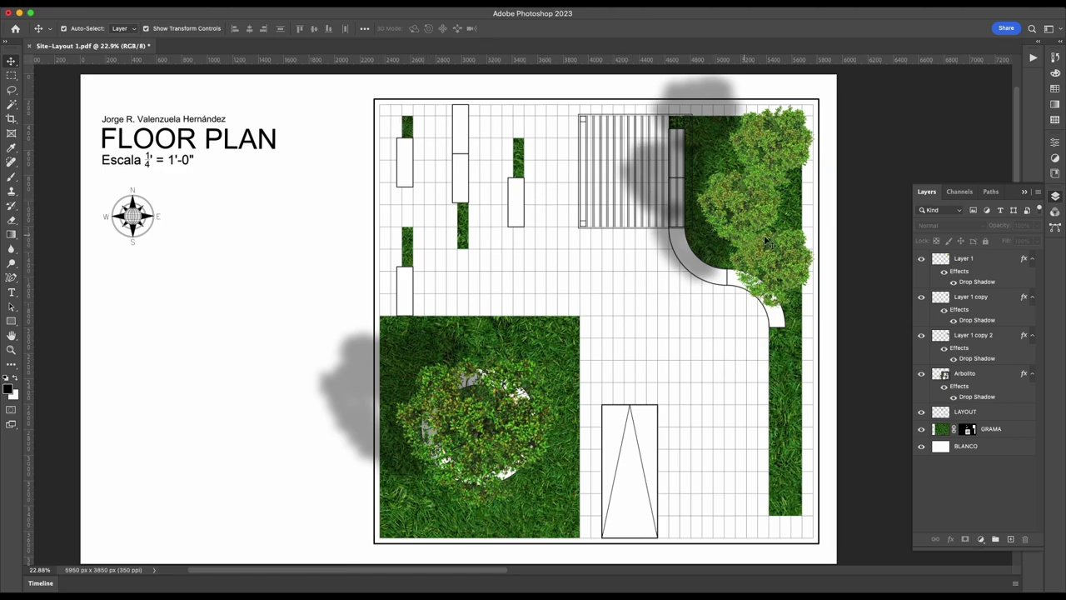
{"action": "left_click", "coordinate": [1024, 193]}
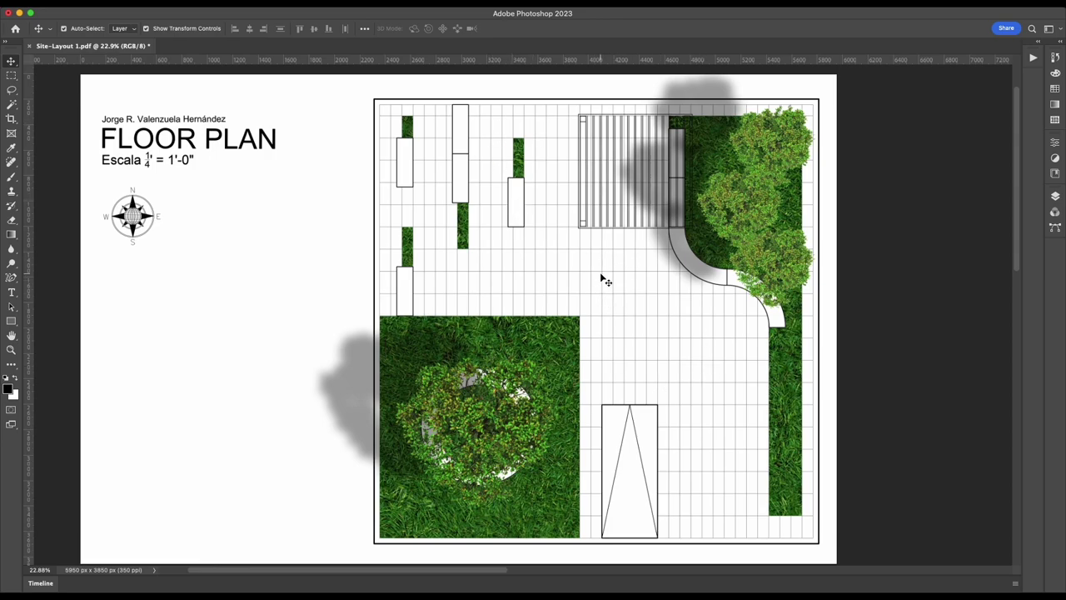
{"action": "left_click_drag", "start_coordinate": [536, 238], "coordinate": [606, 229]}
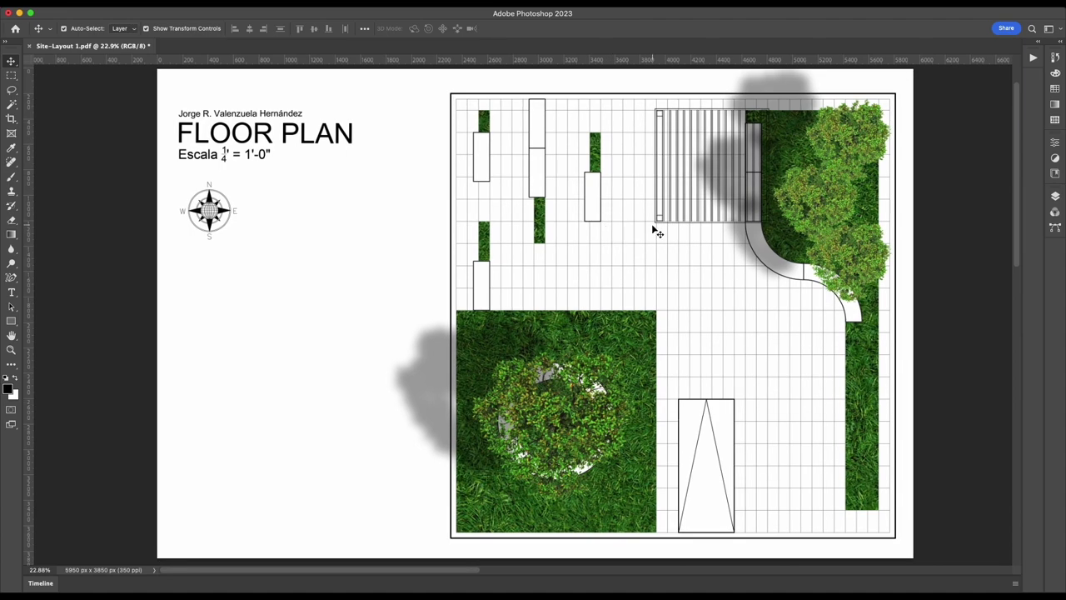